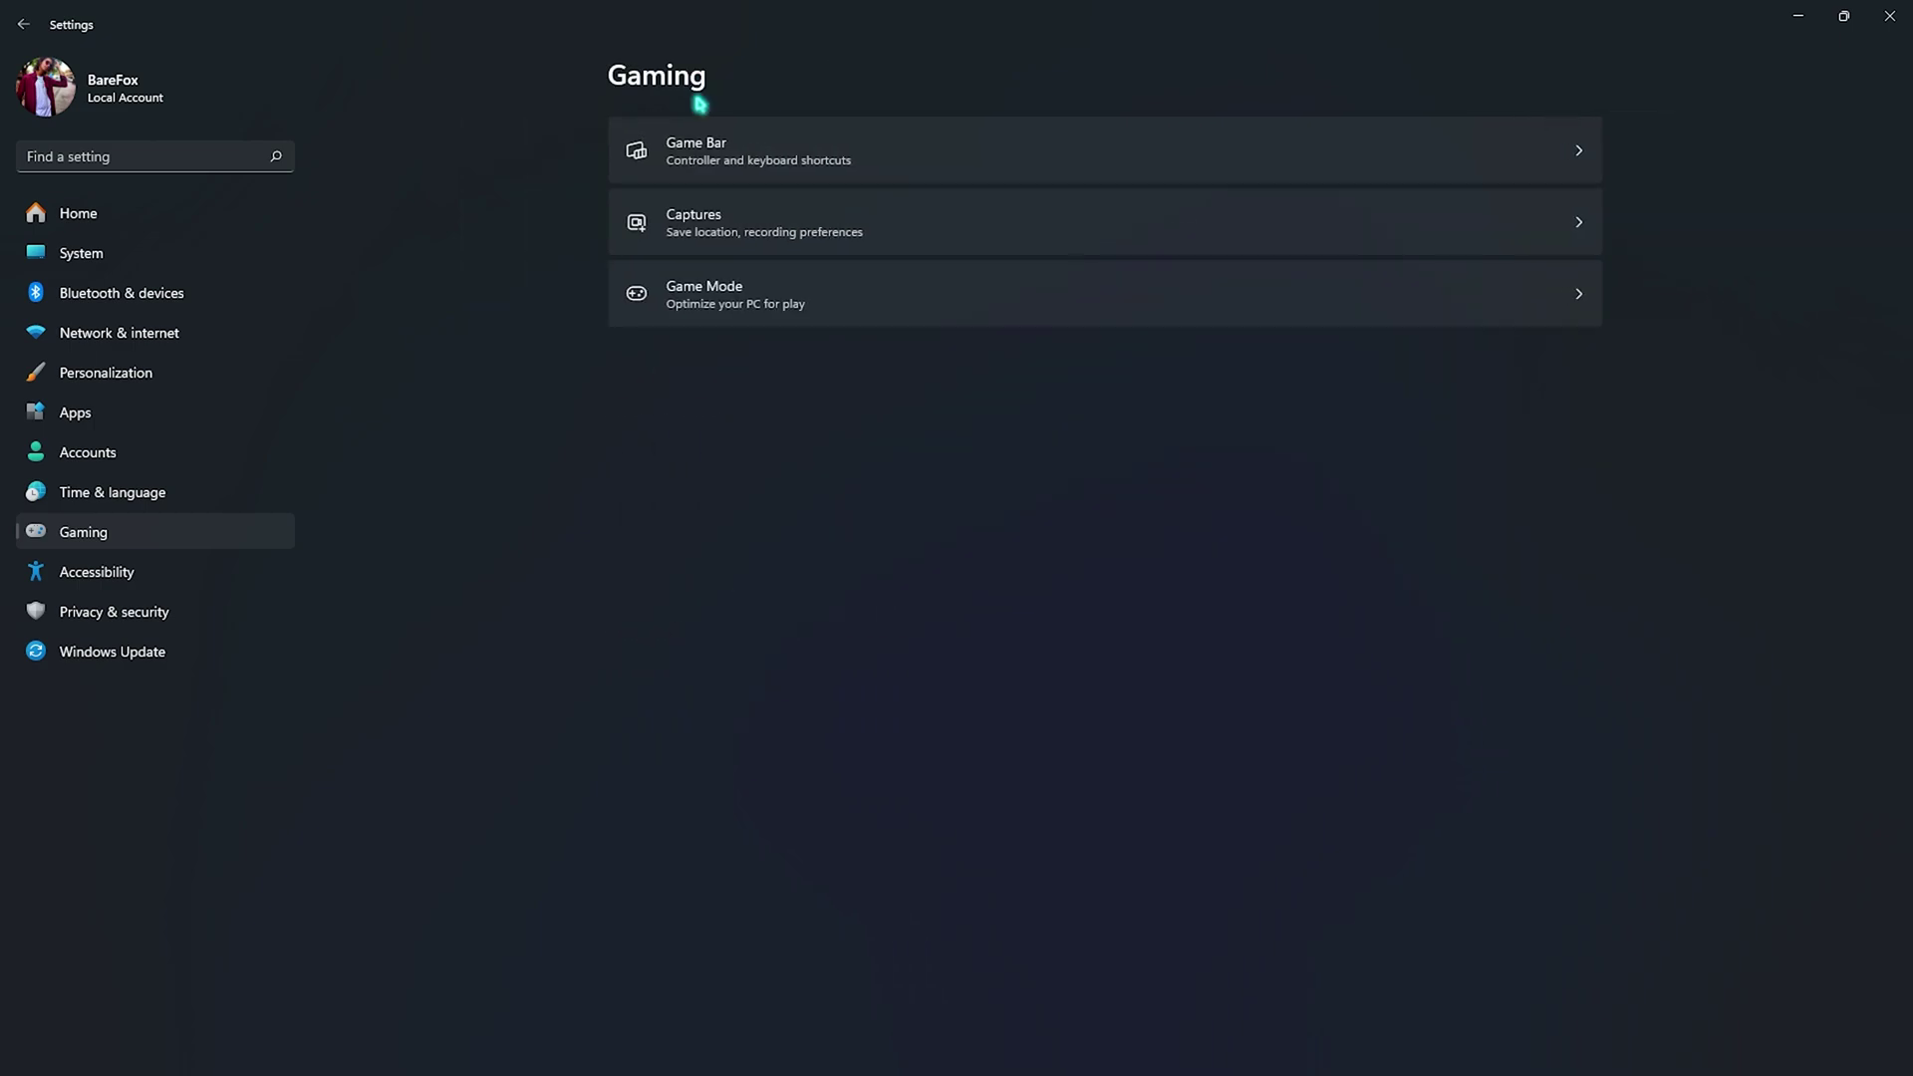
# Turn on Game Mode in the gaming settings
pyautogui.click(718, 299)
pyautogui.click(1544, 158)
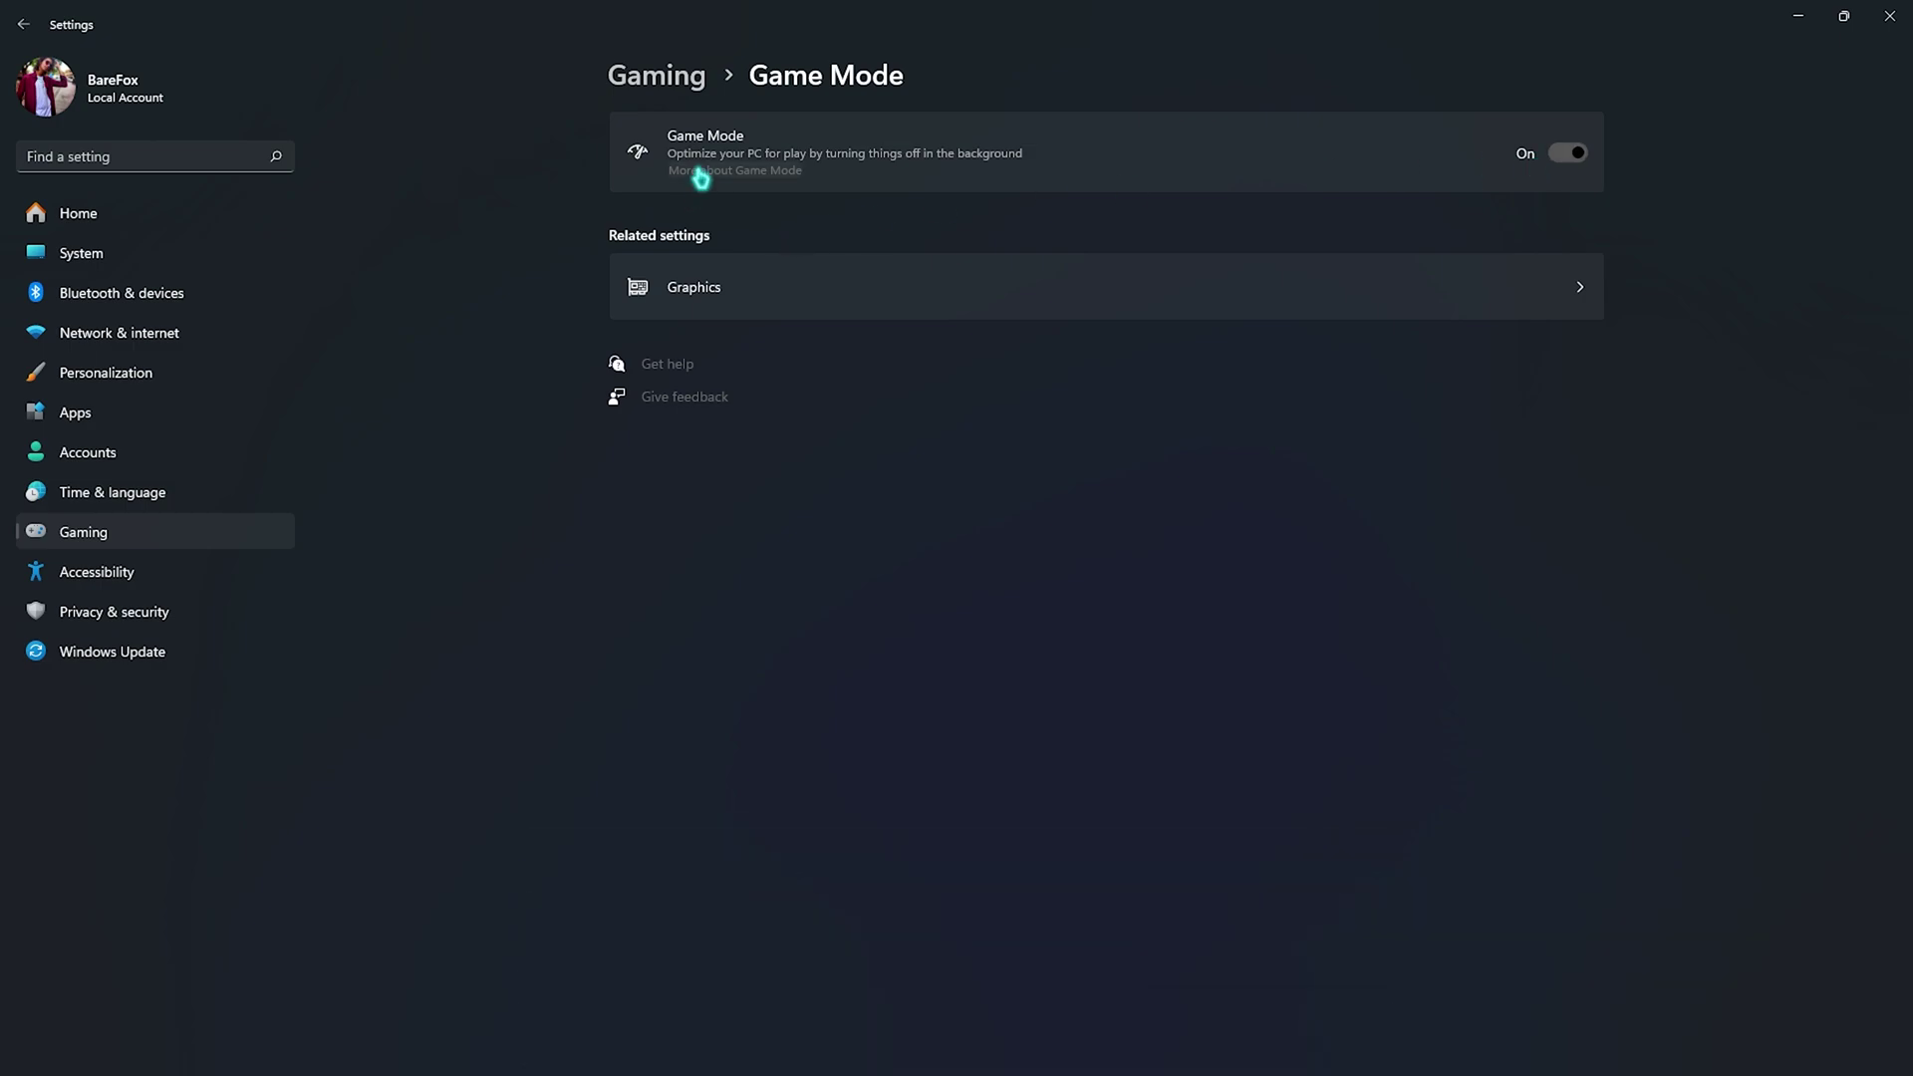
# Review hardware-accelerated GPU scheduling and optimizations for windowed games in the default graphics settings, and return to the Graphics page
pyautogui.click(742, 297)
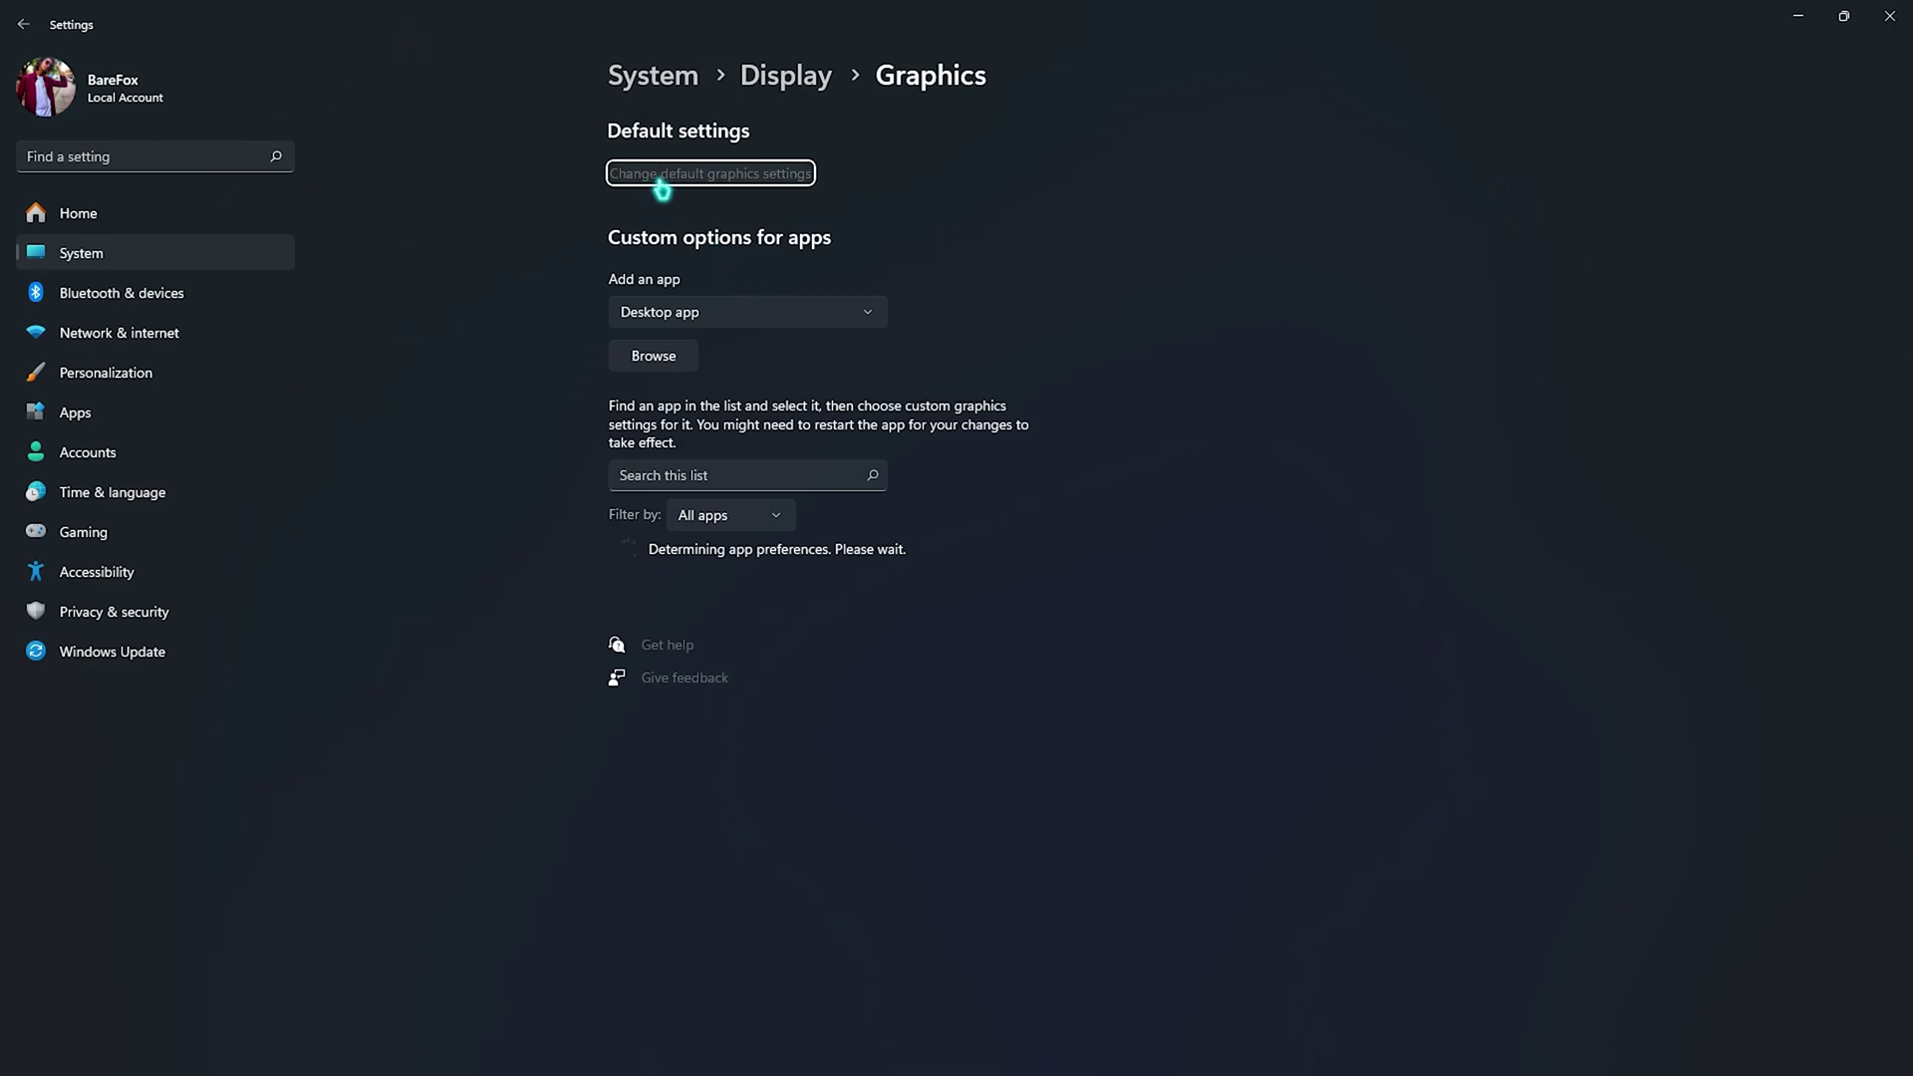
pyautogui.click(660, 179)
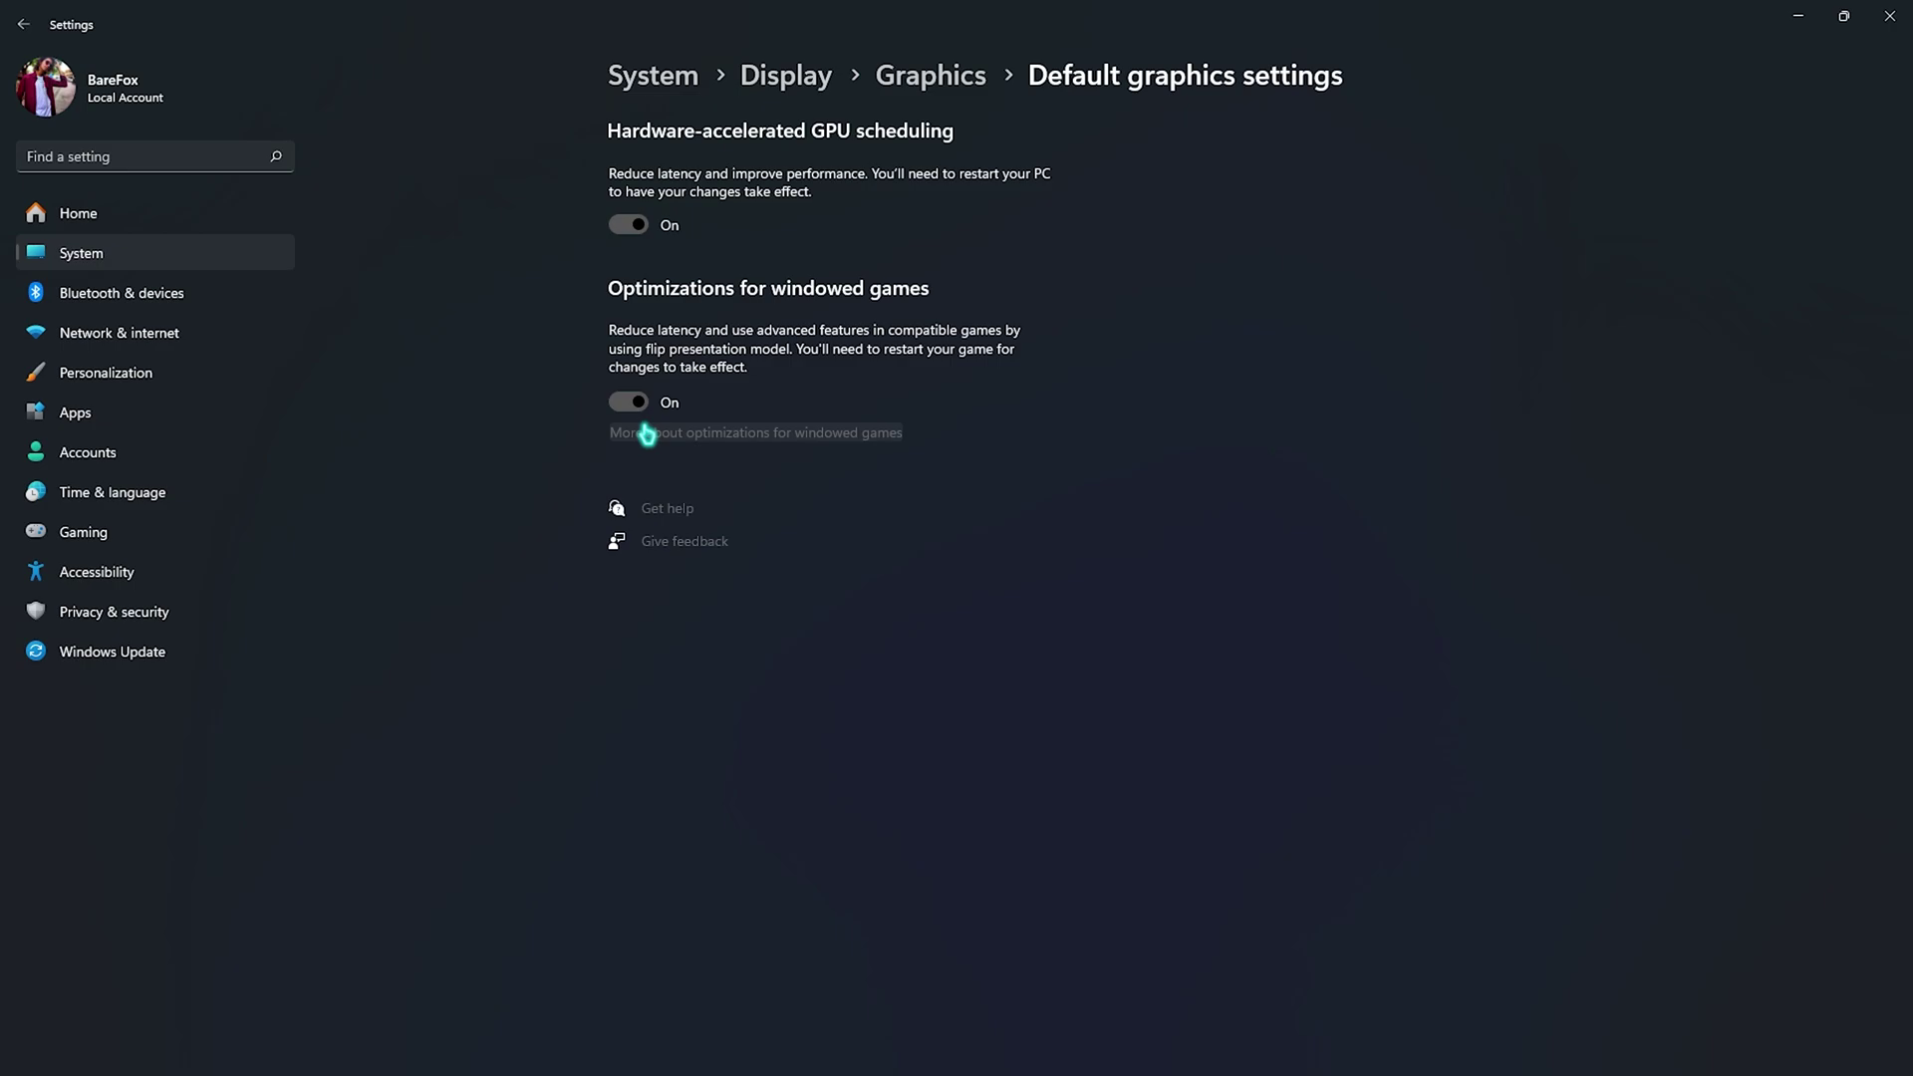
pyautogui.click(945, 68)
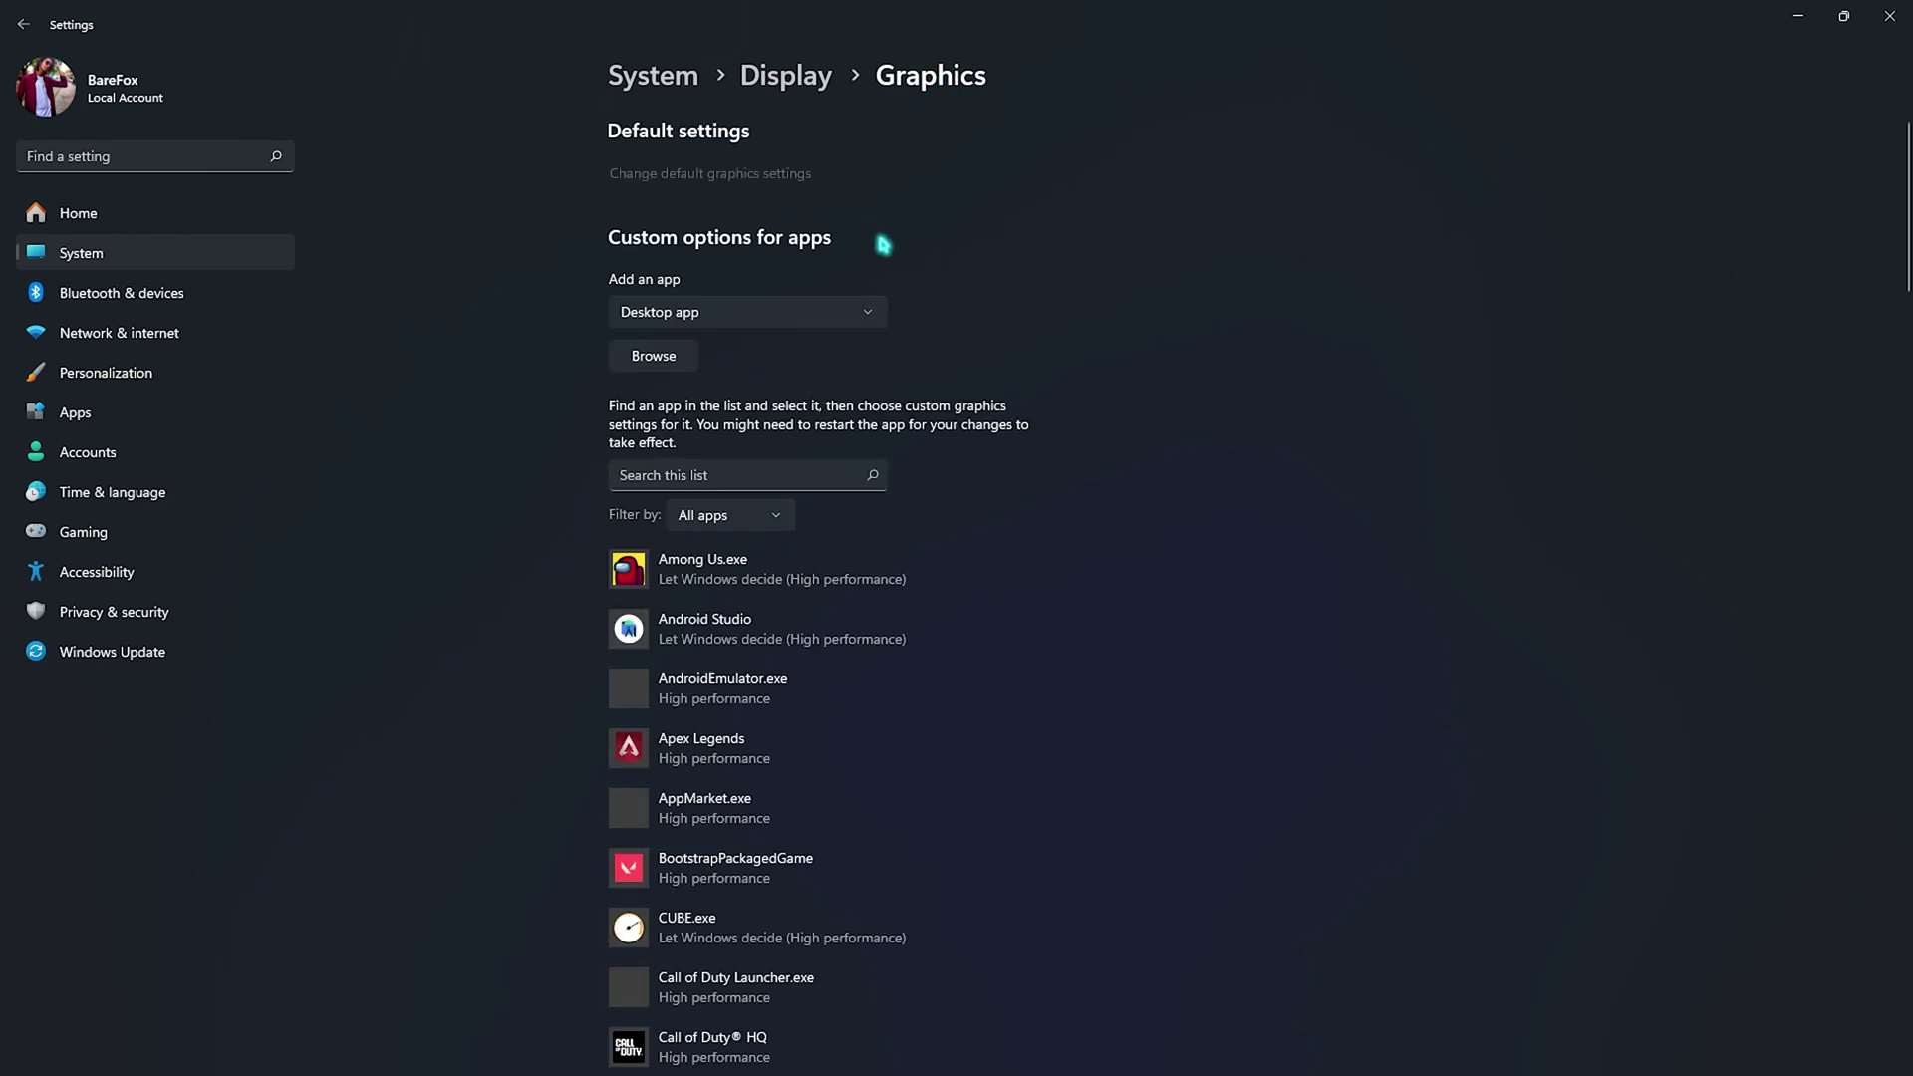
pyautogui.click(653, 356)
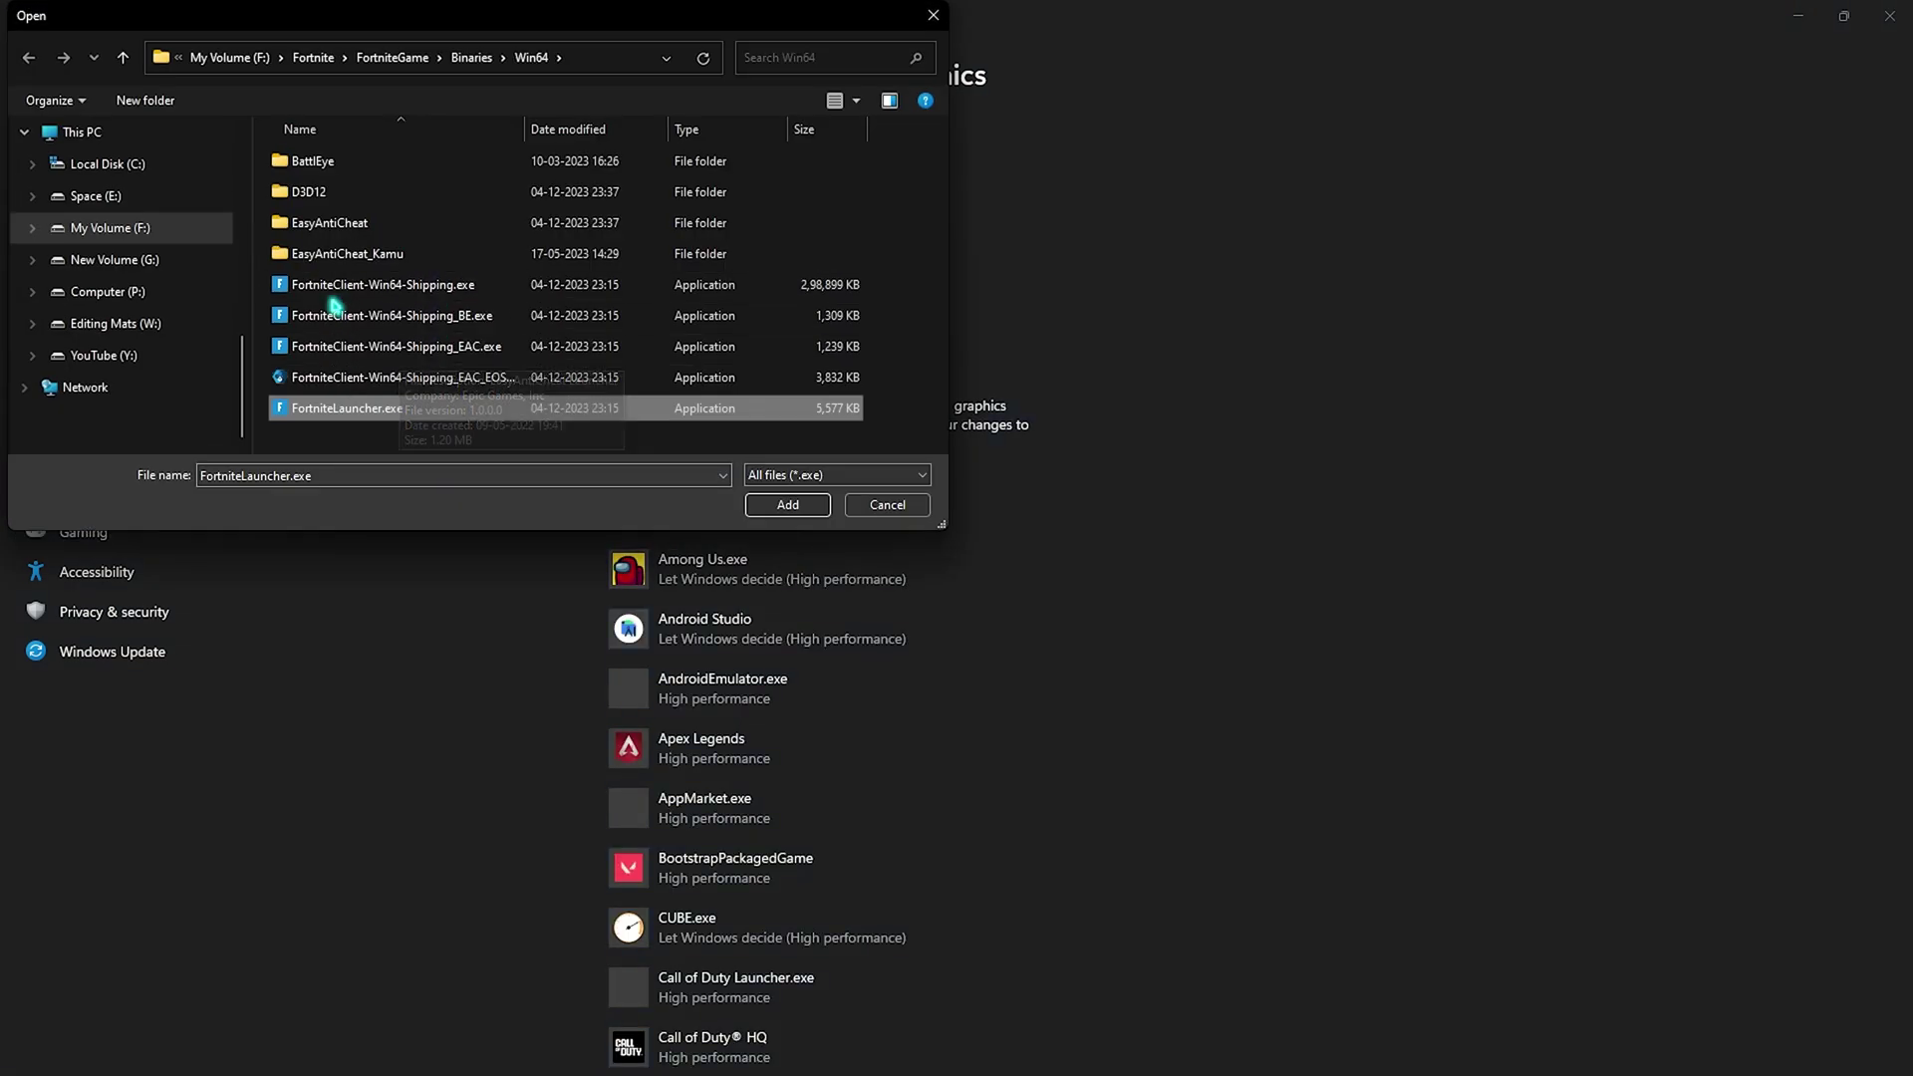
pyautogui.click(385, 299)
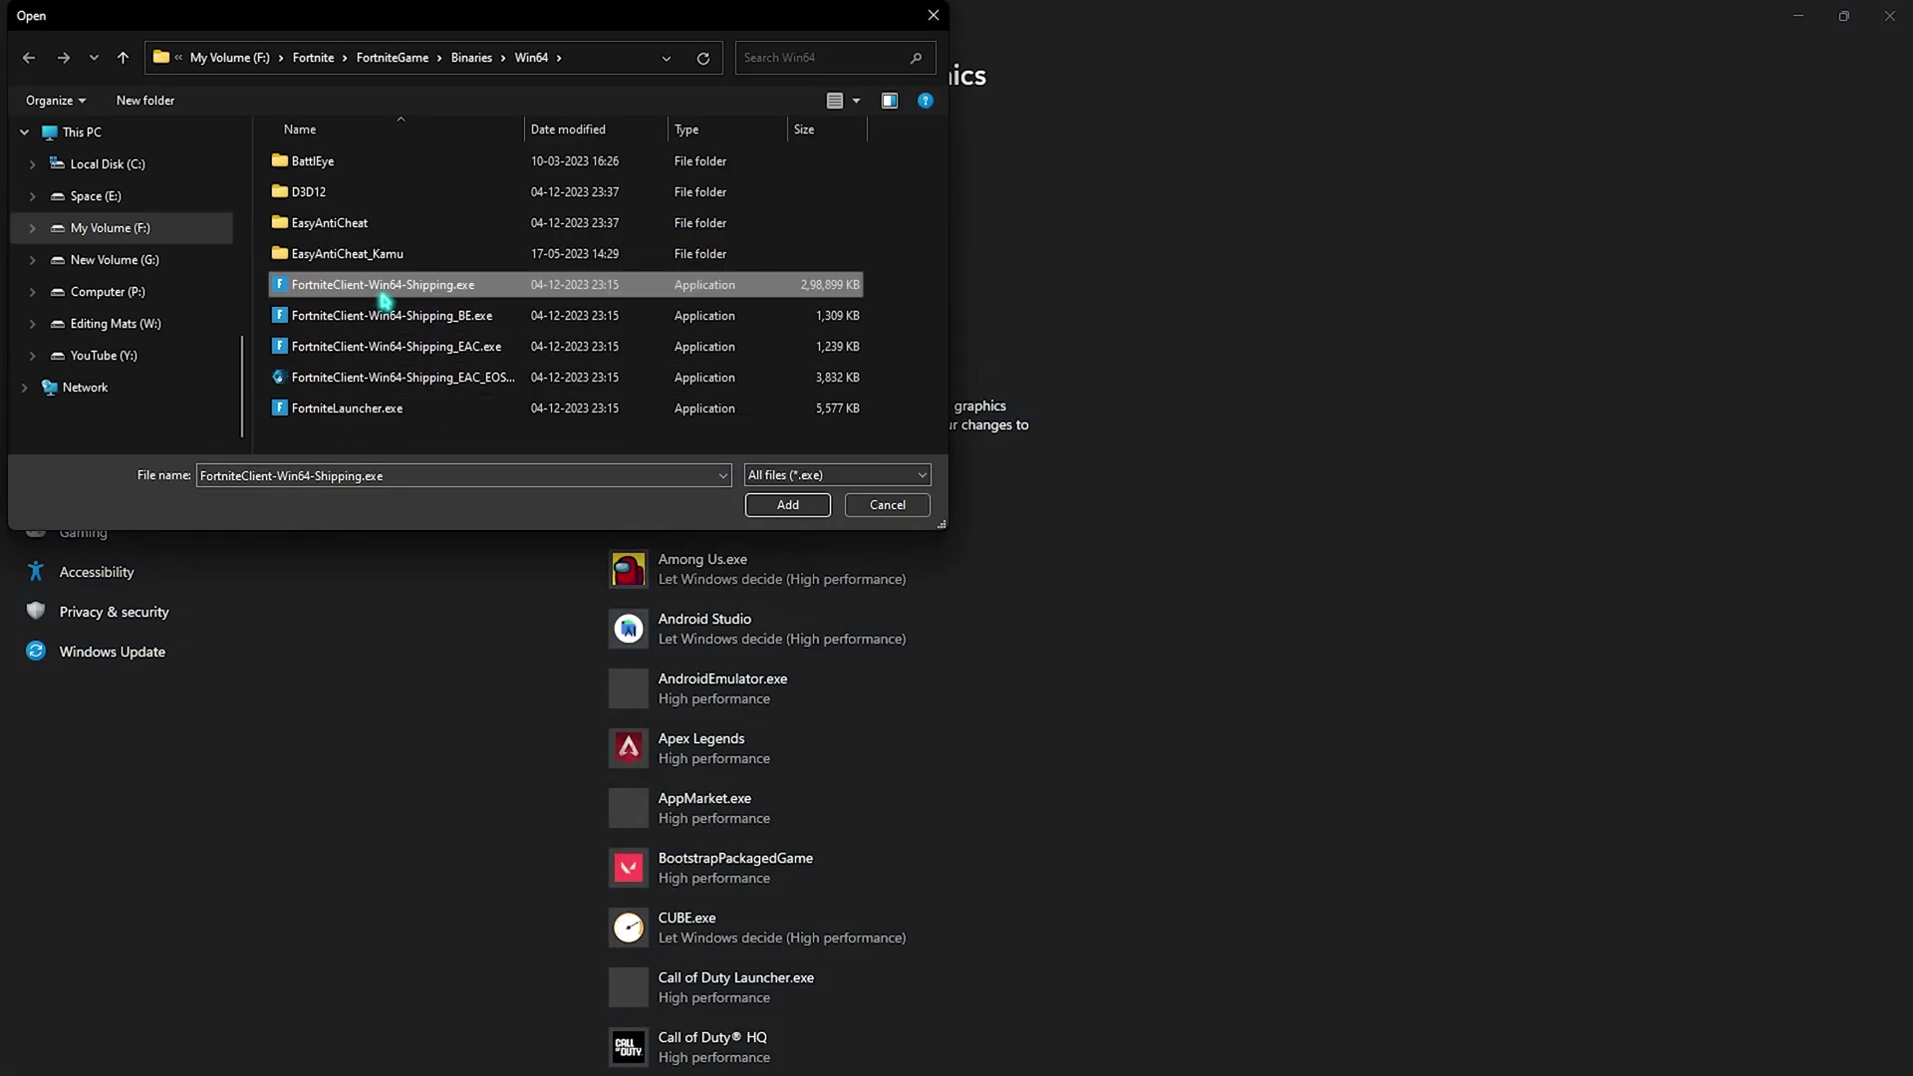
pyautogui.click(902, 504)
# Save High performance as the graphics preference for Fortnite in the custom app list
pyautogui.scroll(-10, 797, 598)
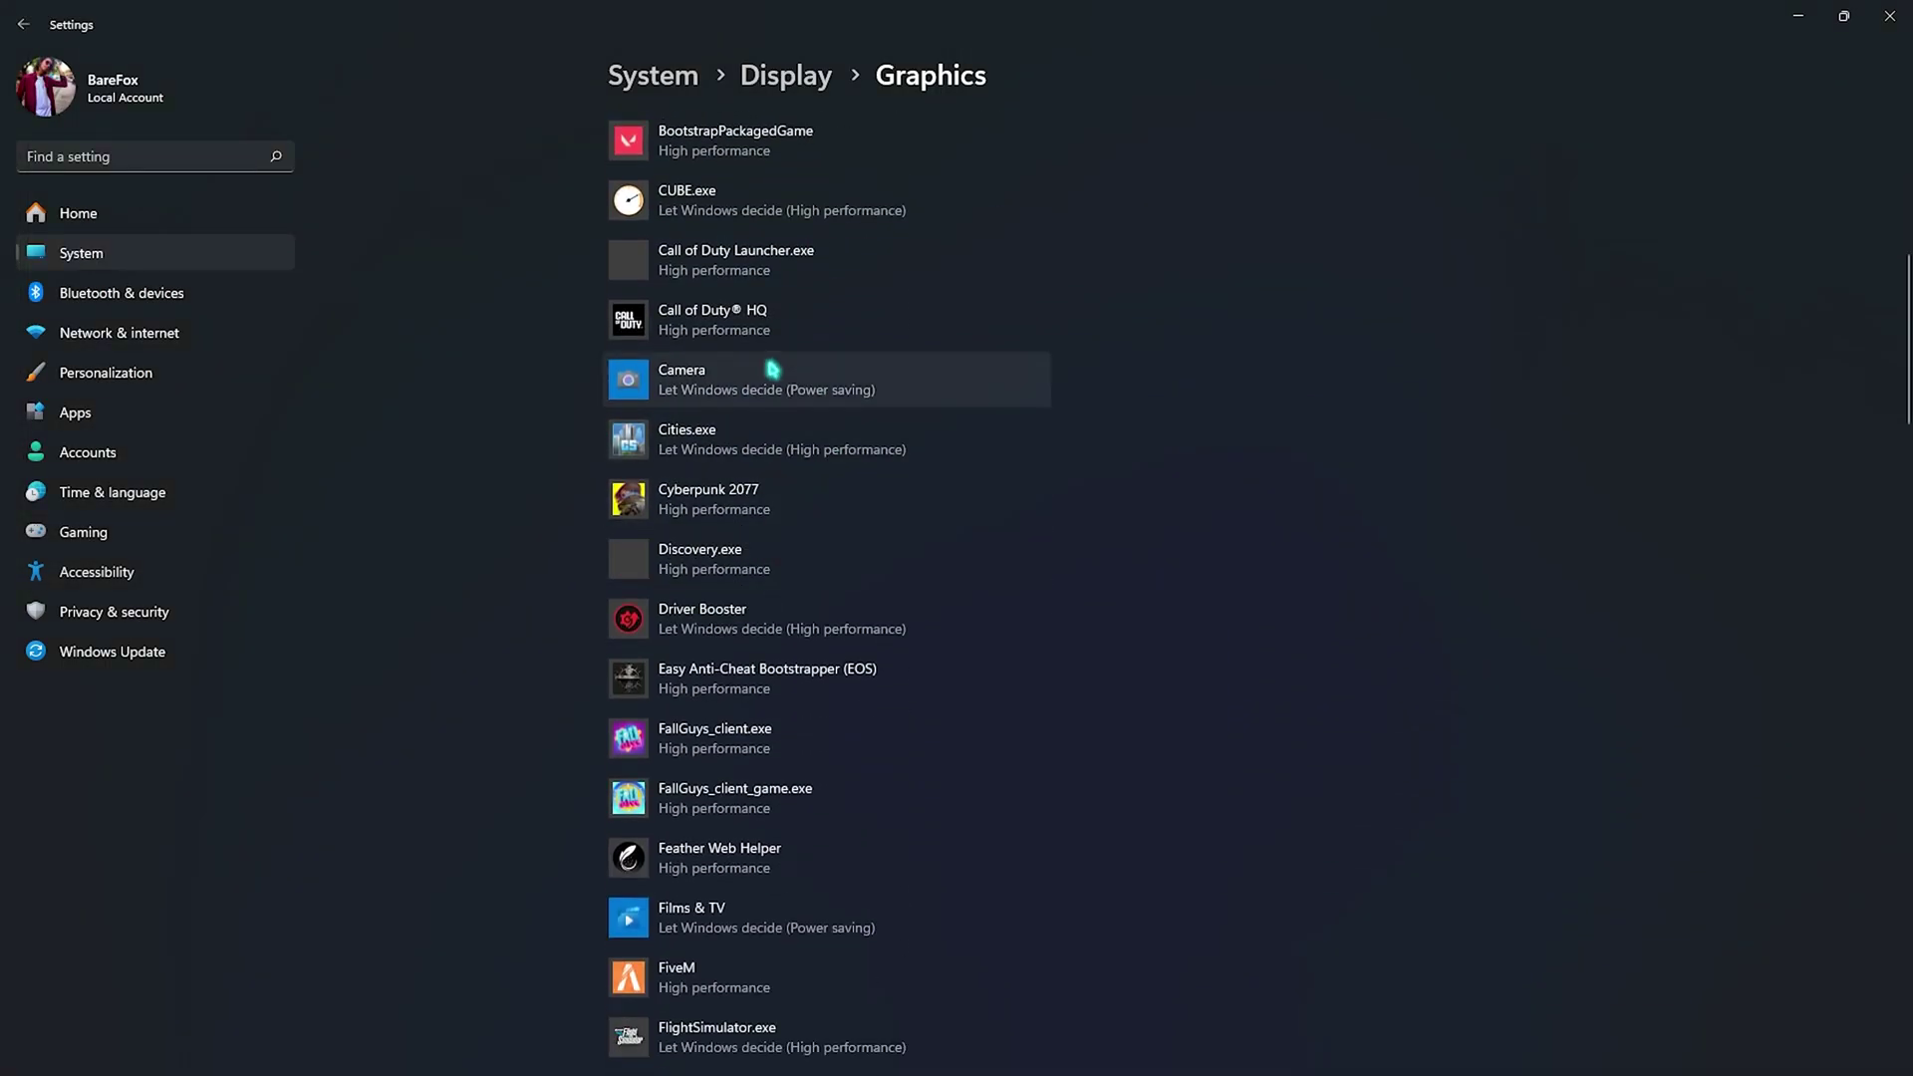
pyautogui.scroll(-3, 698, 498)
pyautogui.click(738, 379)
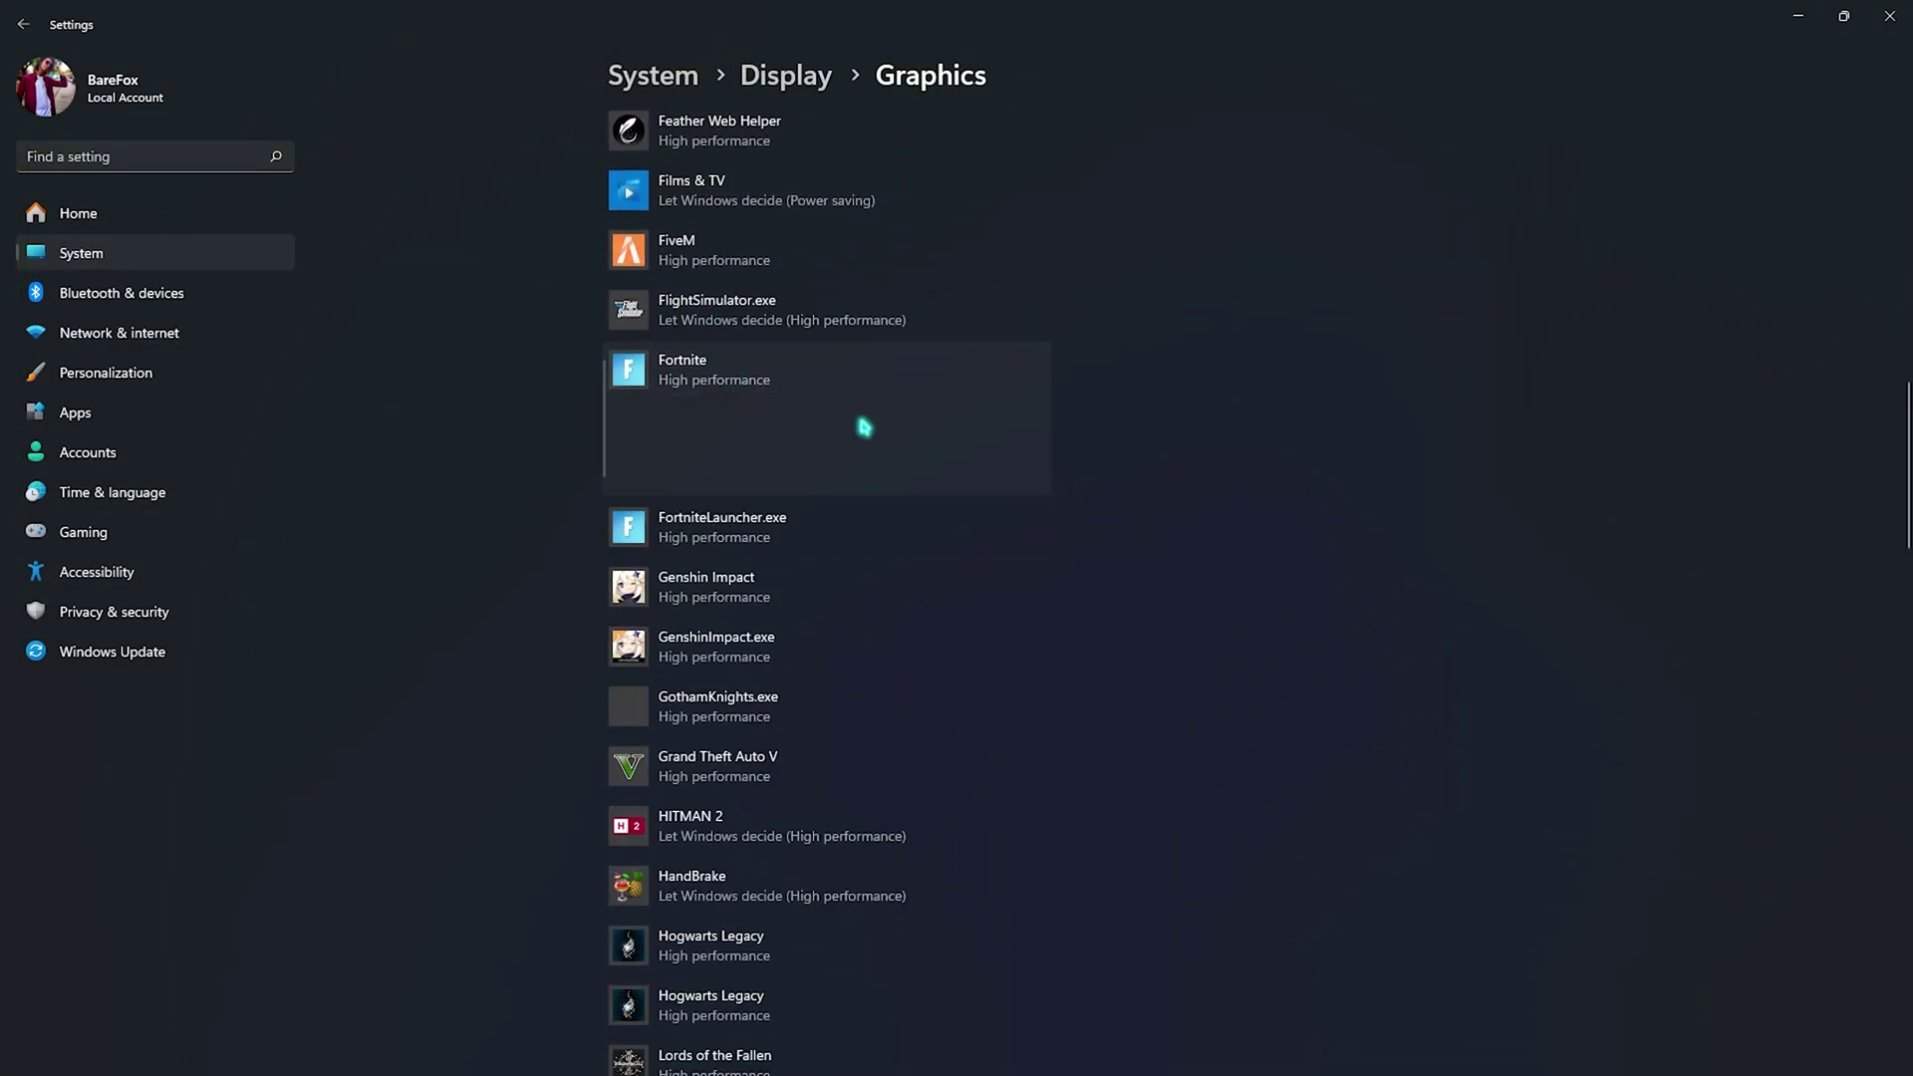
pyautogui.click(902, 475)
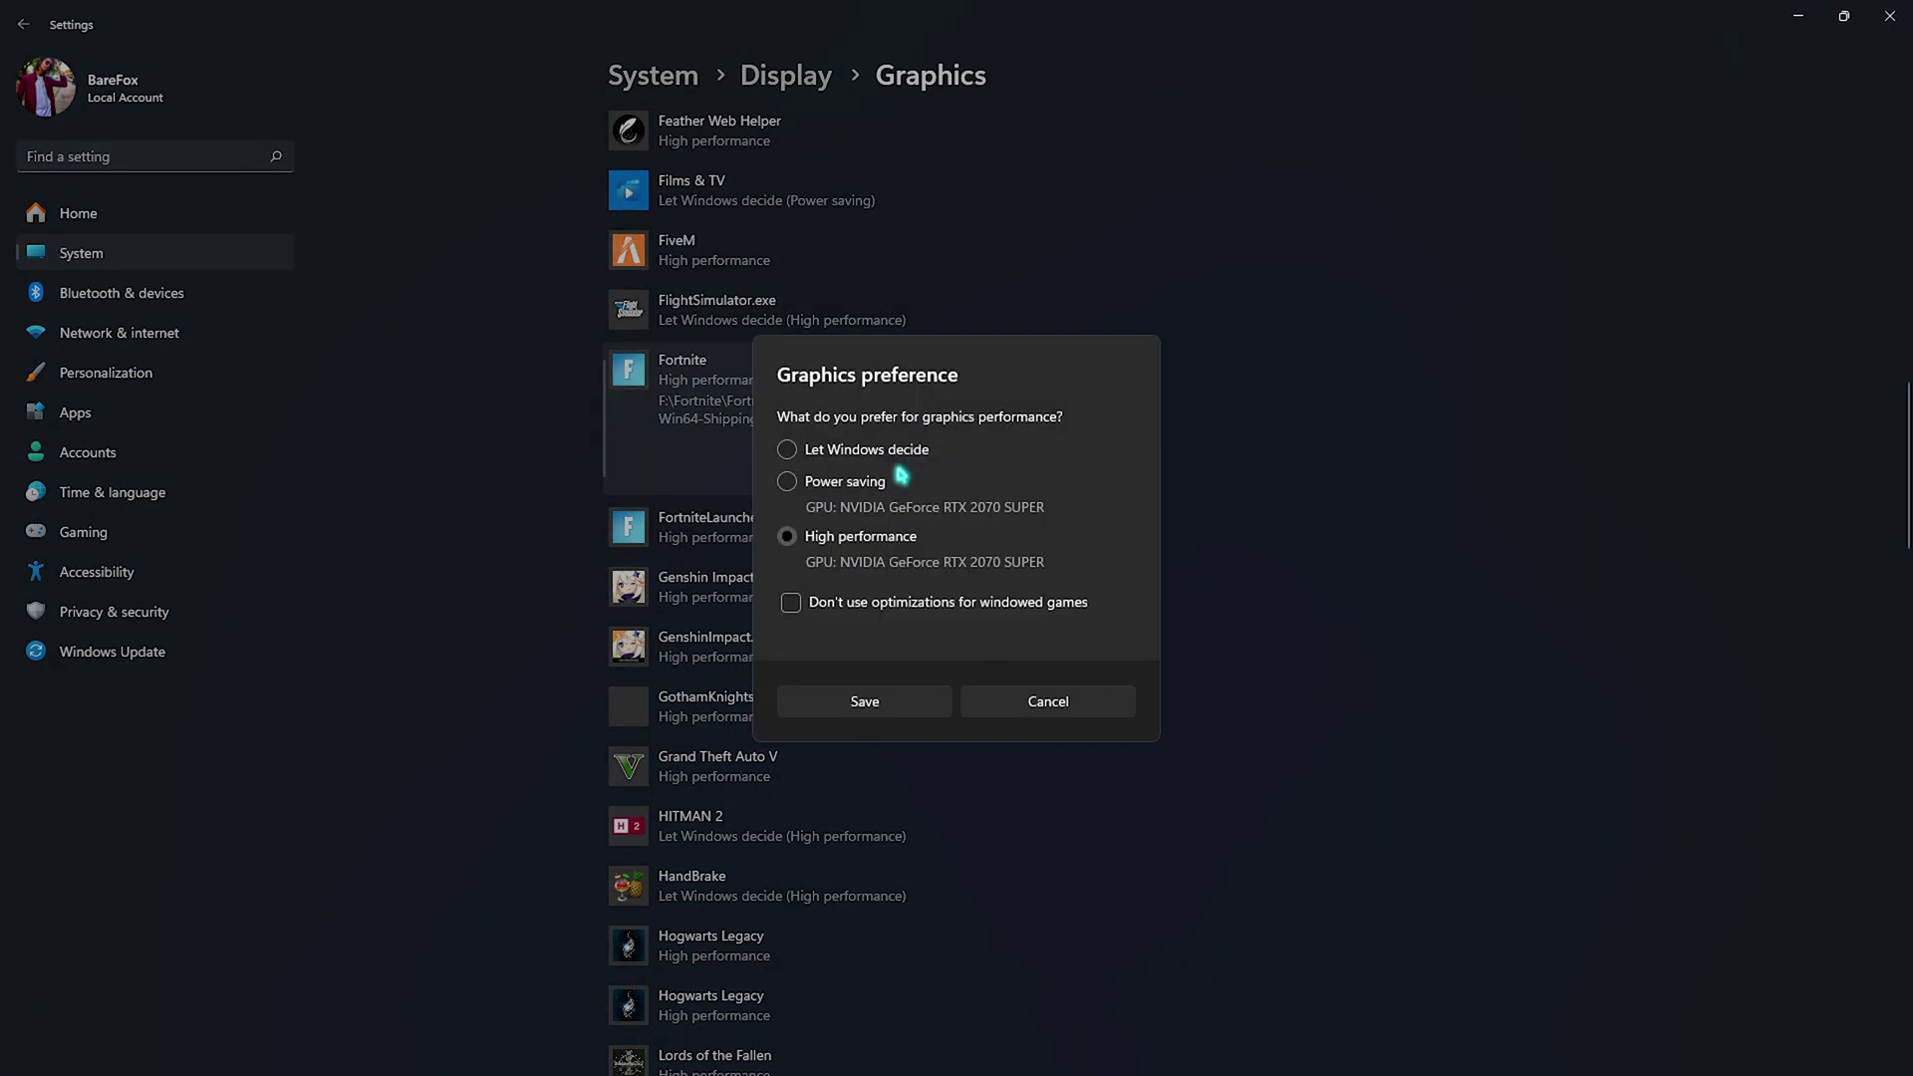
pyautogui.click(851, 688)
# Save High performance as the graphics preference for FortniteLauncher.exe
pyautogui.click(734, 543)
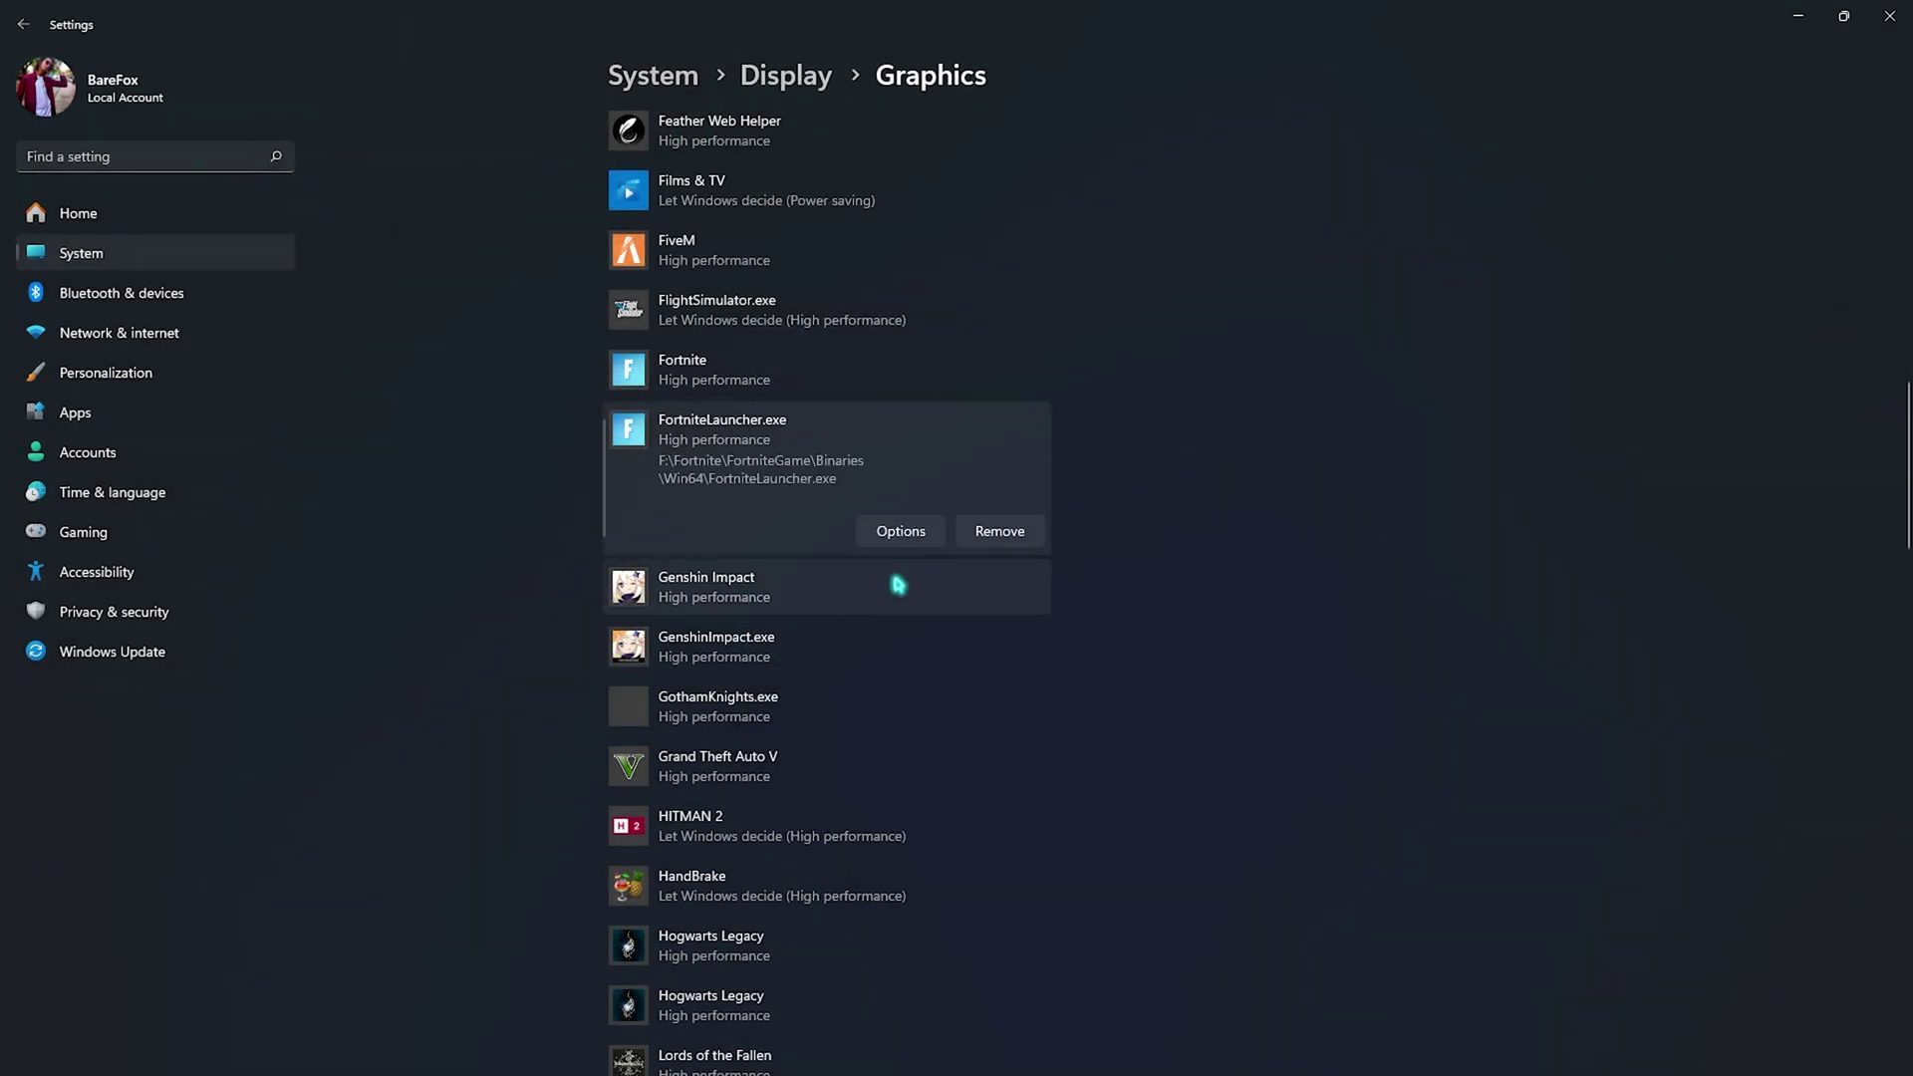
pyautogui.click(902, 533)
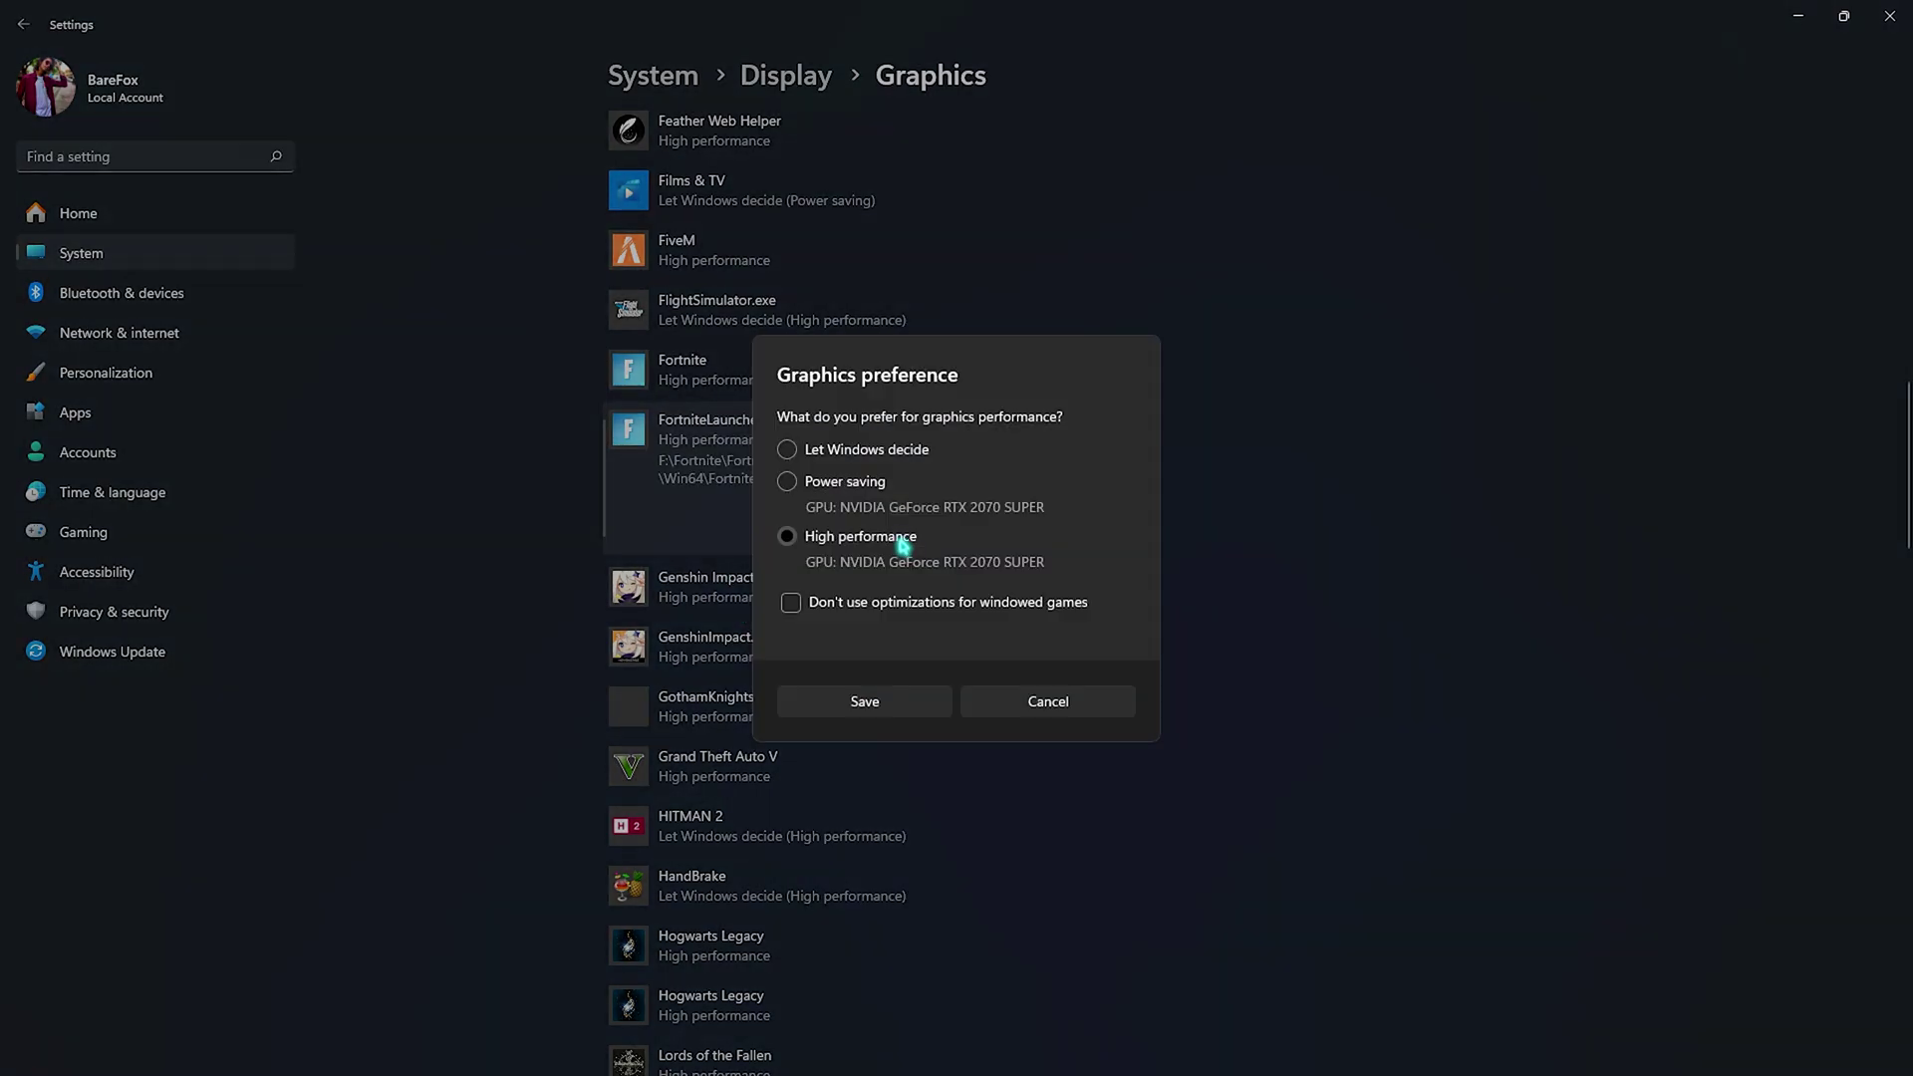
pyautogui.click(846, 709)
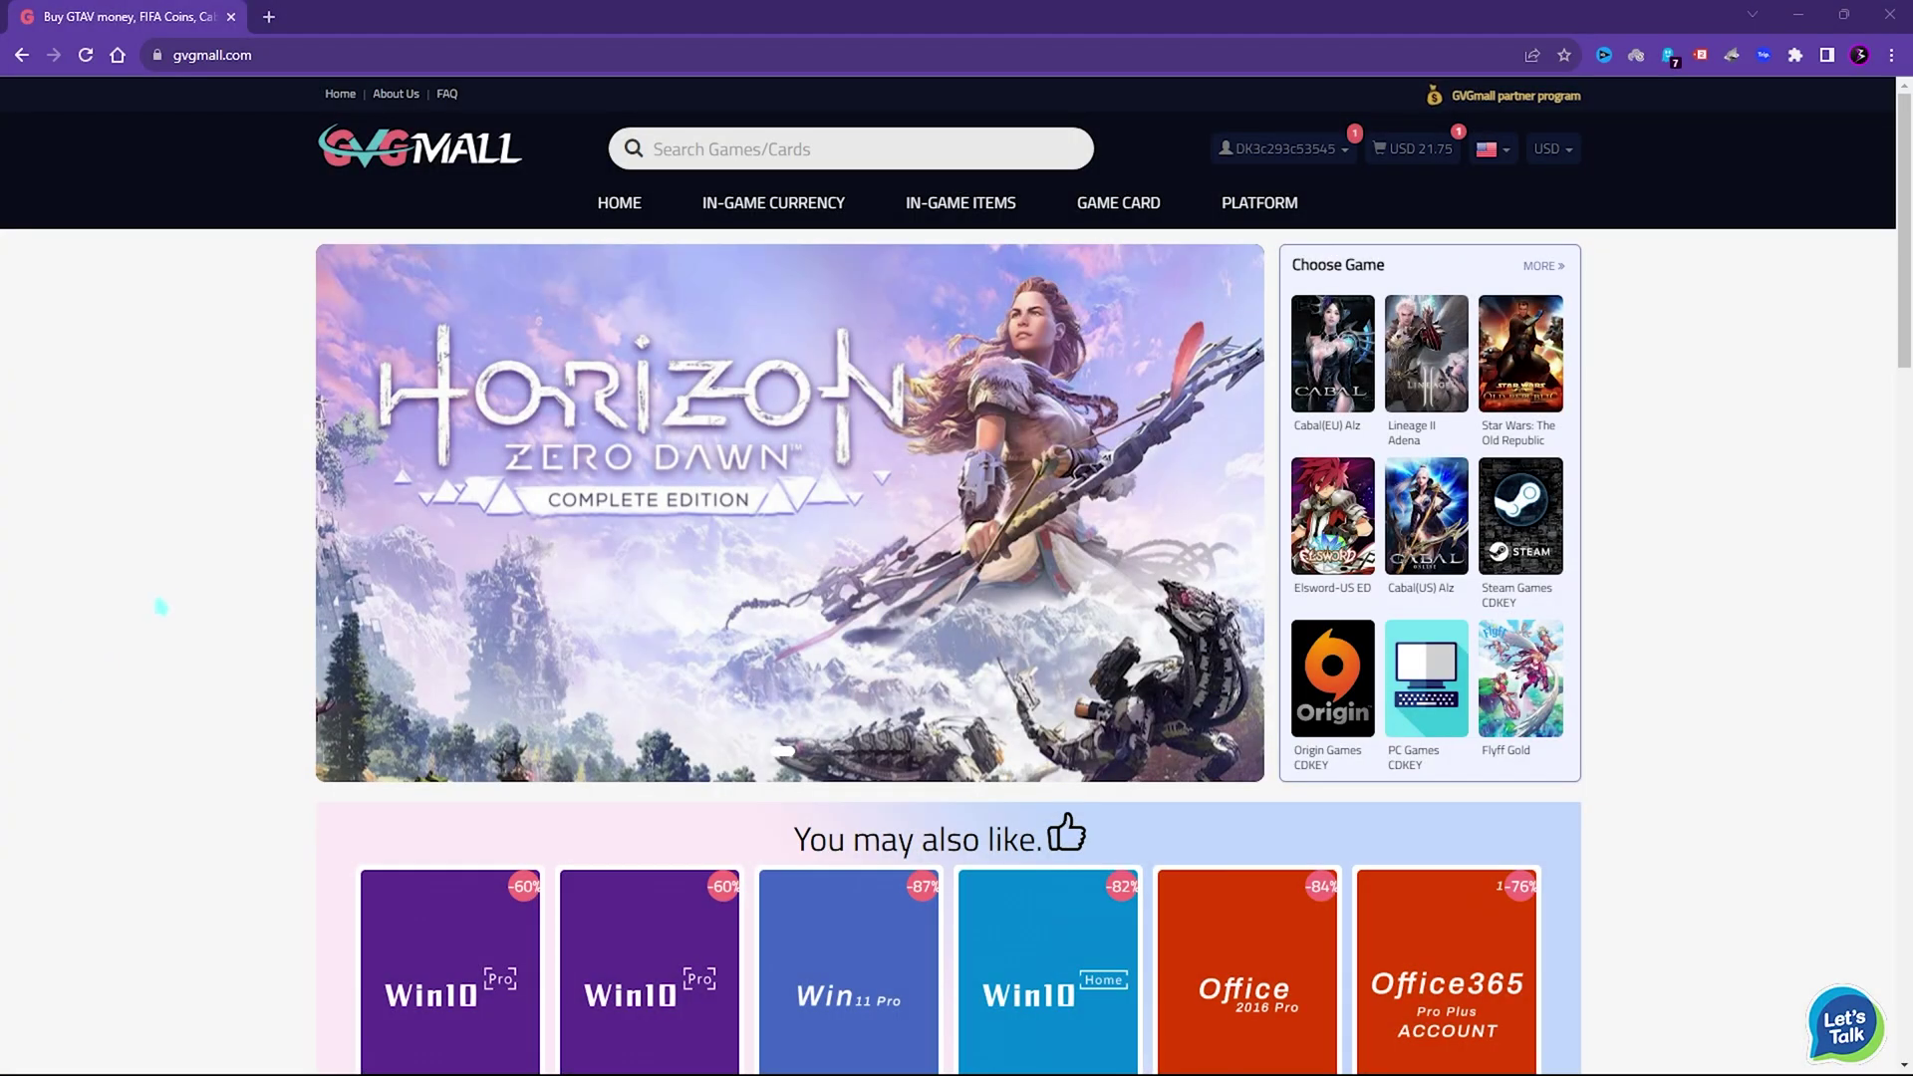
# Switch to the GVGMall store in the browser and look through its home page offers and product category menus
pyautogui.scroll(-4, 164, 589)
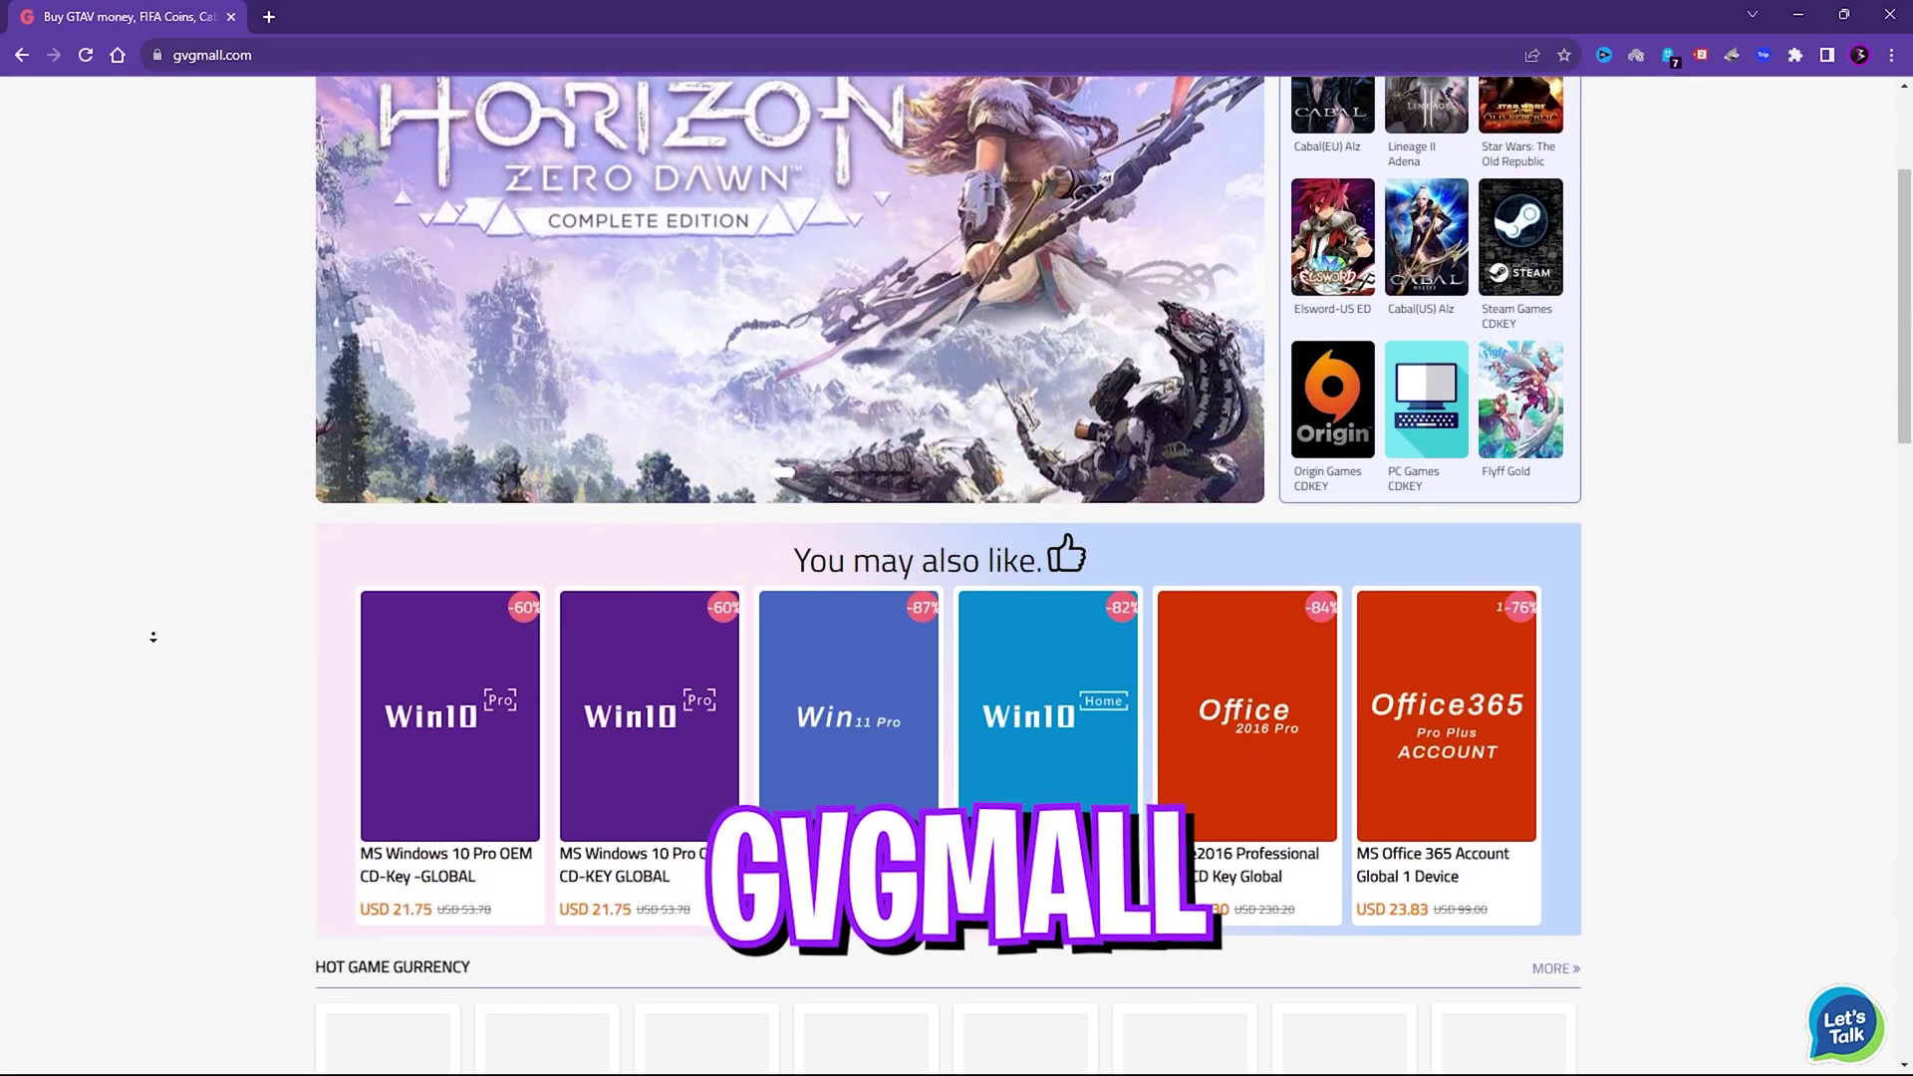
pyautogui.scroll(-5, 153, 637)
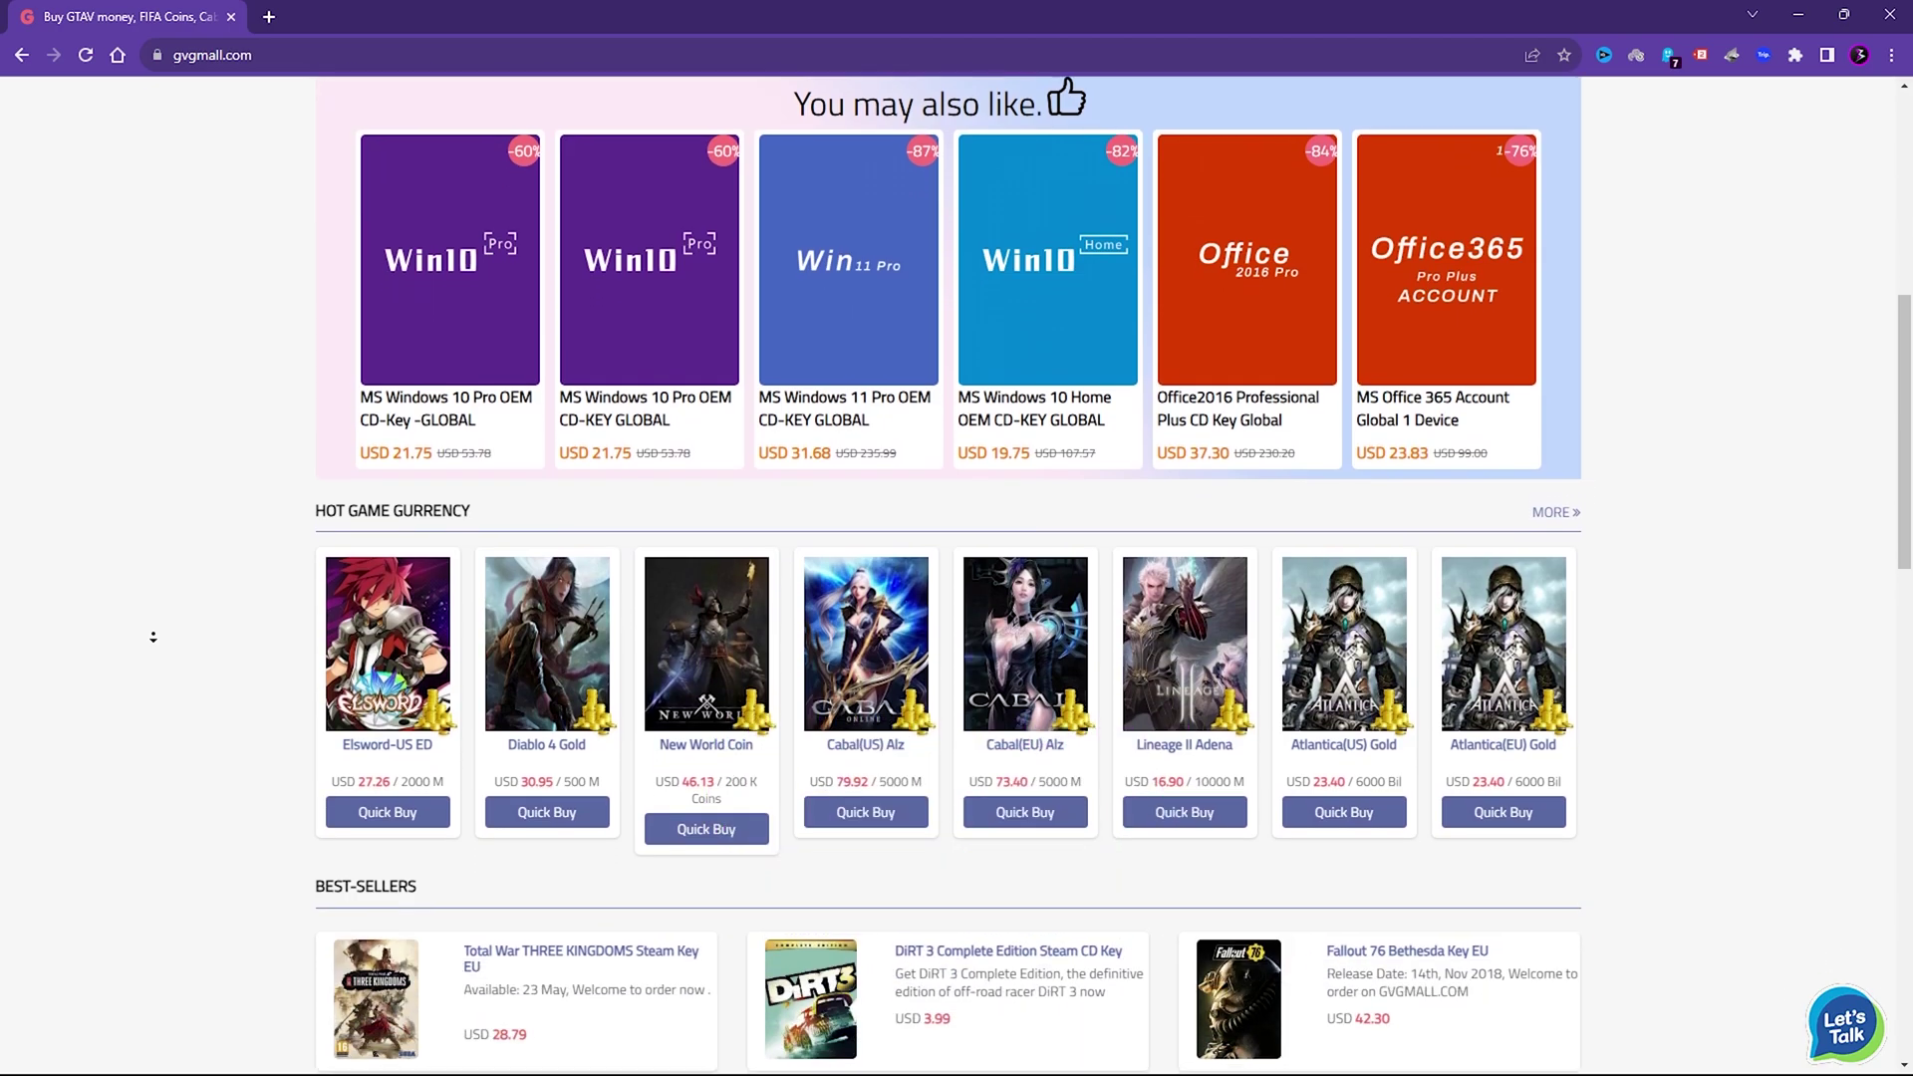
pyautogui.scroll(-3, 153, 637)
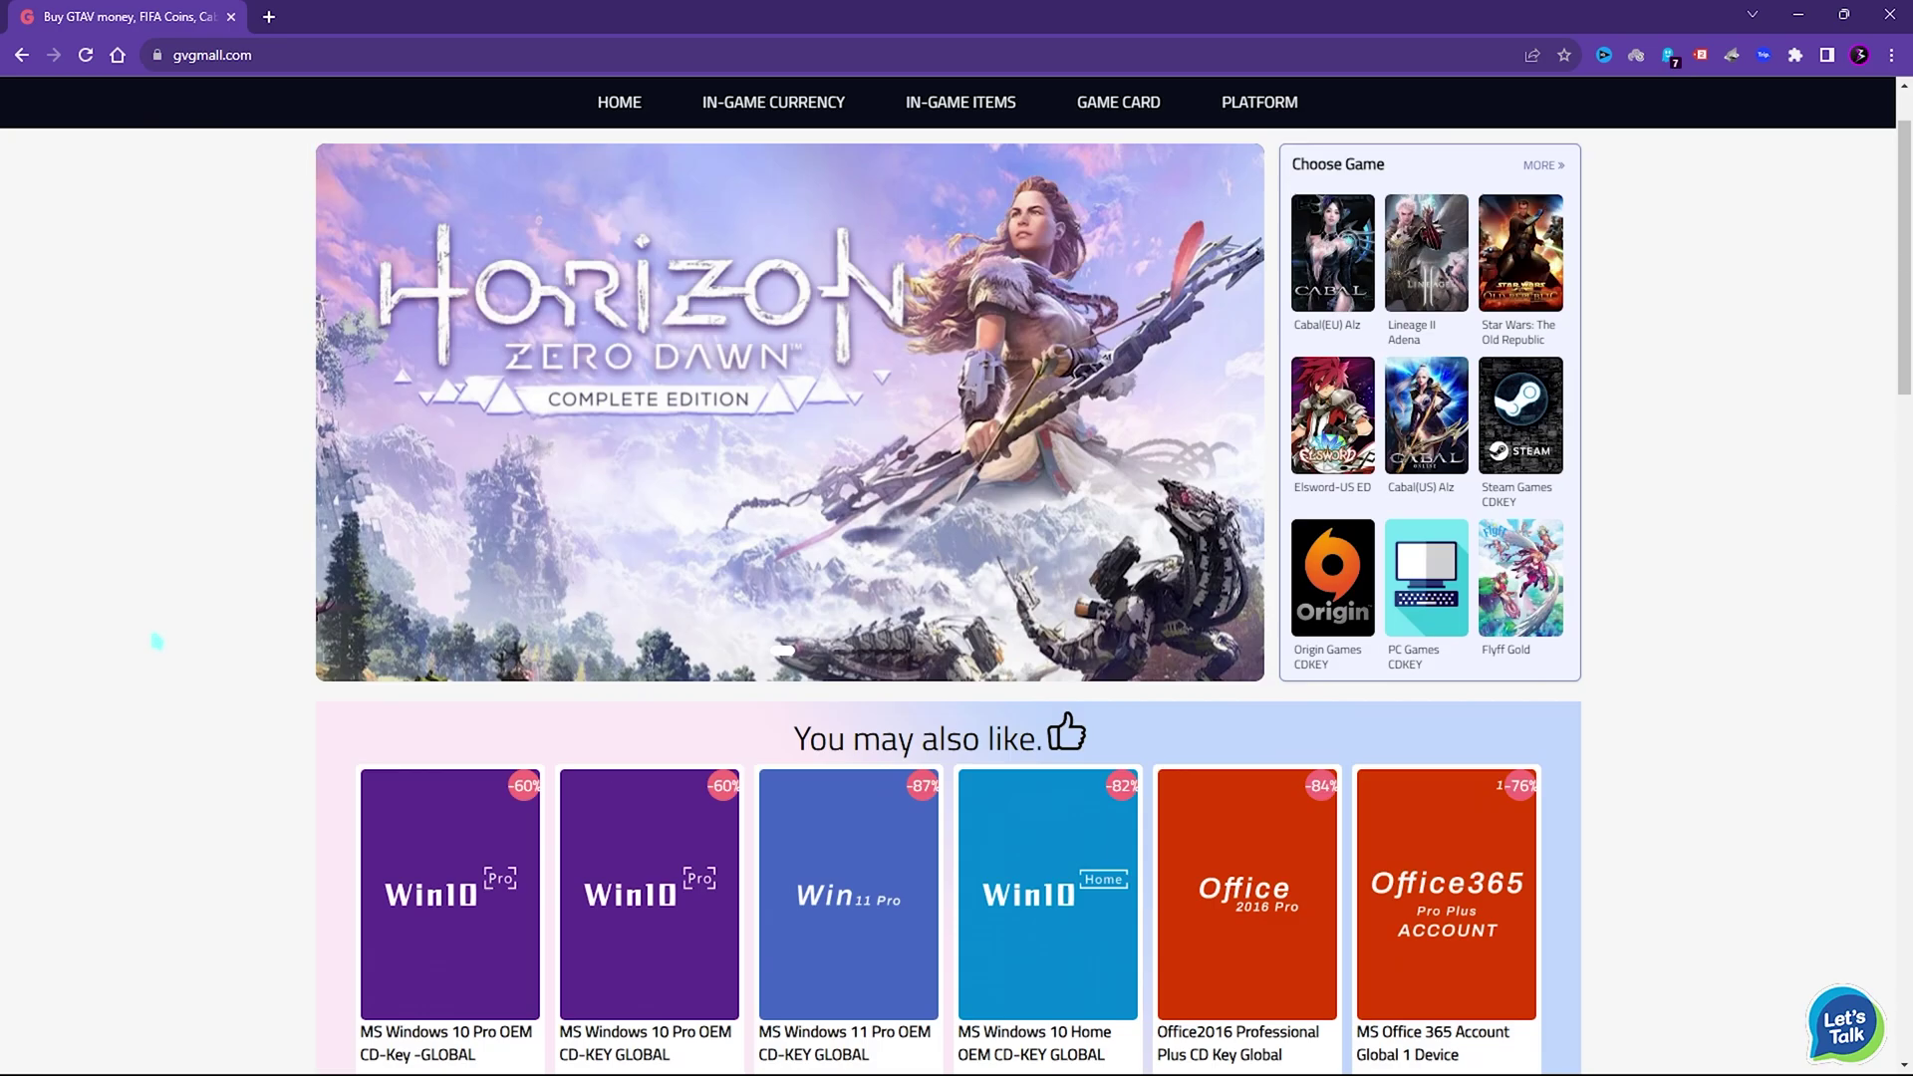
pyautogui.scroll(1, 157, 640)
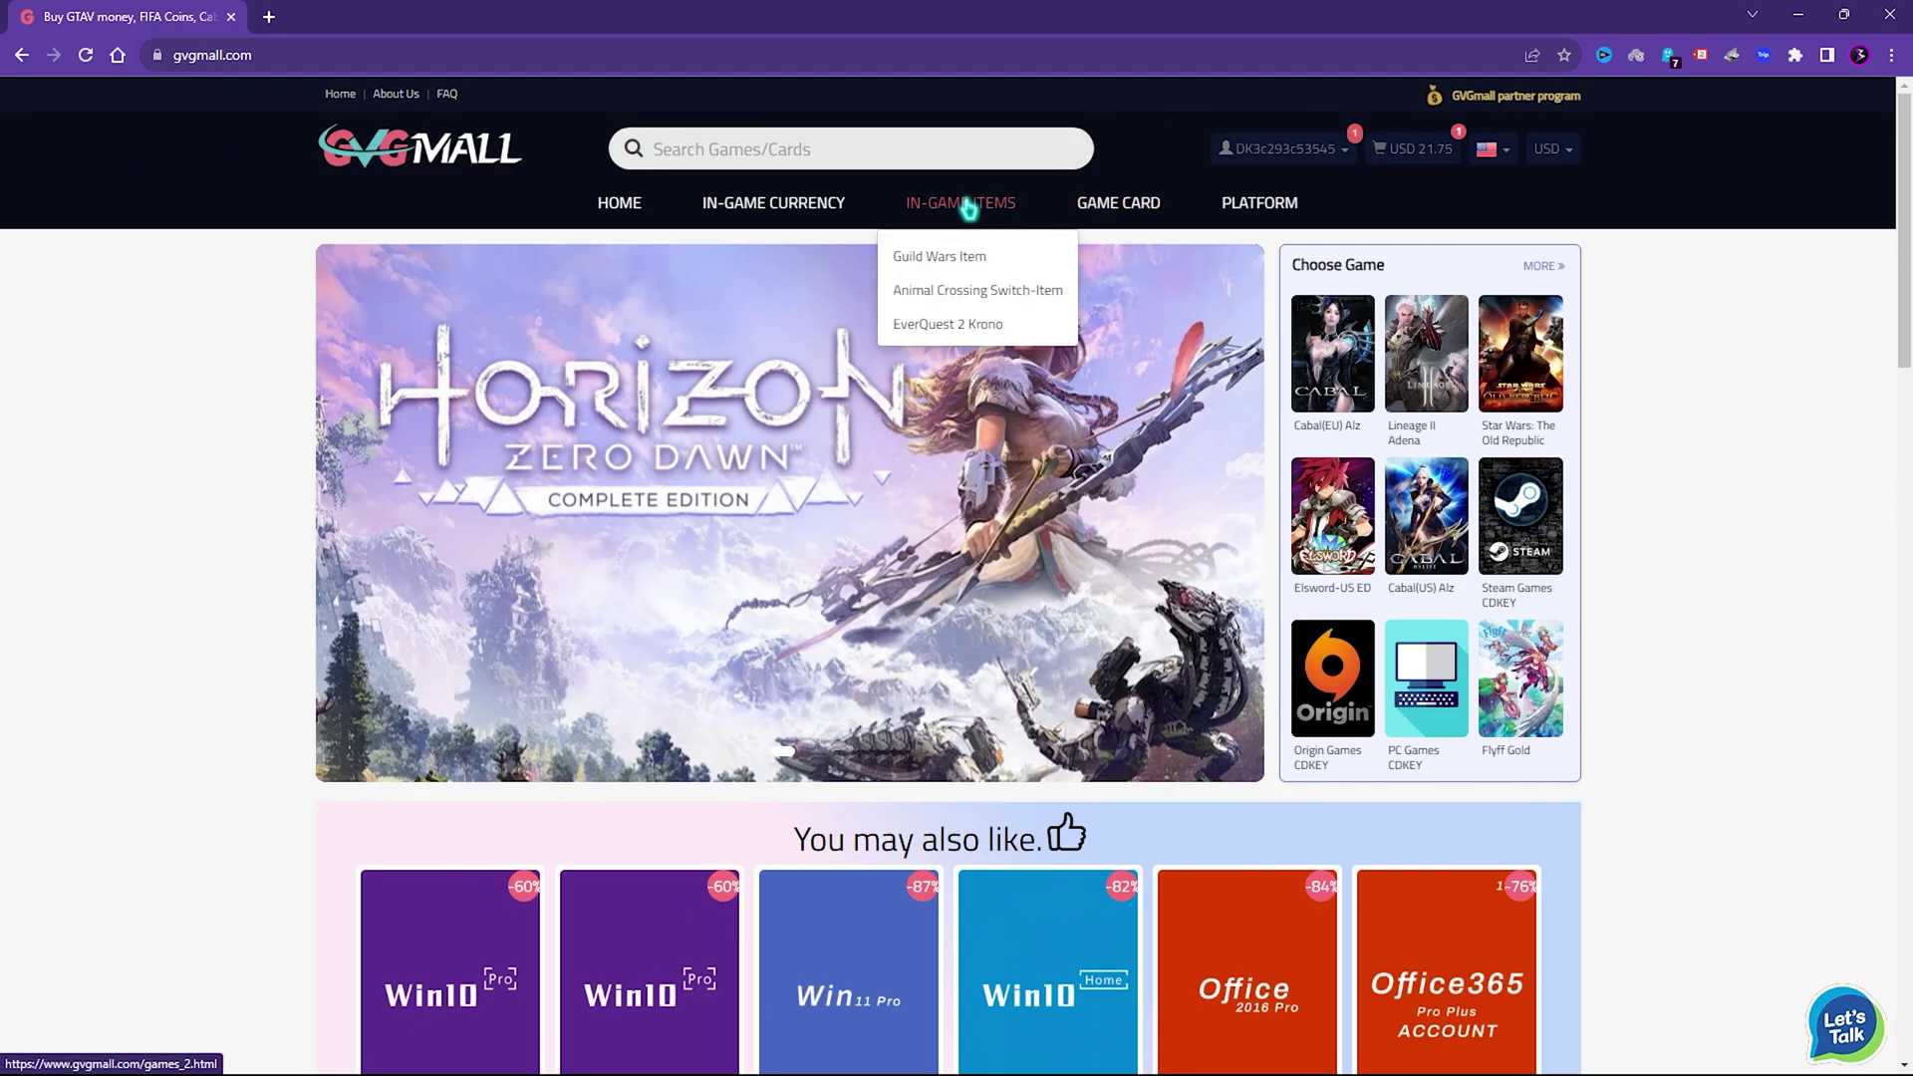
pyautogui.moveTo(1139, 215)
pyautogui.moveTo(1248, 211)
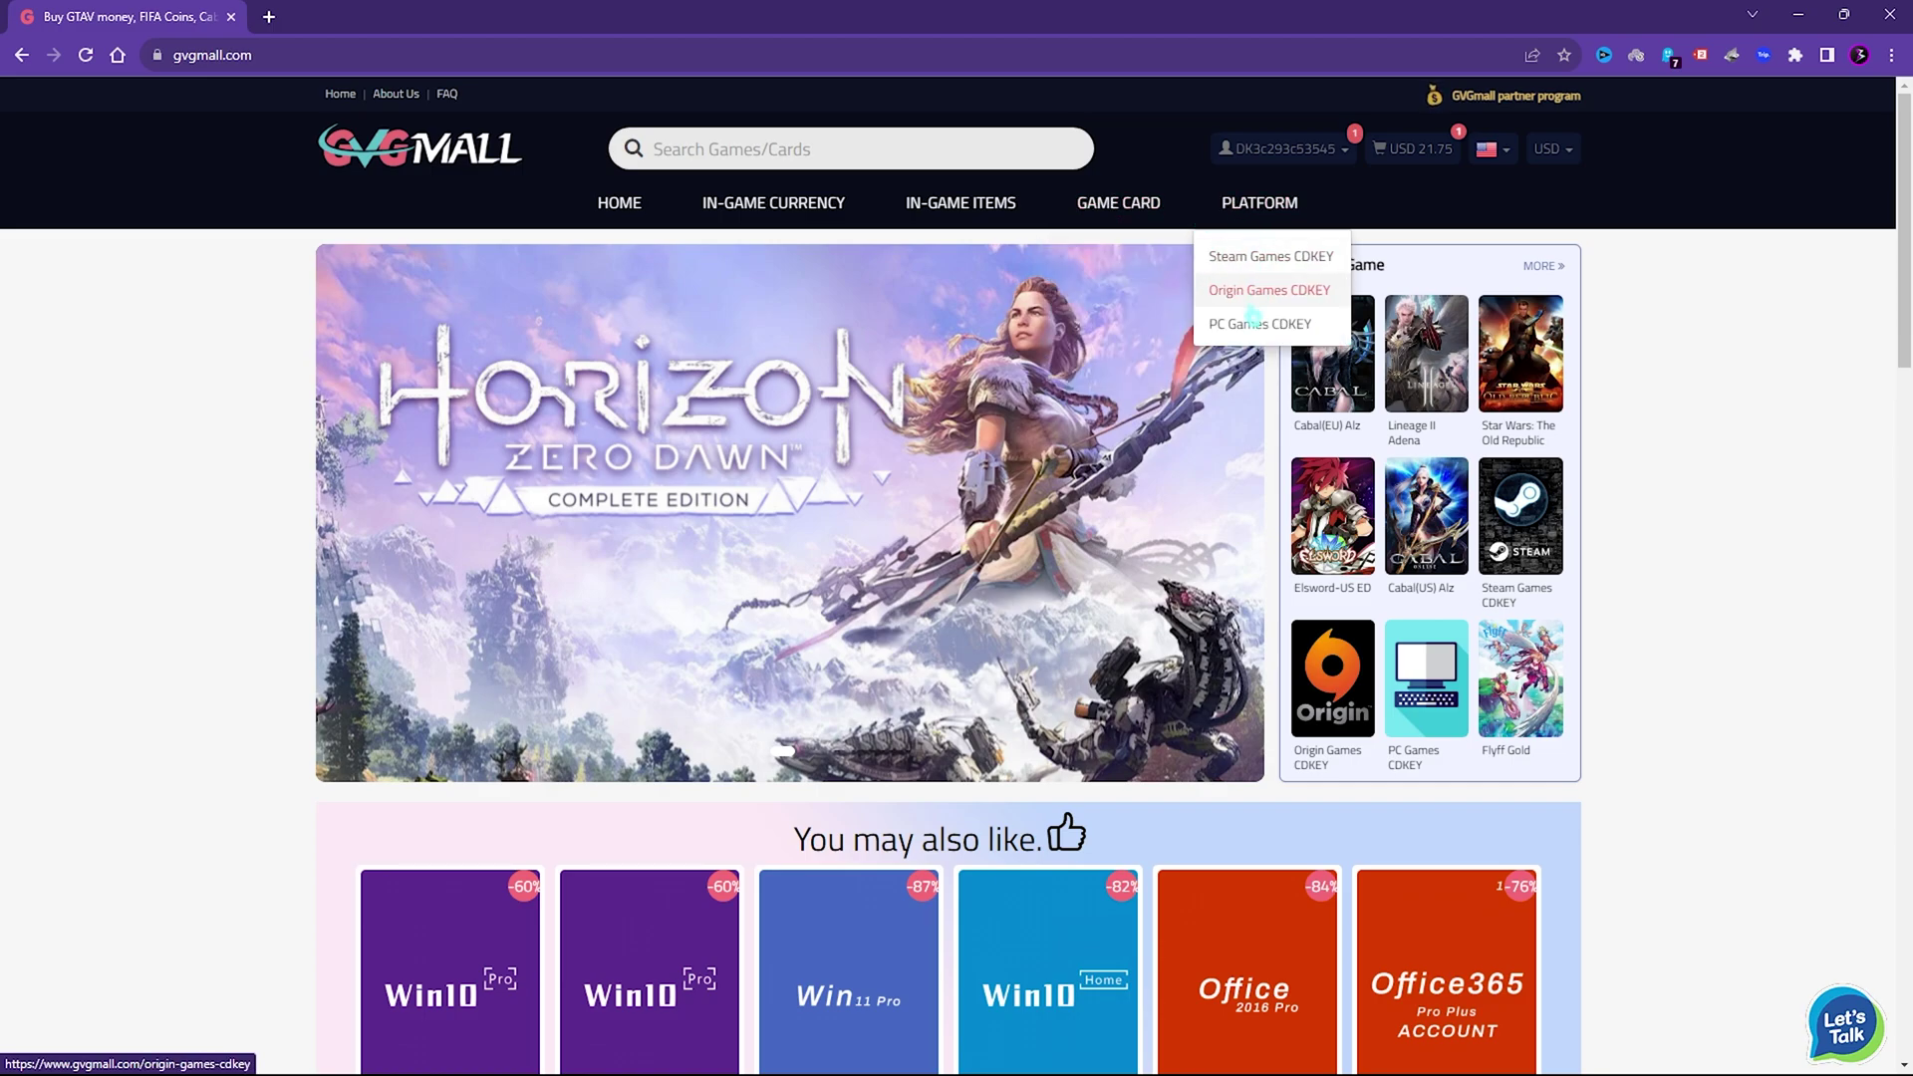
pyautogui.moveTo(917, 214)
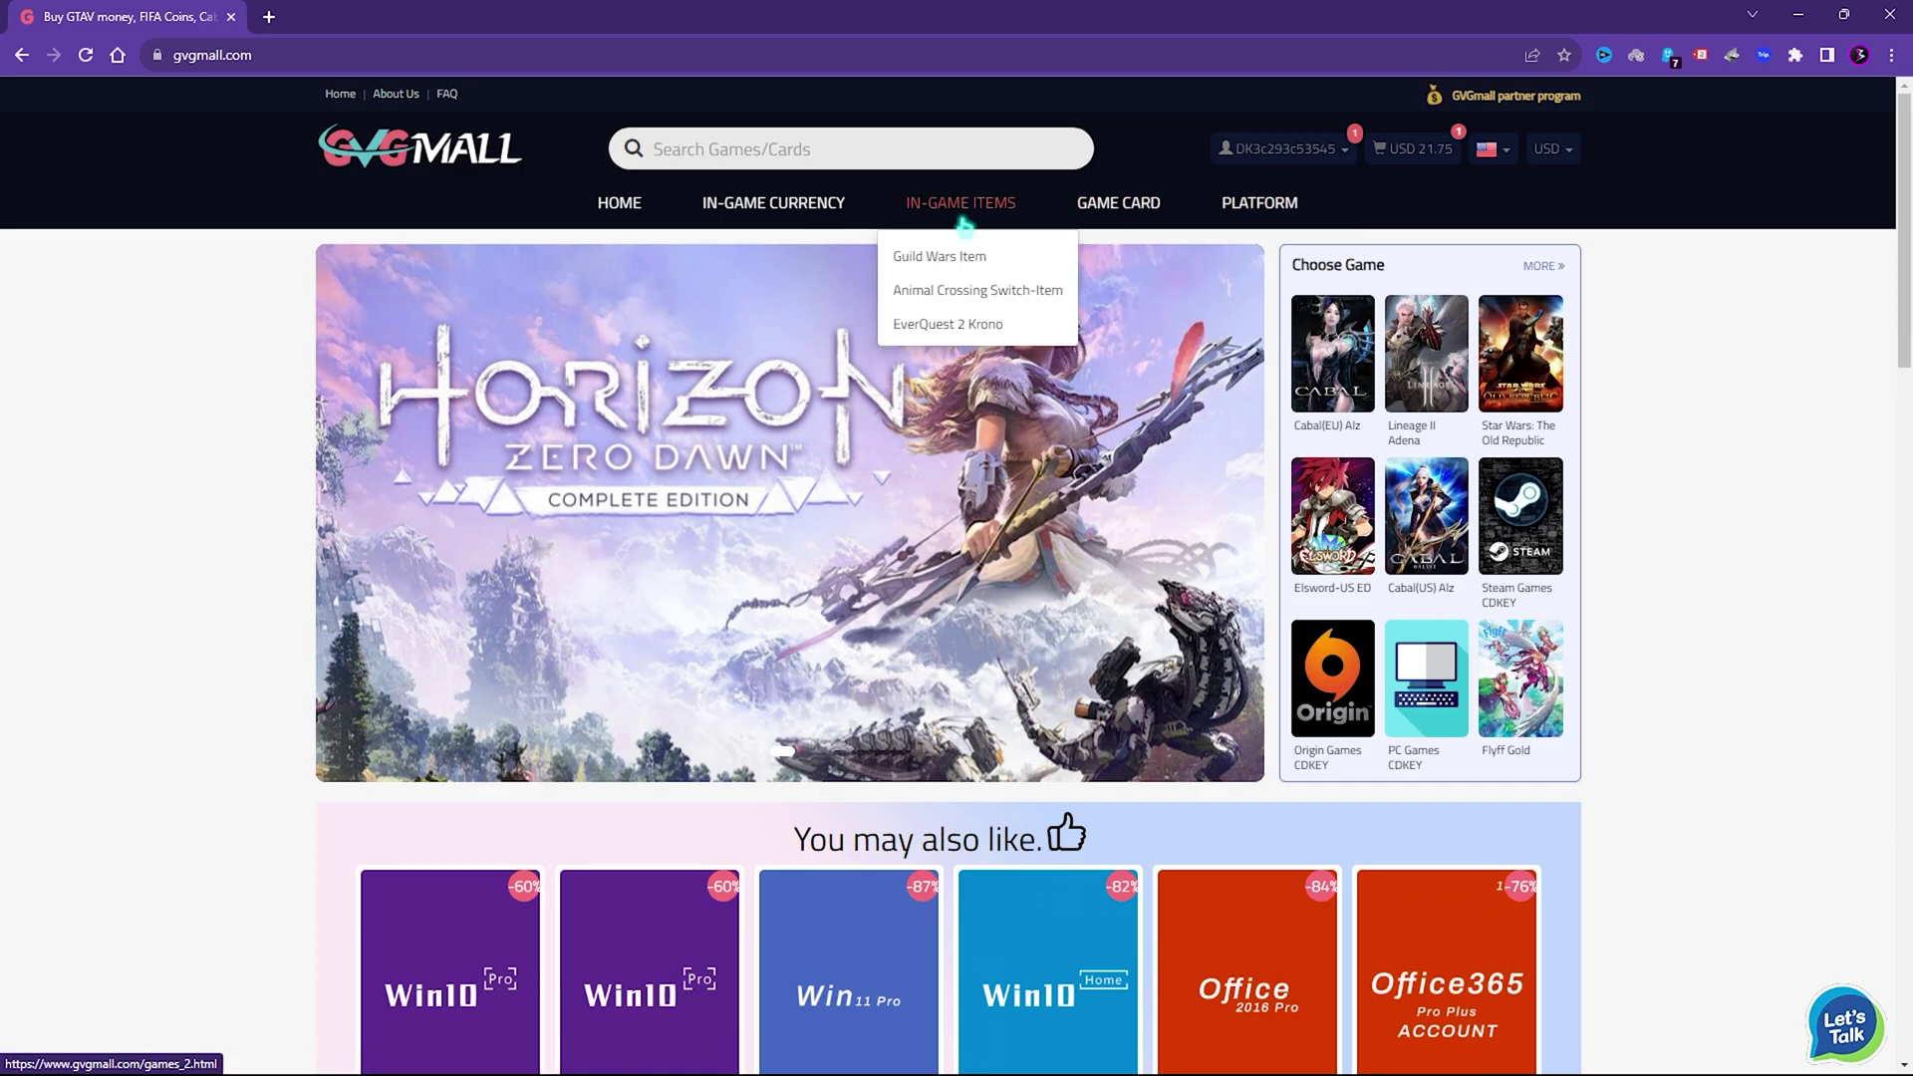
pyautogui.moveTo(773, 205)
pyautogui.scroll(-5, 790, 437)
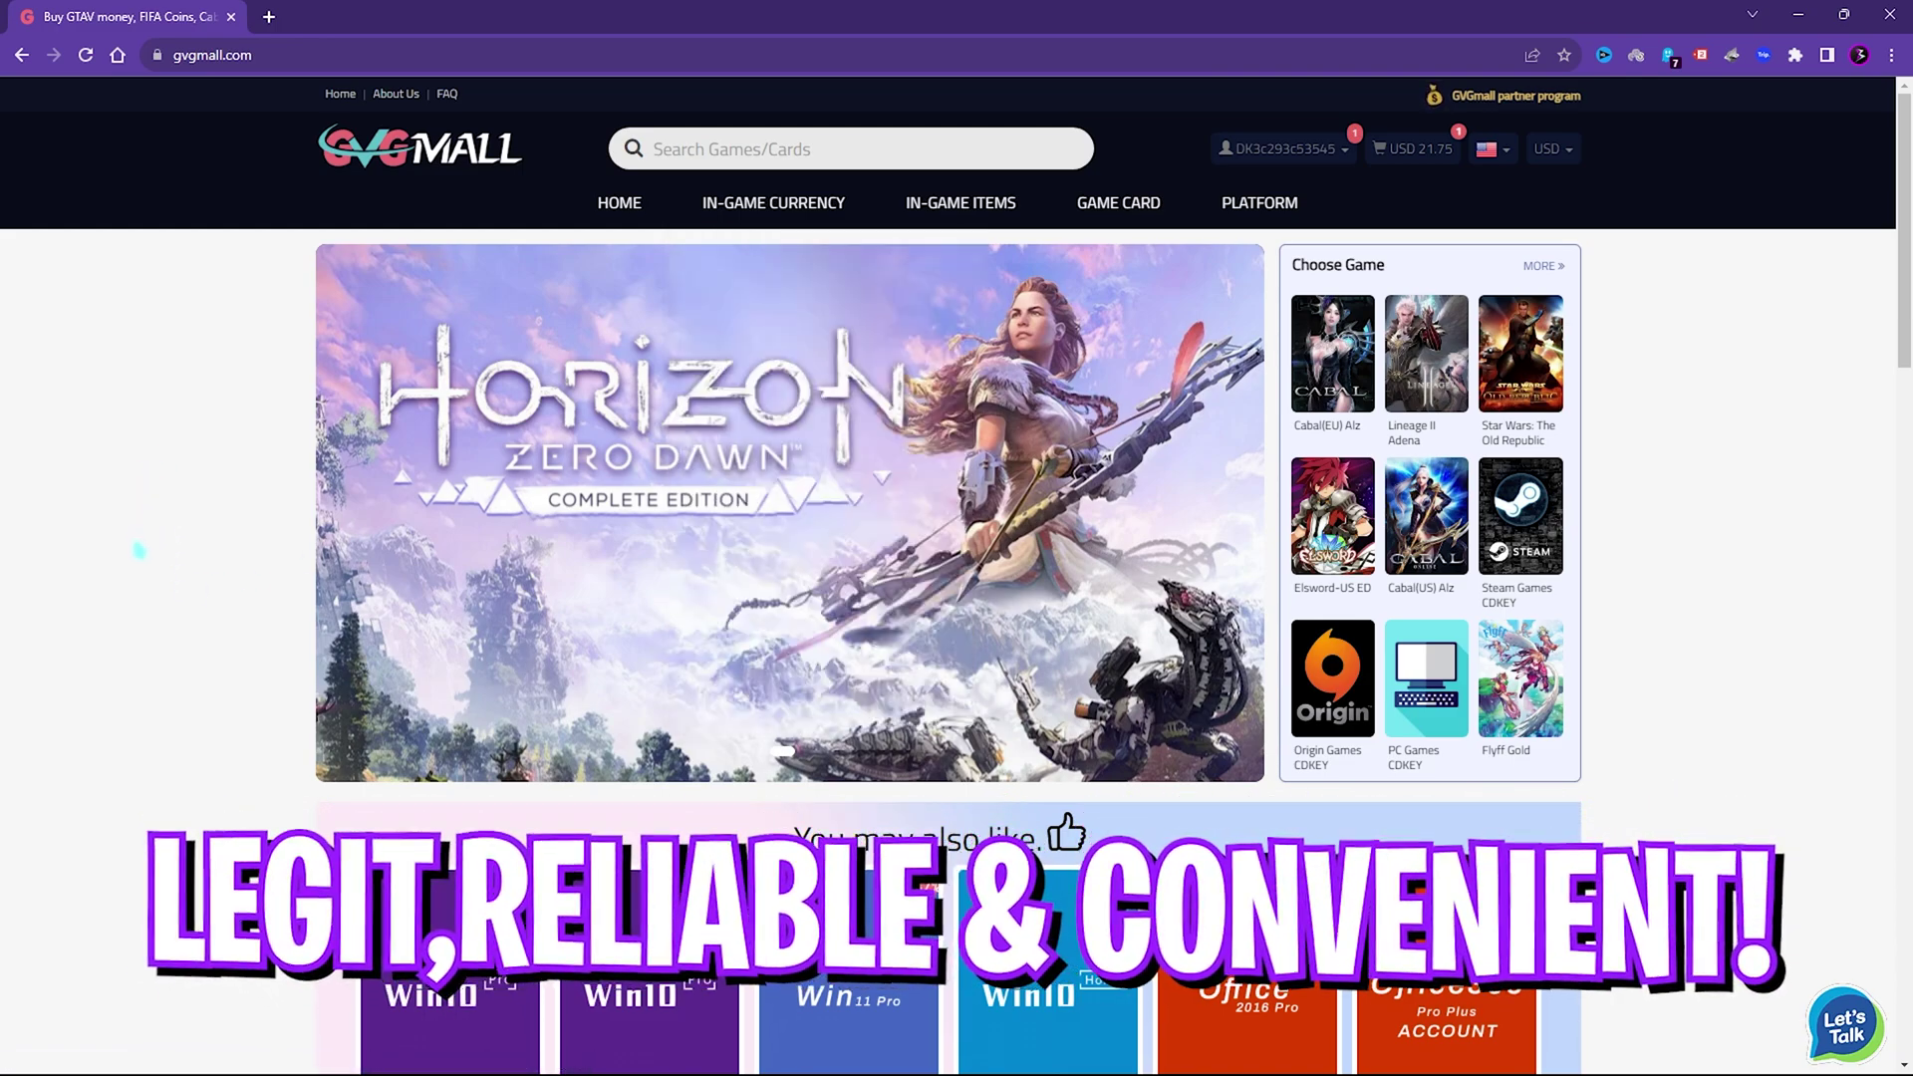
pyautogui.scroll(-4, 480, 708)
pyautogui.scroll(4, 480, 708)
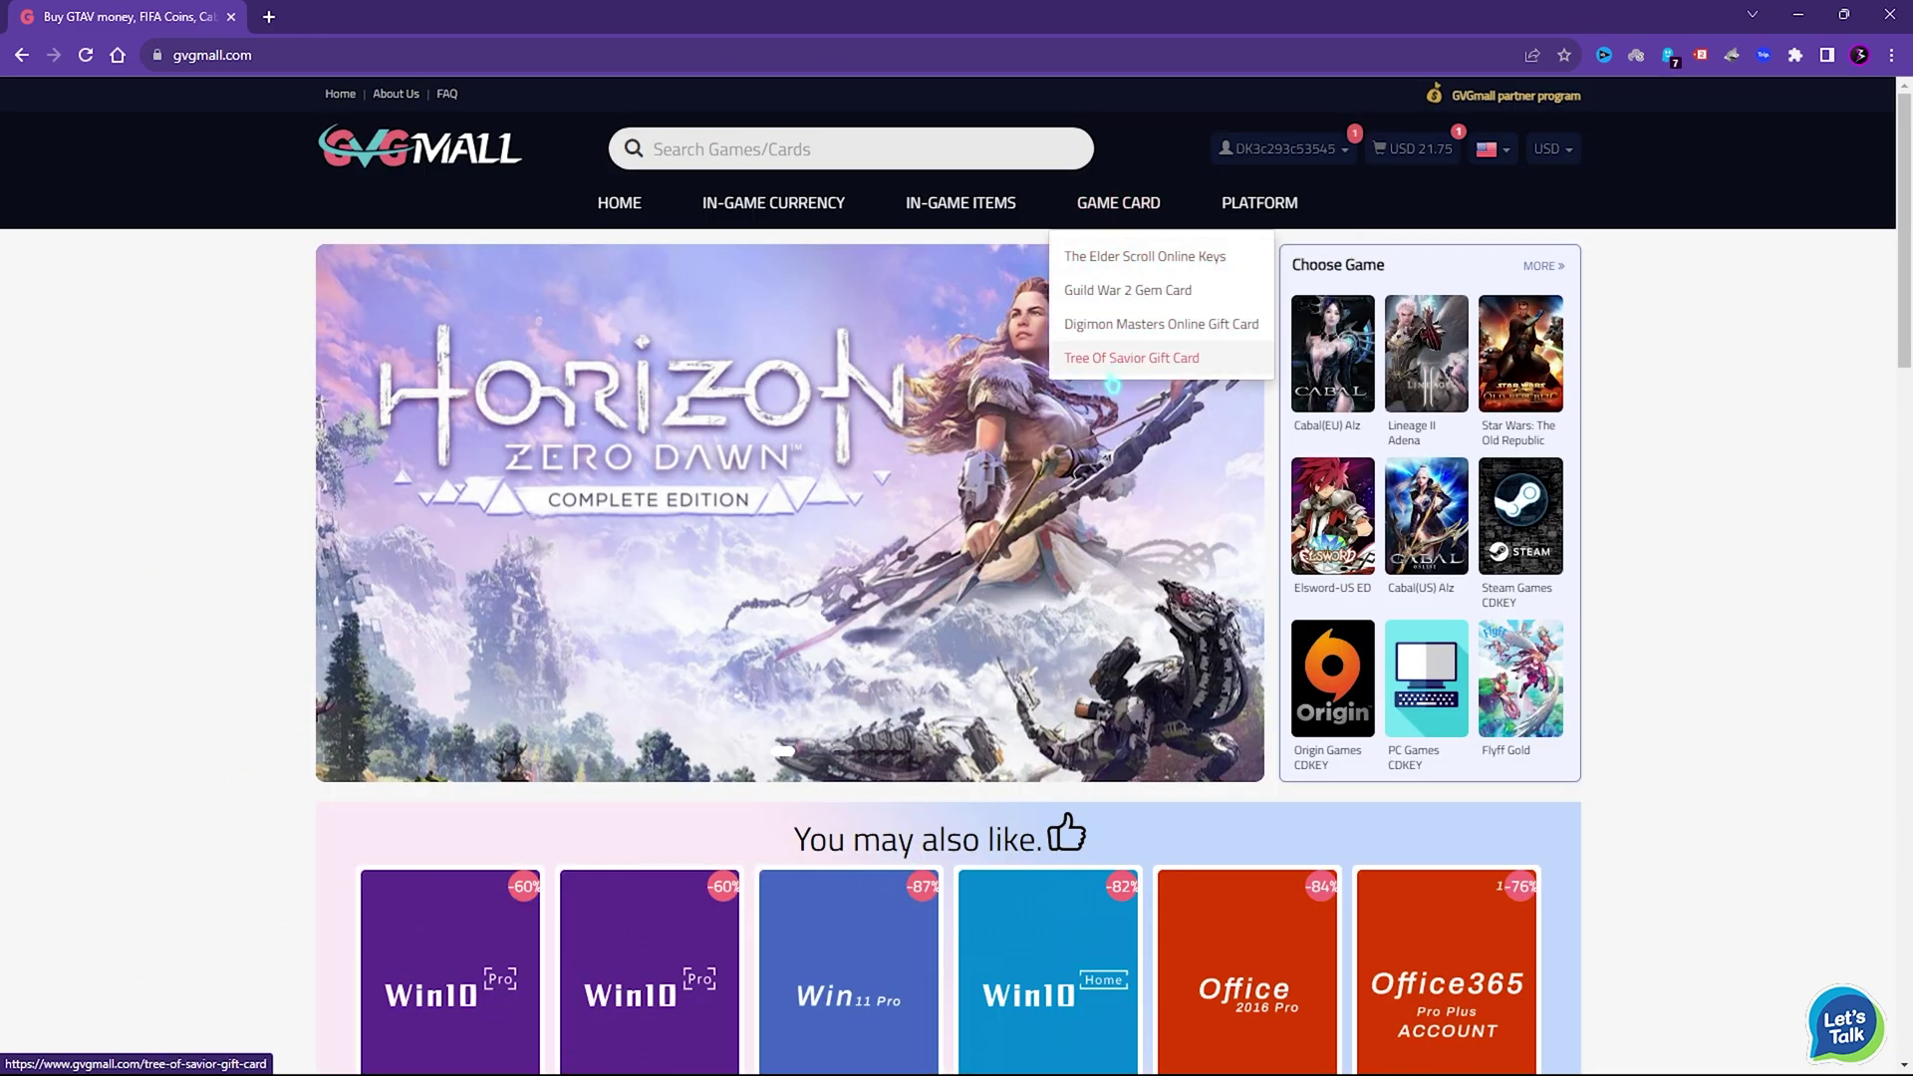
pyautogui.moveTo(964, 309)
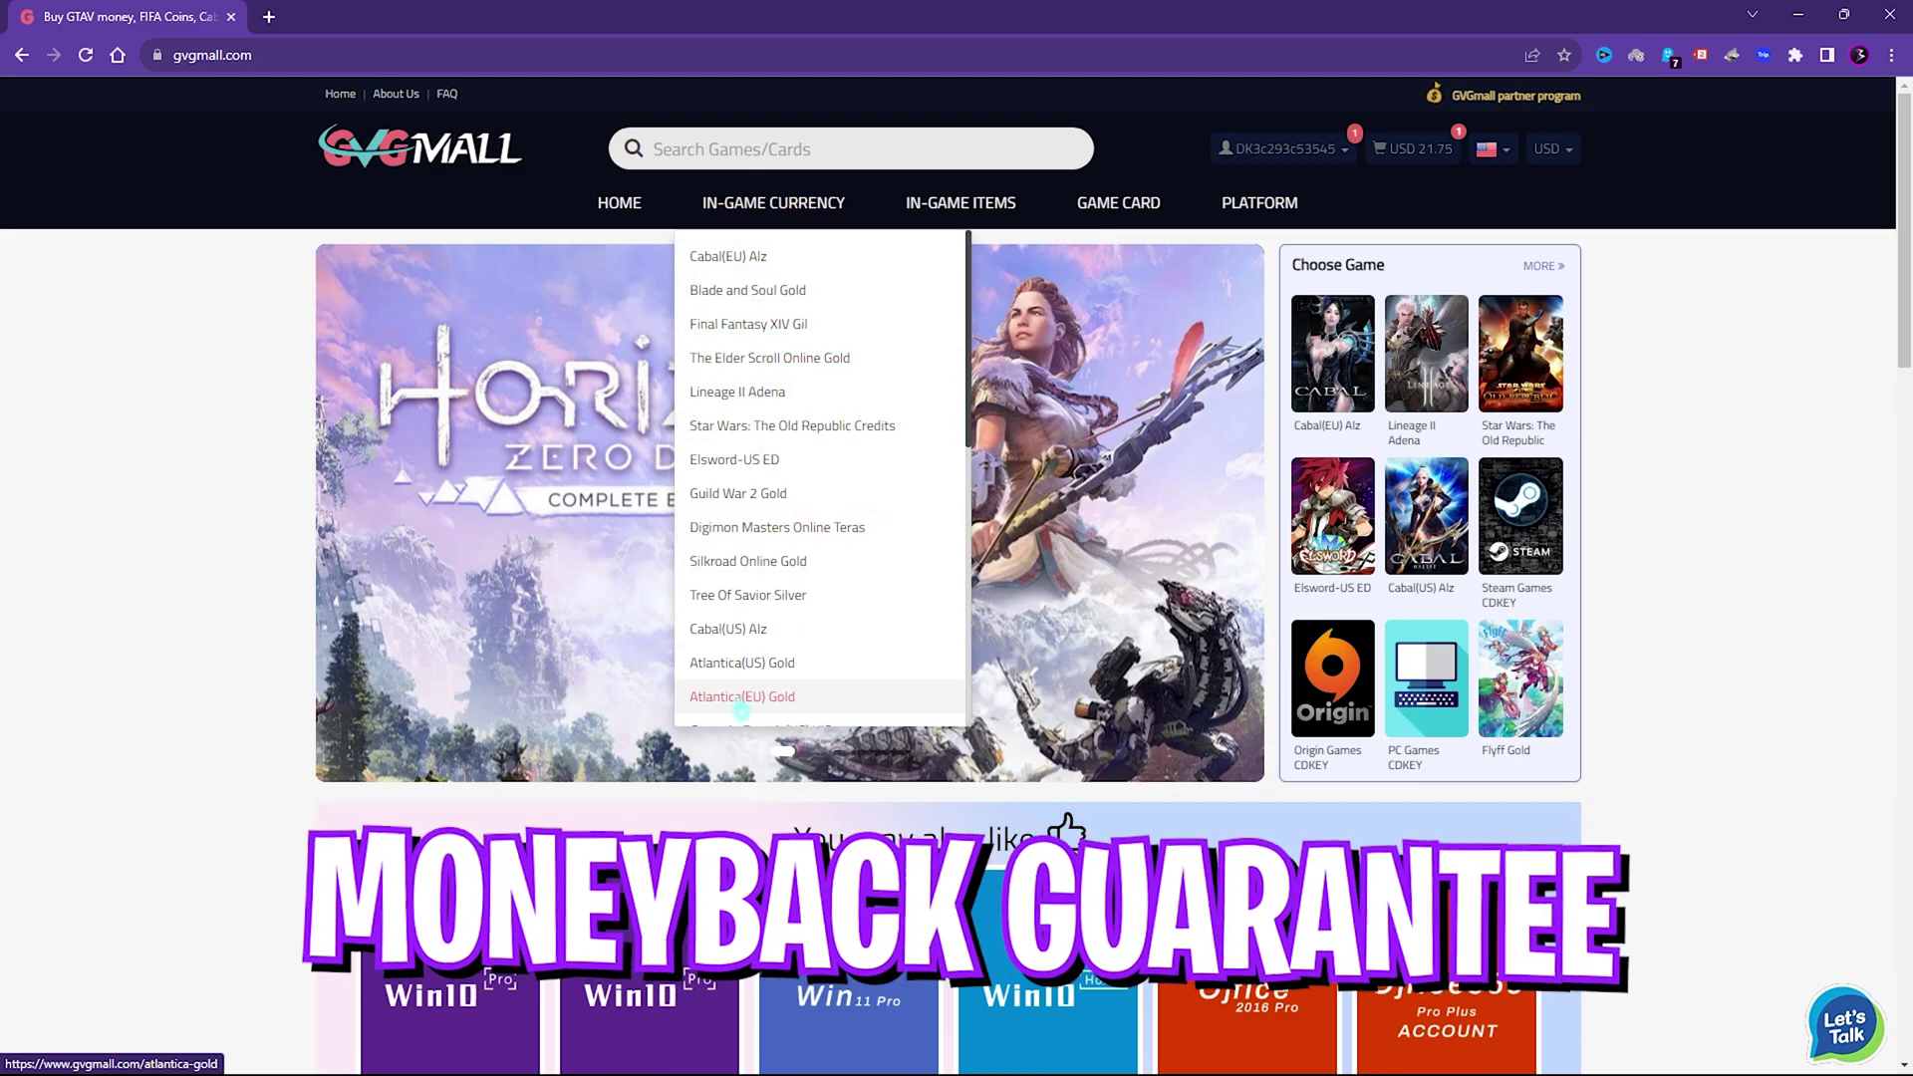
pyautogui.scroll(-5, 783, 541)
pyautogui.scroll(-5, 784, 541)
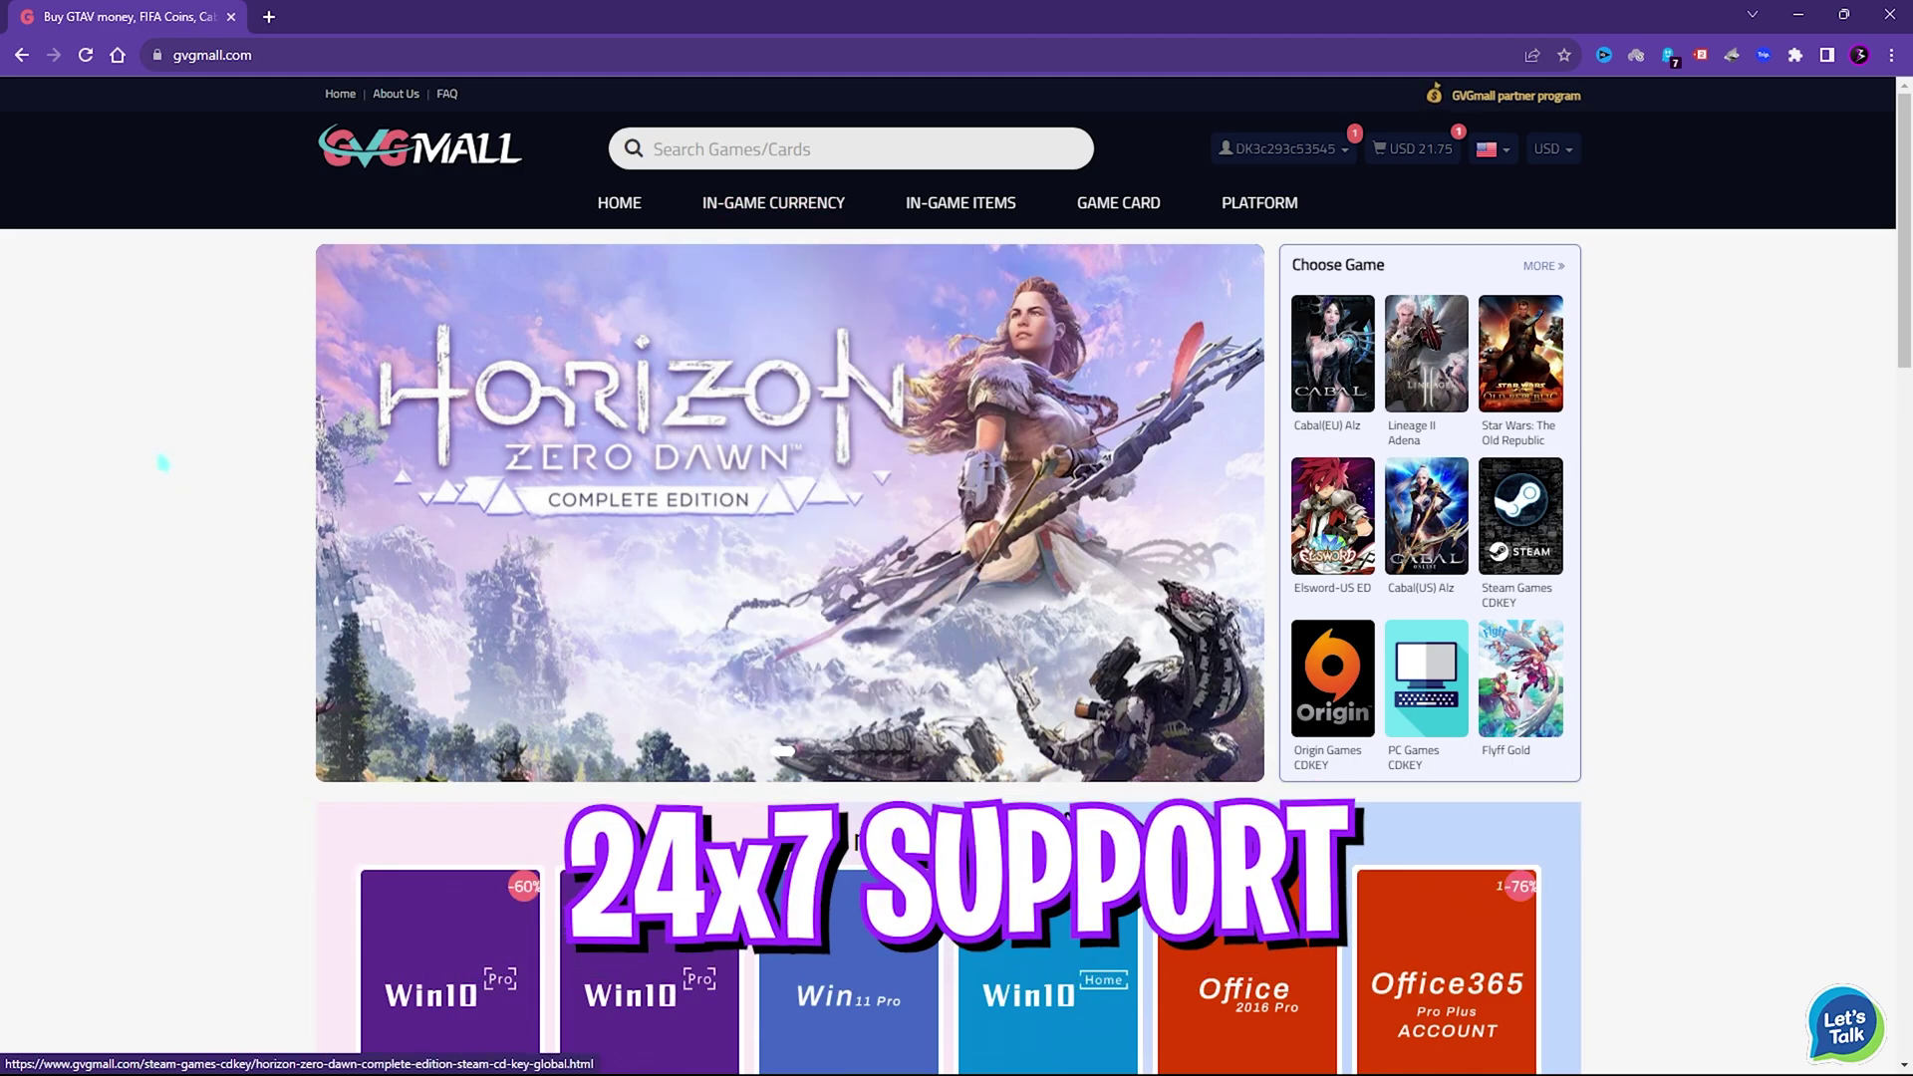
# Find the recommended software keys on the home page and open the second MS Windows 10 Pro OEM CD-KEY GLOBAL offer
pyautogui.scroll(-4, 481, 708)
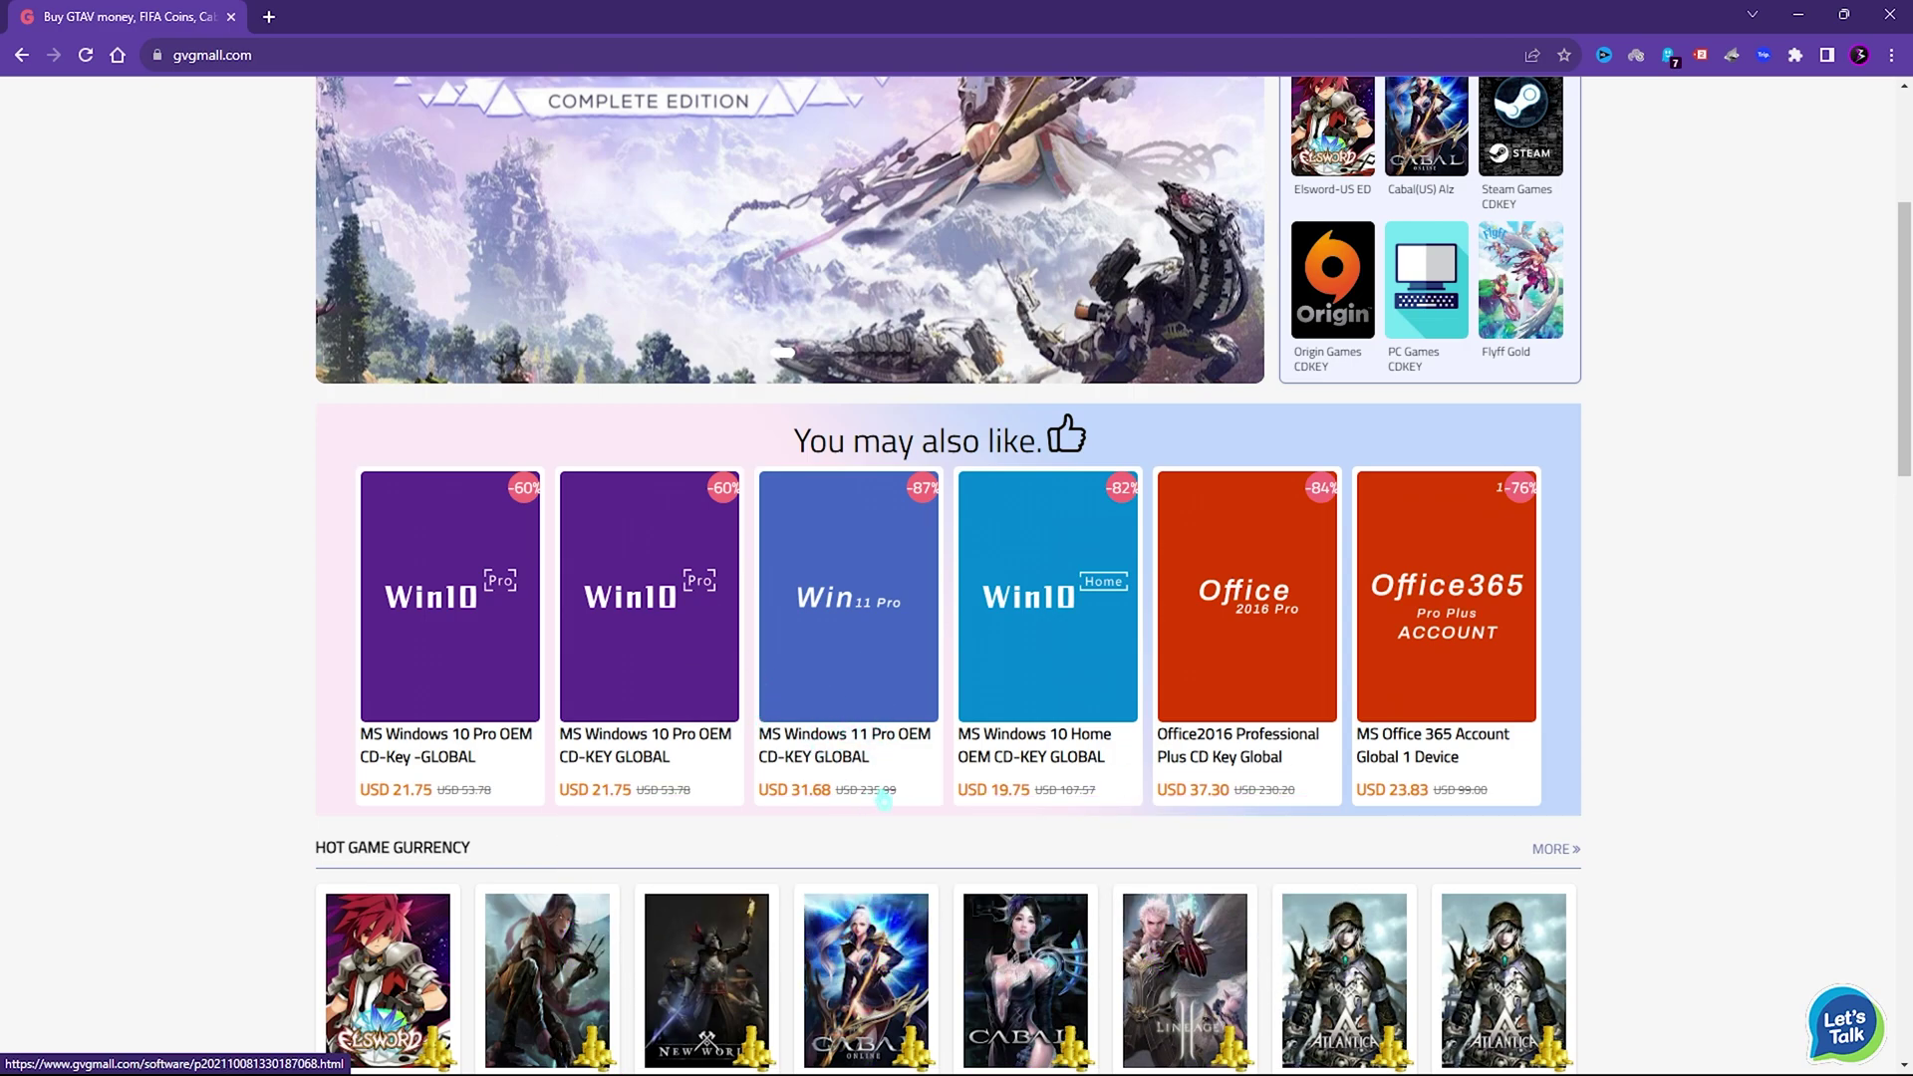
pyautogui.scroll(1, 884, 800)
pyautogui.scroll(-1, 697, 697)
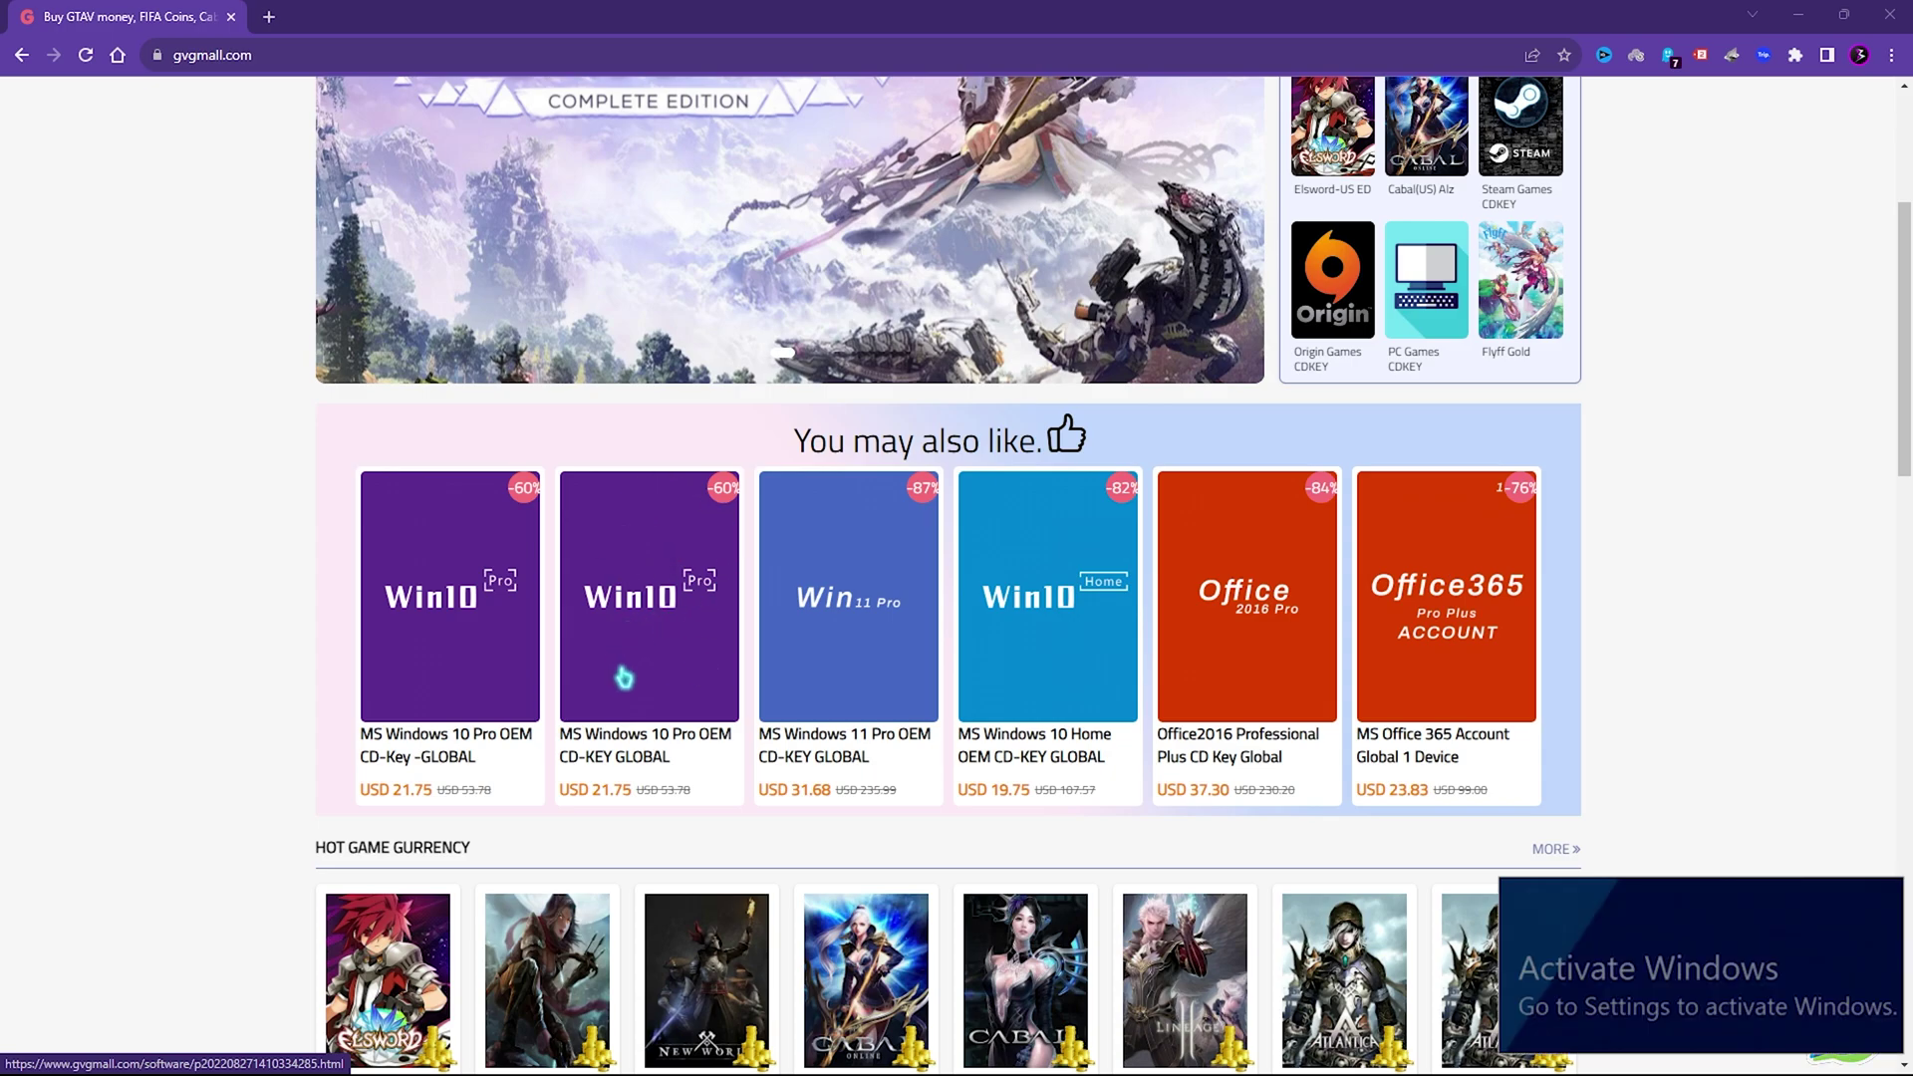
pyautogui.click(597, 560)
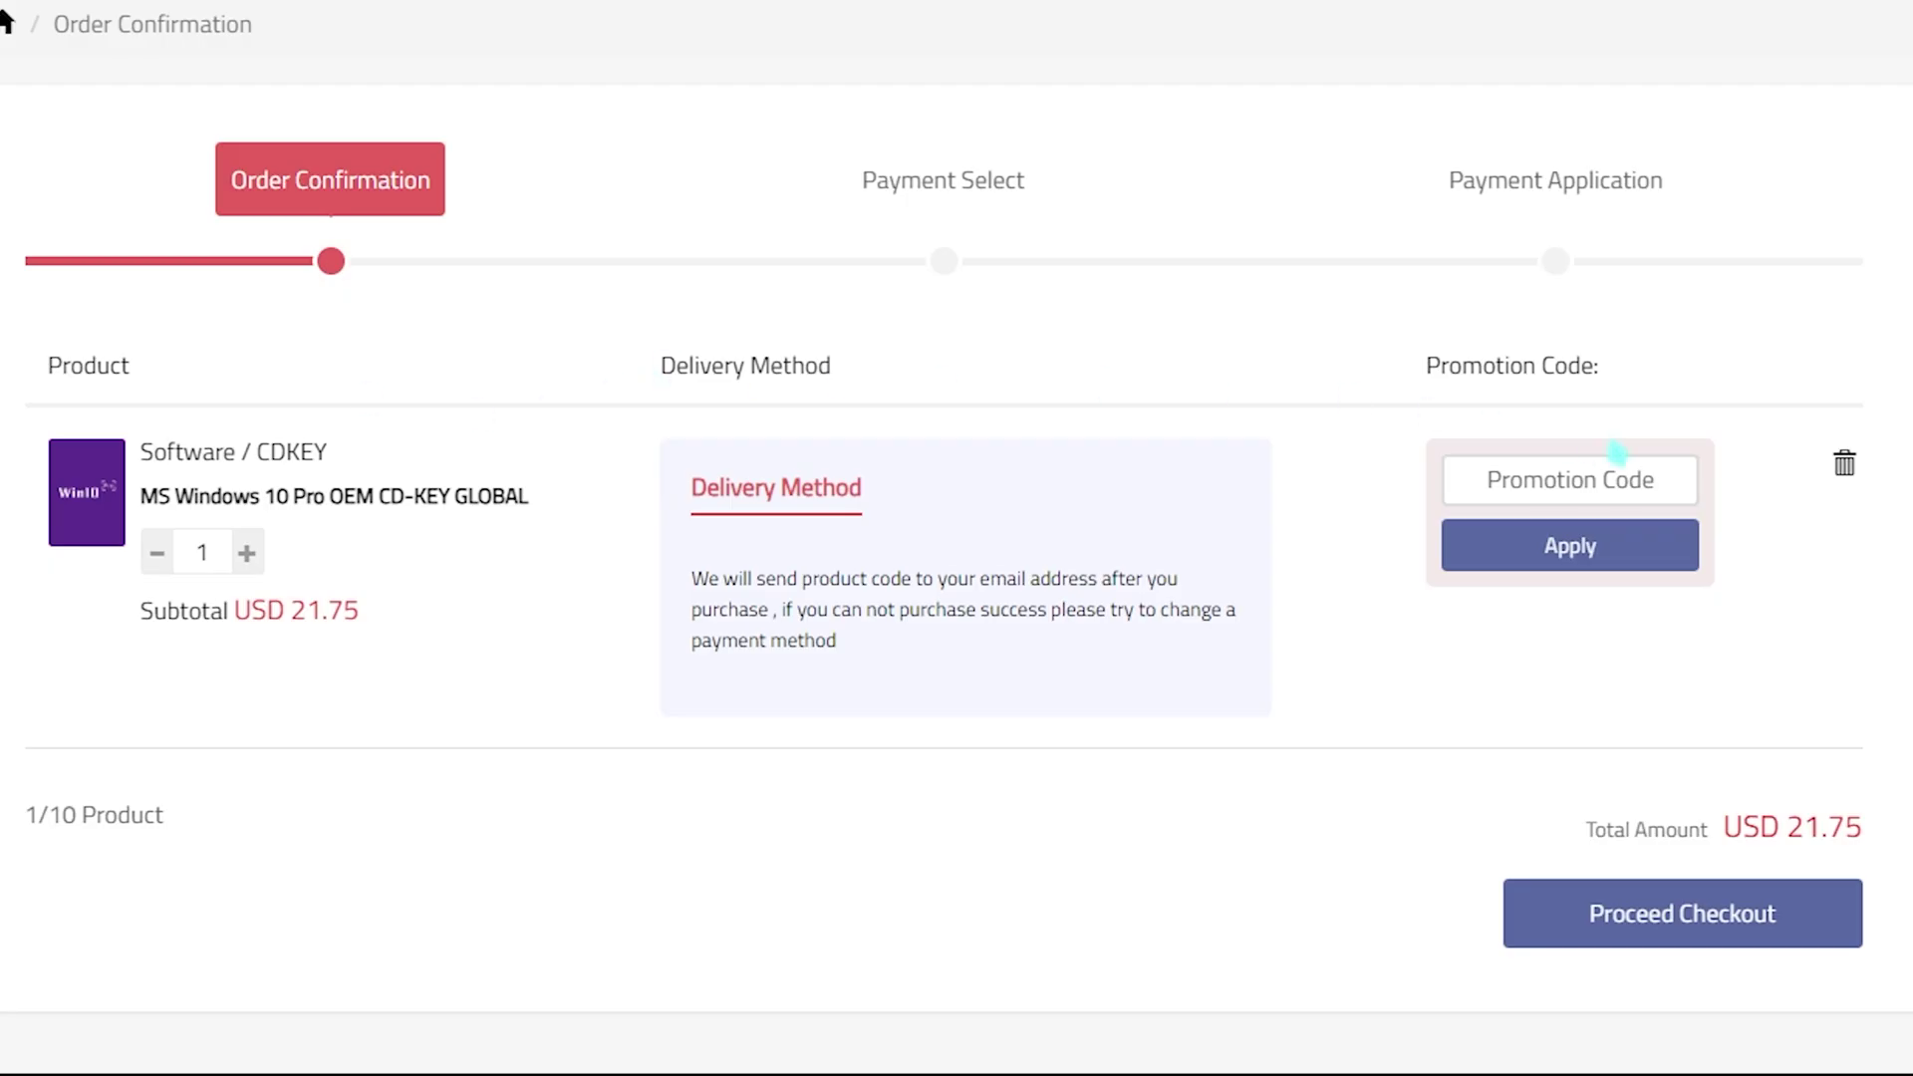
# Apply promotion code FOX25 to the MS Windows 10 Pro OEM order and highlight the total amount
pyautogui.click(1584, 480)
pyautogui.write('F')
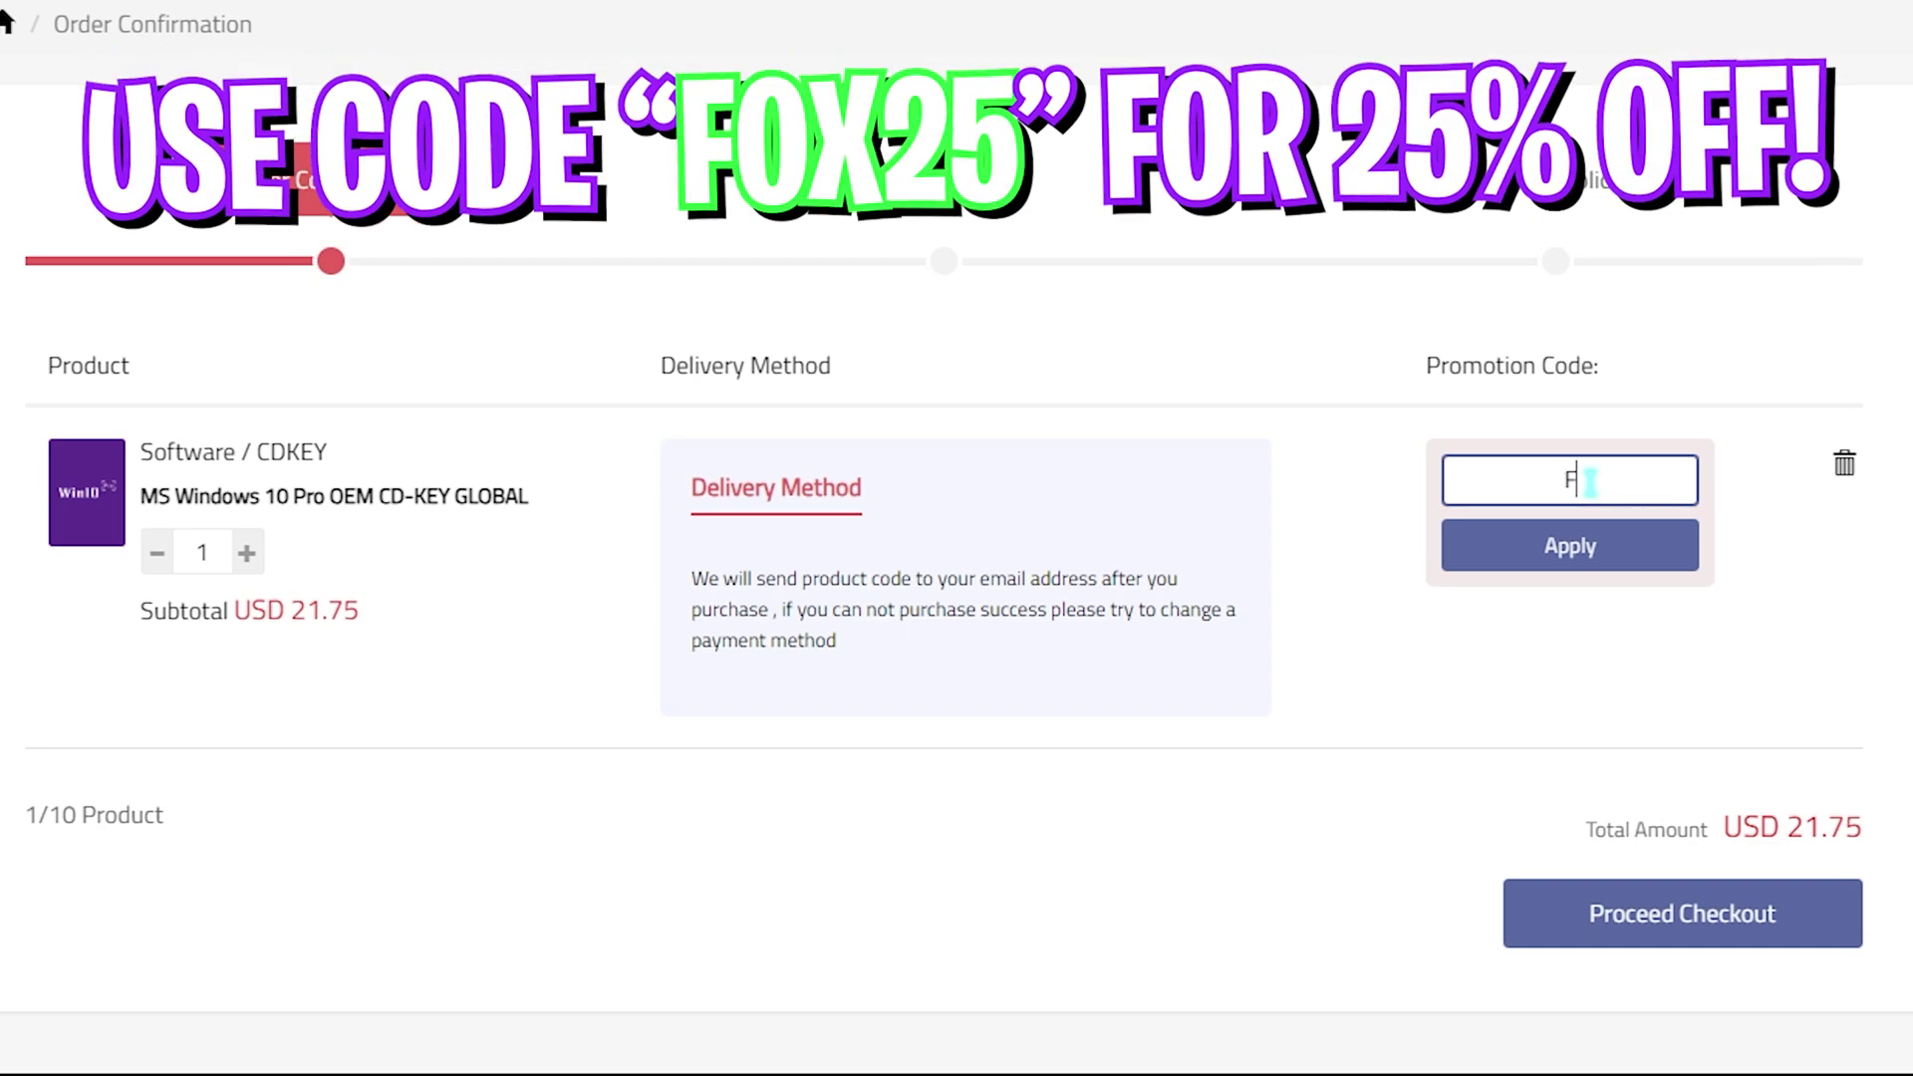
pyautogui.write('OX25')
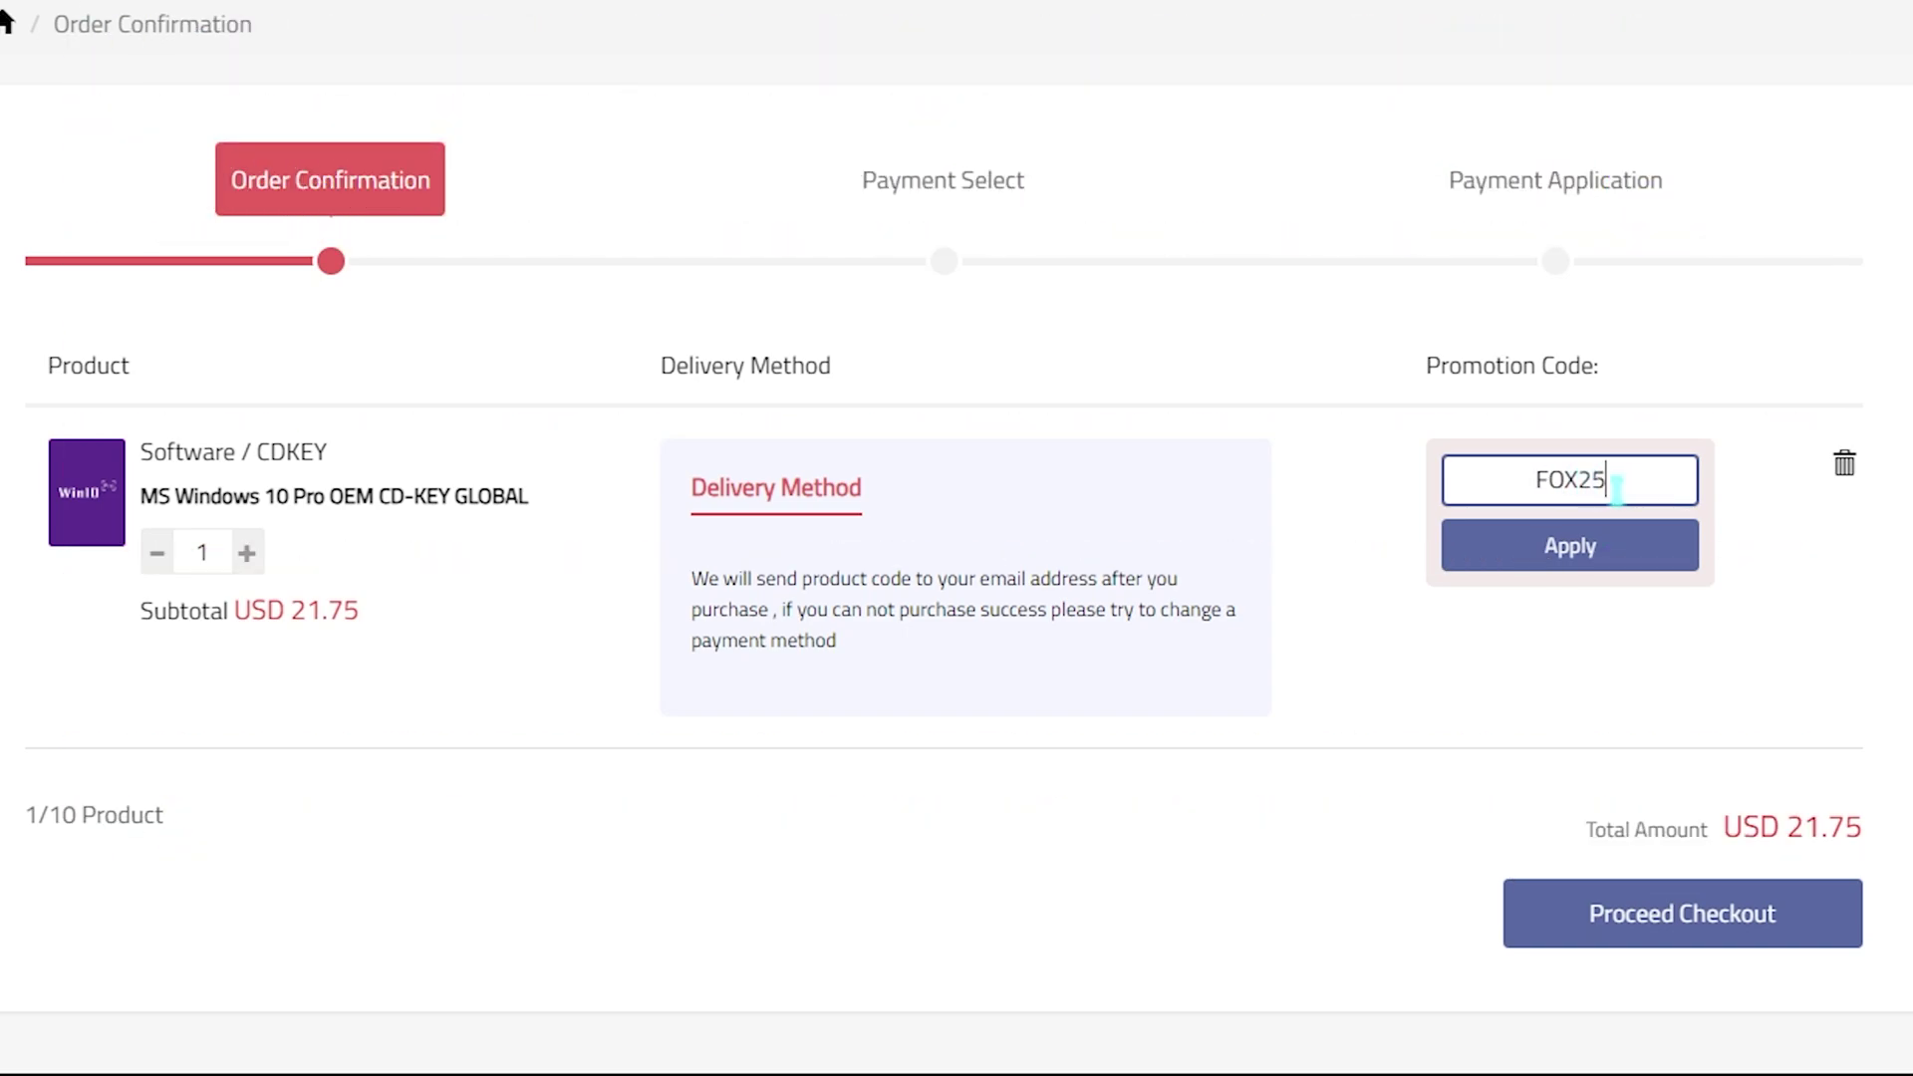
pyautogui.moveTo(1616, 488); pyautogui.dragTo(1512, 555)
pyautogui.click(1512, 555)
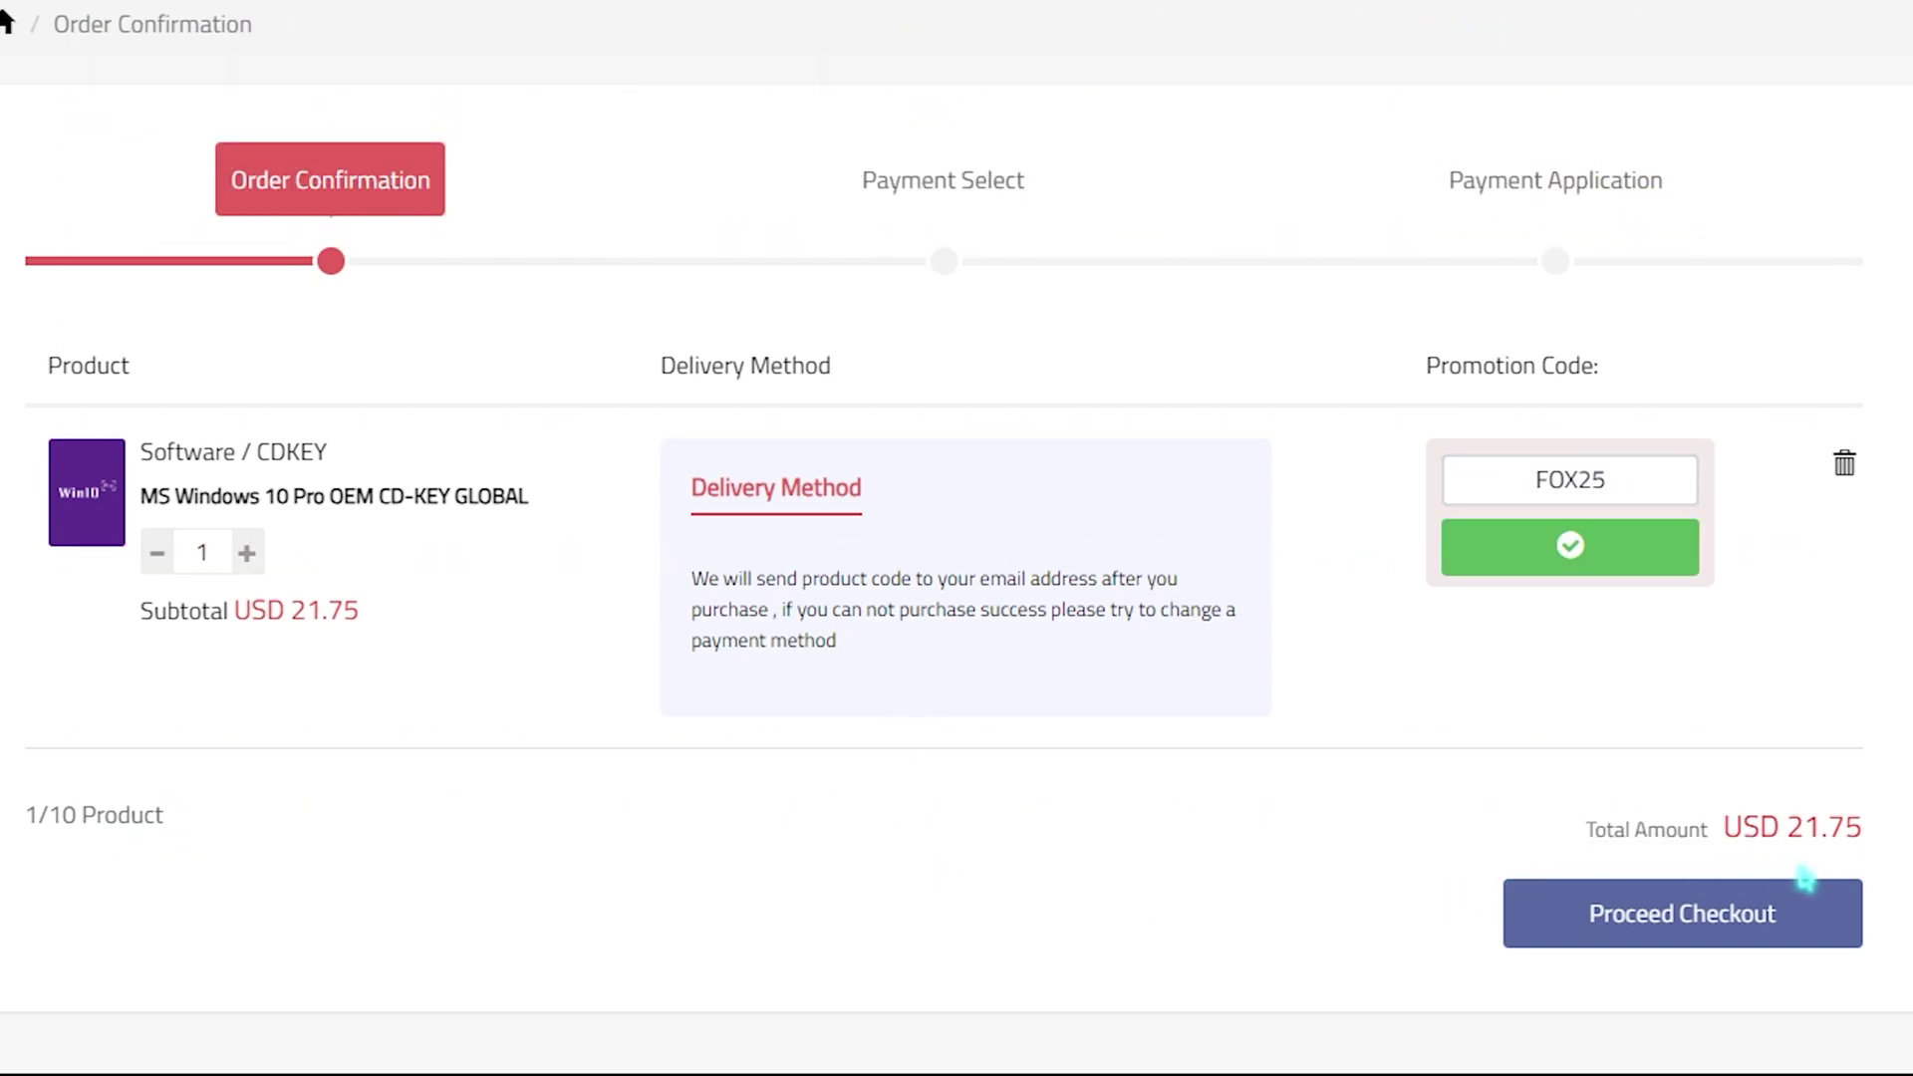
pyautogui.moveTo(1794, 837); pyautogui.dragTo(1872, 837)
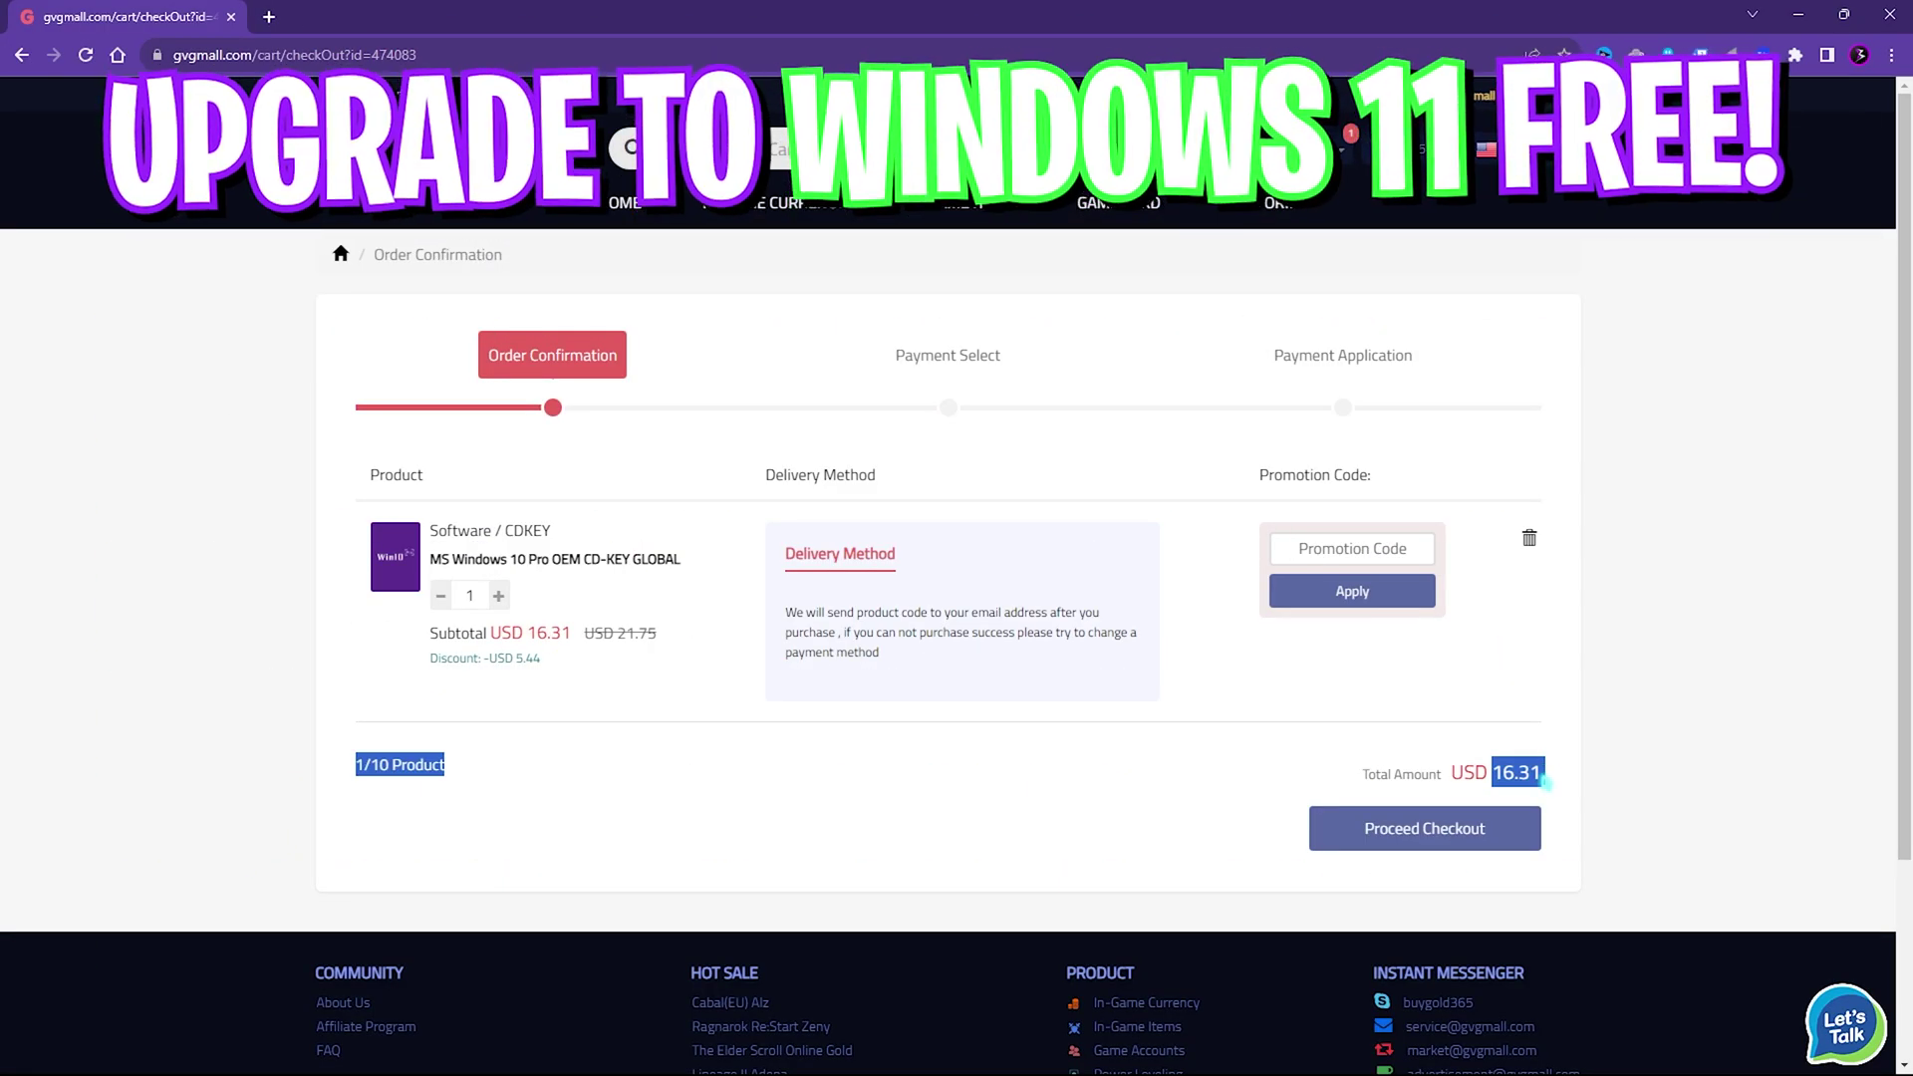
pyautogui.click(921, 721)
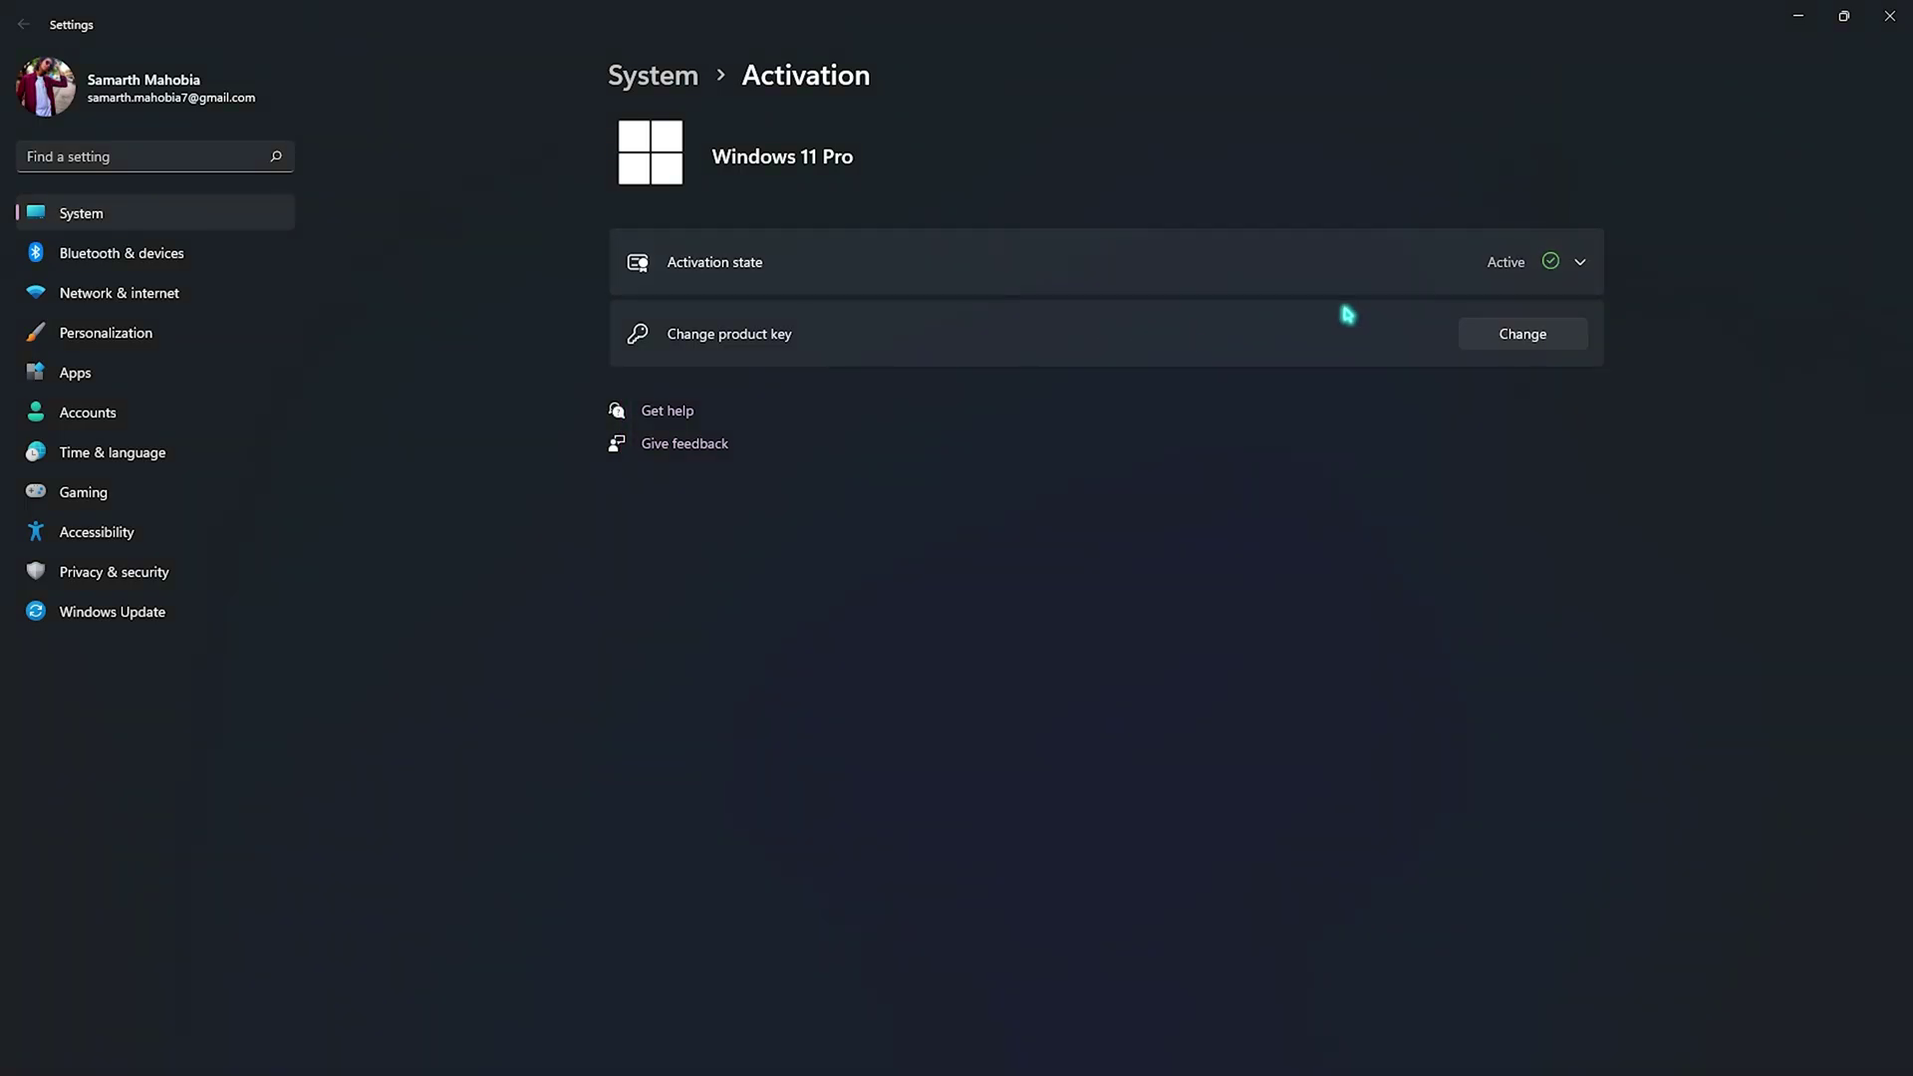
# Expand the activation state details on the Windows Activation settings page
pyautogui.click(1578, 261)
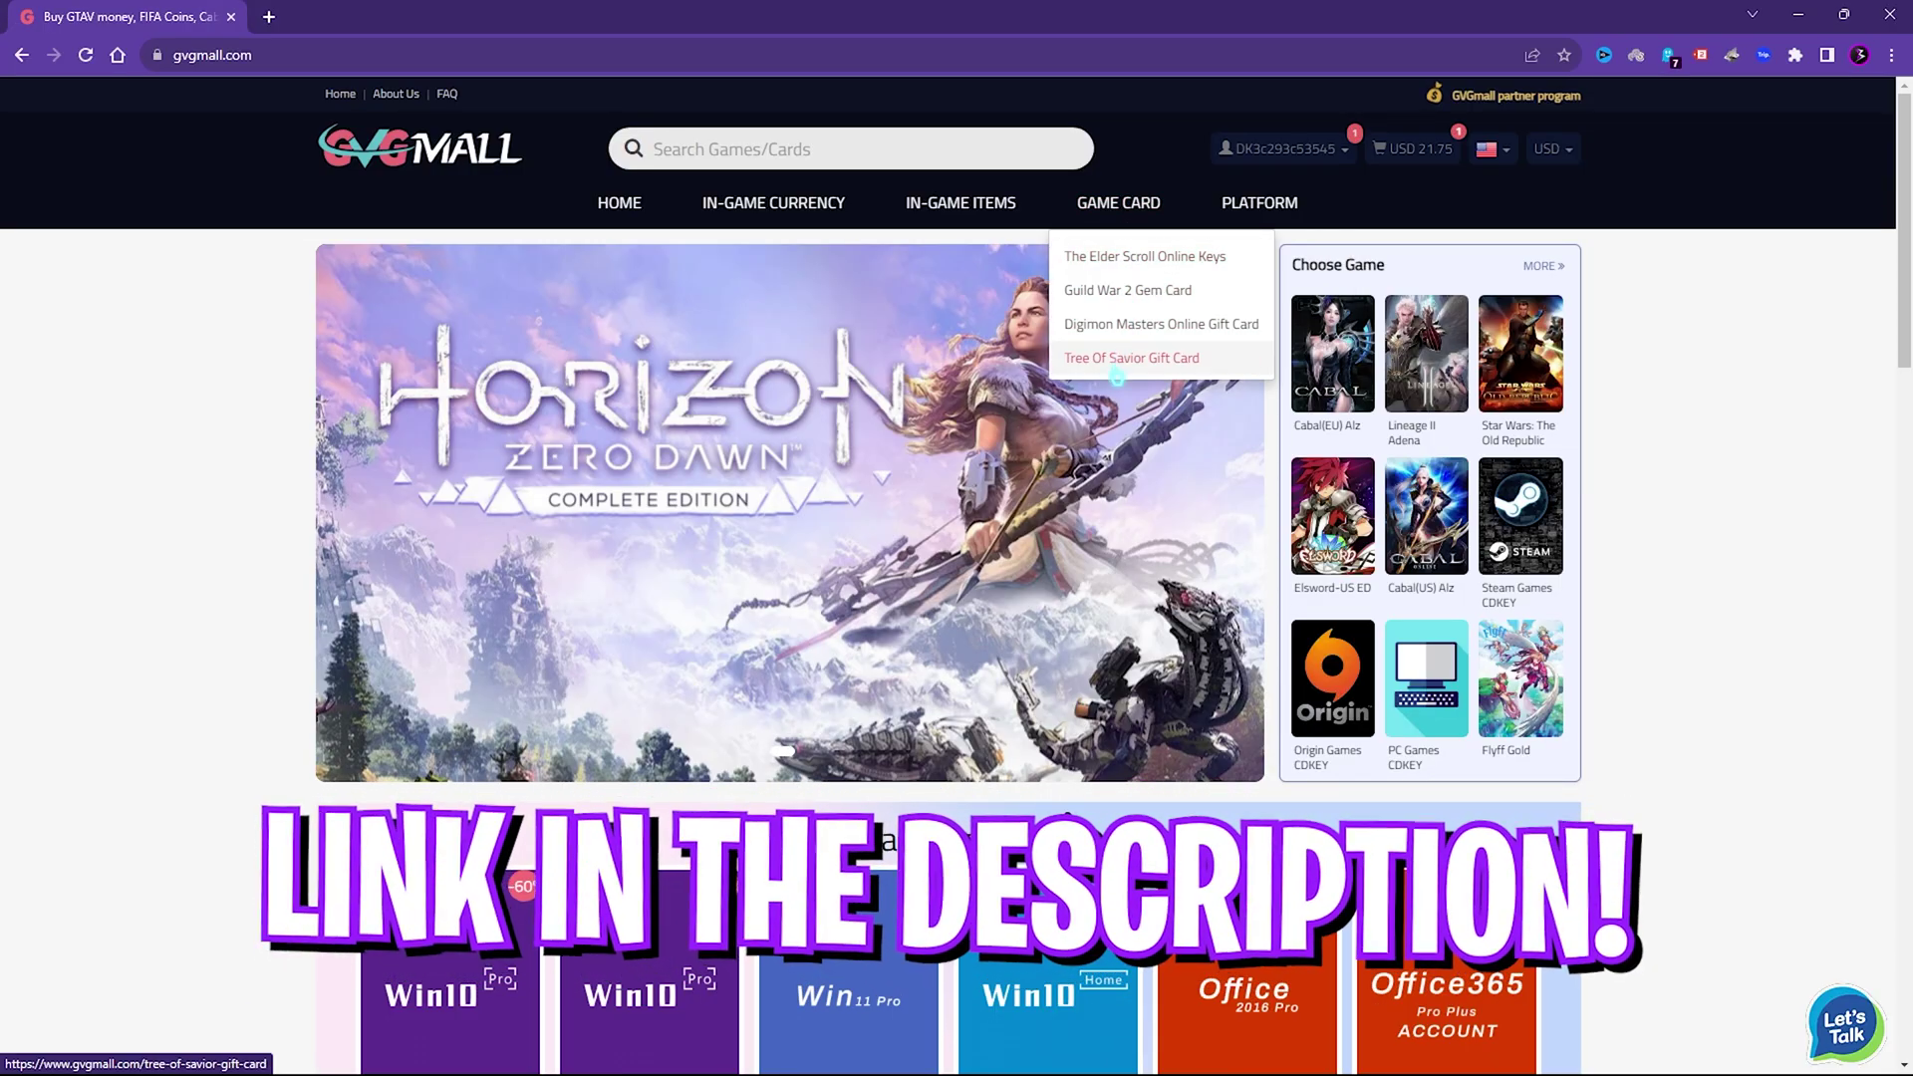
pyautogui.moveTo(774, 202)
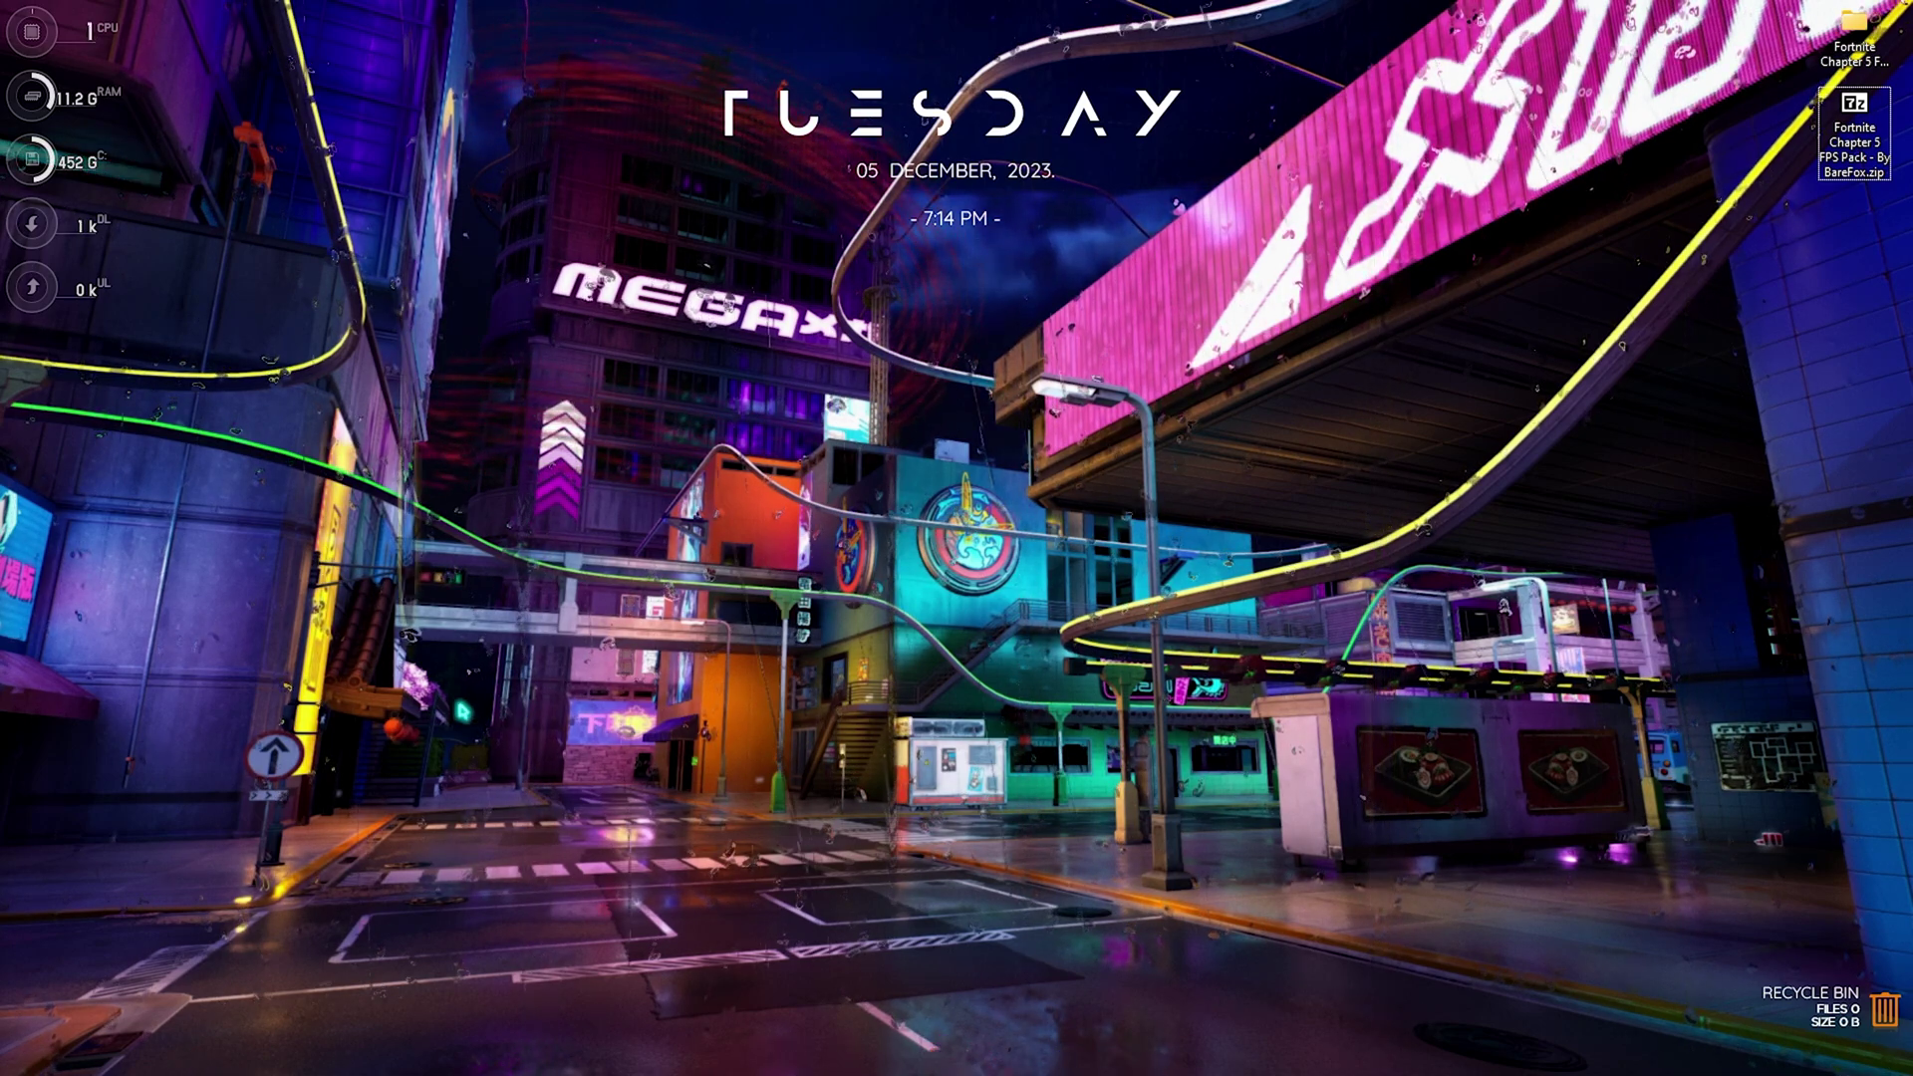
# Open the Windows Performance Options and set the visual effects to Adjust for best performance
pyautogui.press('super')
pyautogui.write('adjust')
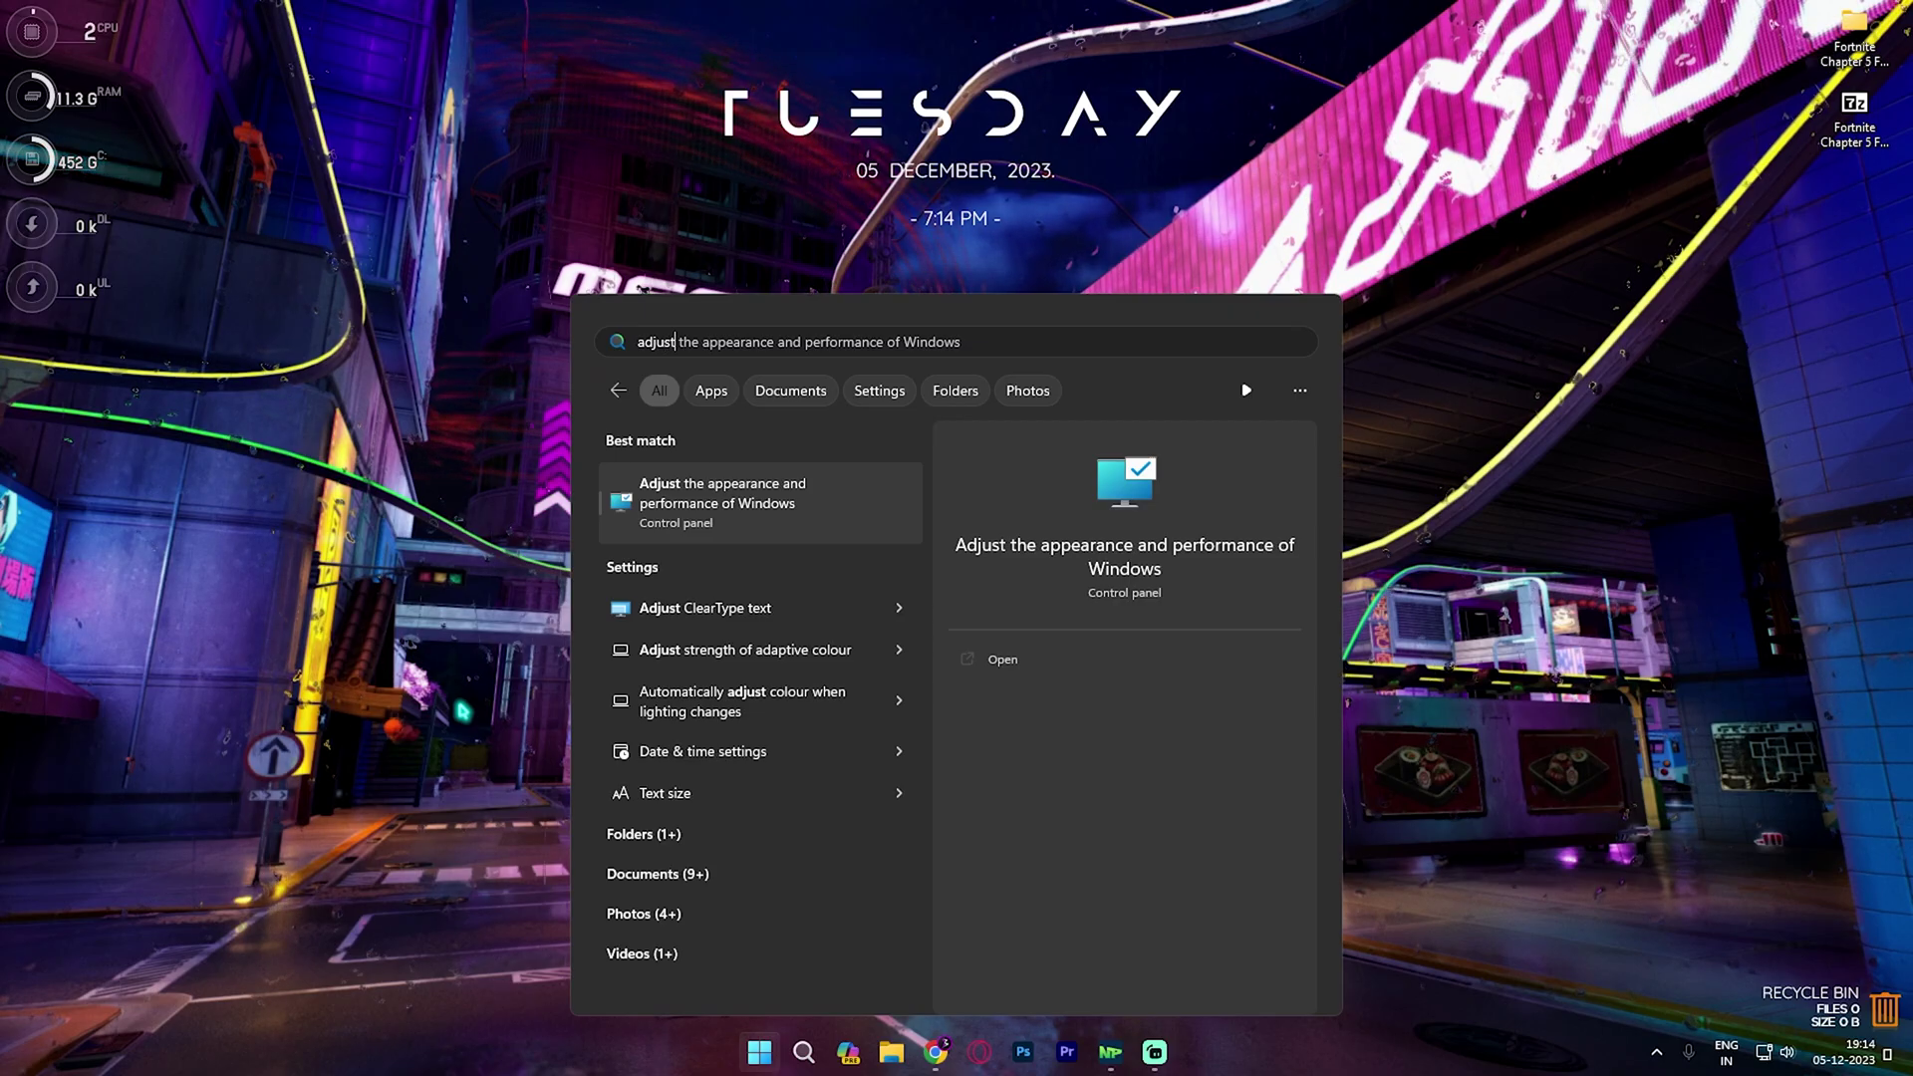
pyautogui.press('Return')
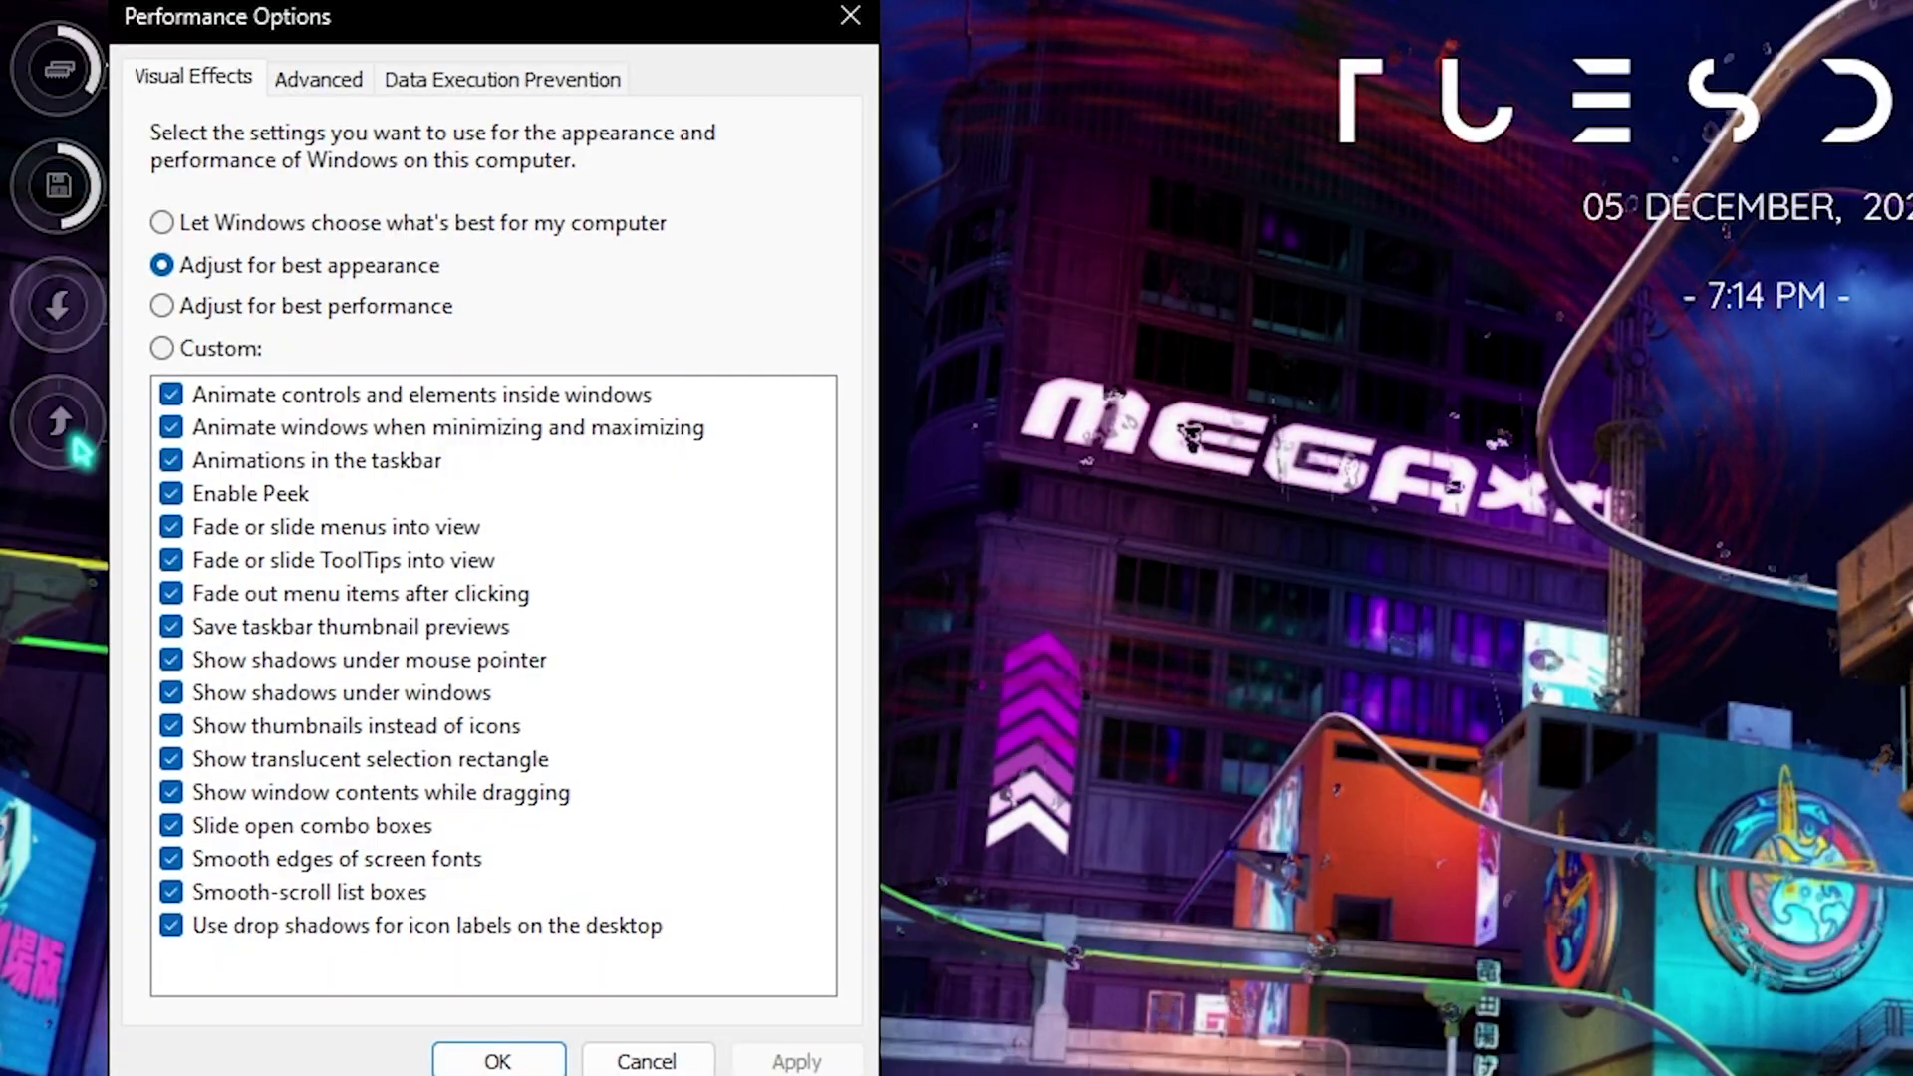
pyautogui.click(150, 226)
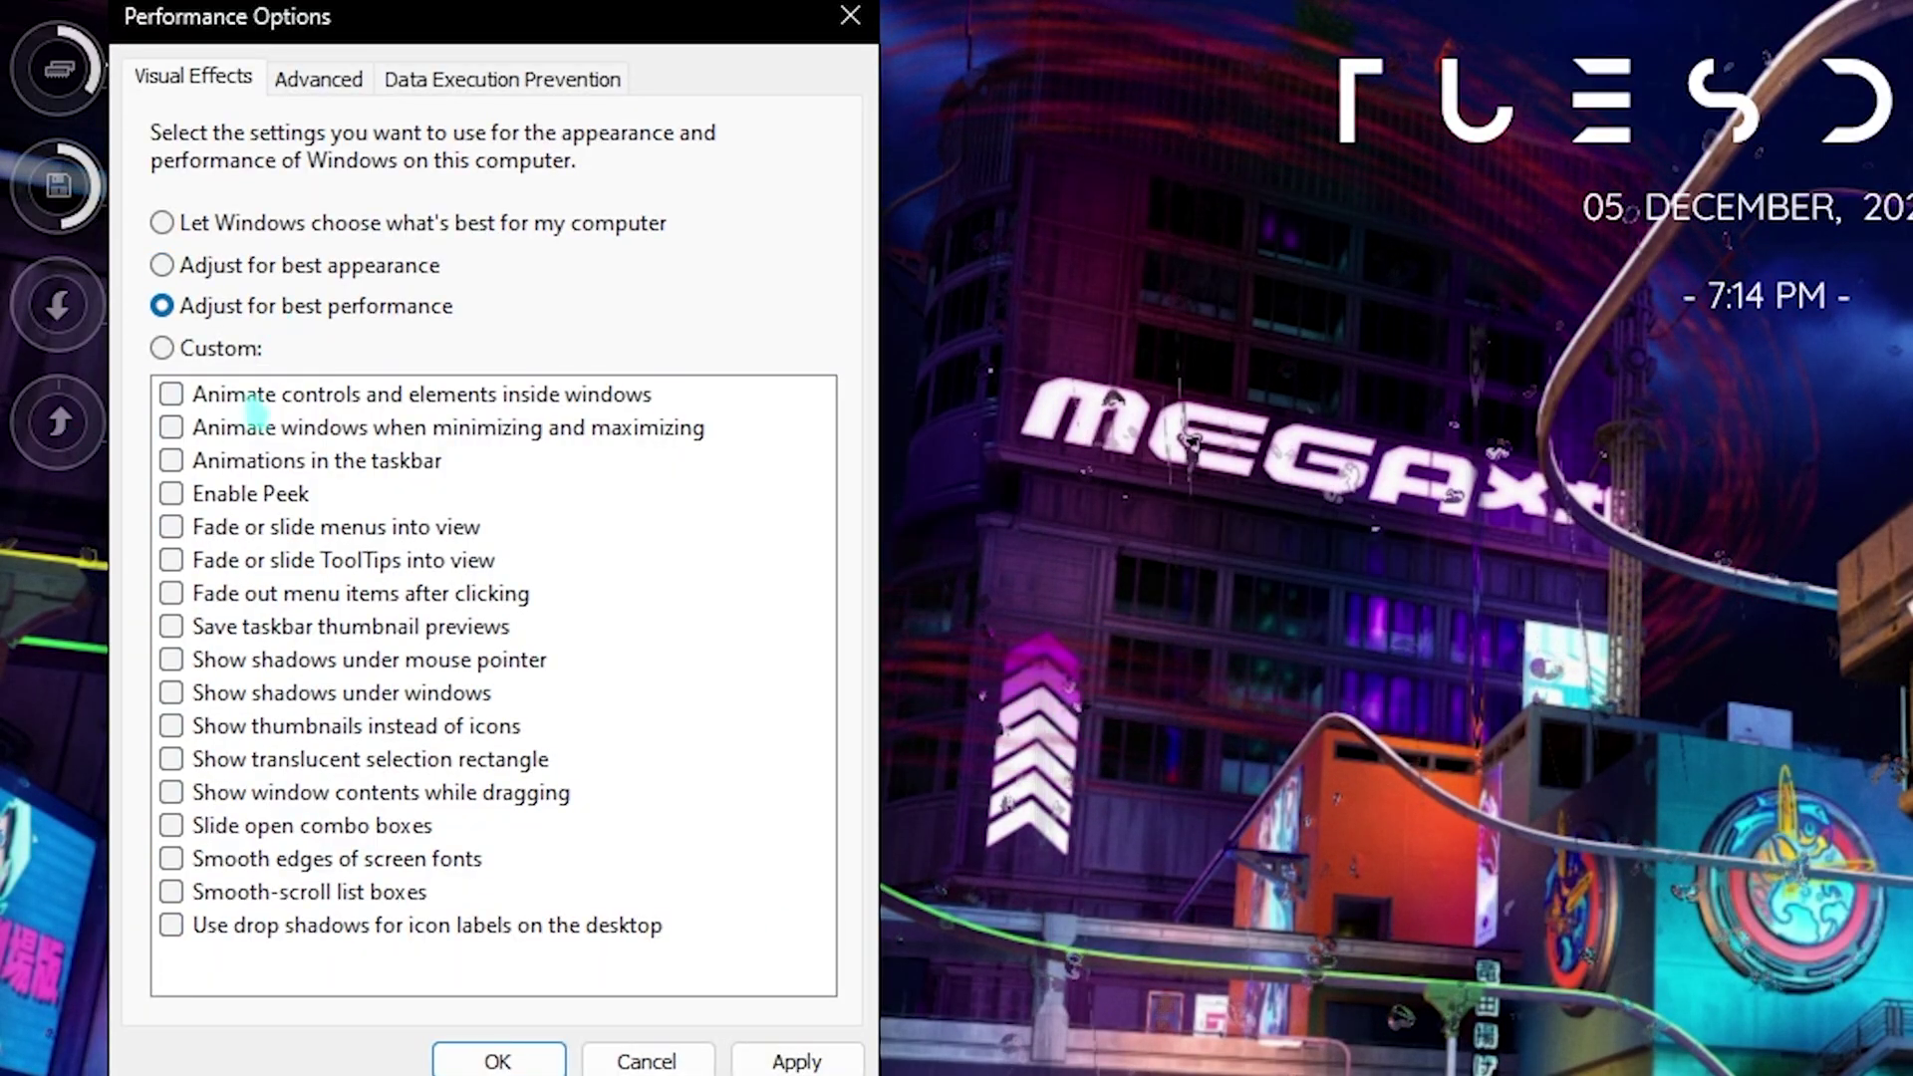
# Enable smooth edges of screen fonts and thumbnails instead of icons, and open the virtual memory settings
pyautogui.click(378, 857)
pyautogui.click(218, 727)
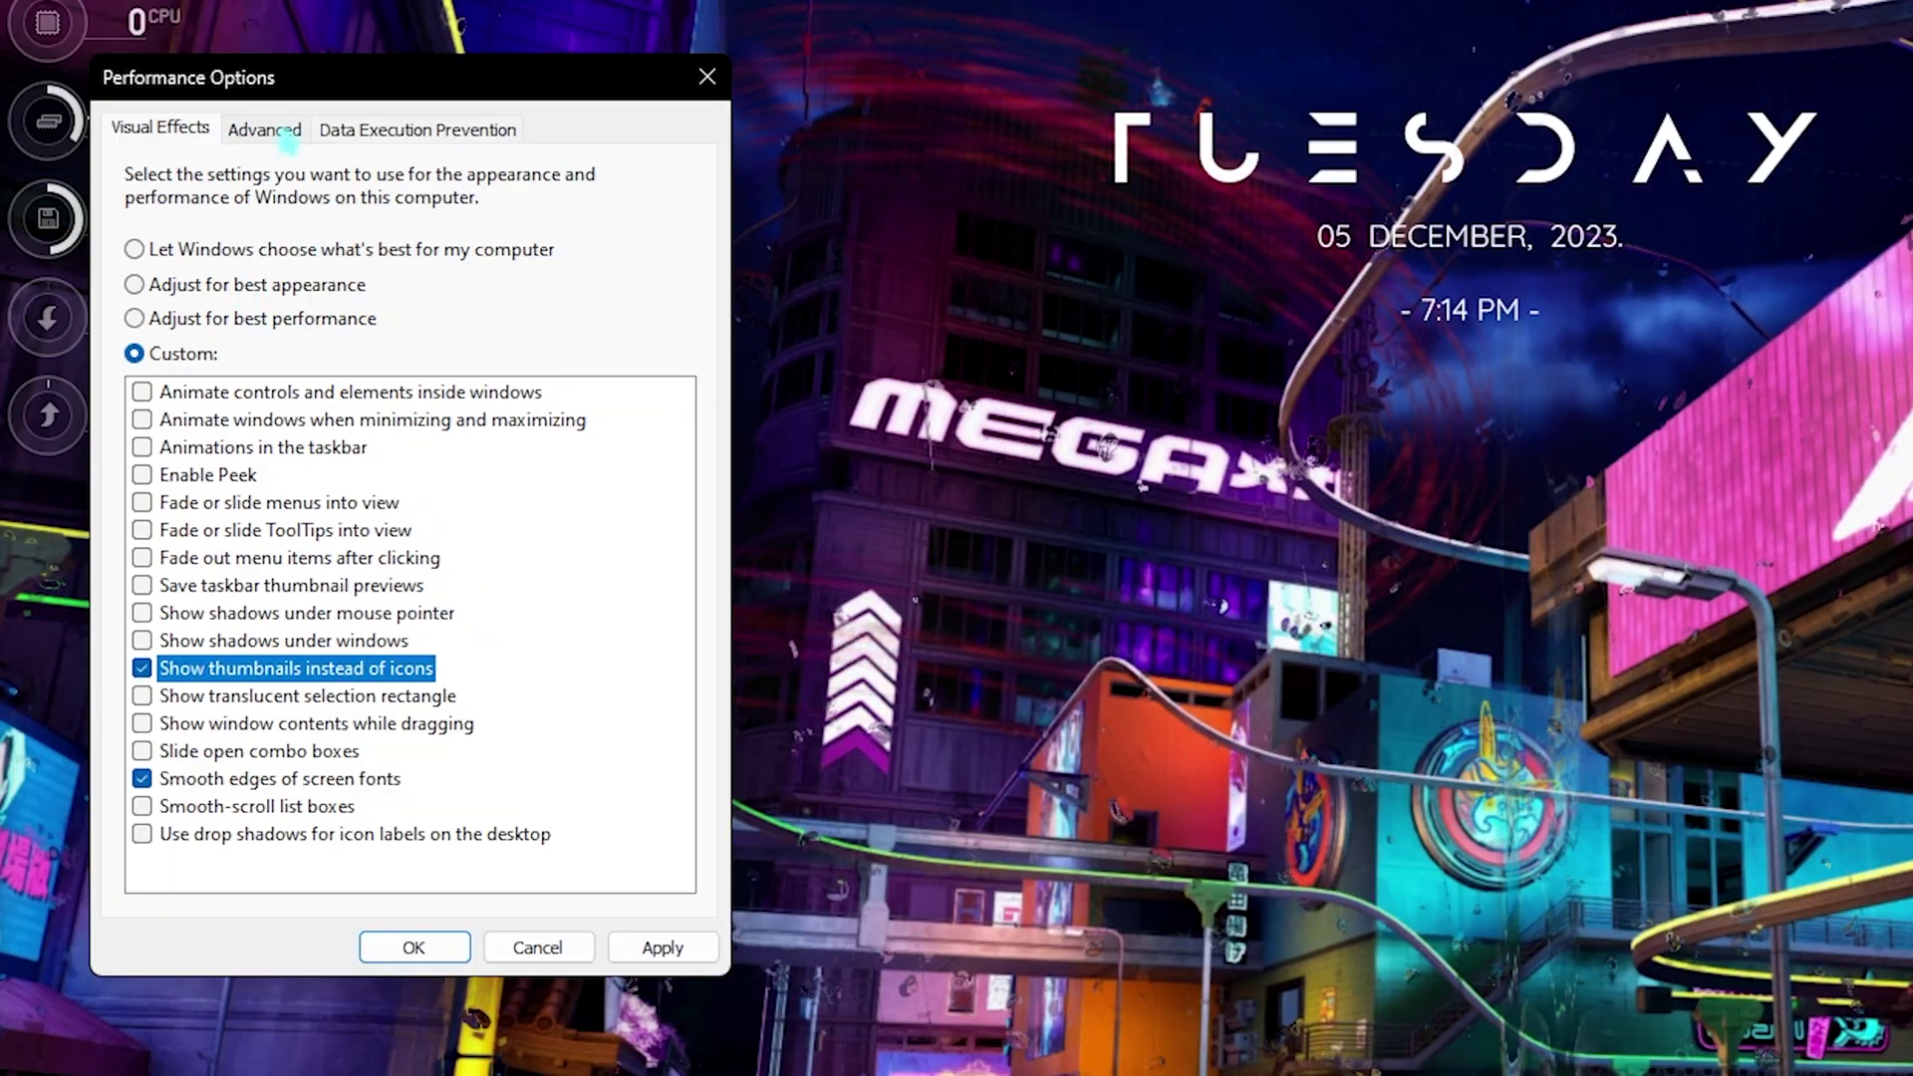
pyautogui.click(285, 138)
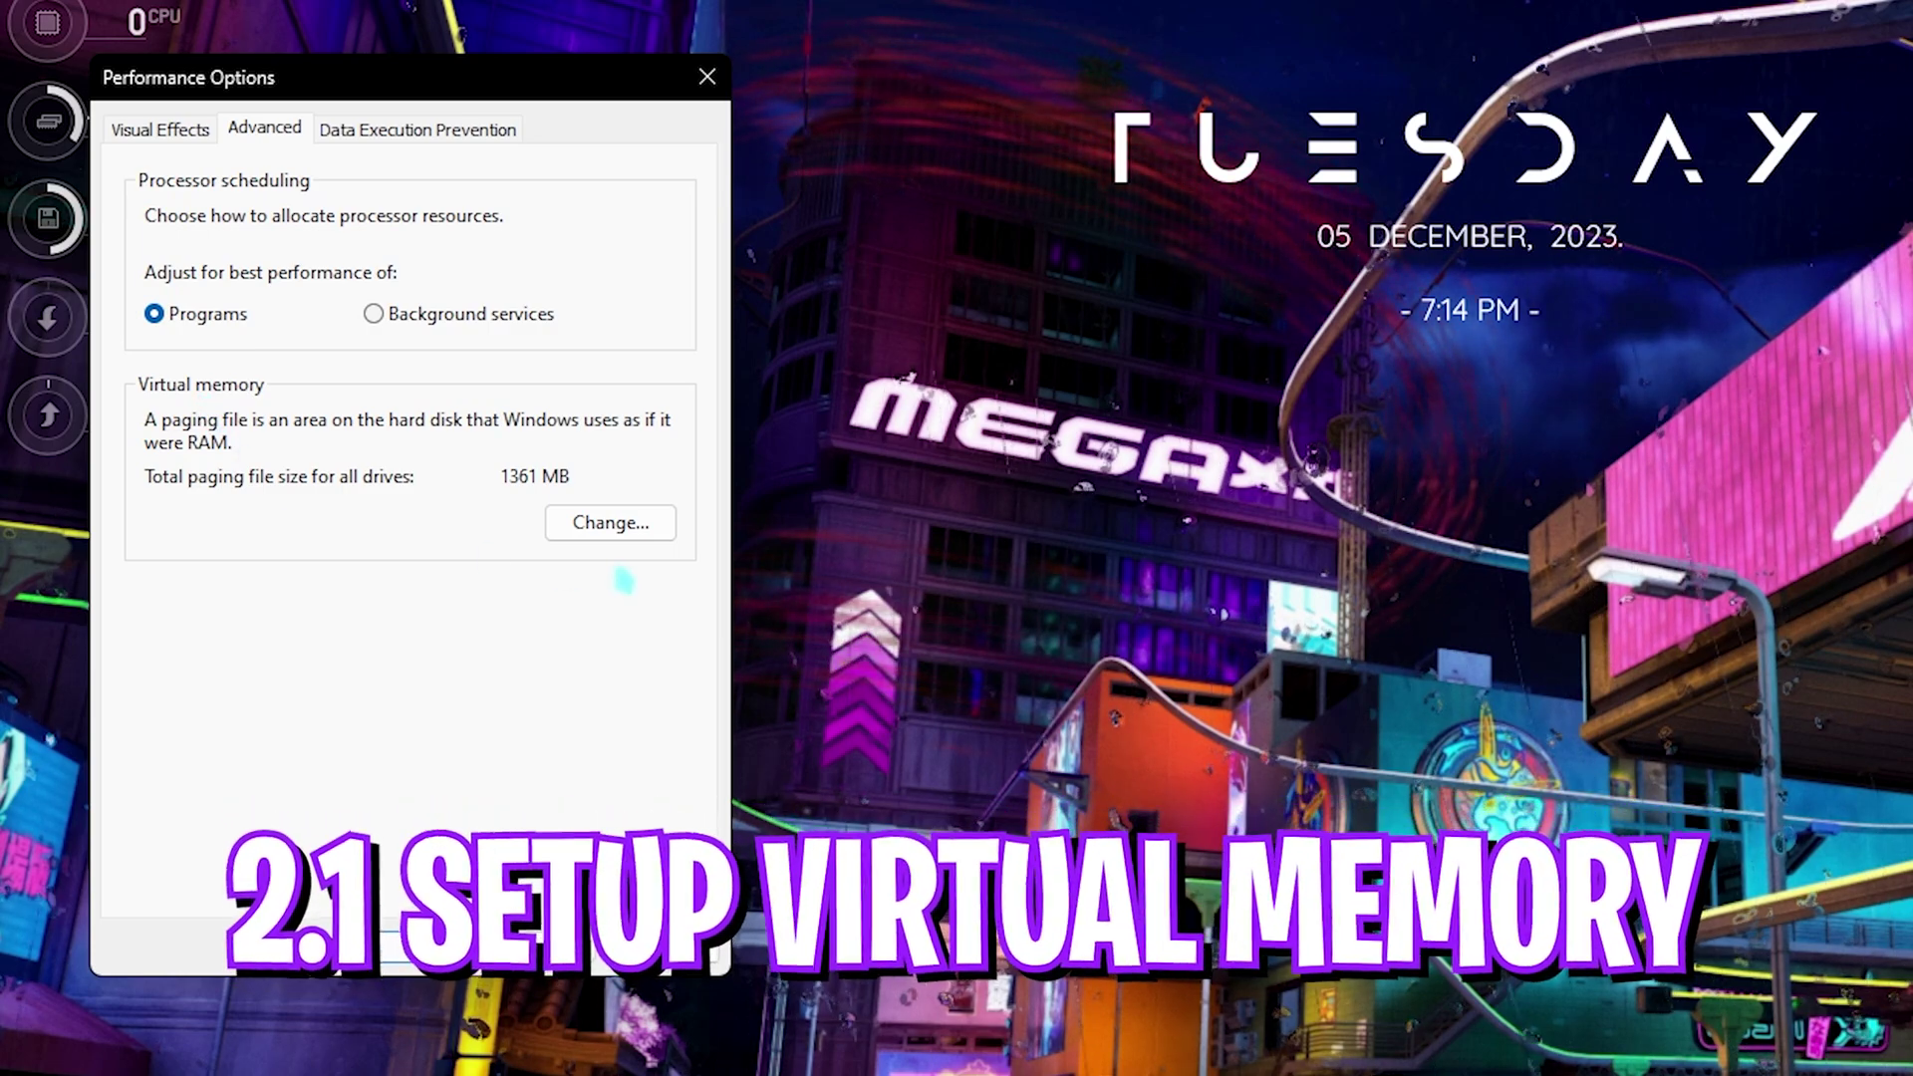
pyautogui.click(610, 522)
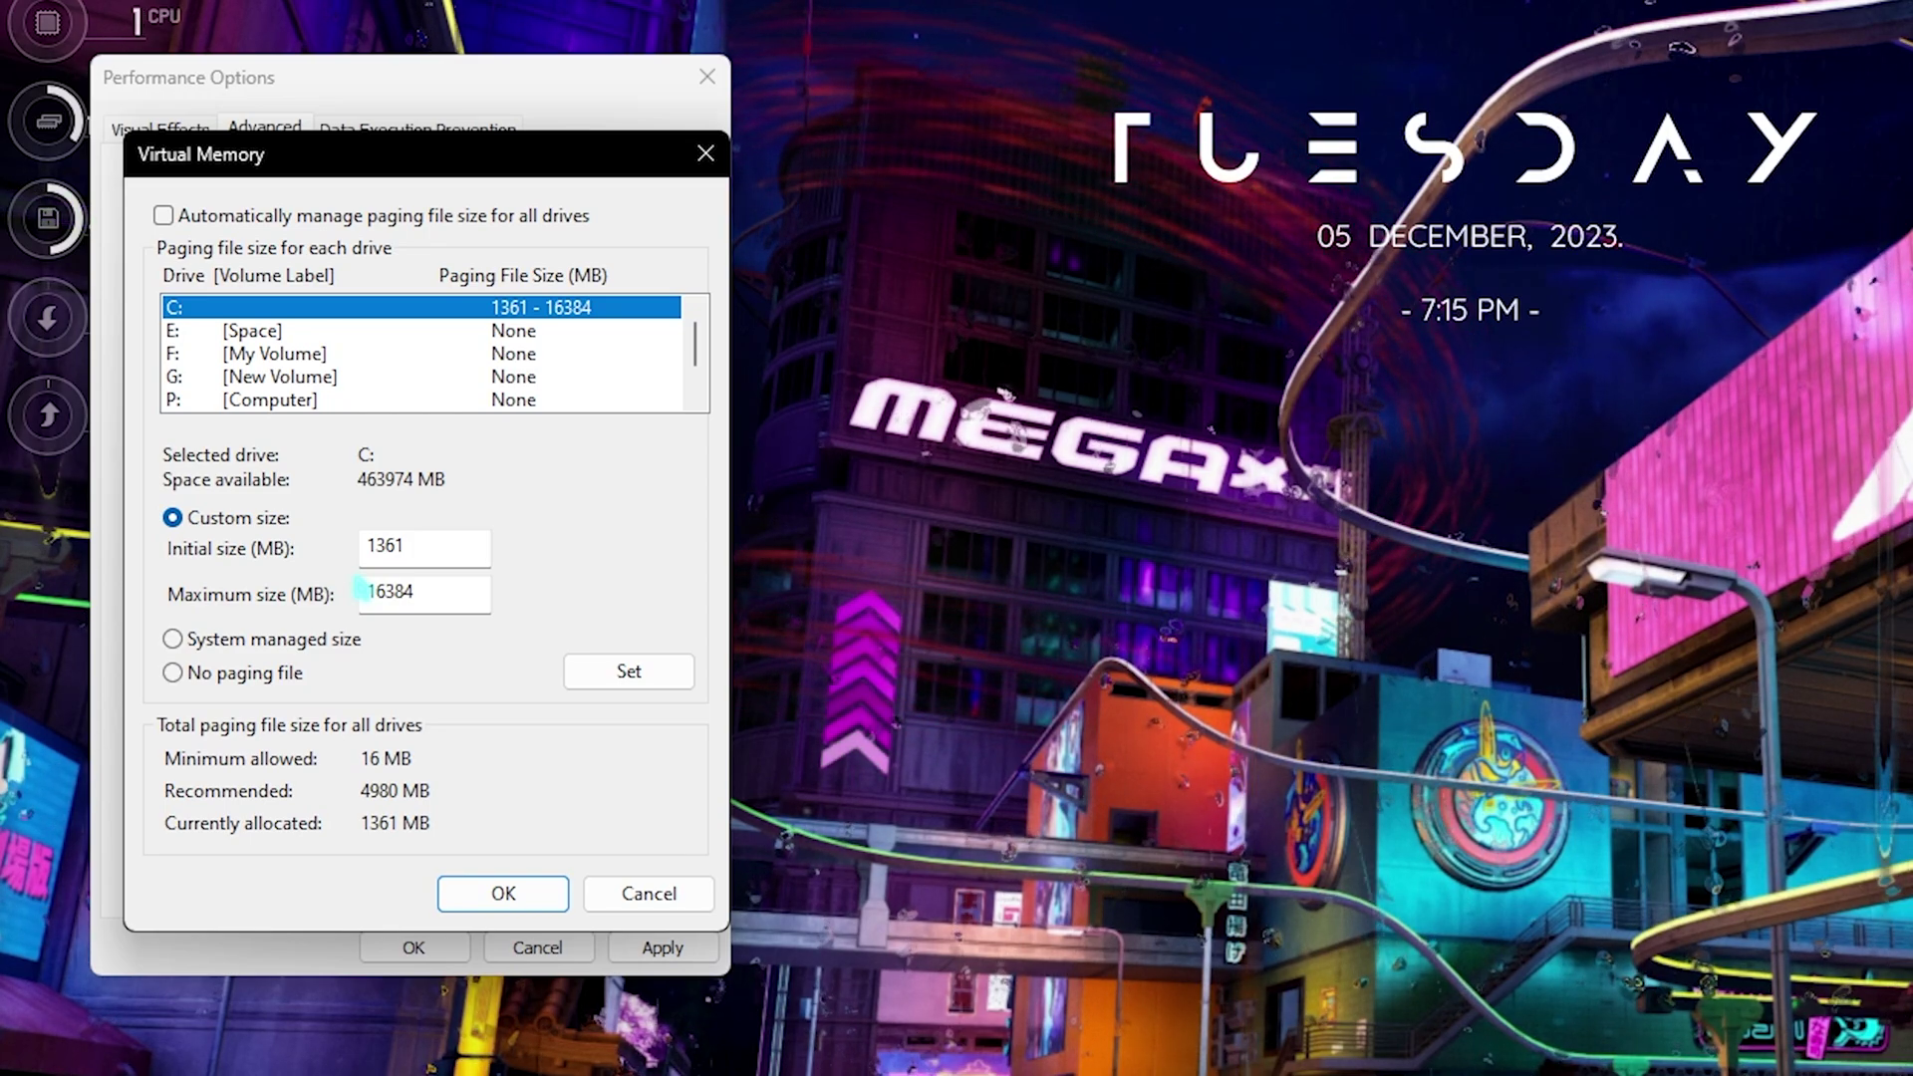
# Look up the PC's installed memory in the System Information app
pyautogui.press('super')
pyautogui.write('sys')
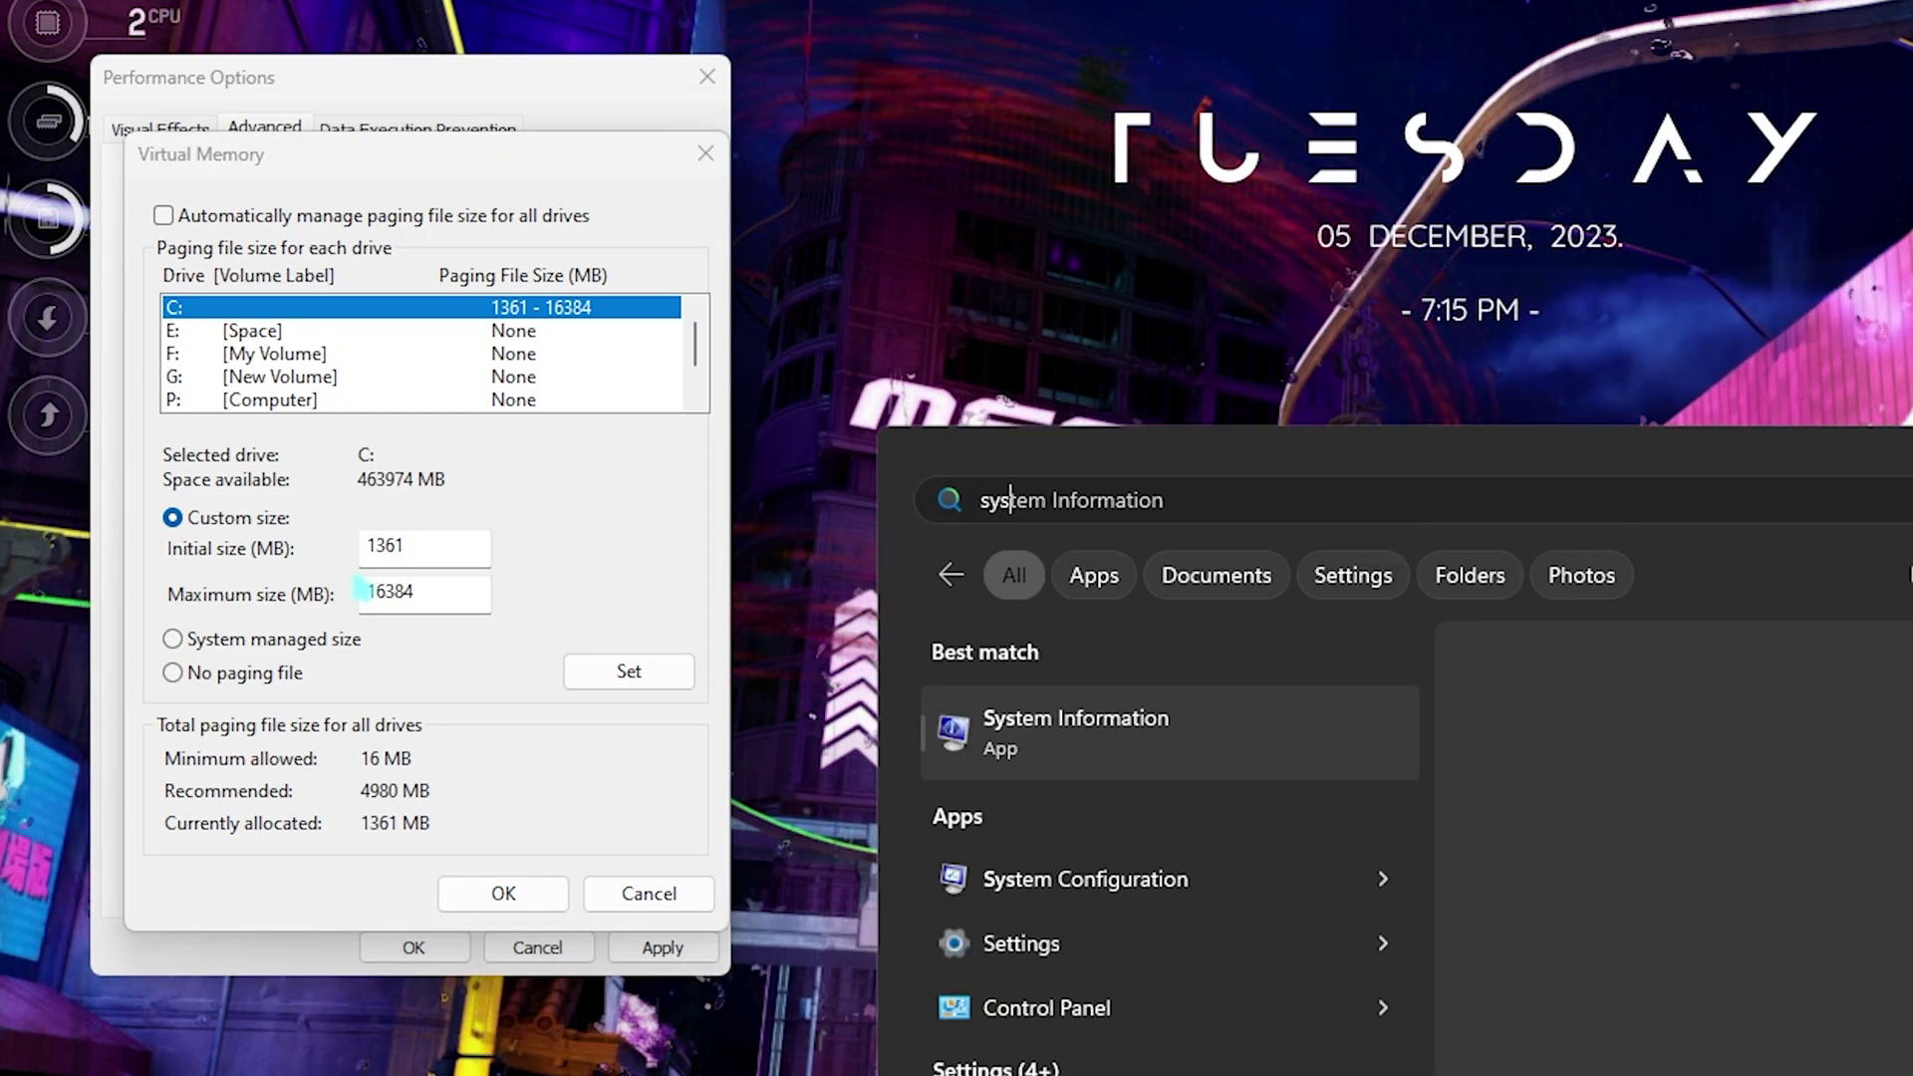
pyautogui.press('Return')
pyautogui.click(1146, 1064)
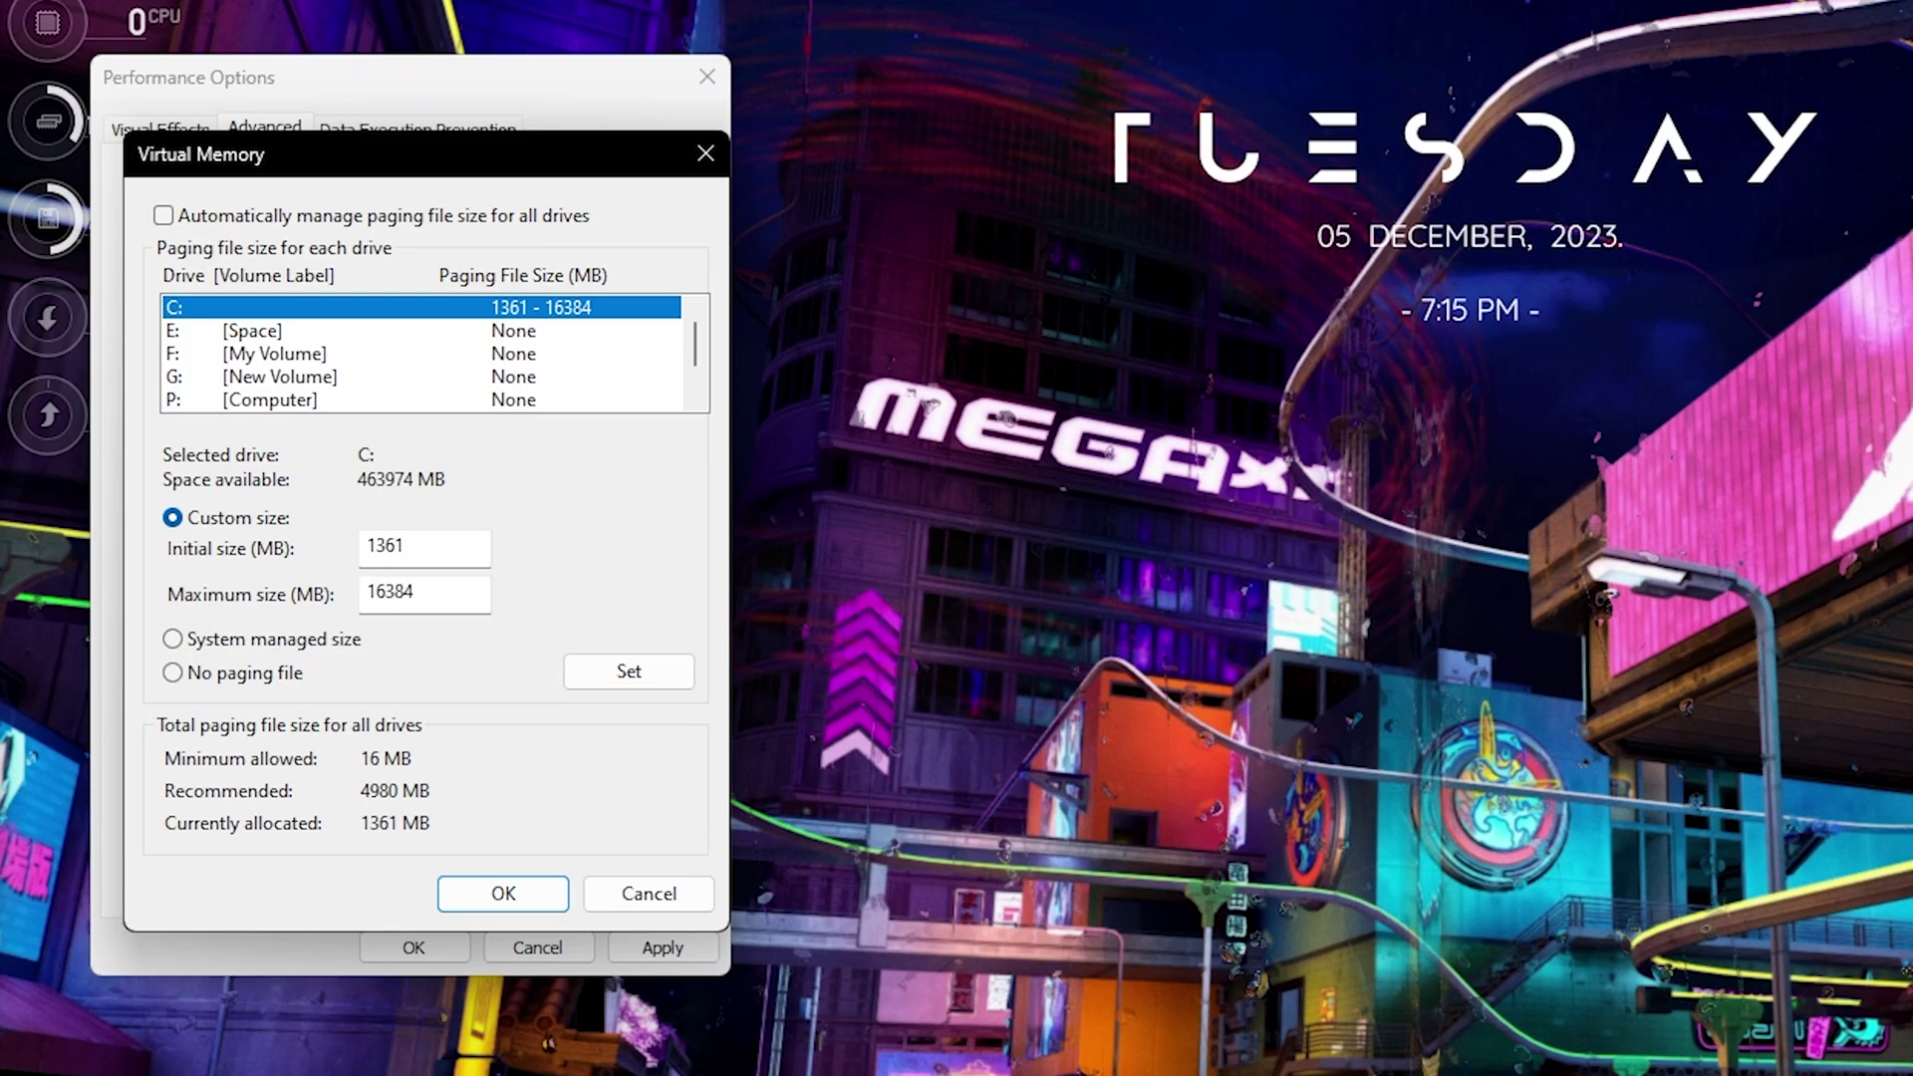
# Switch to Calculator and multiply 32 by 1024 to convert the memory size from gigabytes to megabytes
pyautogui.press('super')
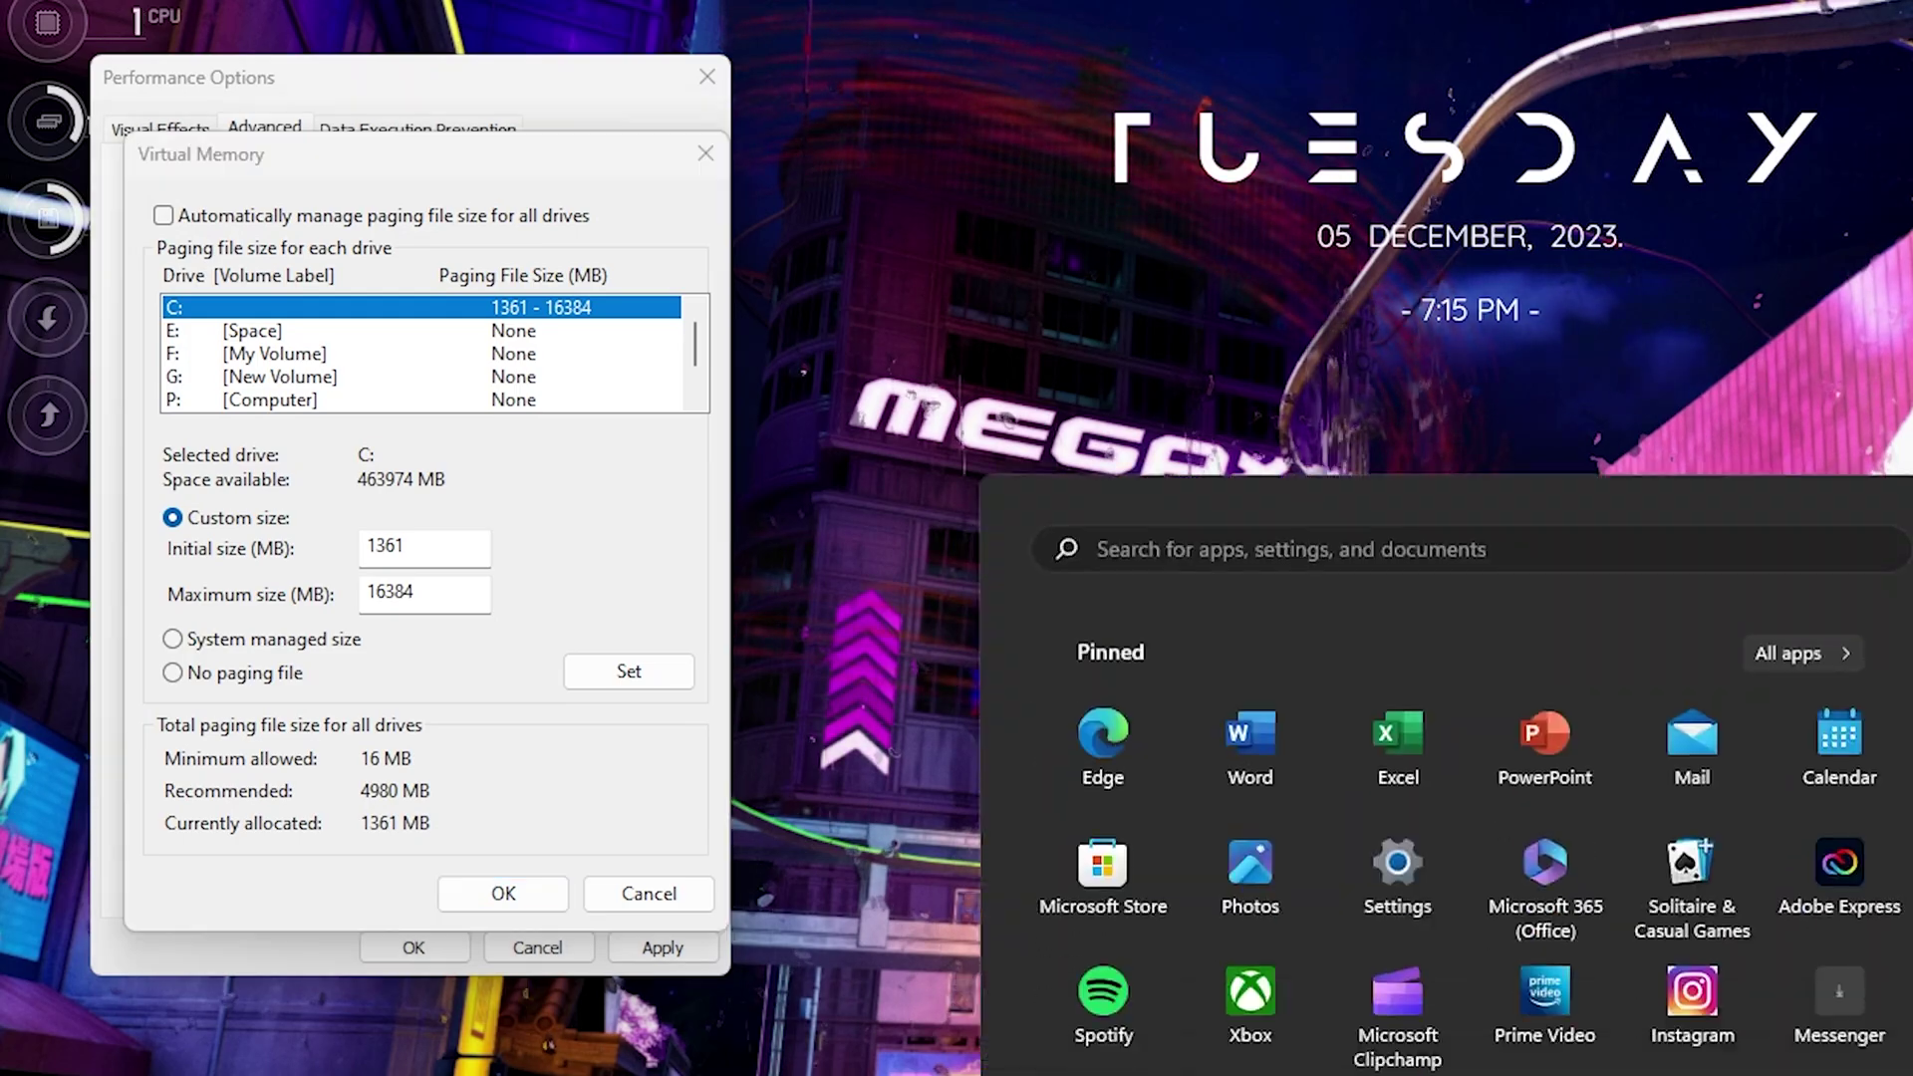
pyautogui.write('calculator')
pyautogui.press('Escape')
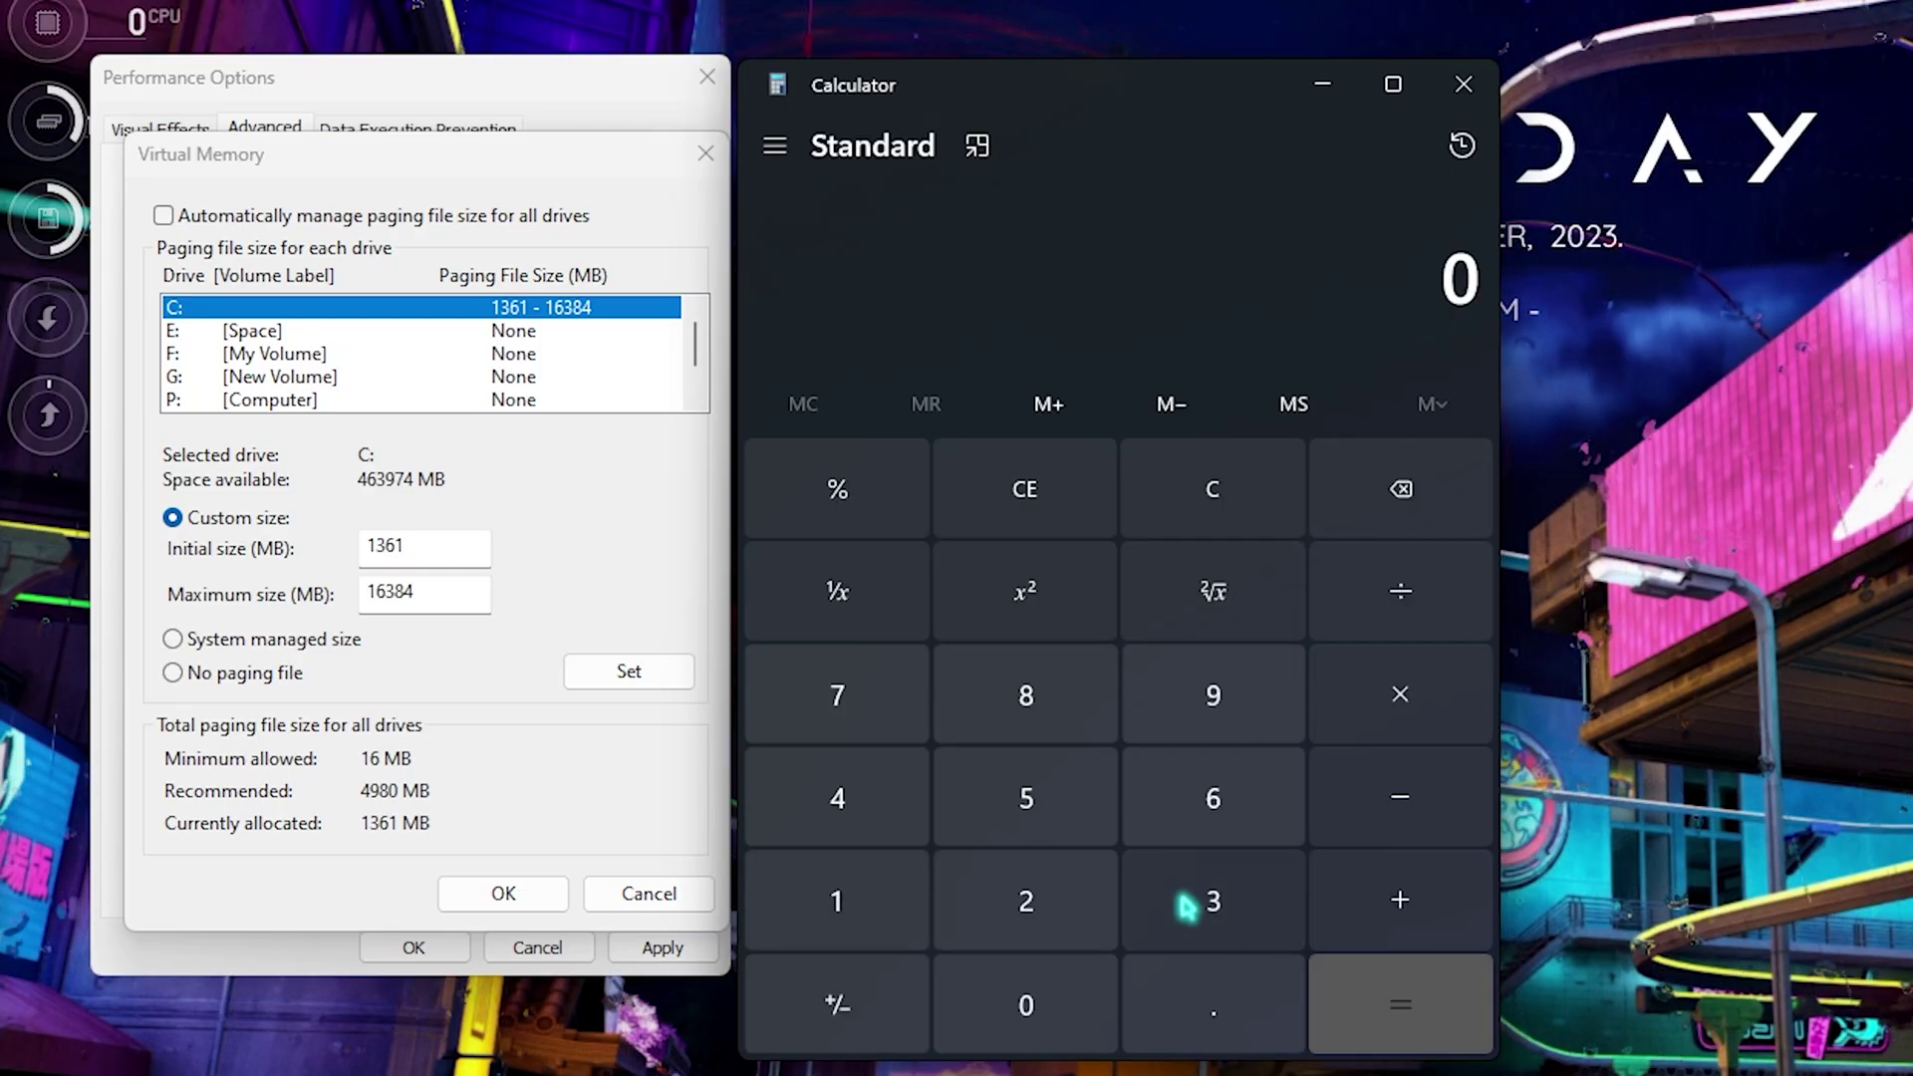
pyautogui.click(1186, 907)
pyautogui.click(1007, 902)
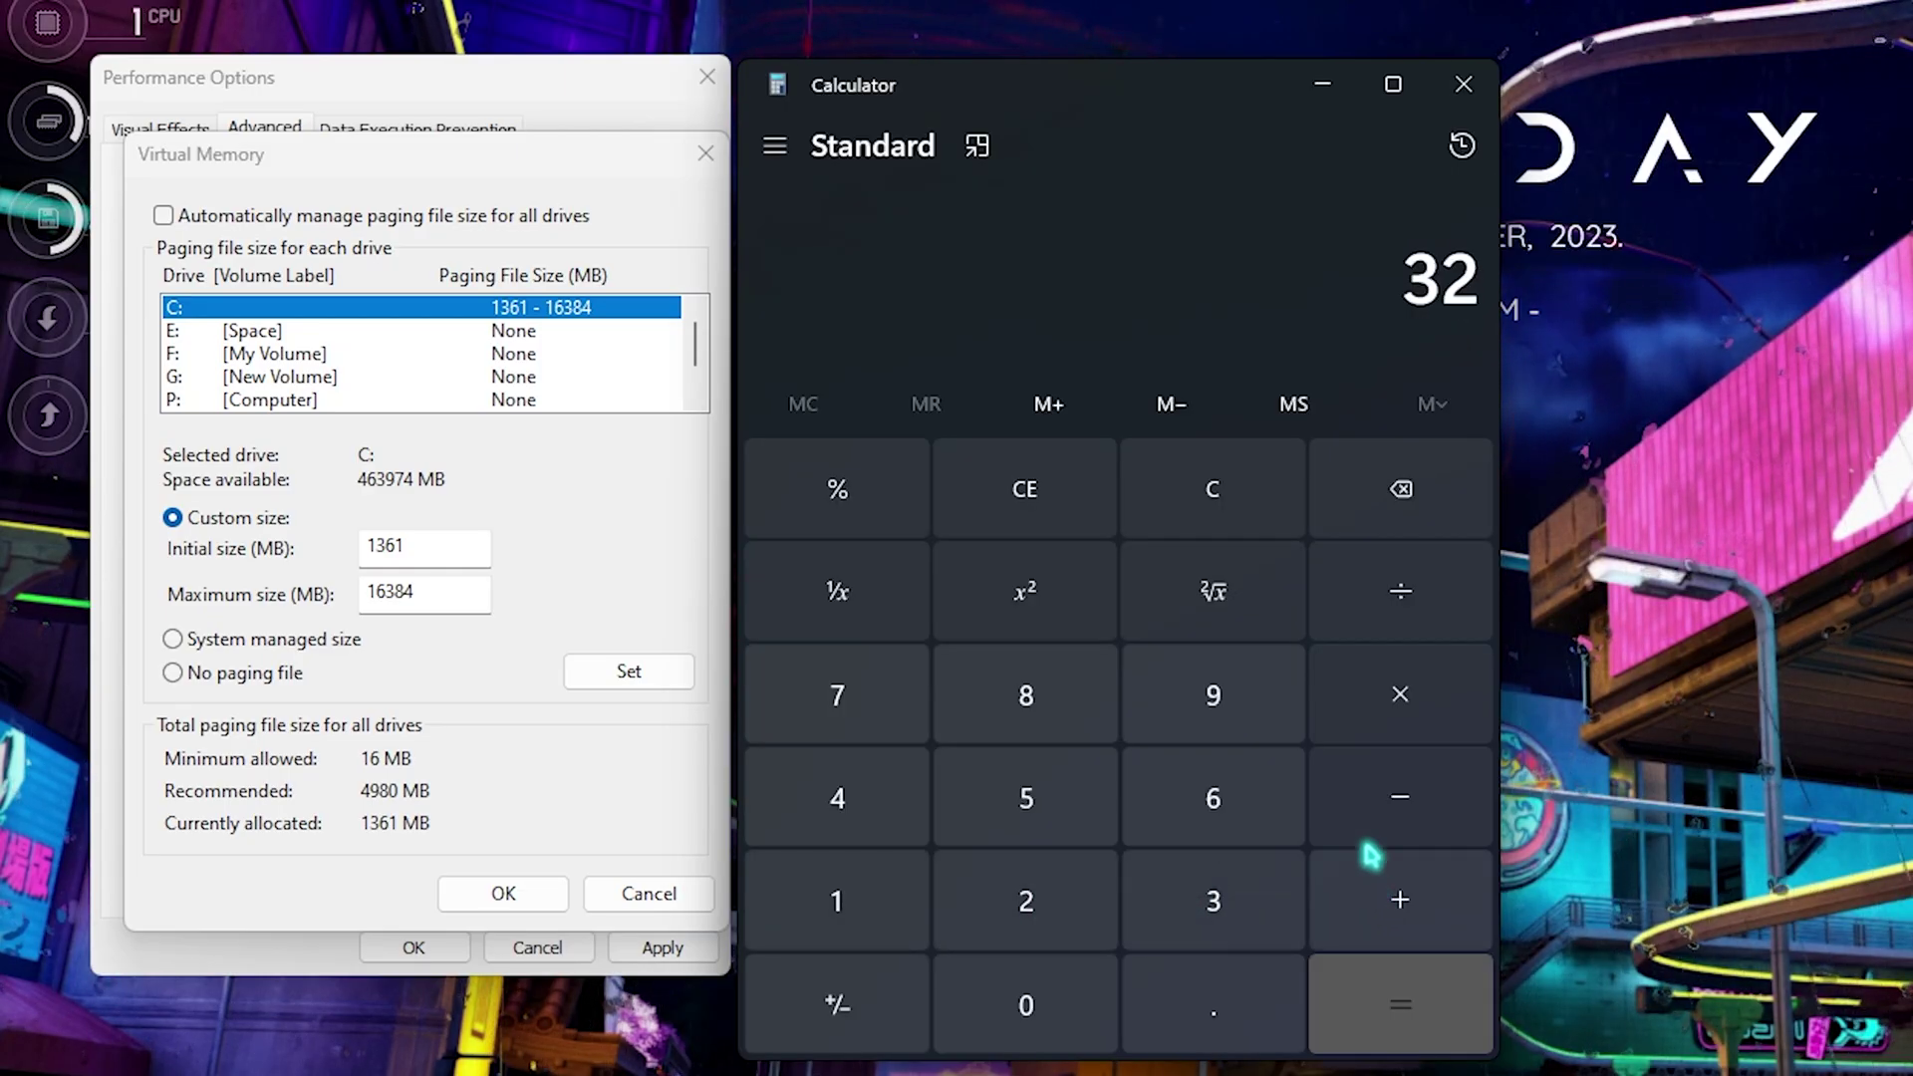
pyautogui.click(1367, 726)
pyautogui.click(837, 902)
pyautogui.click(1046, 987)
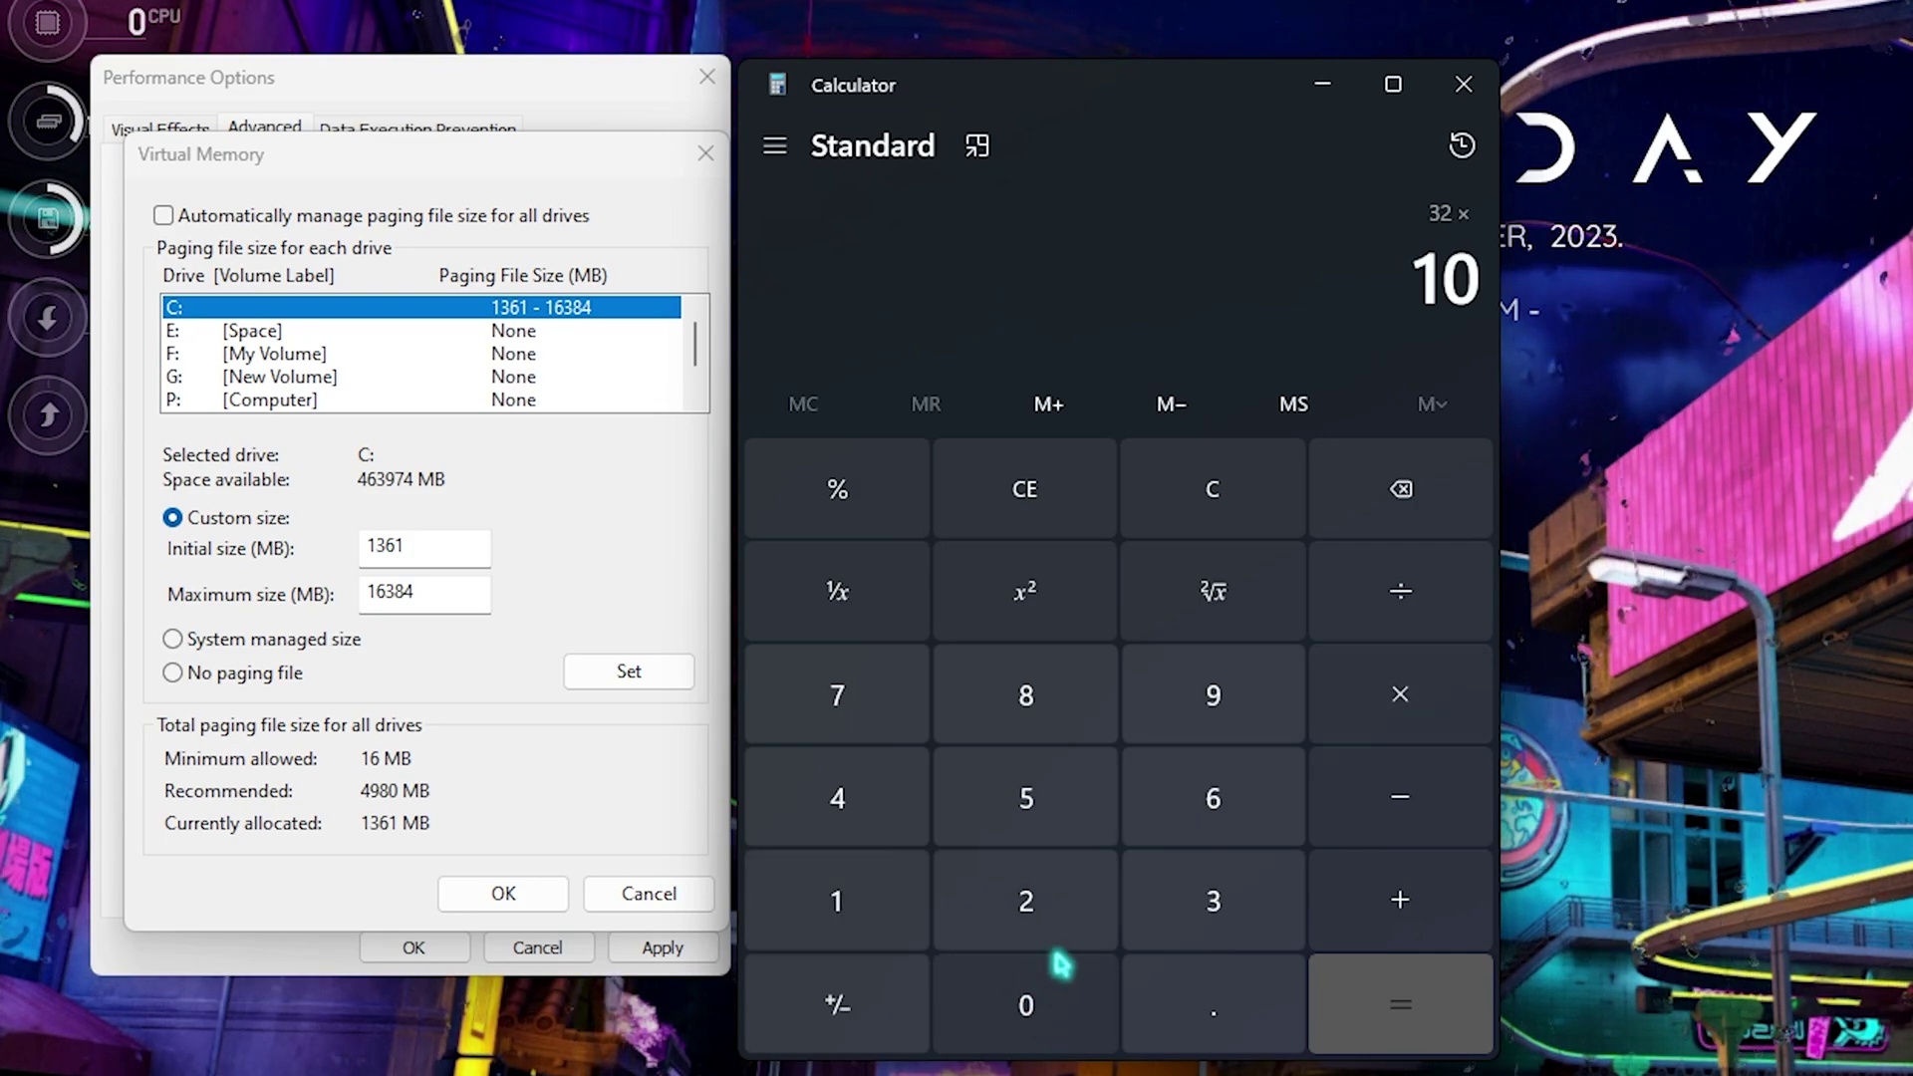
pyautogui.click(1016, 902)
pyautogui.click(896, 811)
pyautogui.click(1372, 1028)
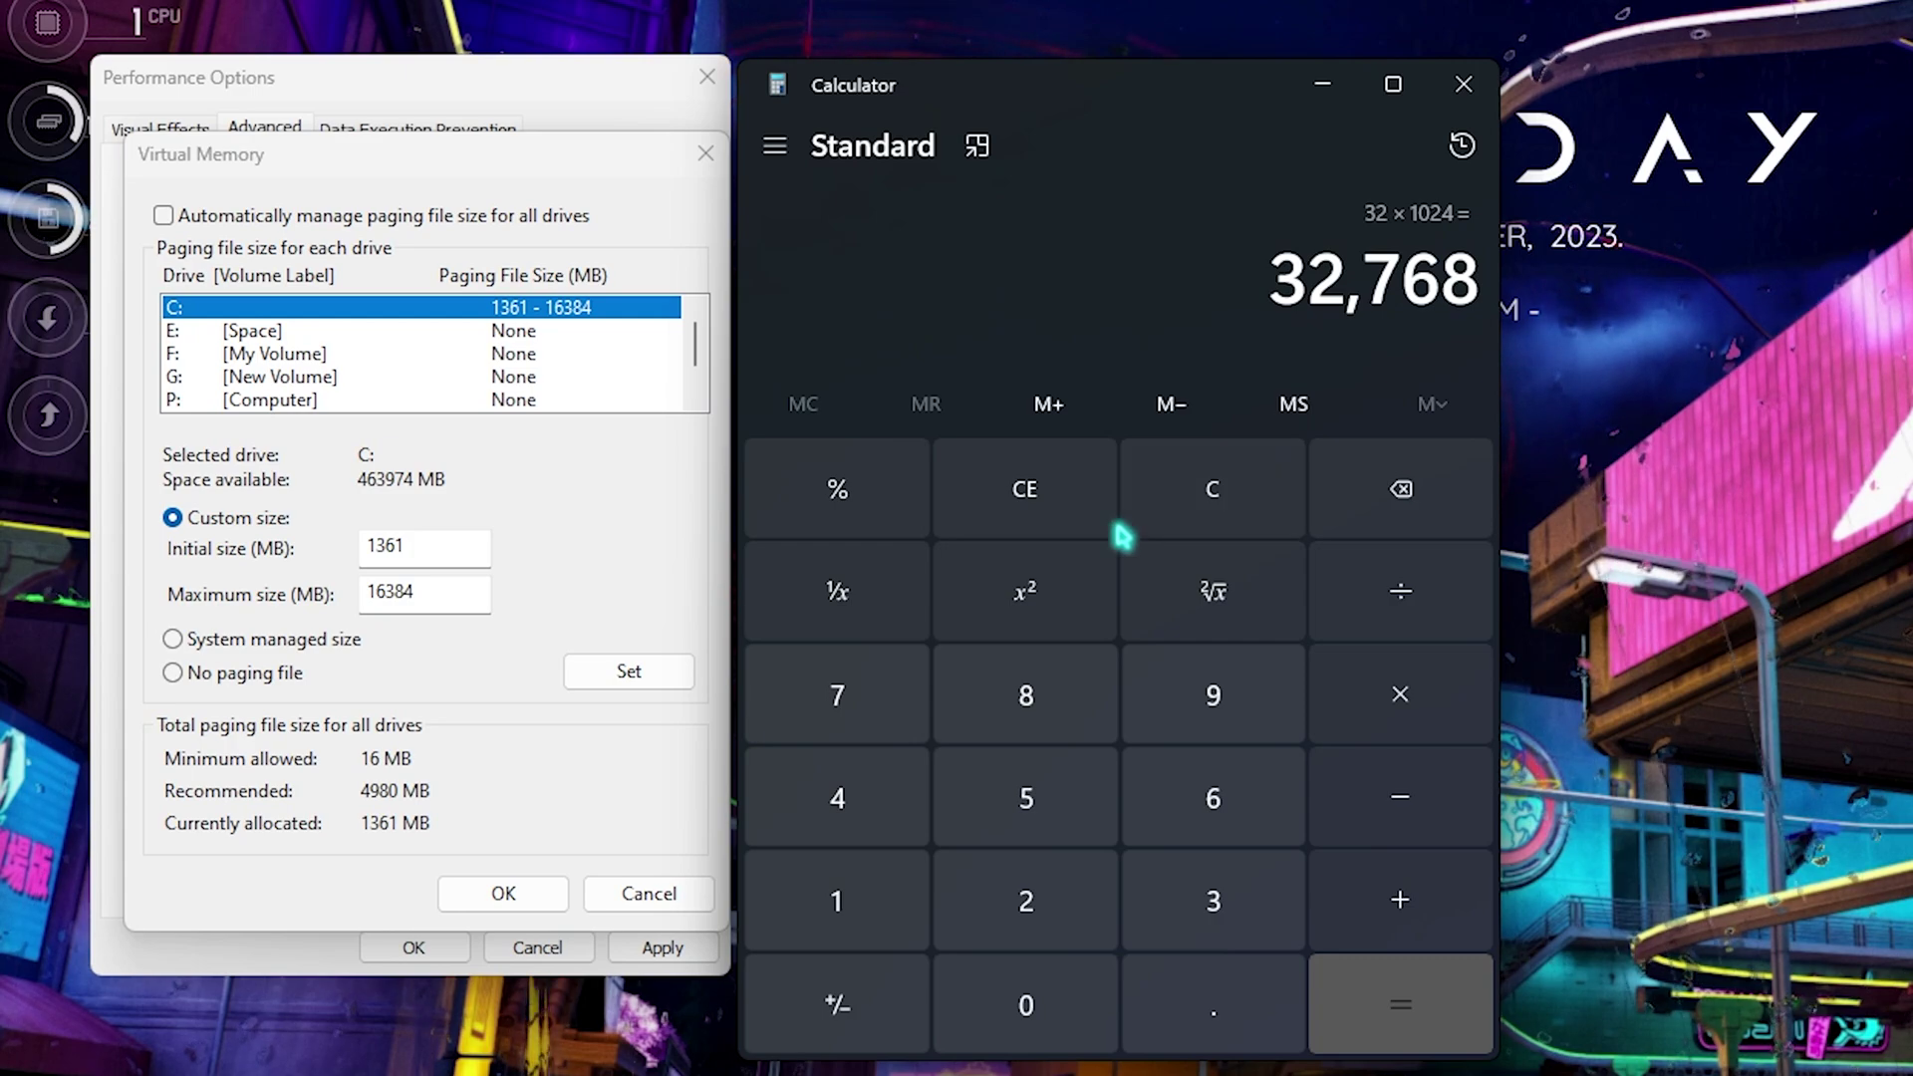
# Divide the calculated memory size by 2 and confirm drive C:'s custom paging file with a maximum size of 16384 MB
pyautogui.click(1388, 598)
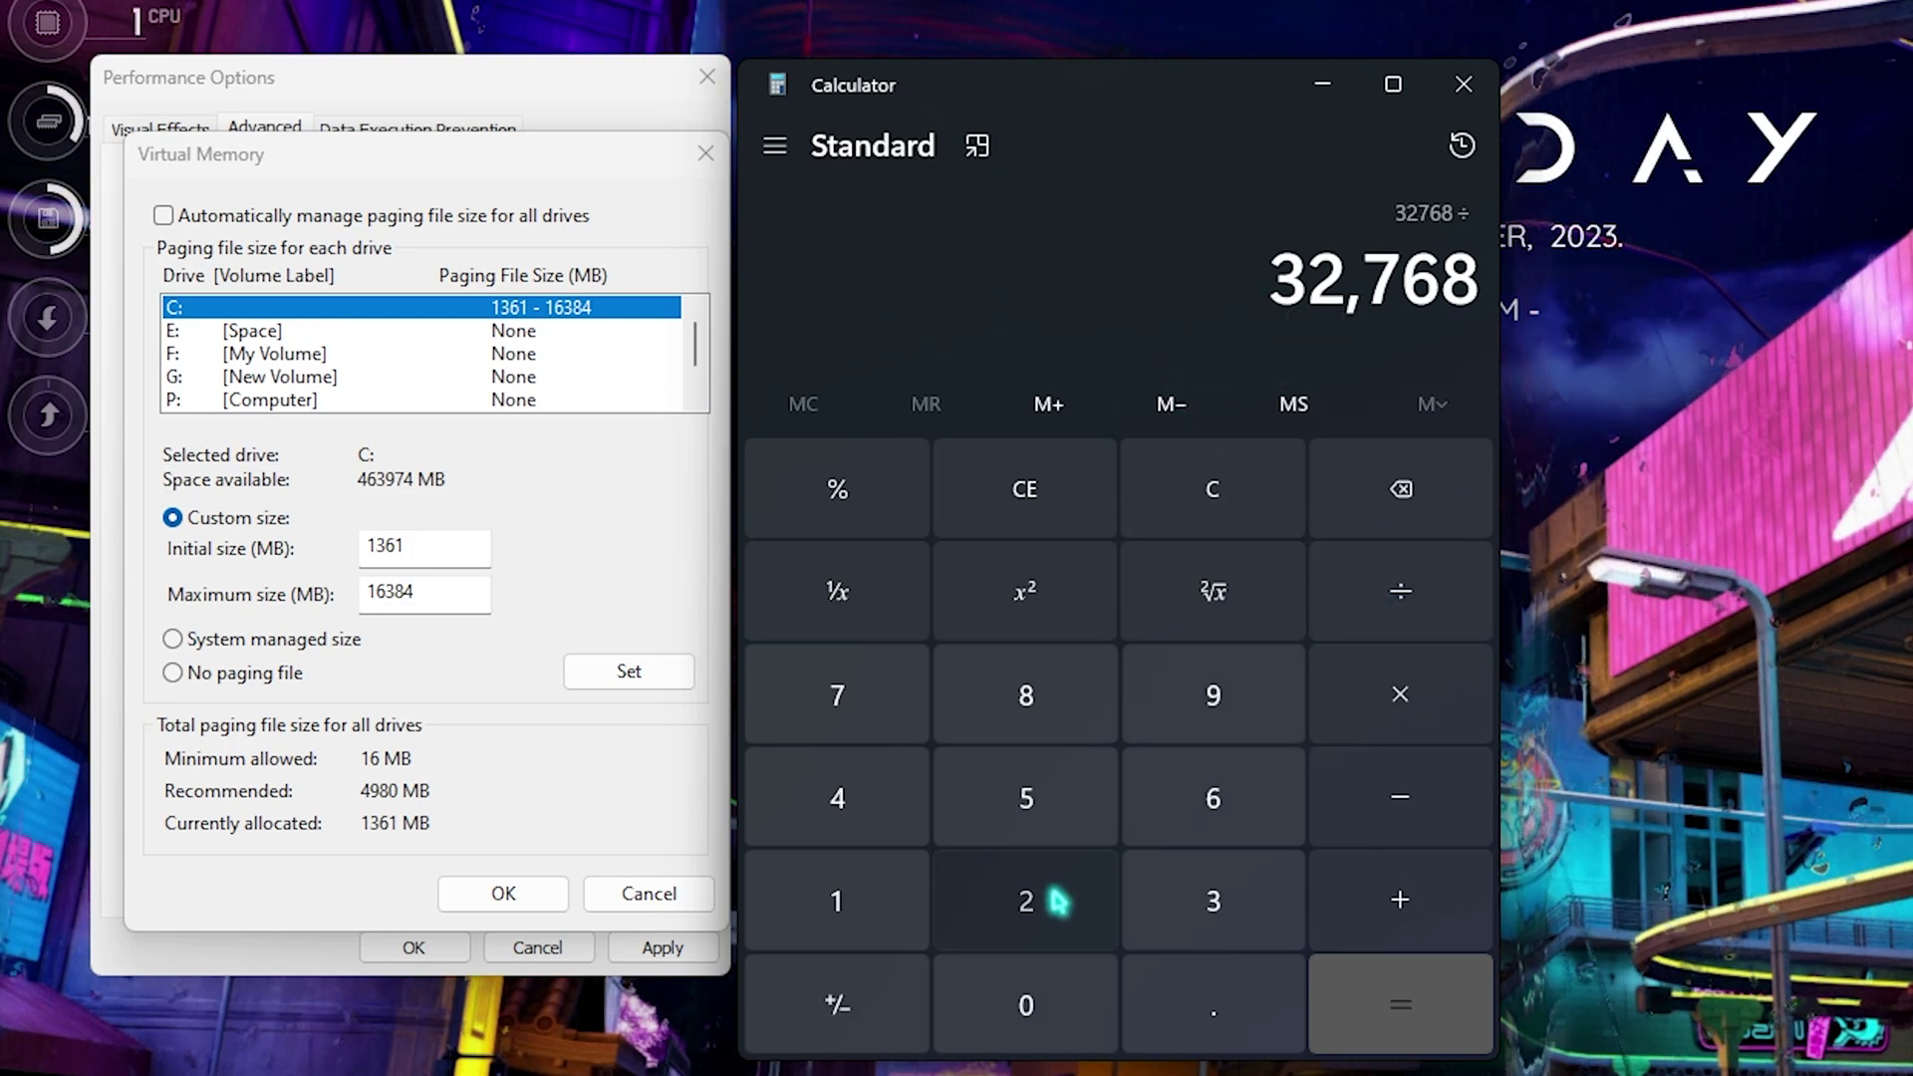
pyautogui.click(1051, 901)
pyautogui.press('Return')
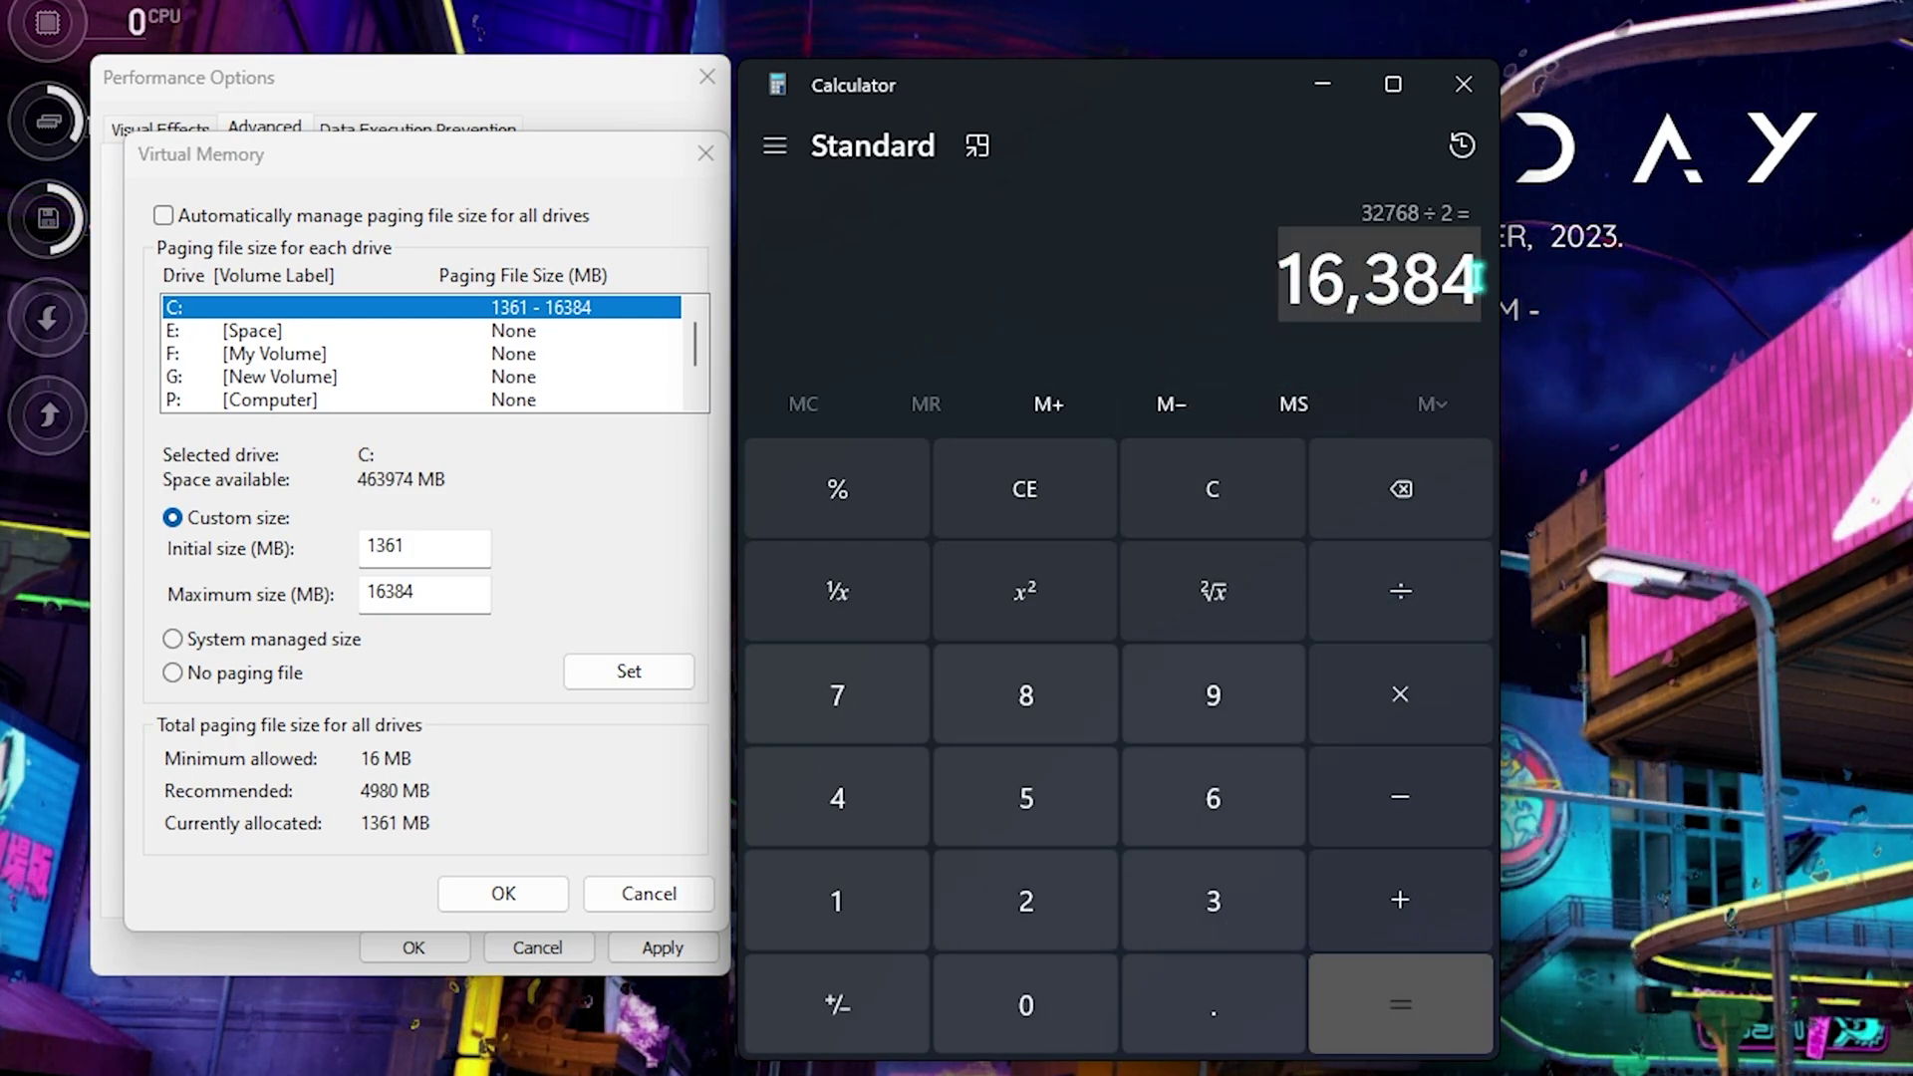
pyautogui.click(437, 589)
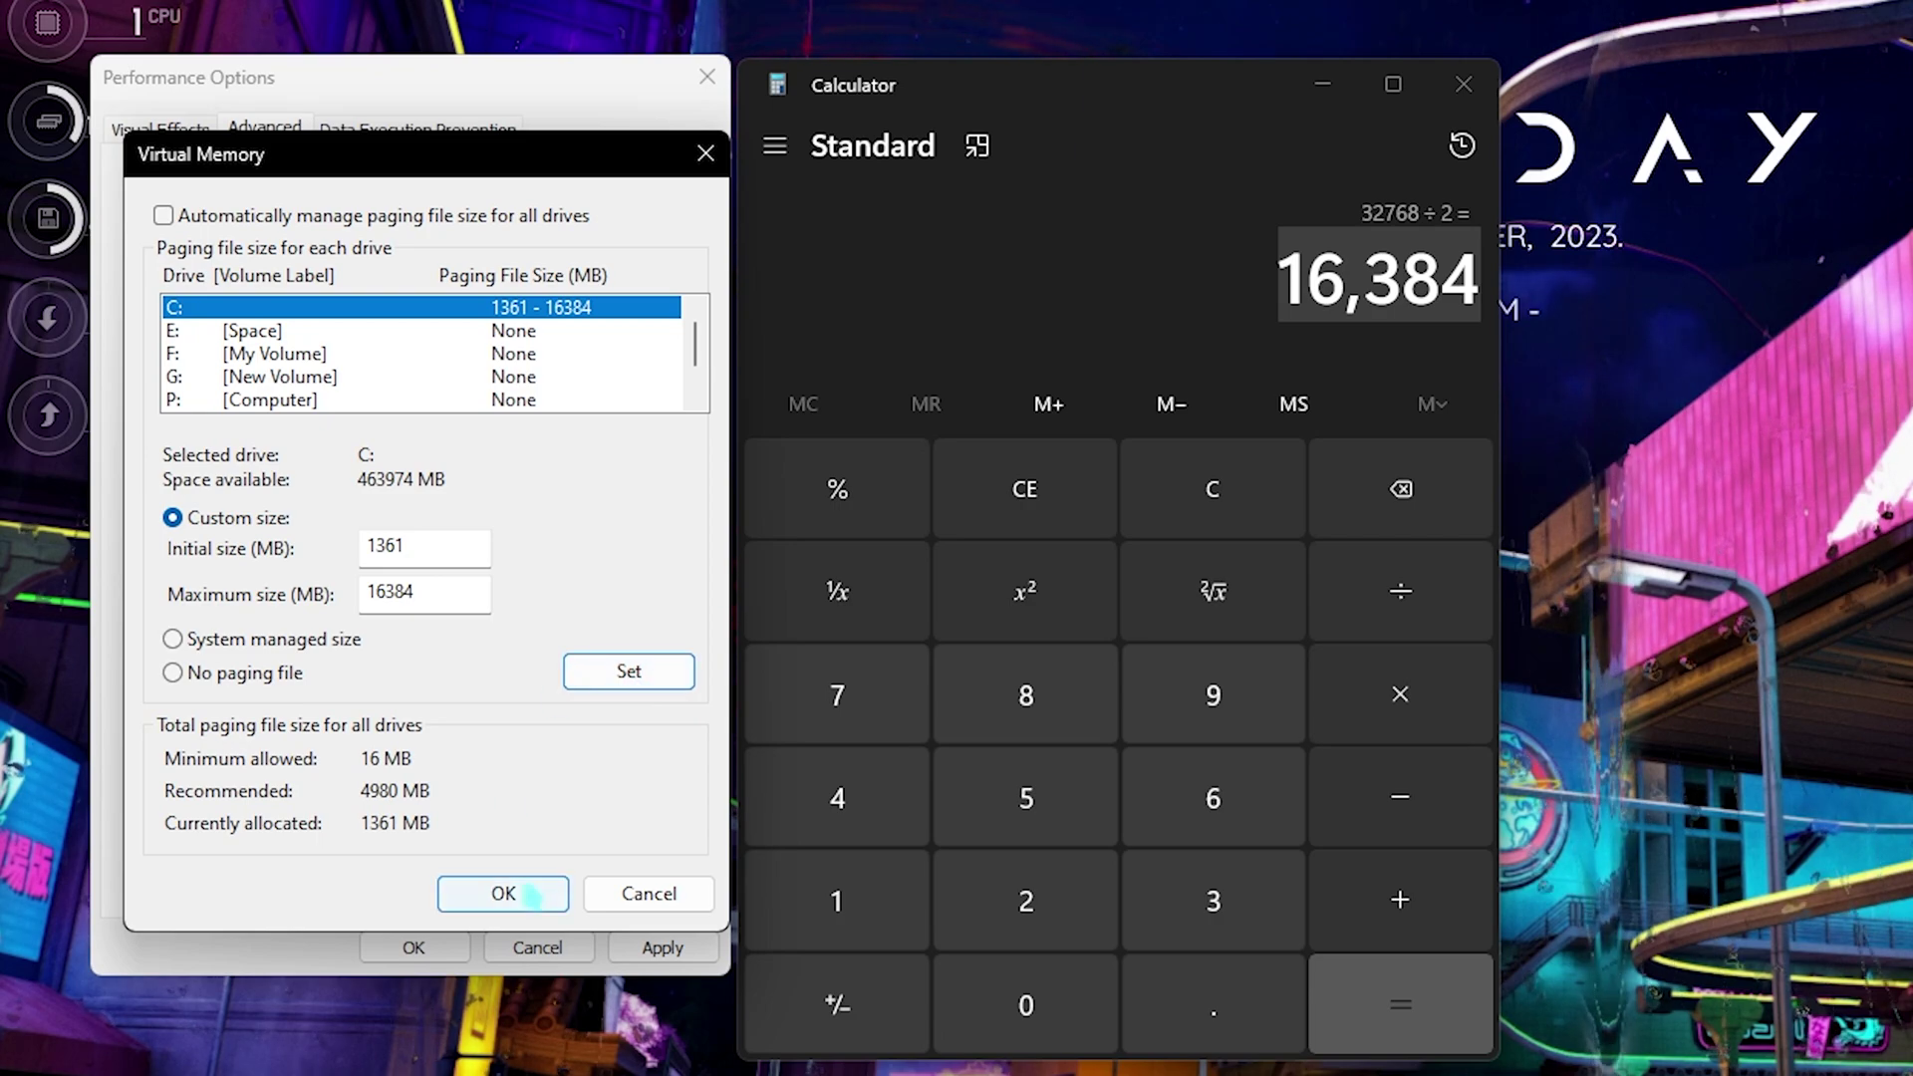
pyautogui.click(503, 893)
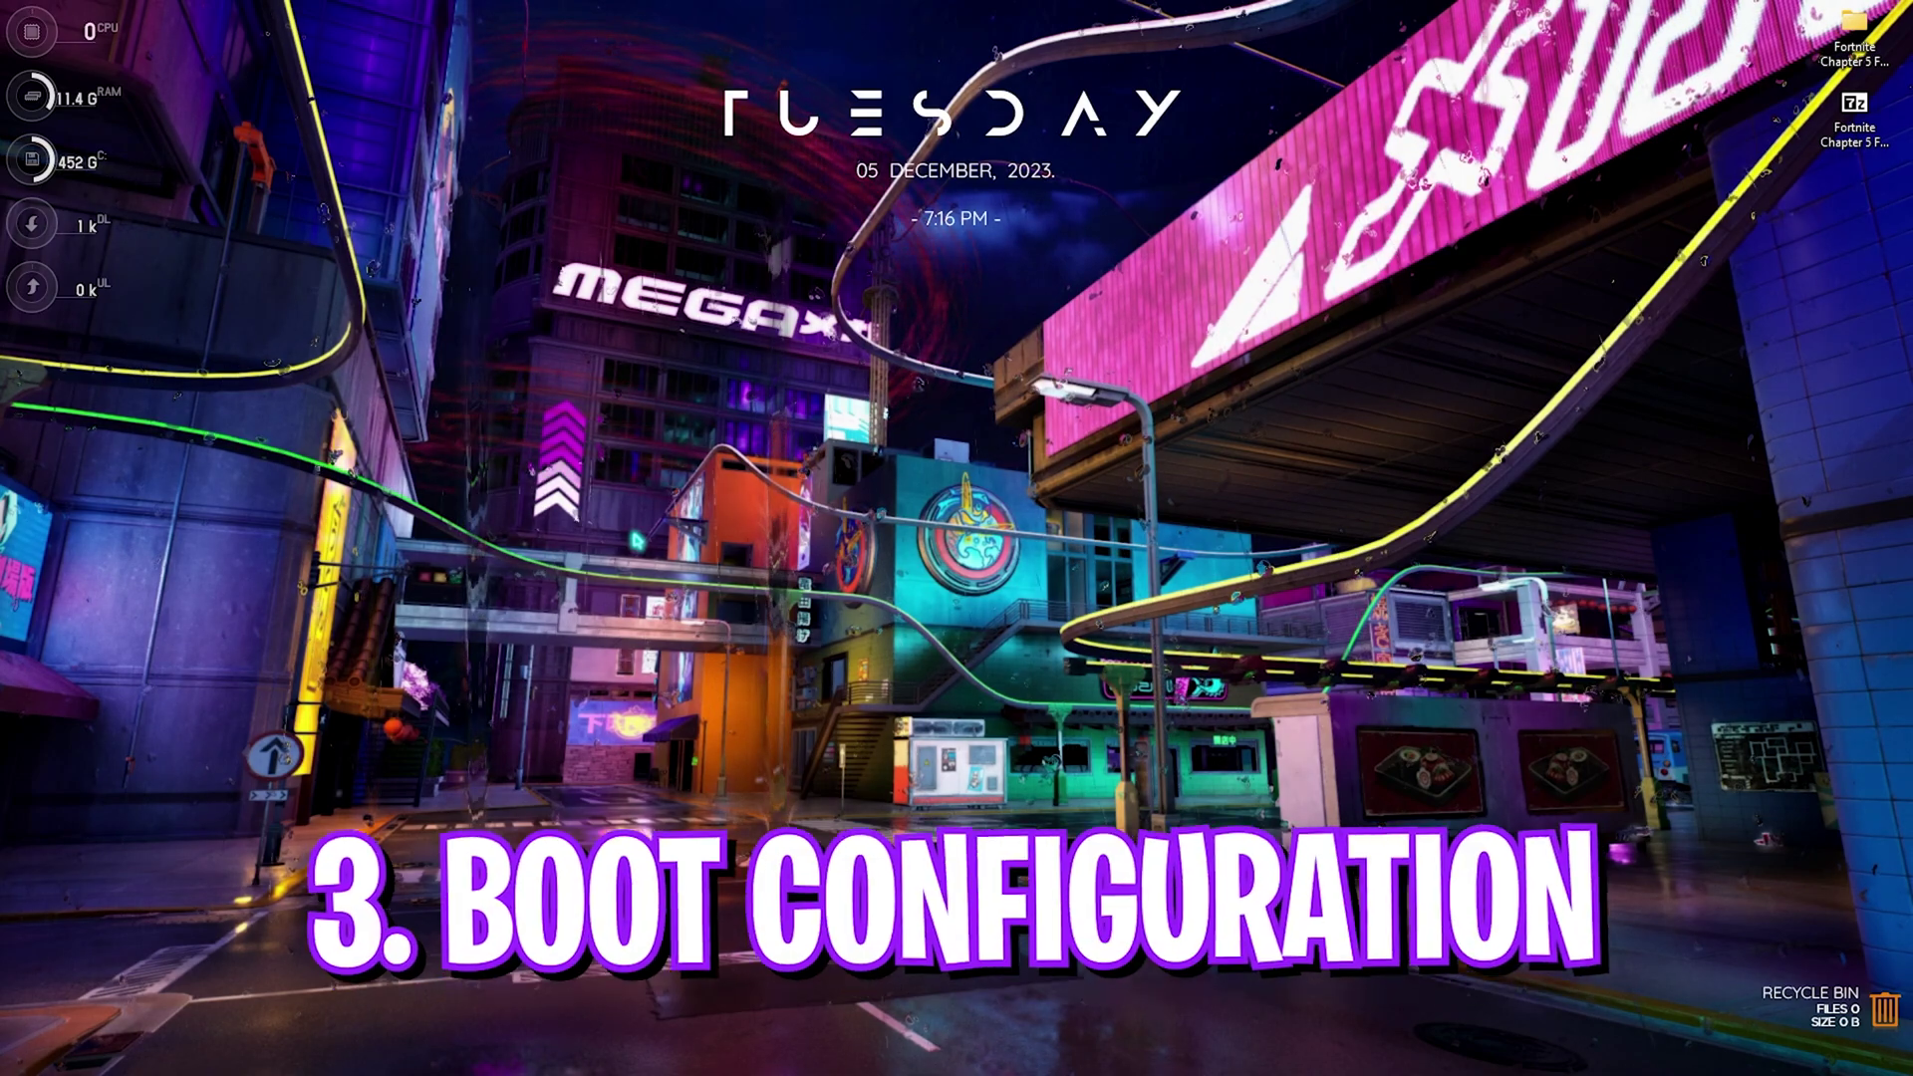
# Open System Configuration and set the number of processors to 24 in the advanced boot options
pyautogui.press('super')
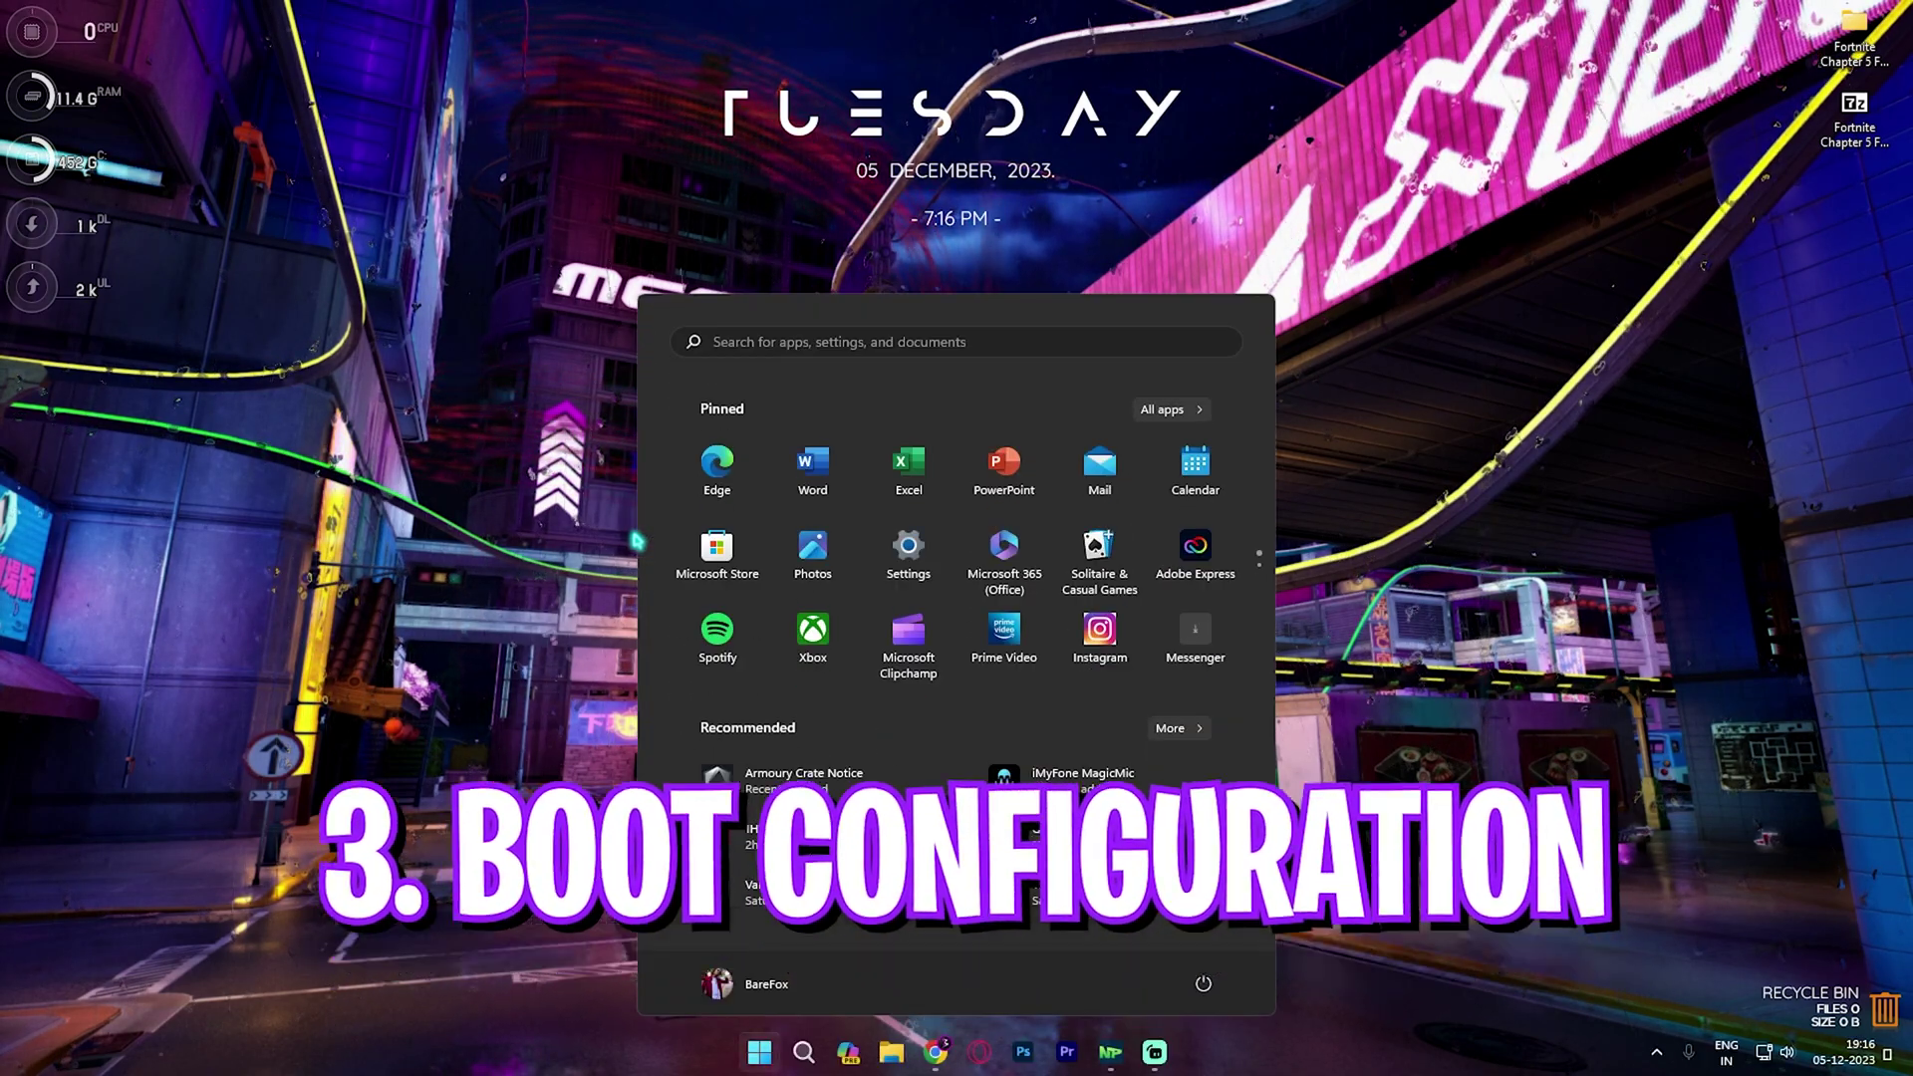
pyautogui.write('System Configuration')
pyautogui.press('Return')
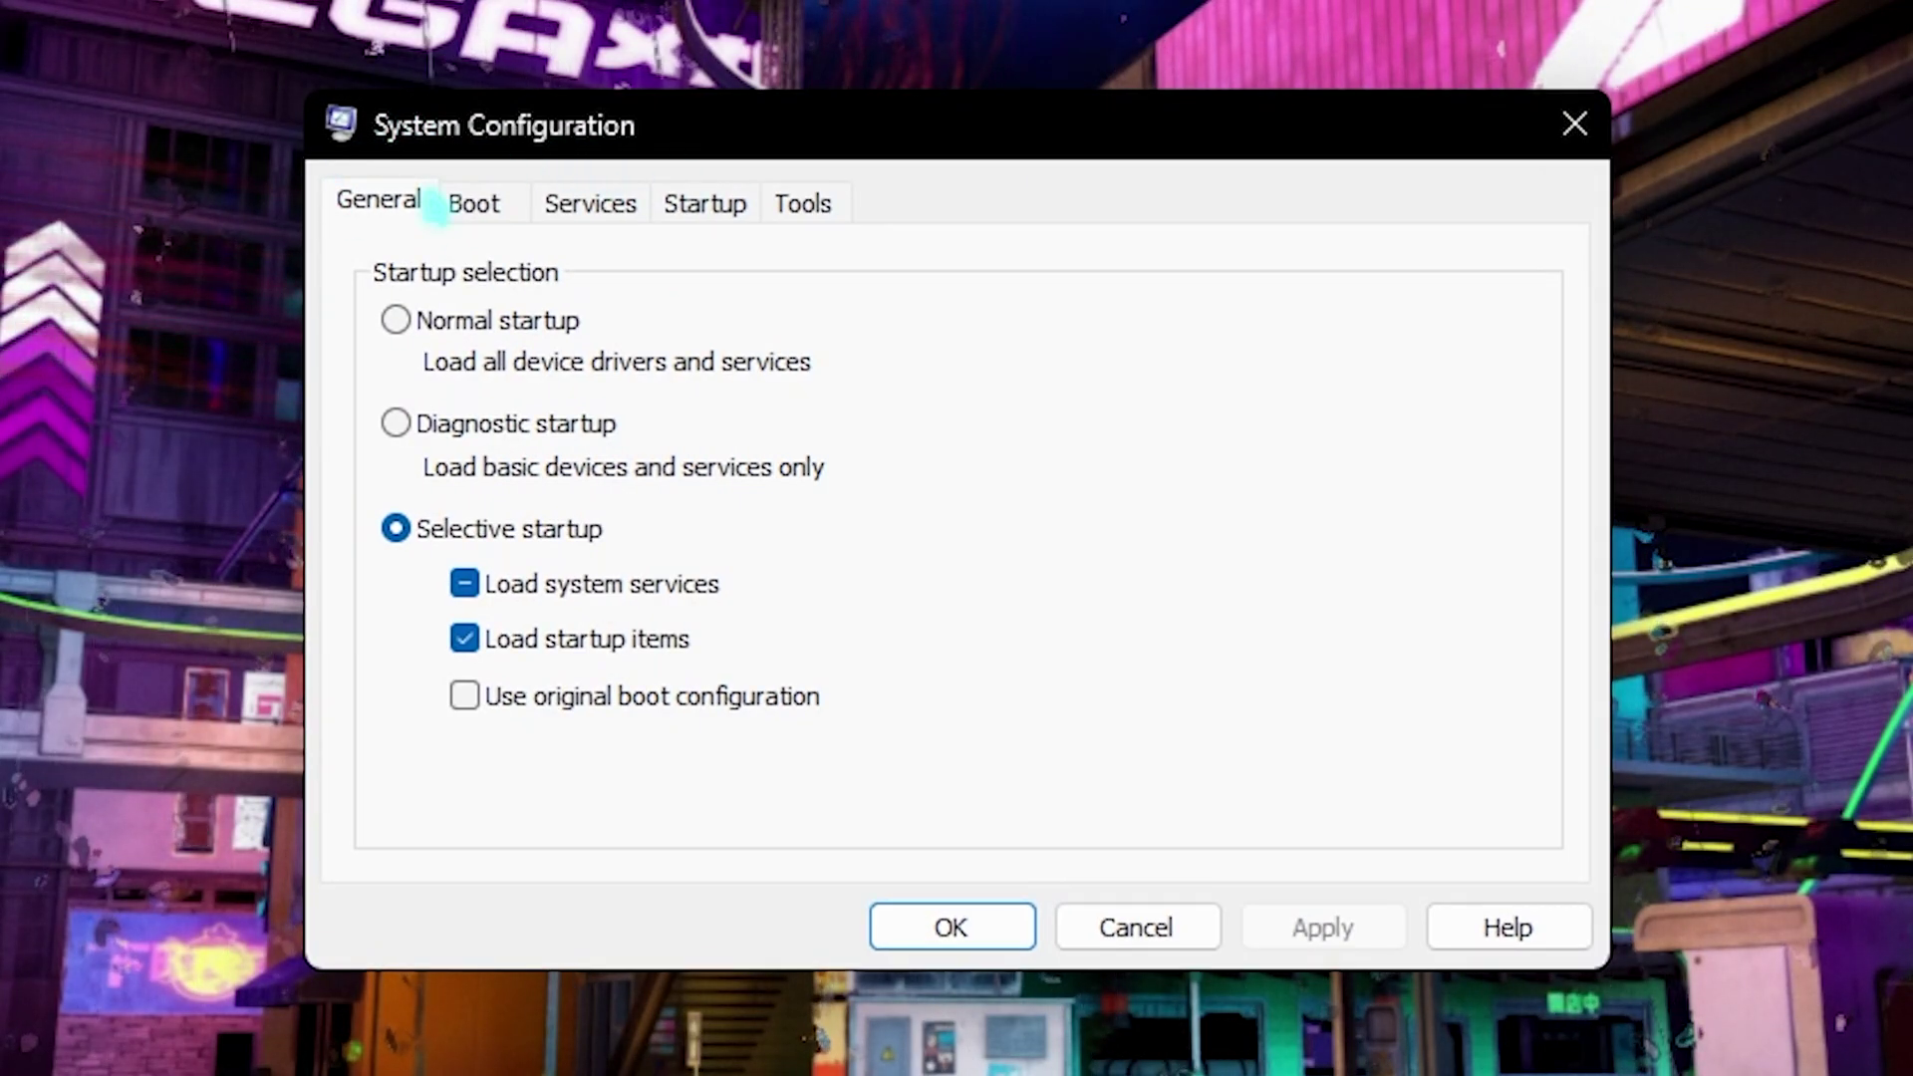
pyautogui.click(484, 213)
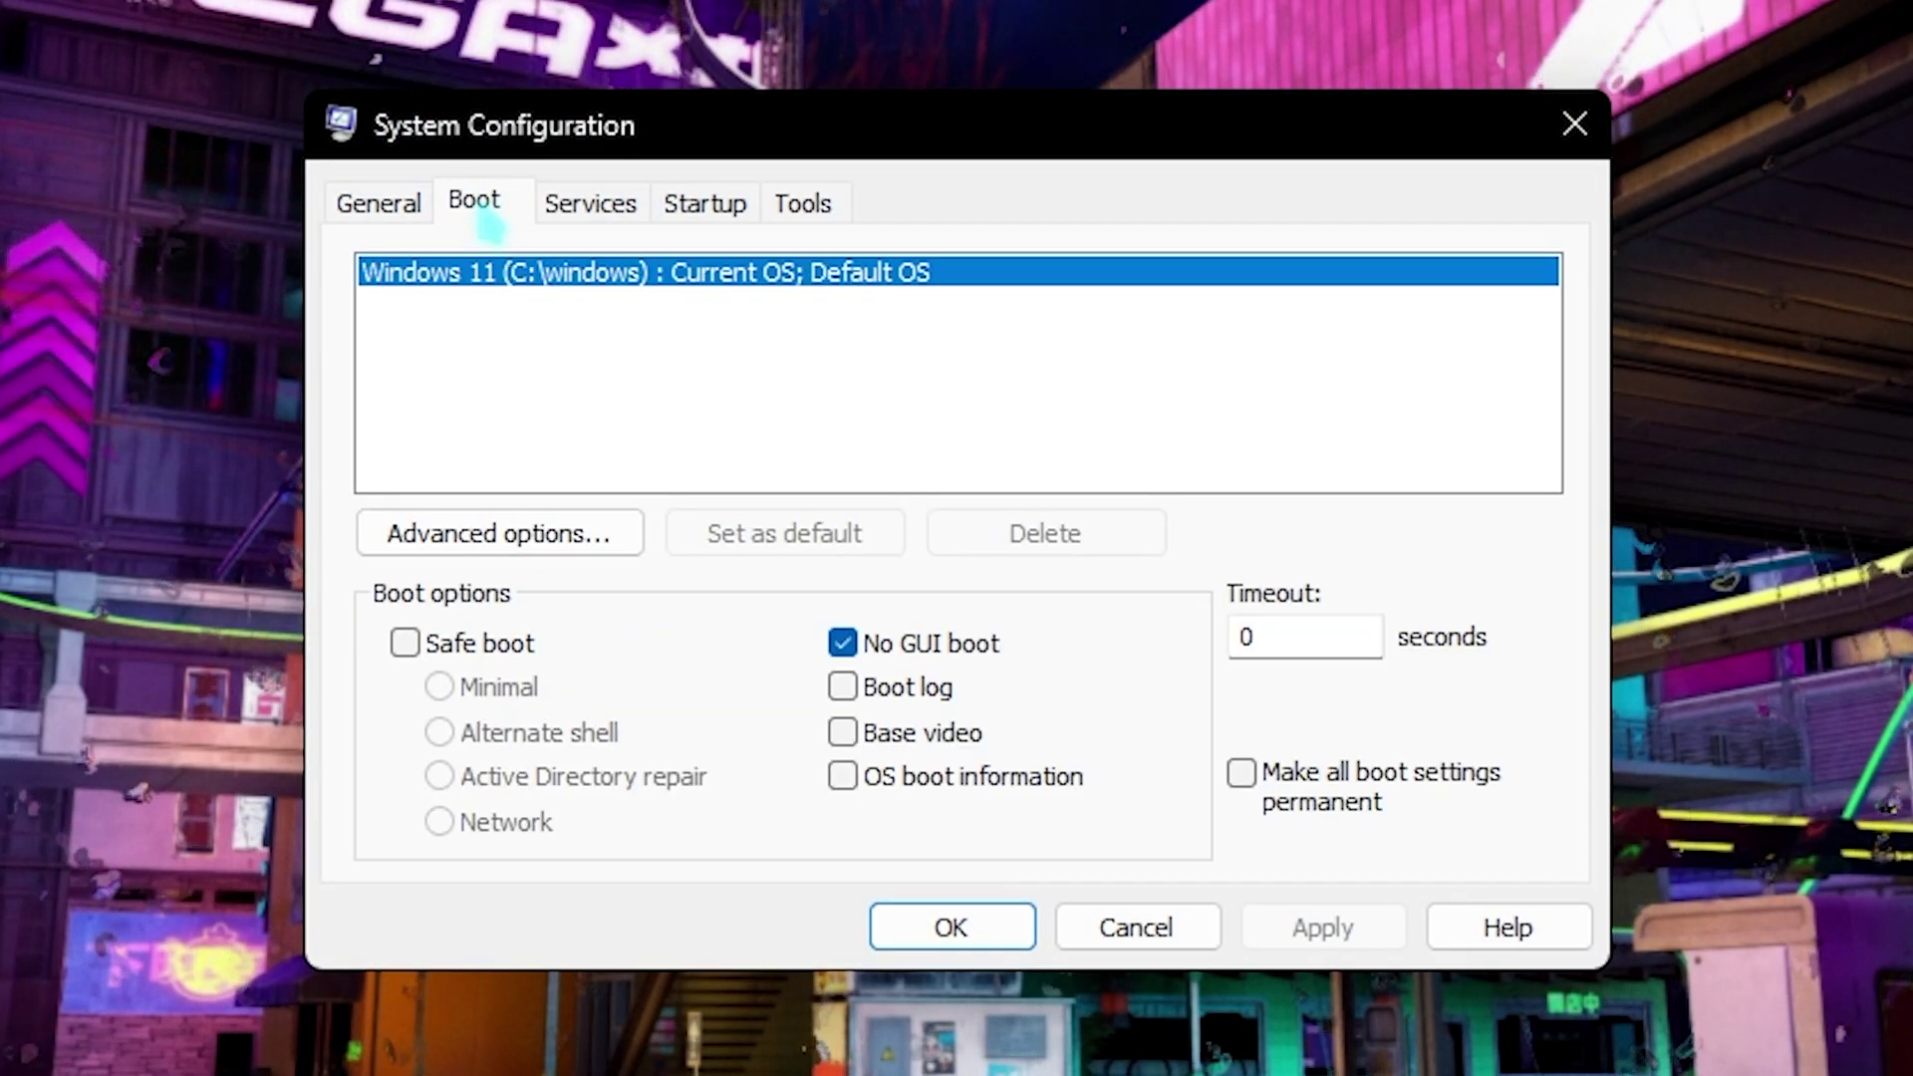
pyautogui.click(543, 538)
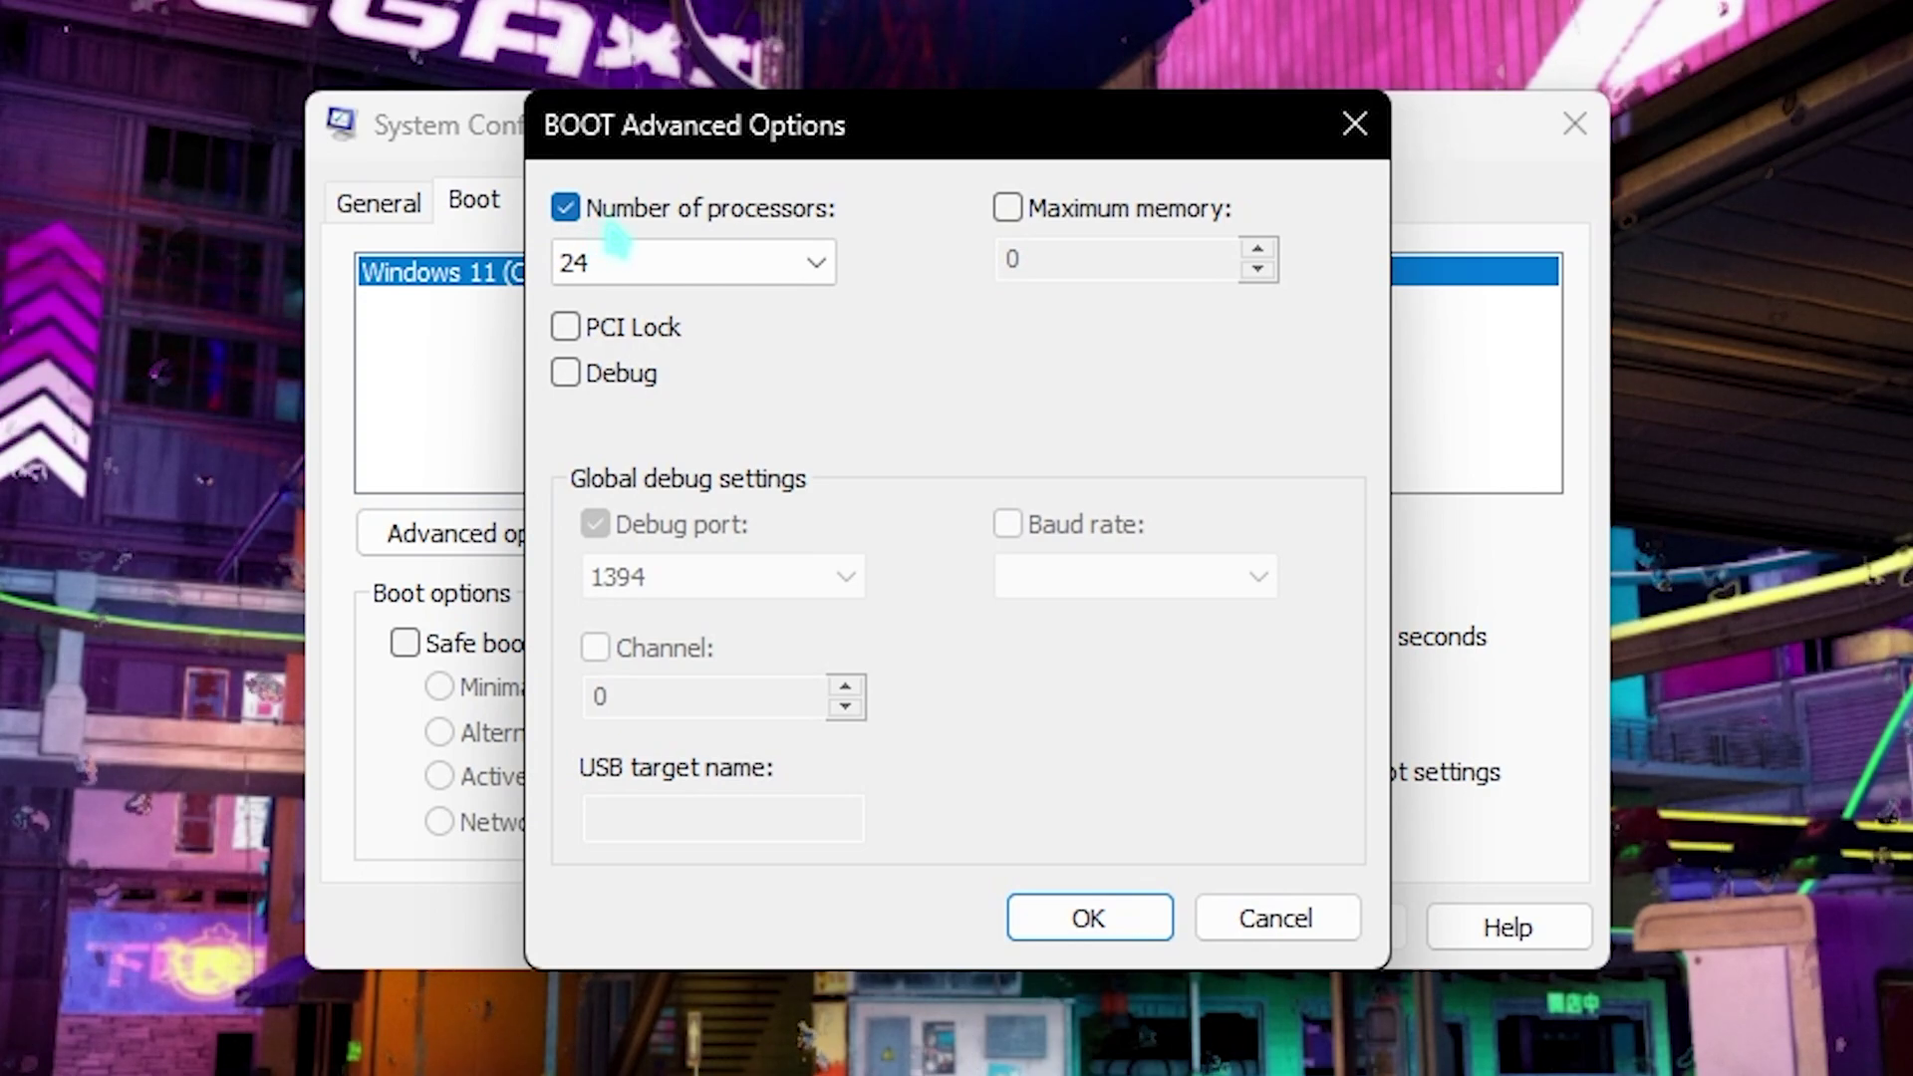
pyautogui.click(661, 262)
pyautogui.click(598, 992)
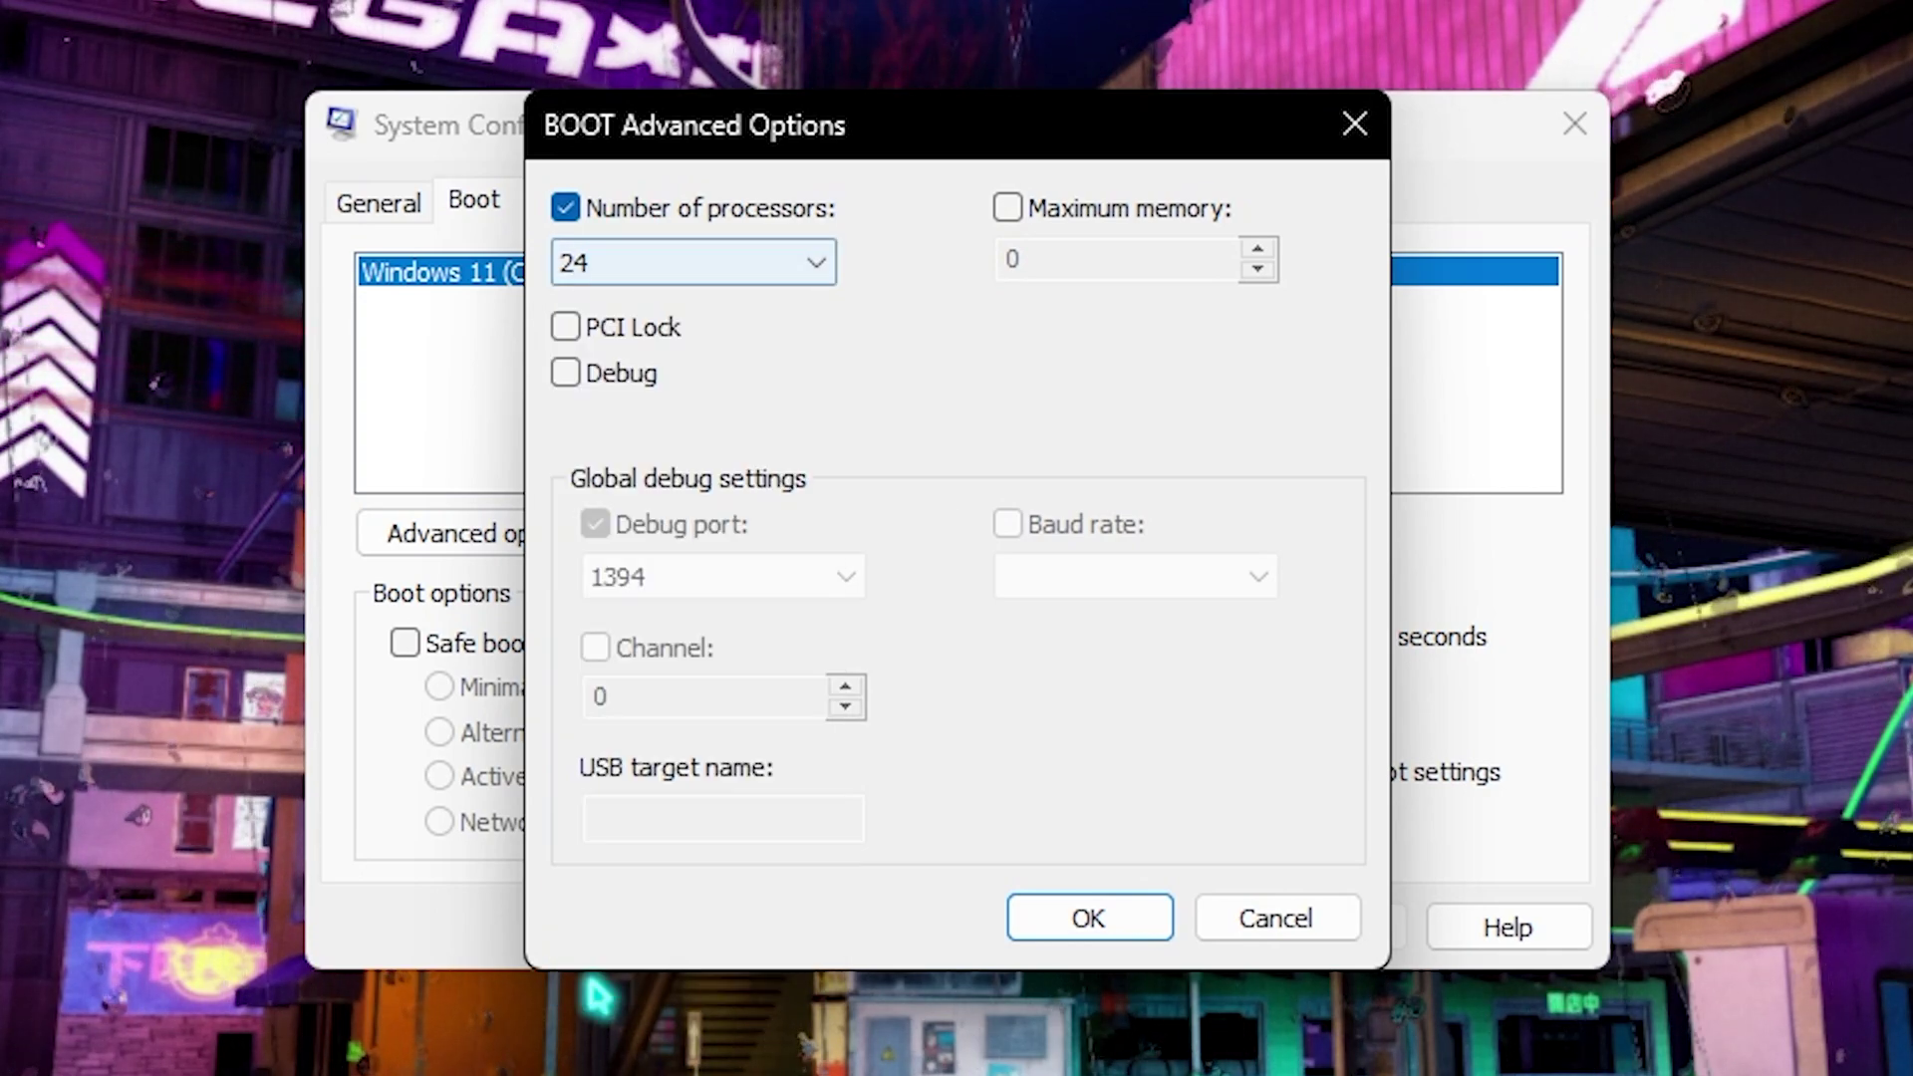
pyautogui.click(1089, 917)
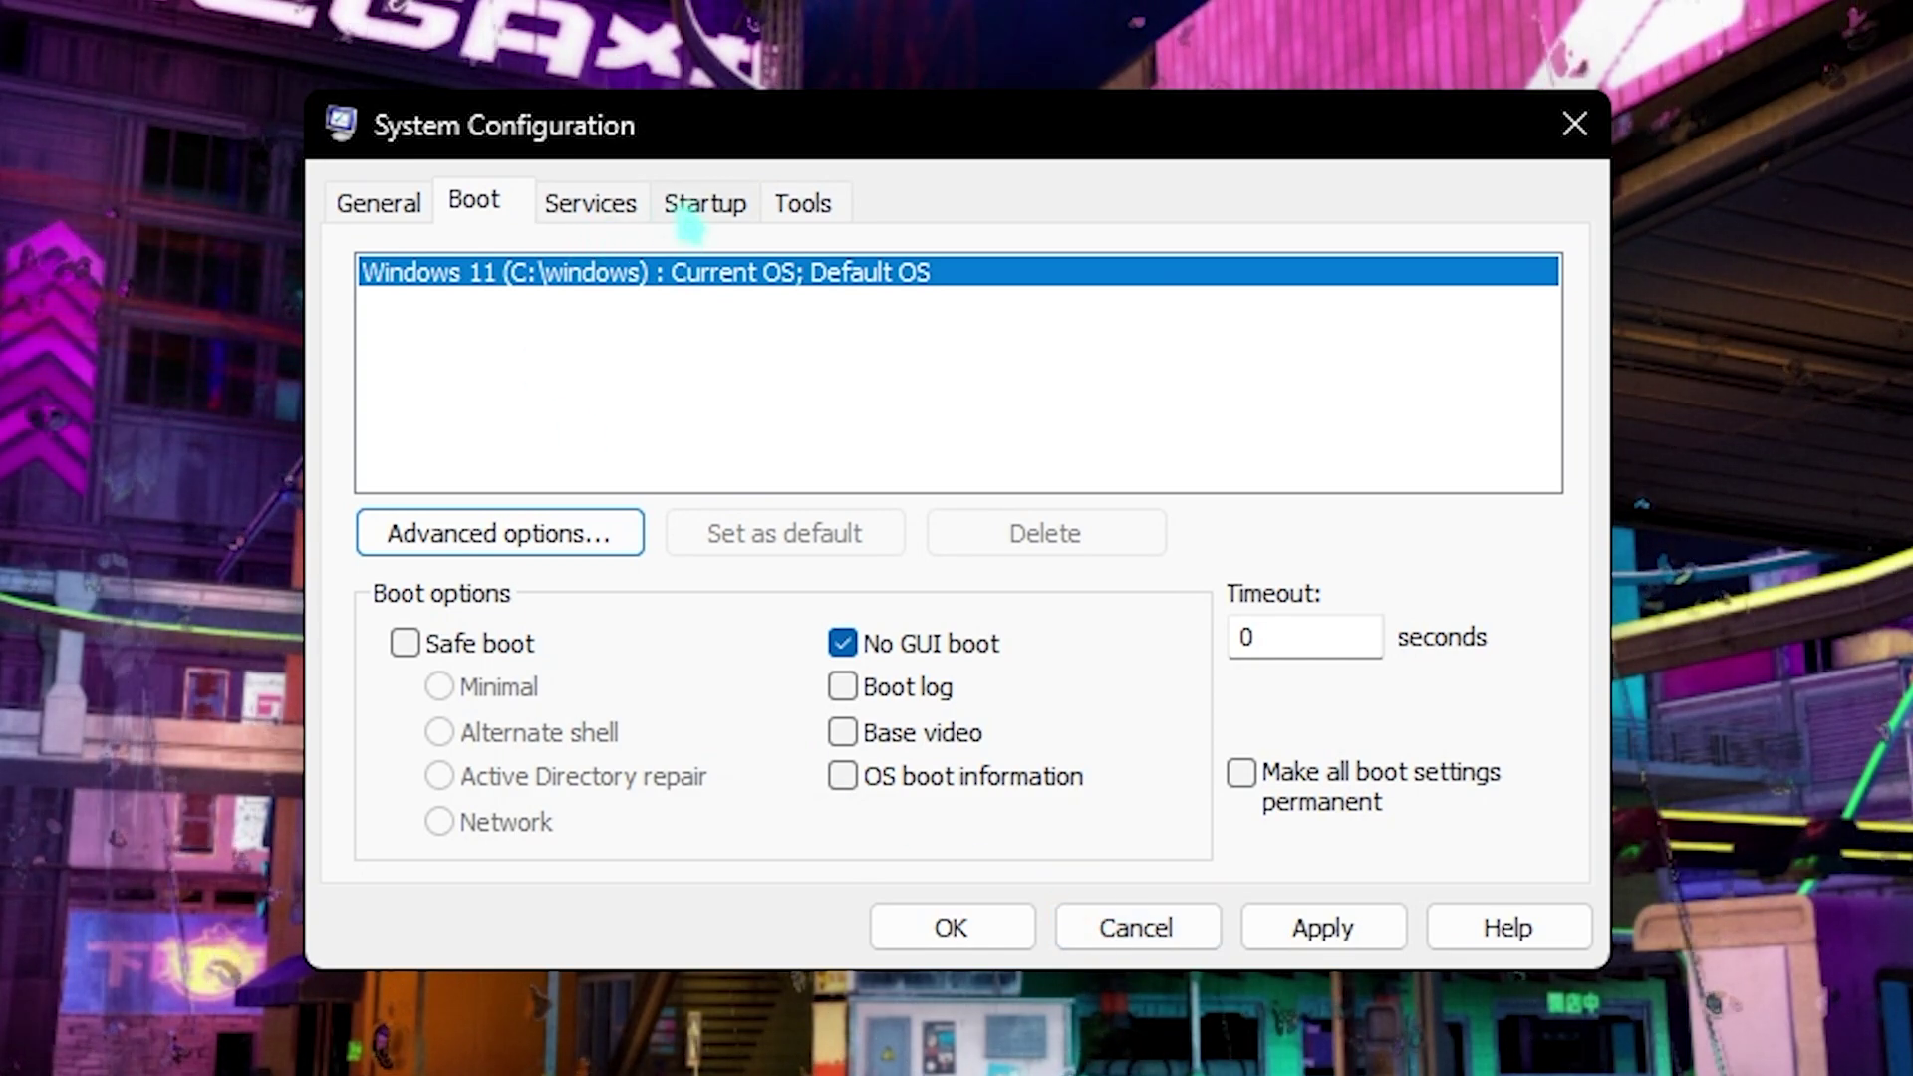
# Hide all Microsoft services in System Configuration and review which third-party services are enabled or disabled
pyautogui.click(613, 212)
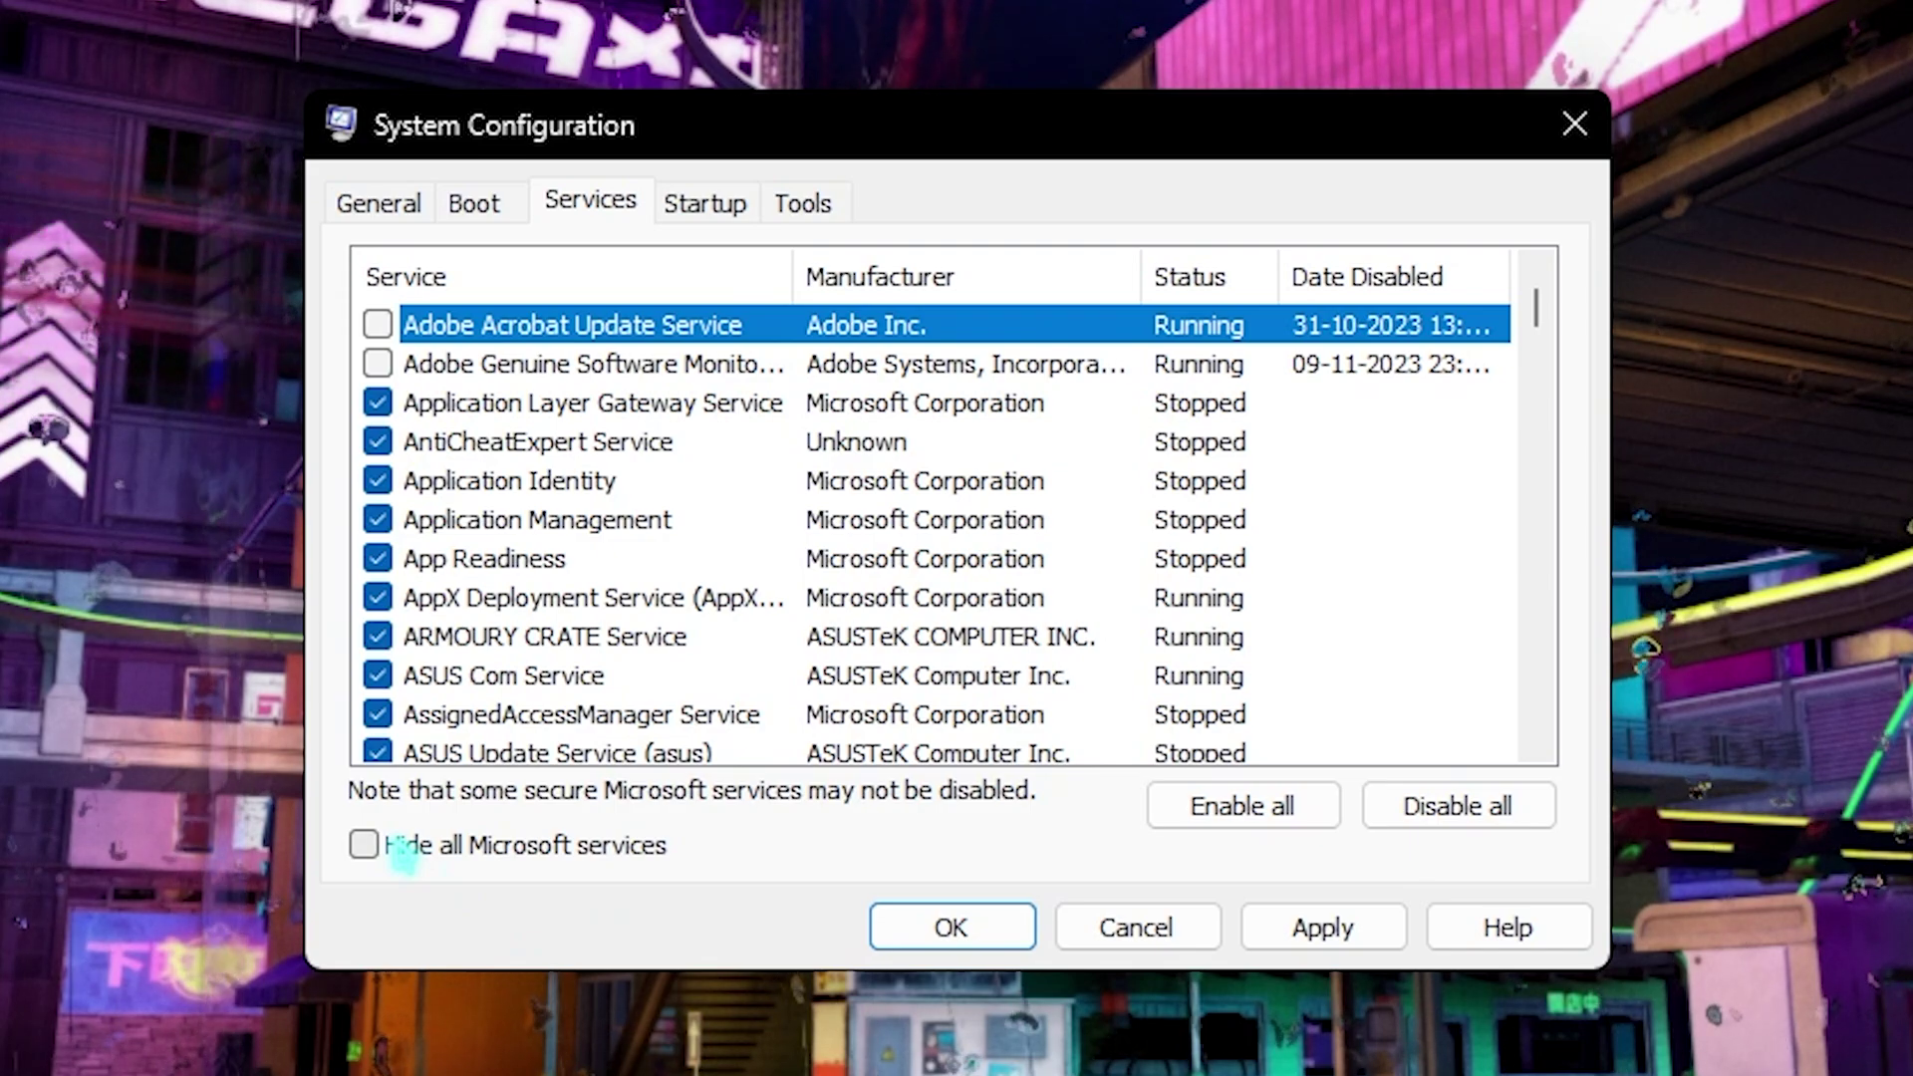
pyautogui.click(403, 853)
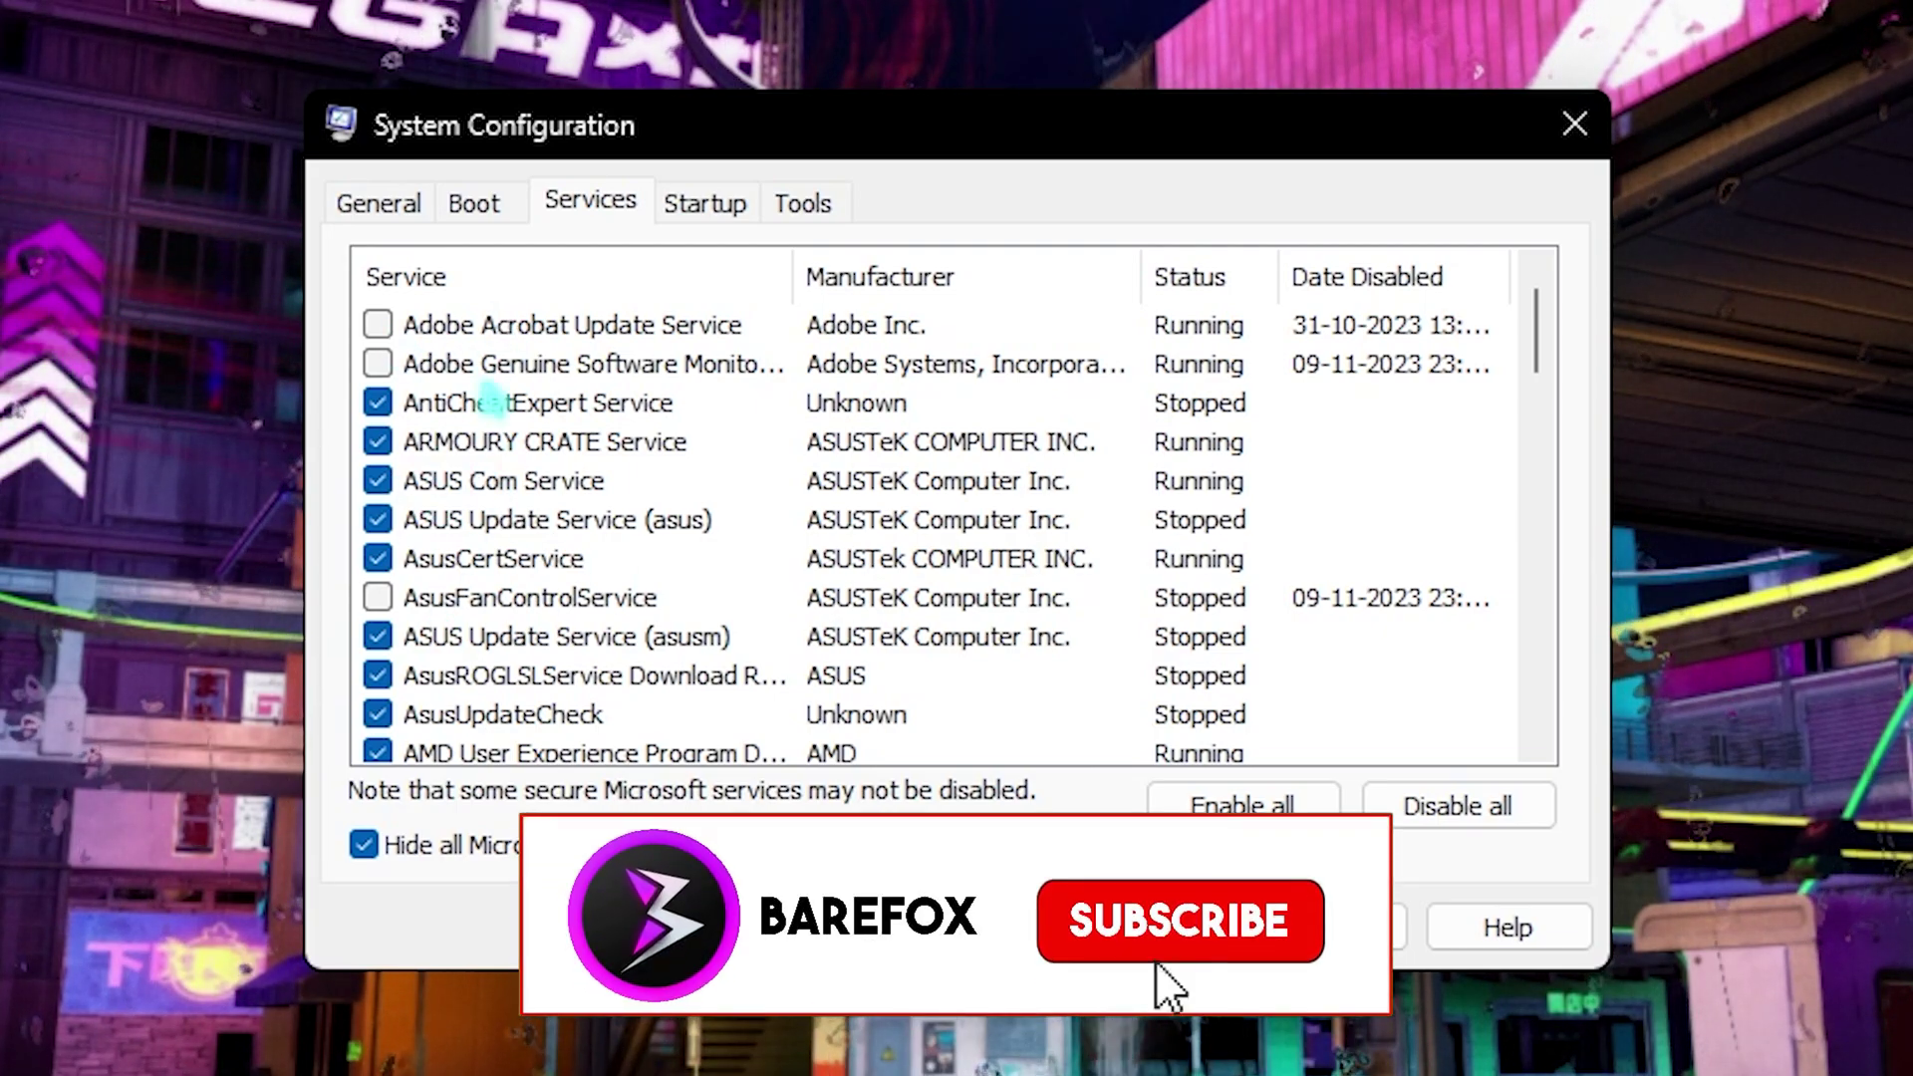
pyautogui.scroll(-3, 544, 365)
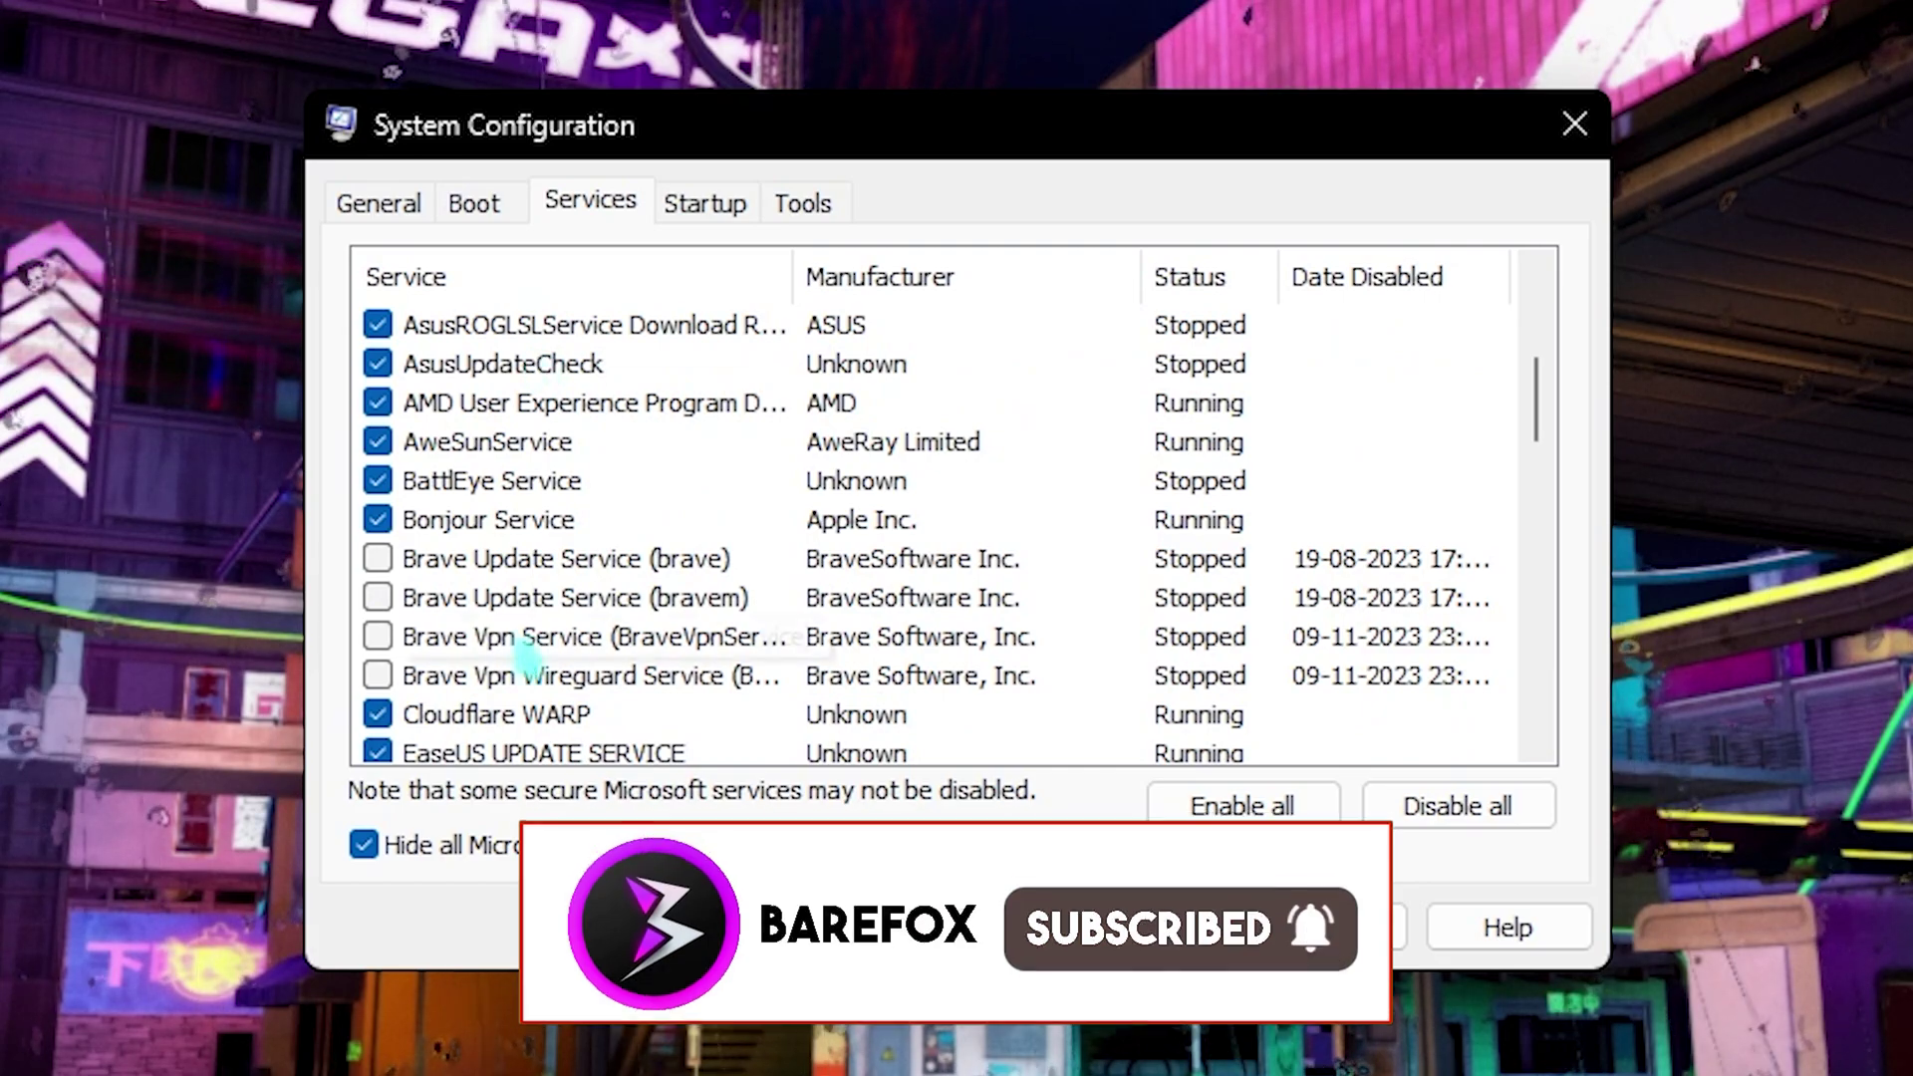
pyautogui.scroll(-3, 521, 653)
pyautogui.scroll(-1, 513, 488)
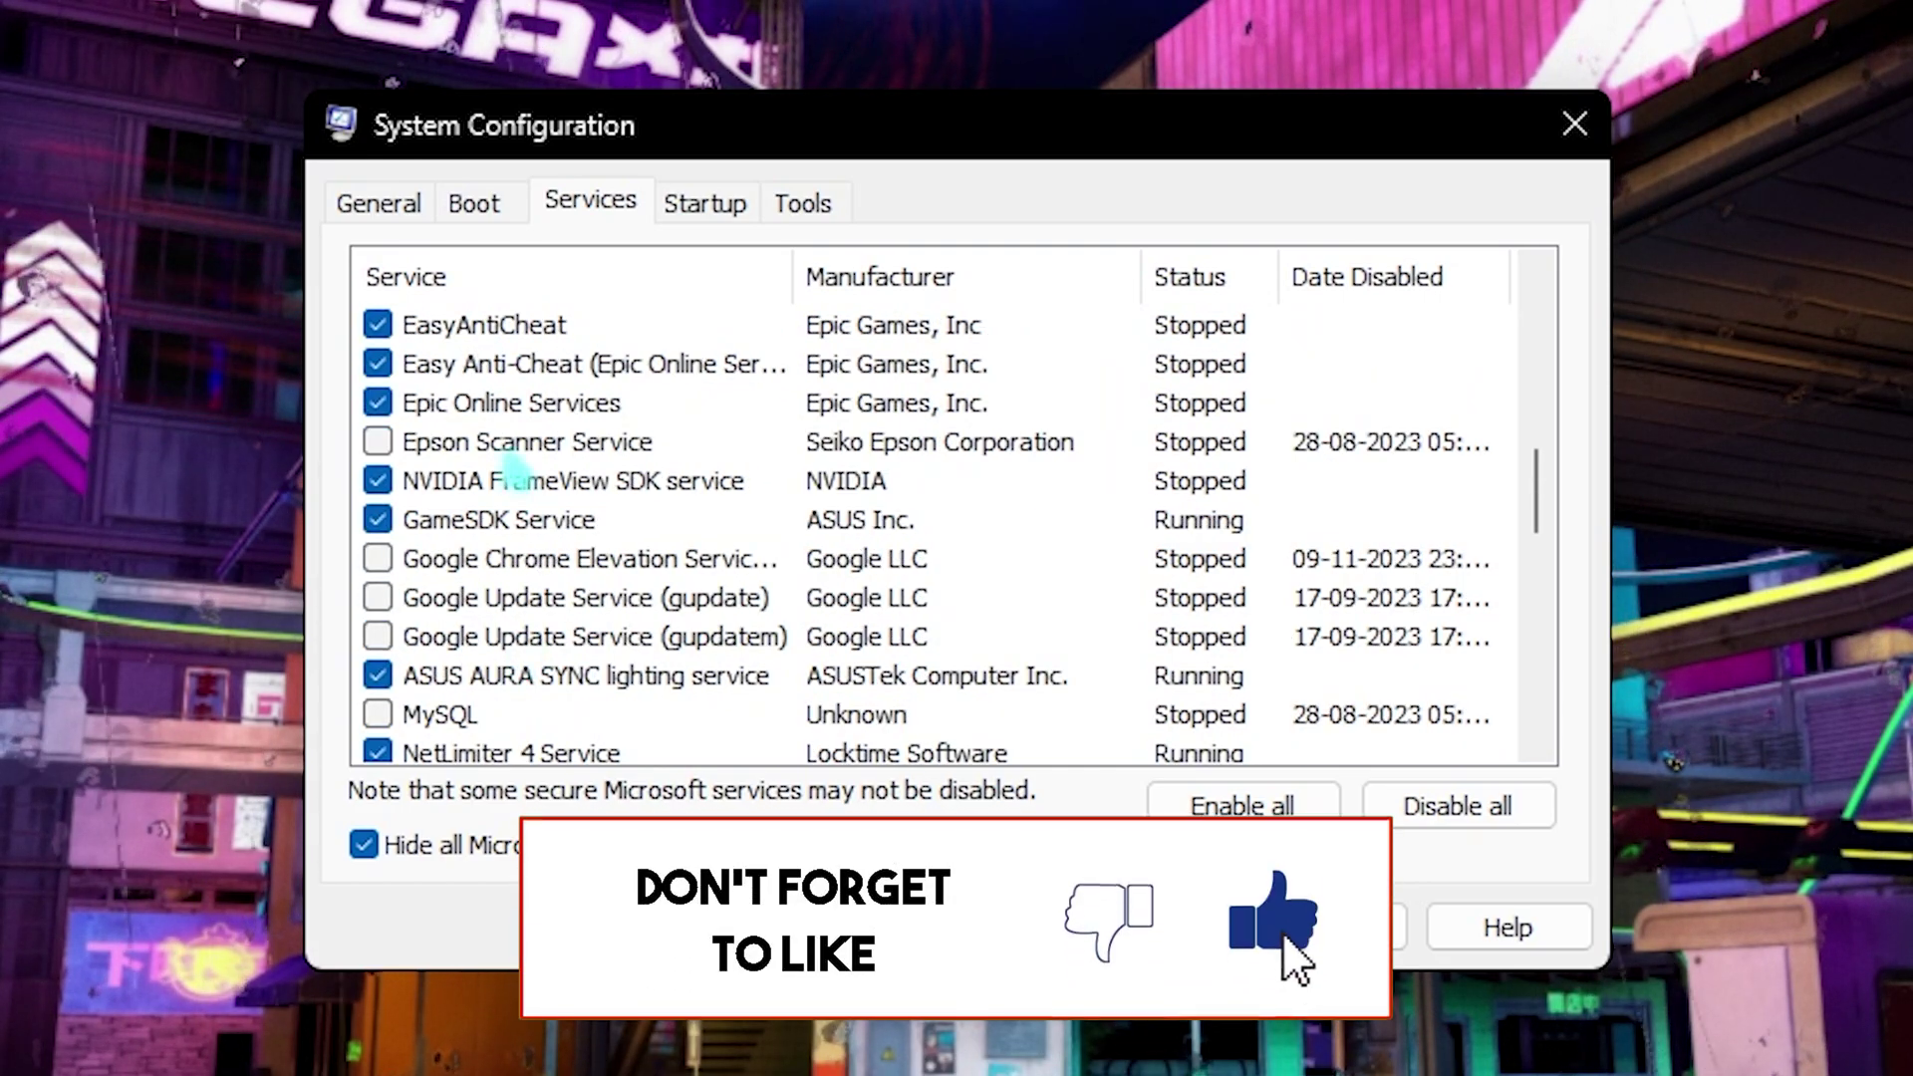
pyautogui.scroll(-4, 516, 498)
pyautogui.scroll(-5, 525, 533)
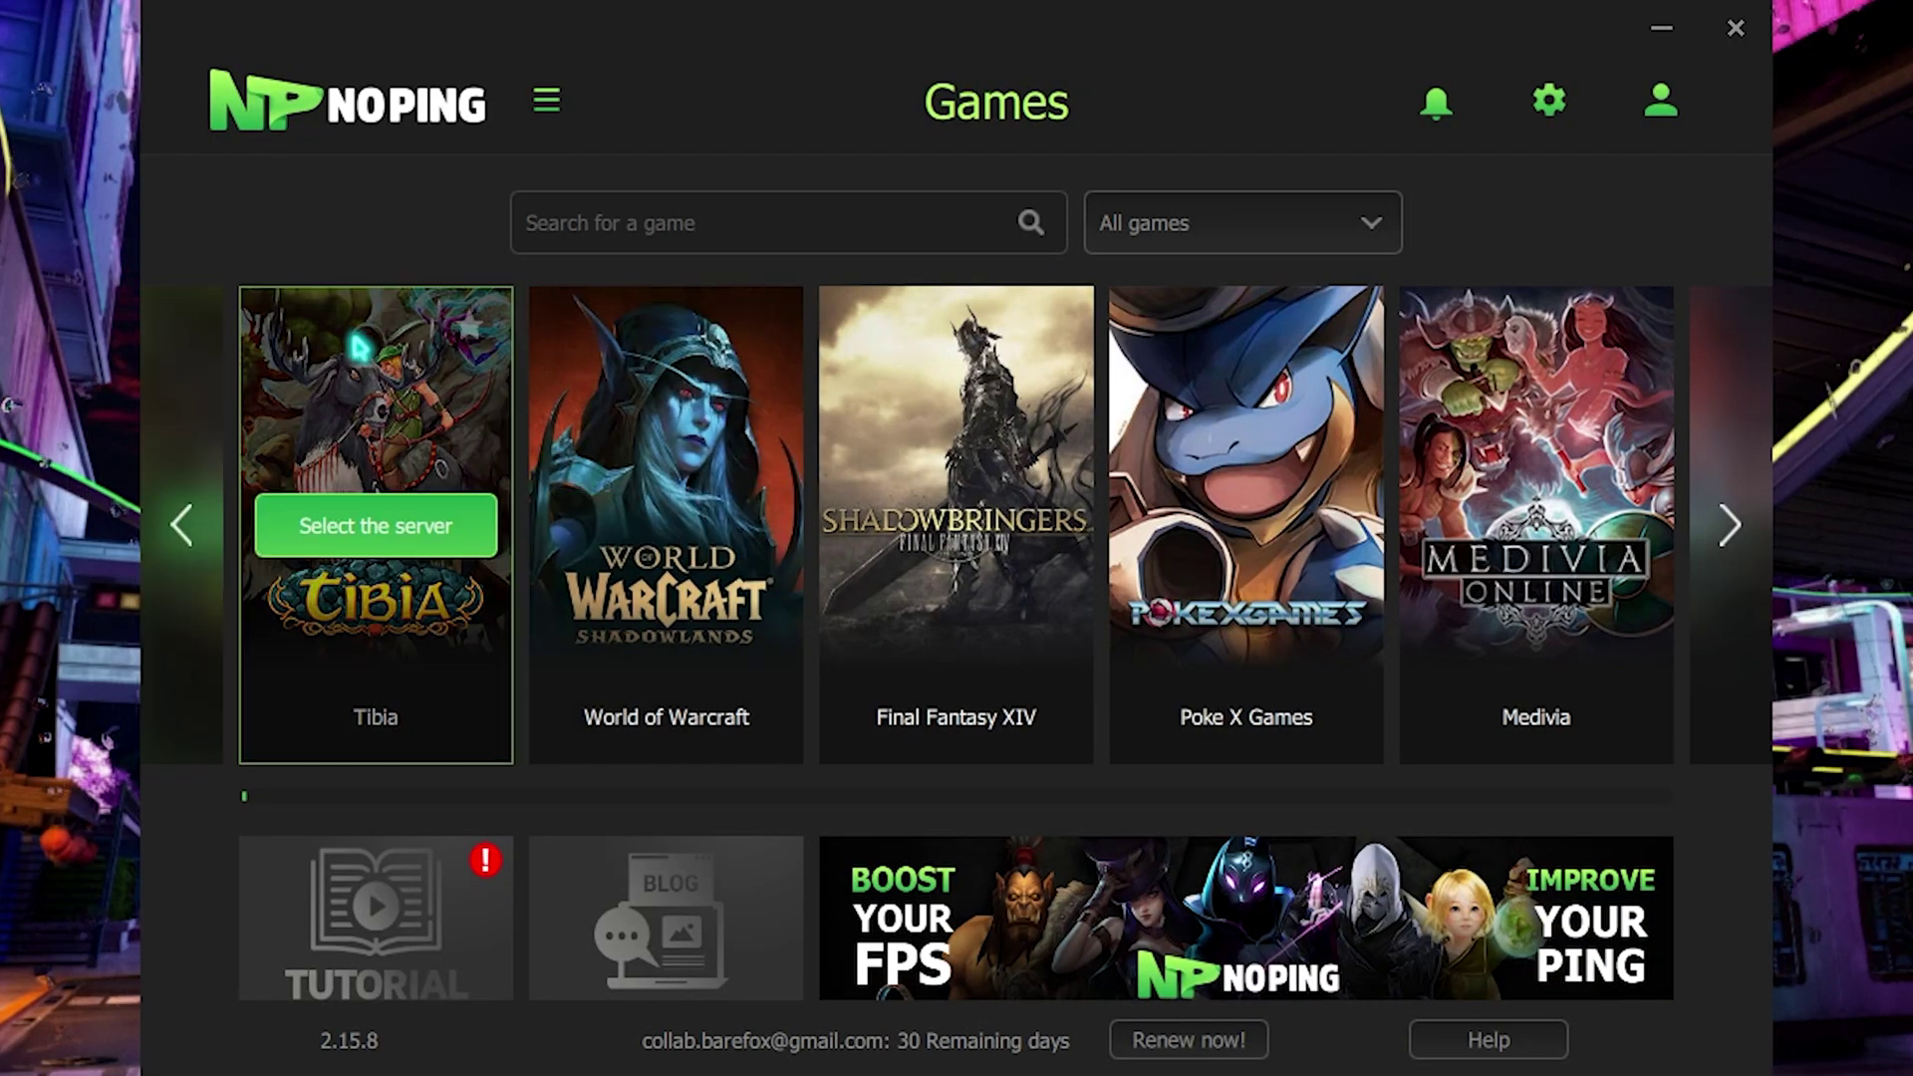
# Search the NoPing game library for "Fort" and open the server selection for Fortnite
pyautogui.click(679, 237)
pyautogui.write('Fort')
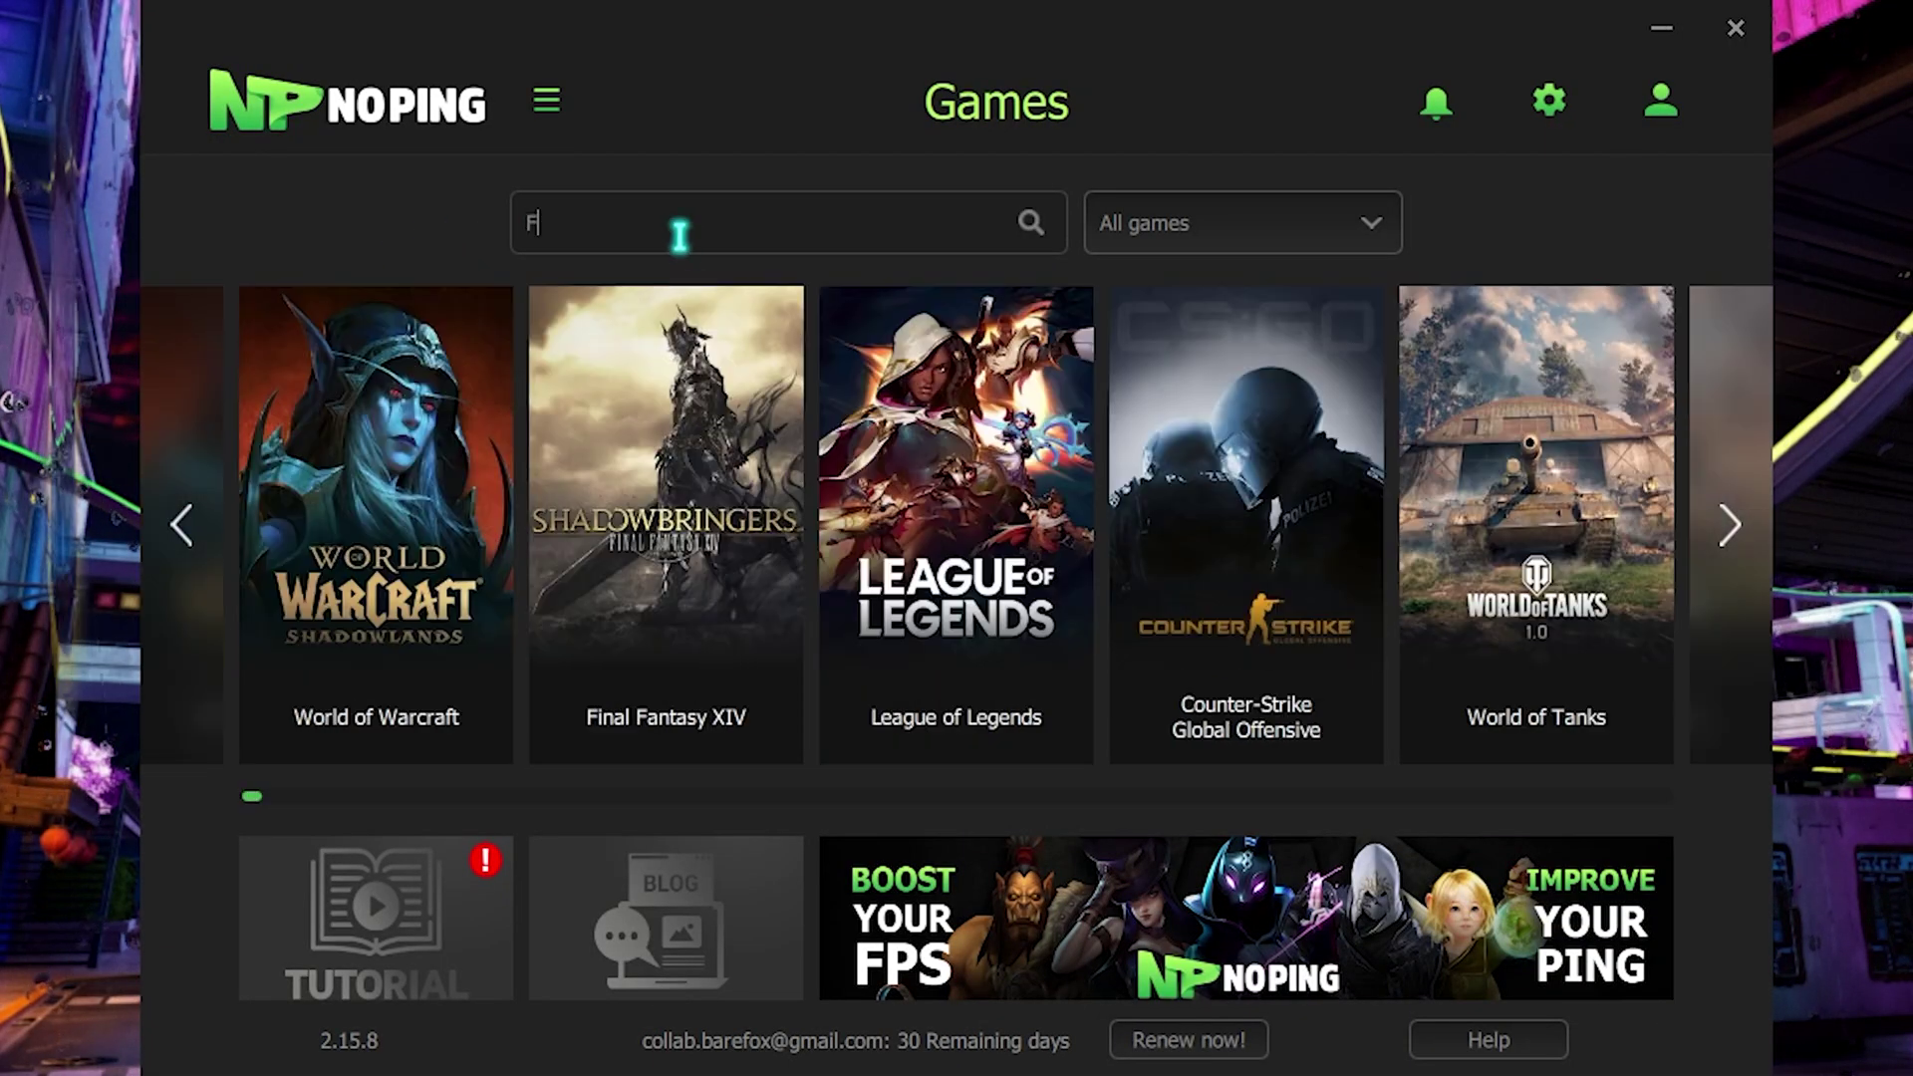
pyautogui.moveTo(387, 592)
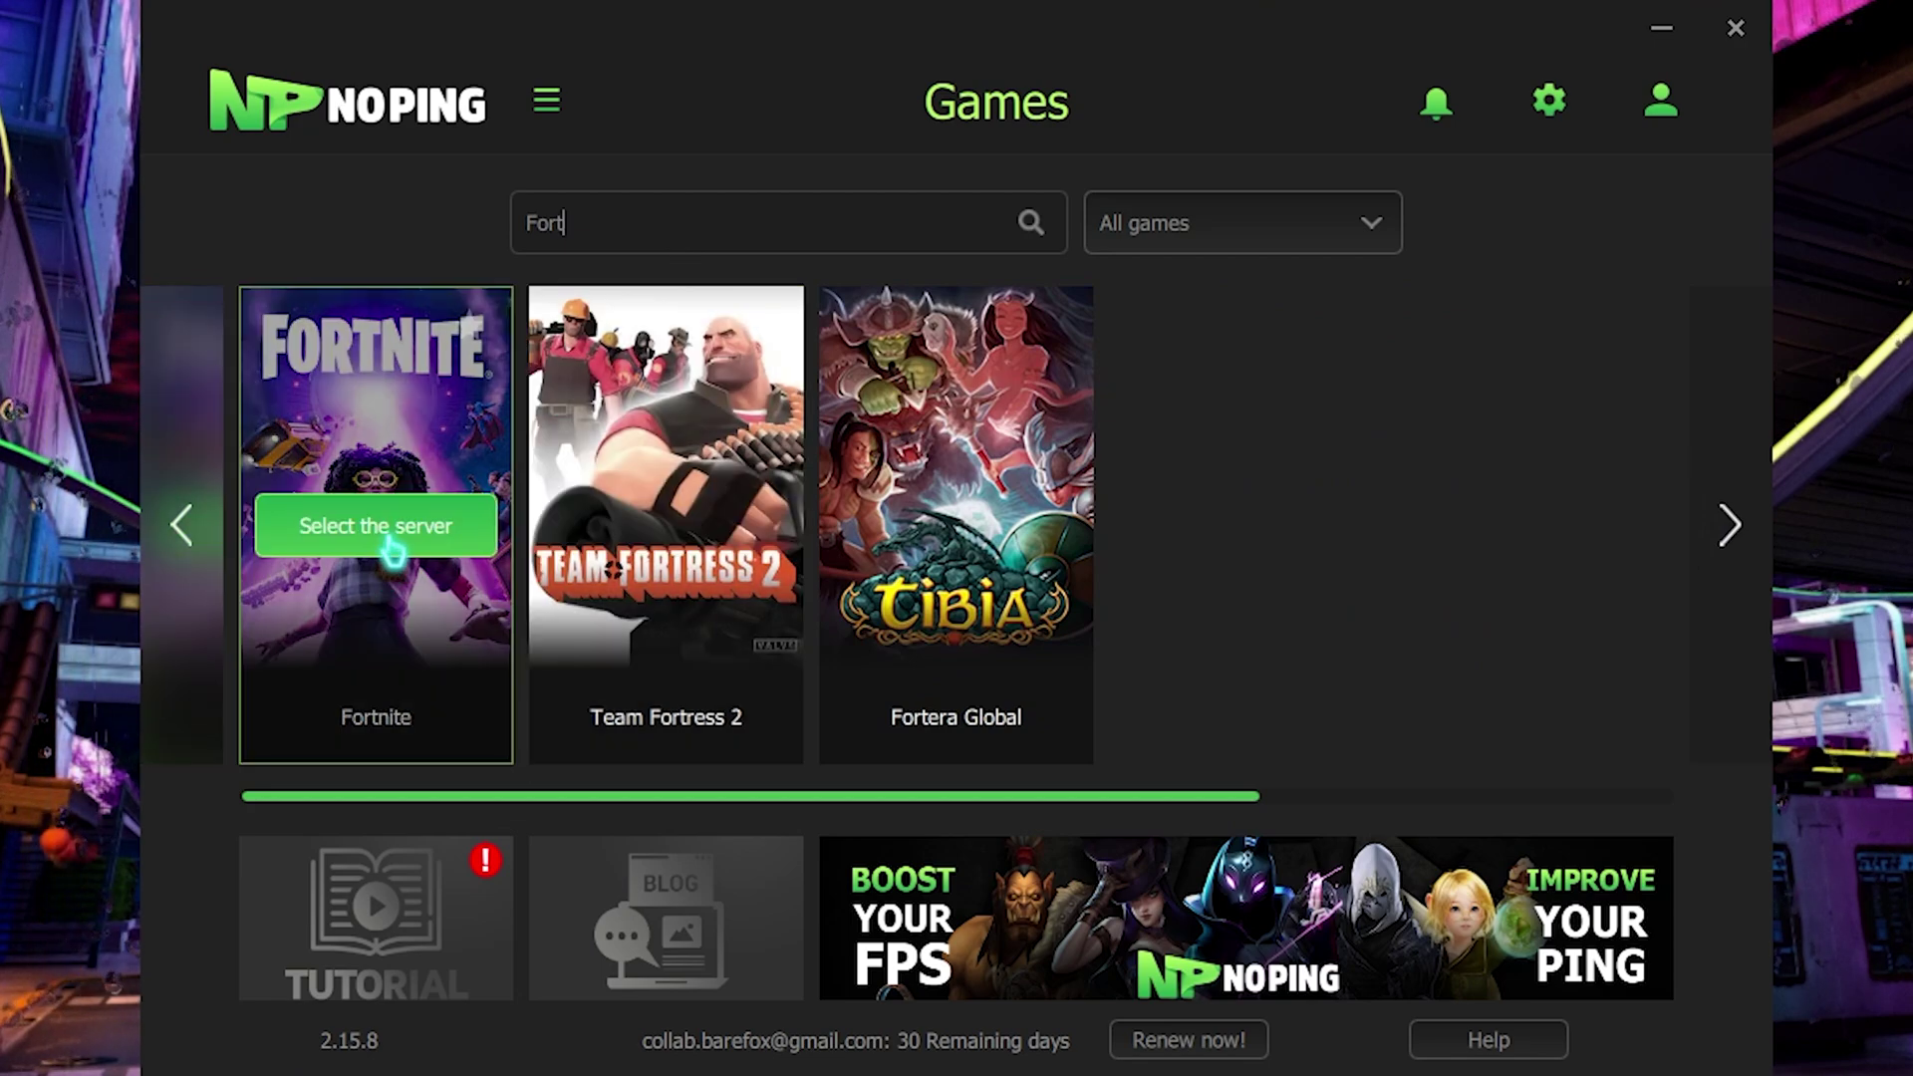
pyautogui.click(340, 596)
# Select the Singapore 13 premium server in the Asia group and optimize Fortnite with it
pyautogui.scroll(-15, 877, 605)
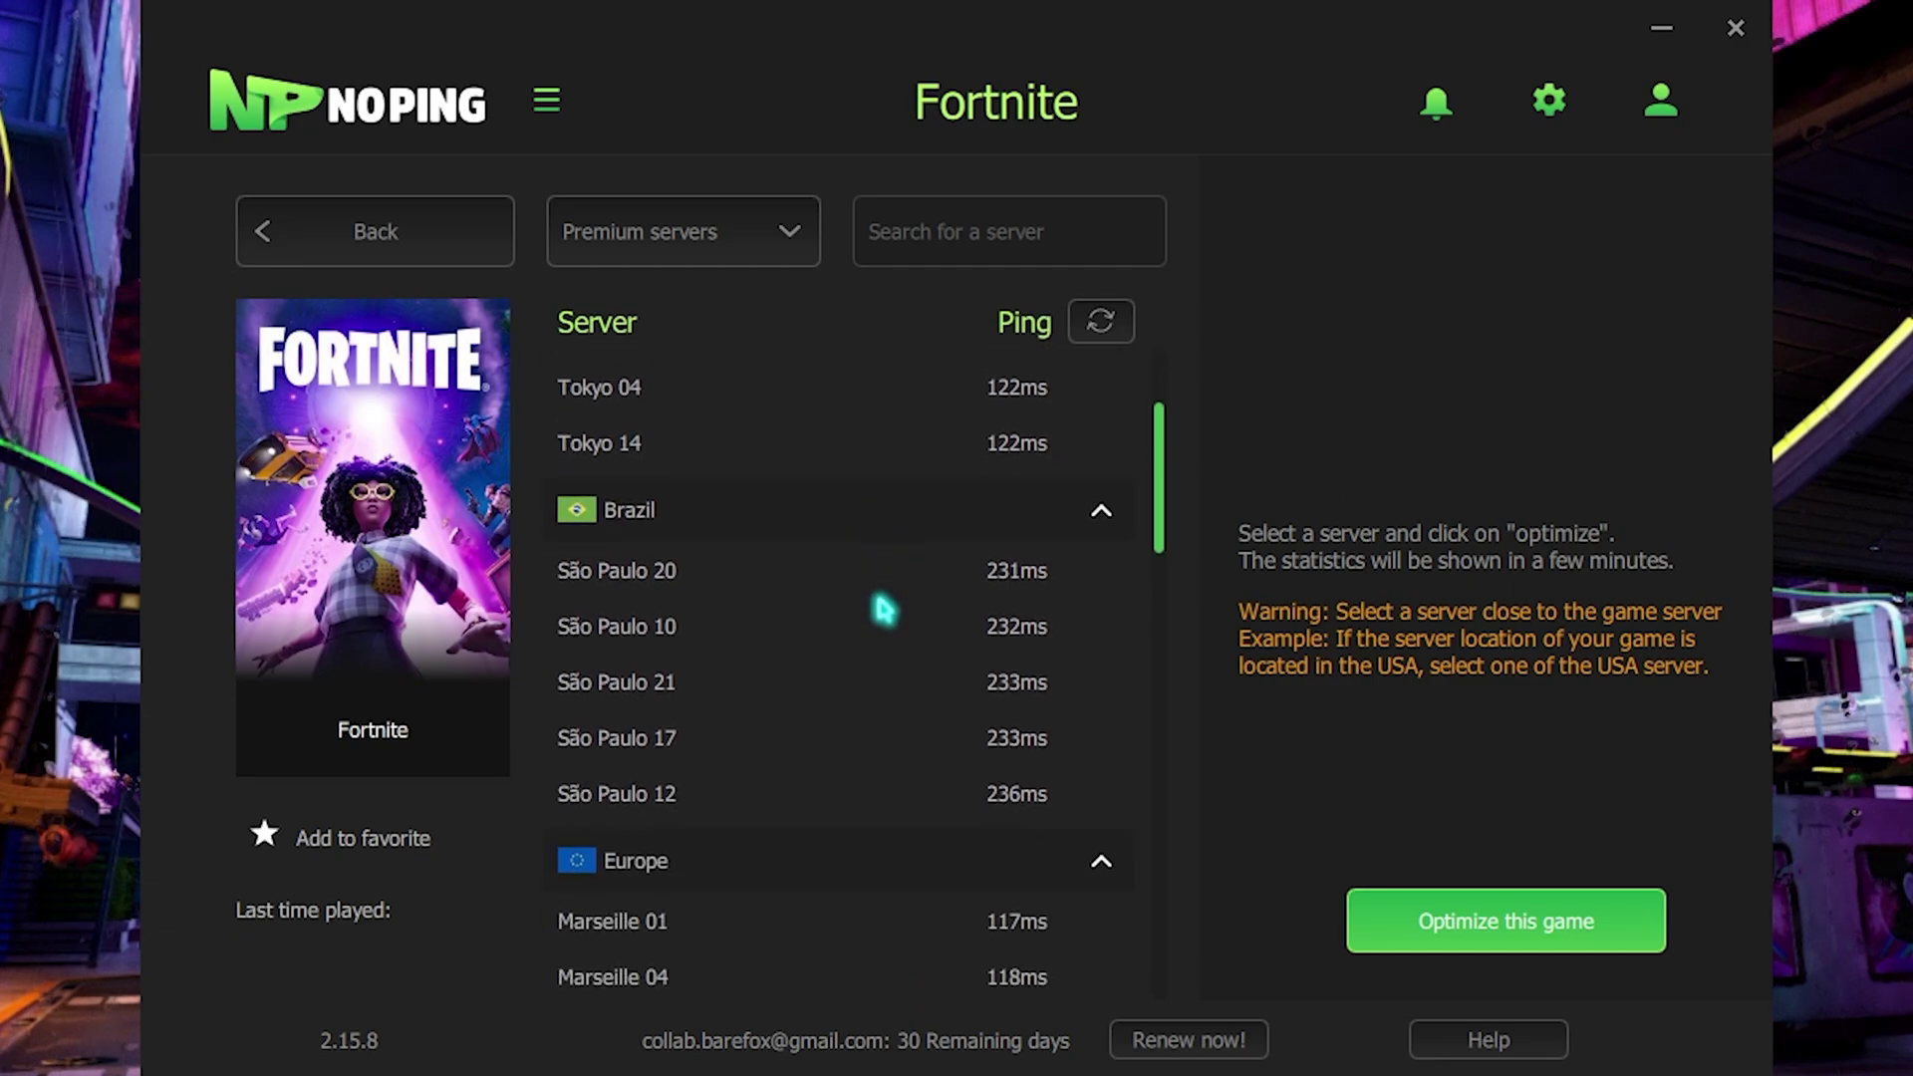
pyautogui.scroll(15, 879, 593)
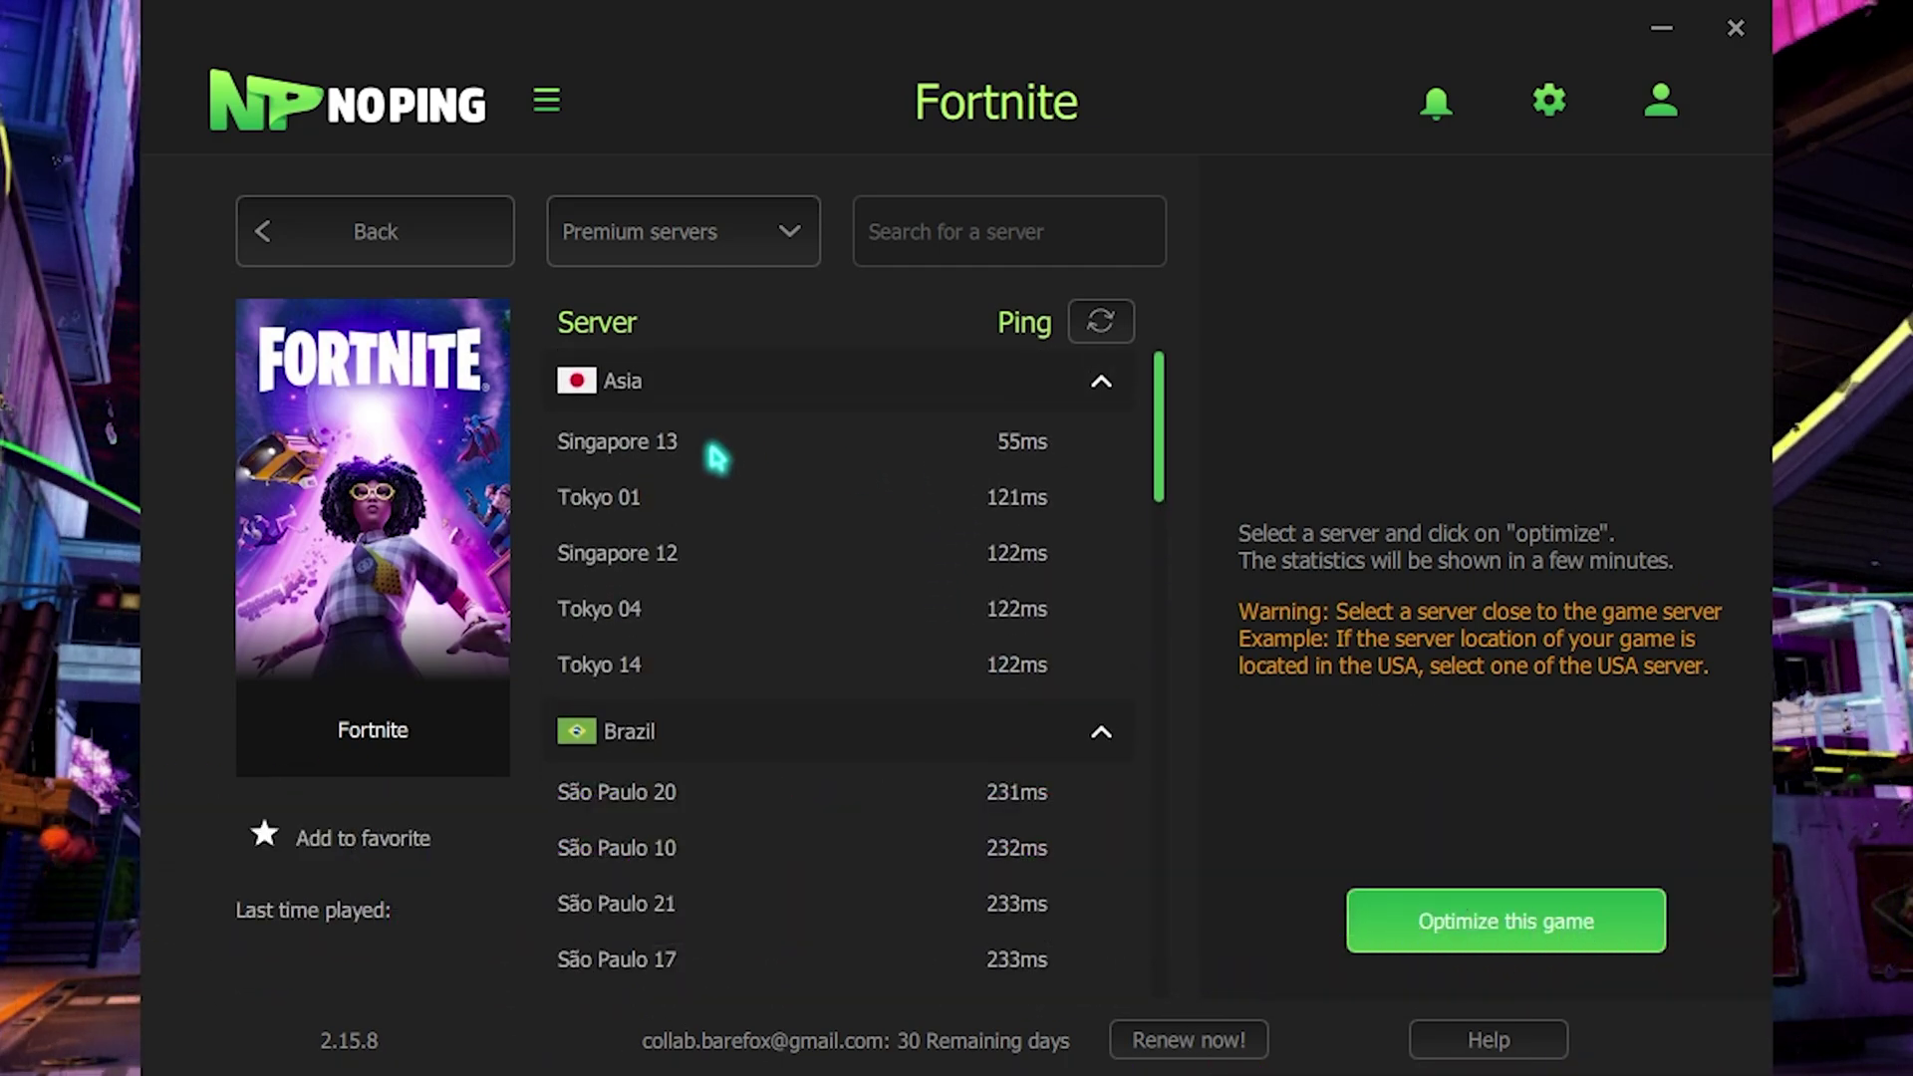
pyautogui.click(630, 450)
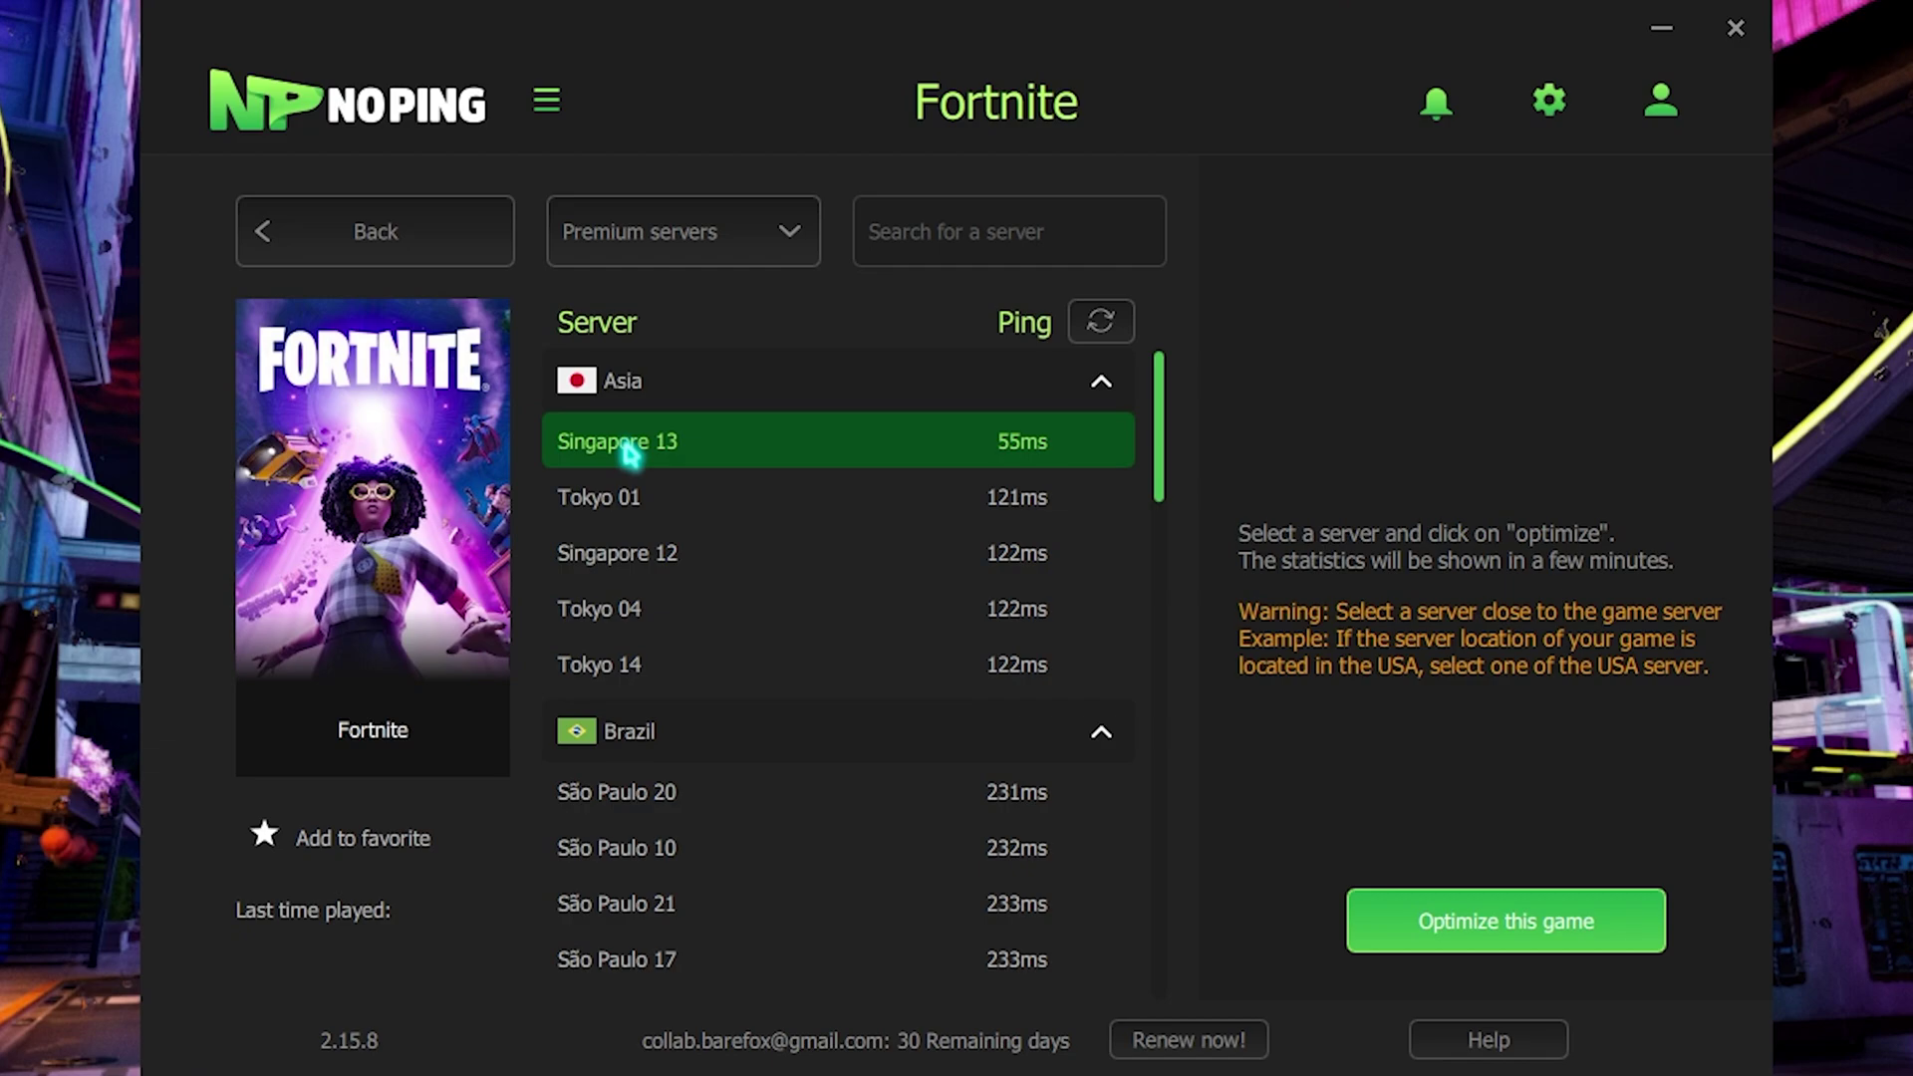
pyautogui.click(1539, 945)
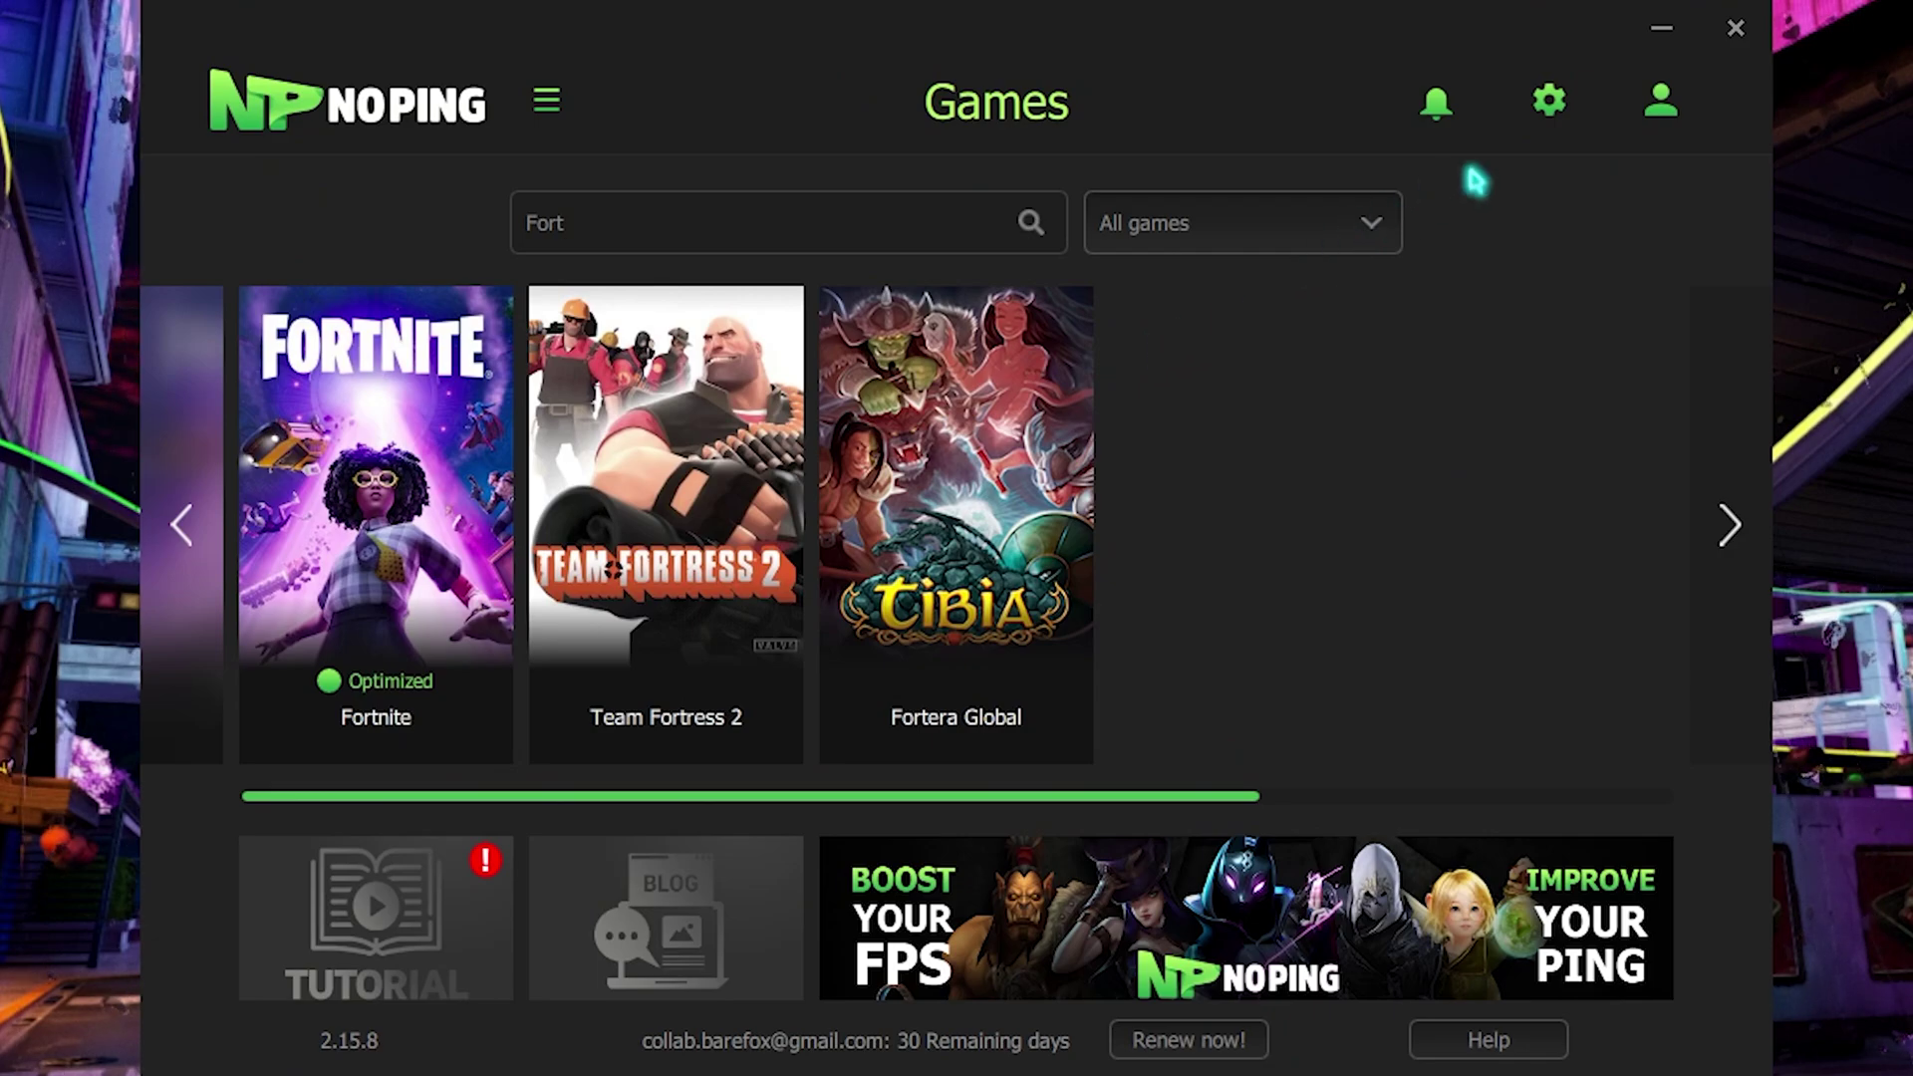
# Examine the Turbo Games and Boost Fps options in the NoPing settings, and close them
pyautogui.click(1552, 101)
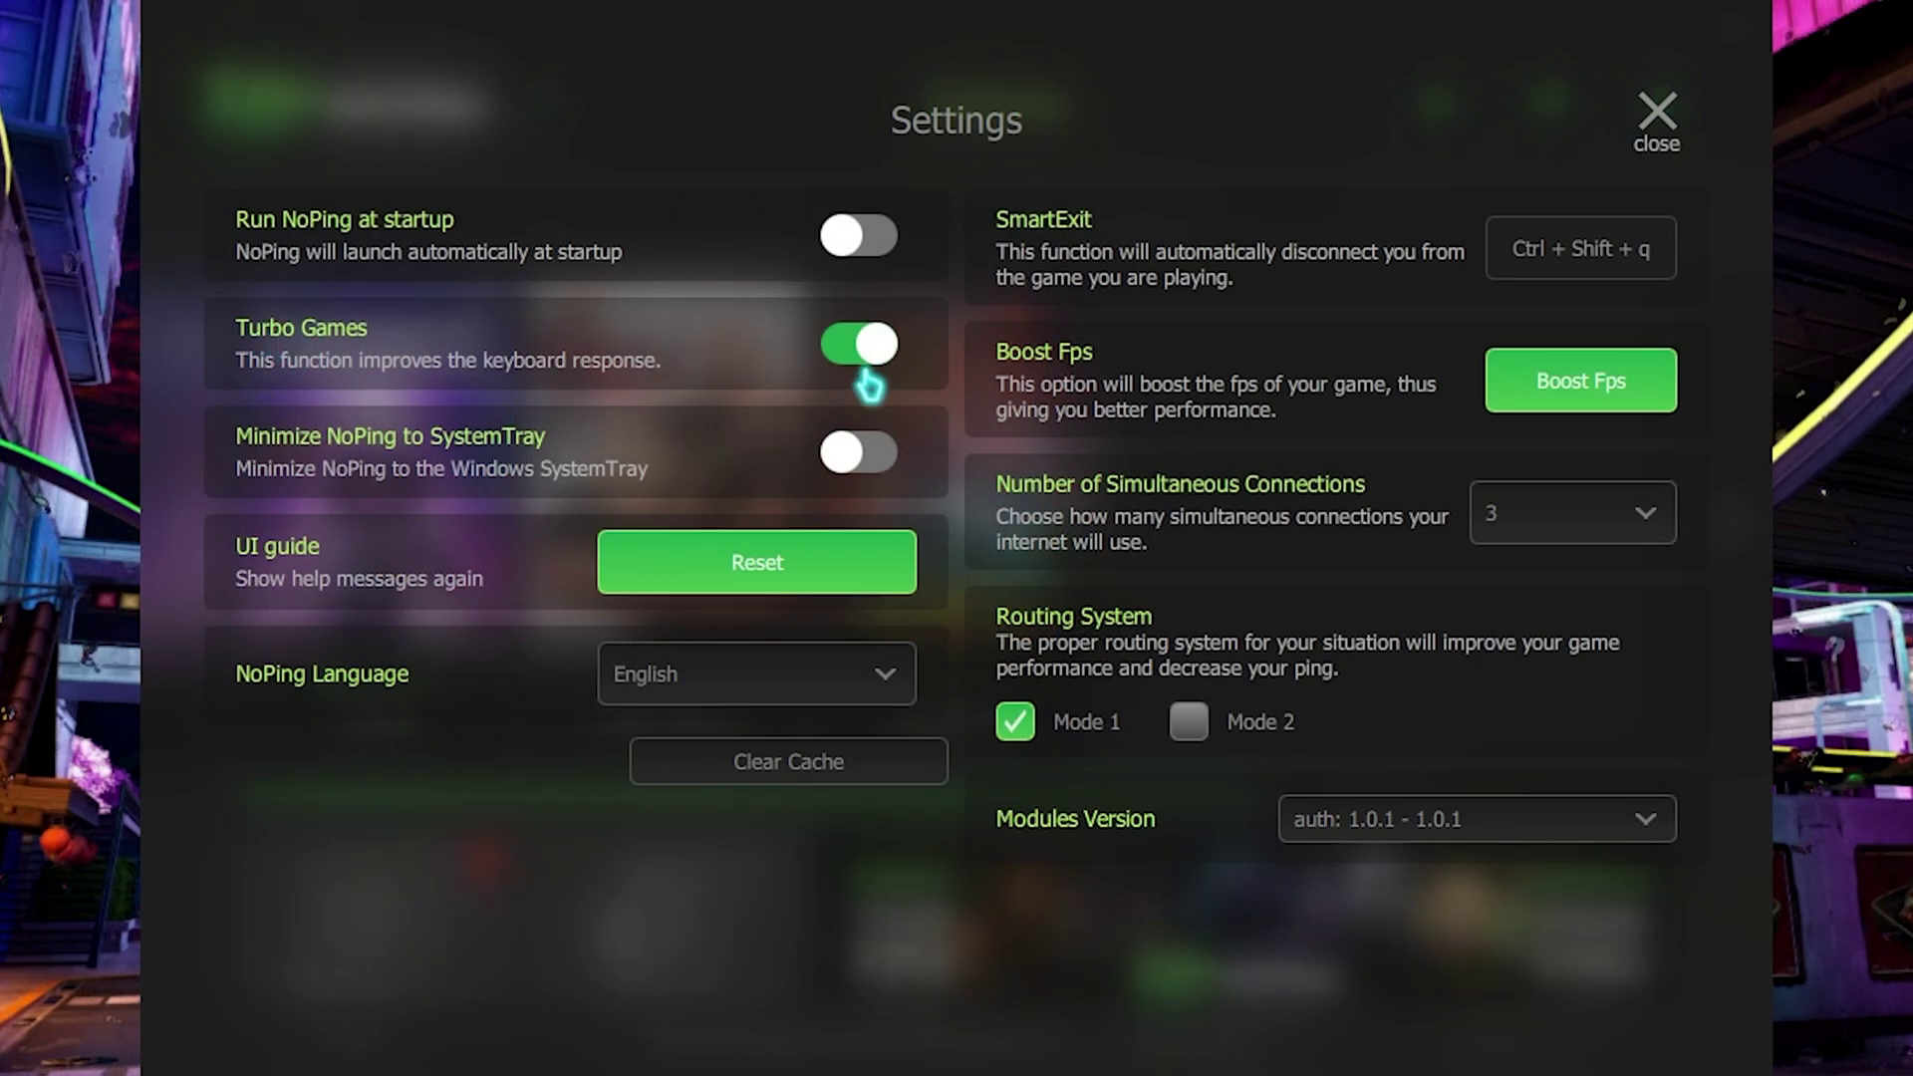
pyautogui.click(1584, 381)
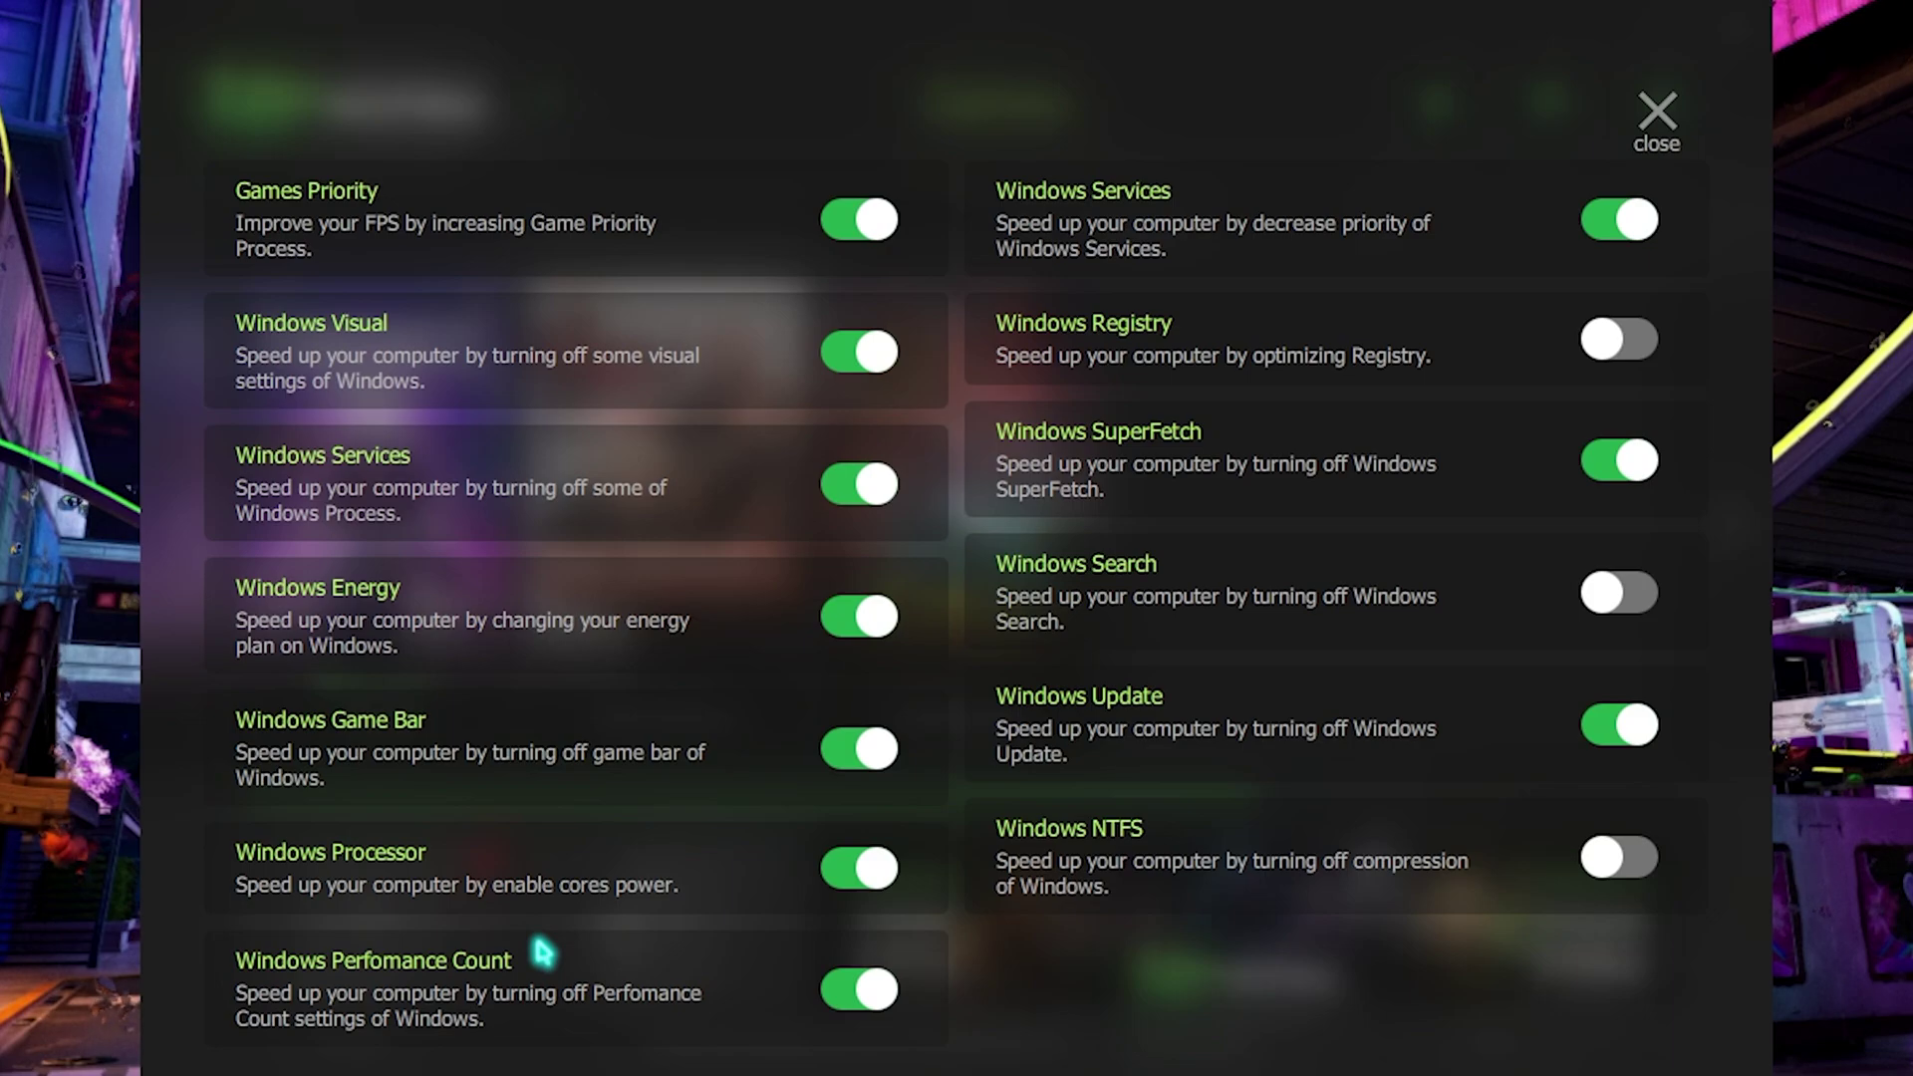
pyautogui.click(1669, 138)
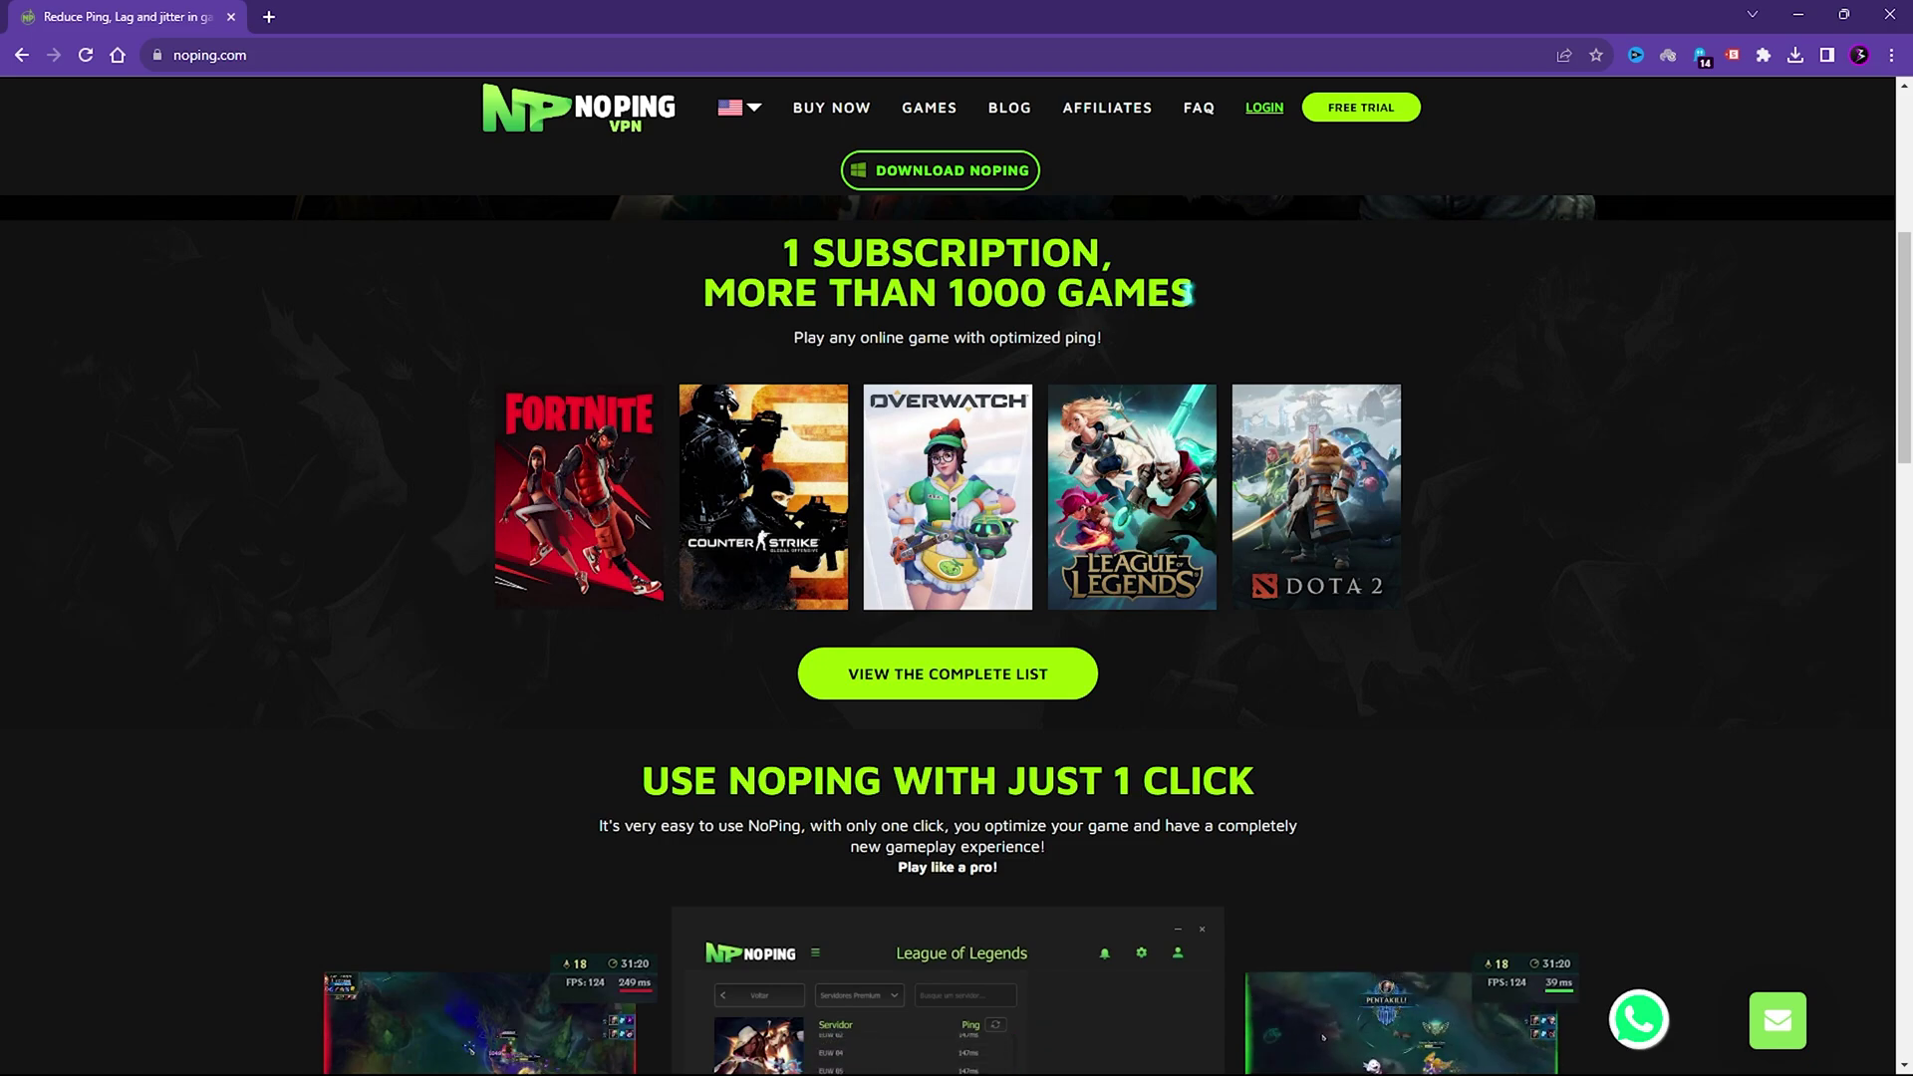
pyautogui.scroll(6, 1188, 292)
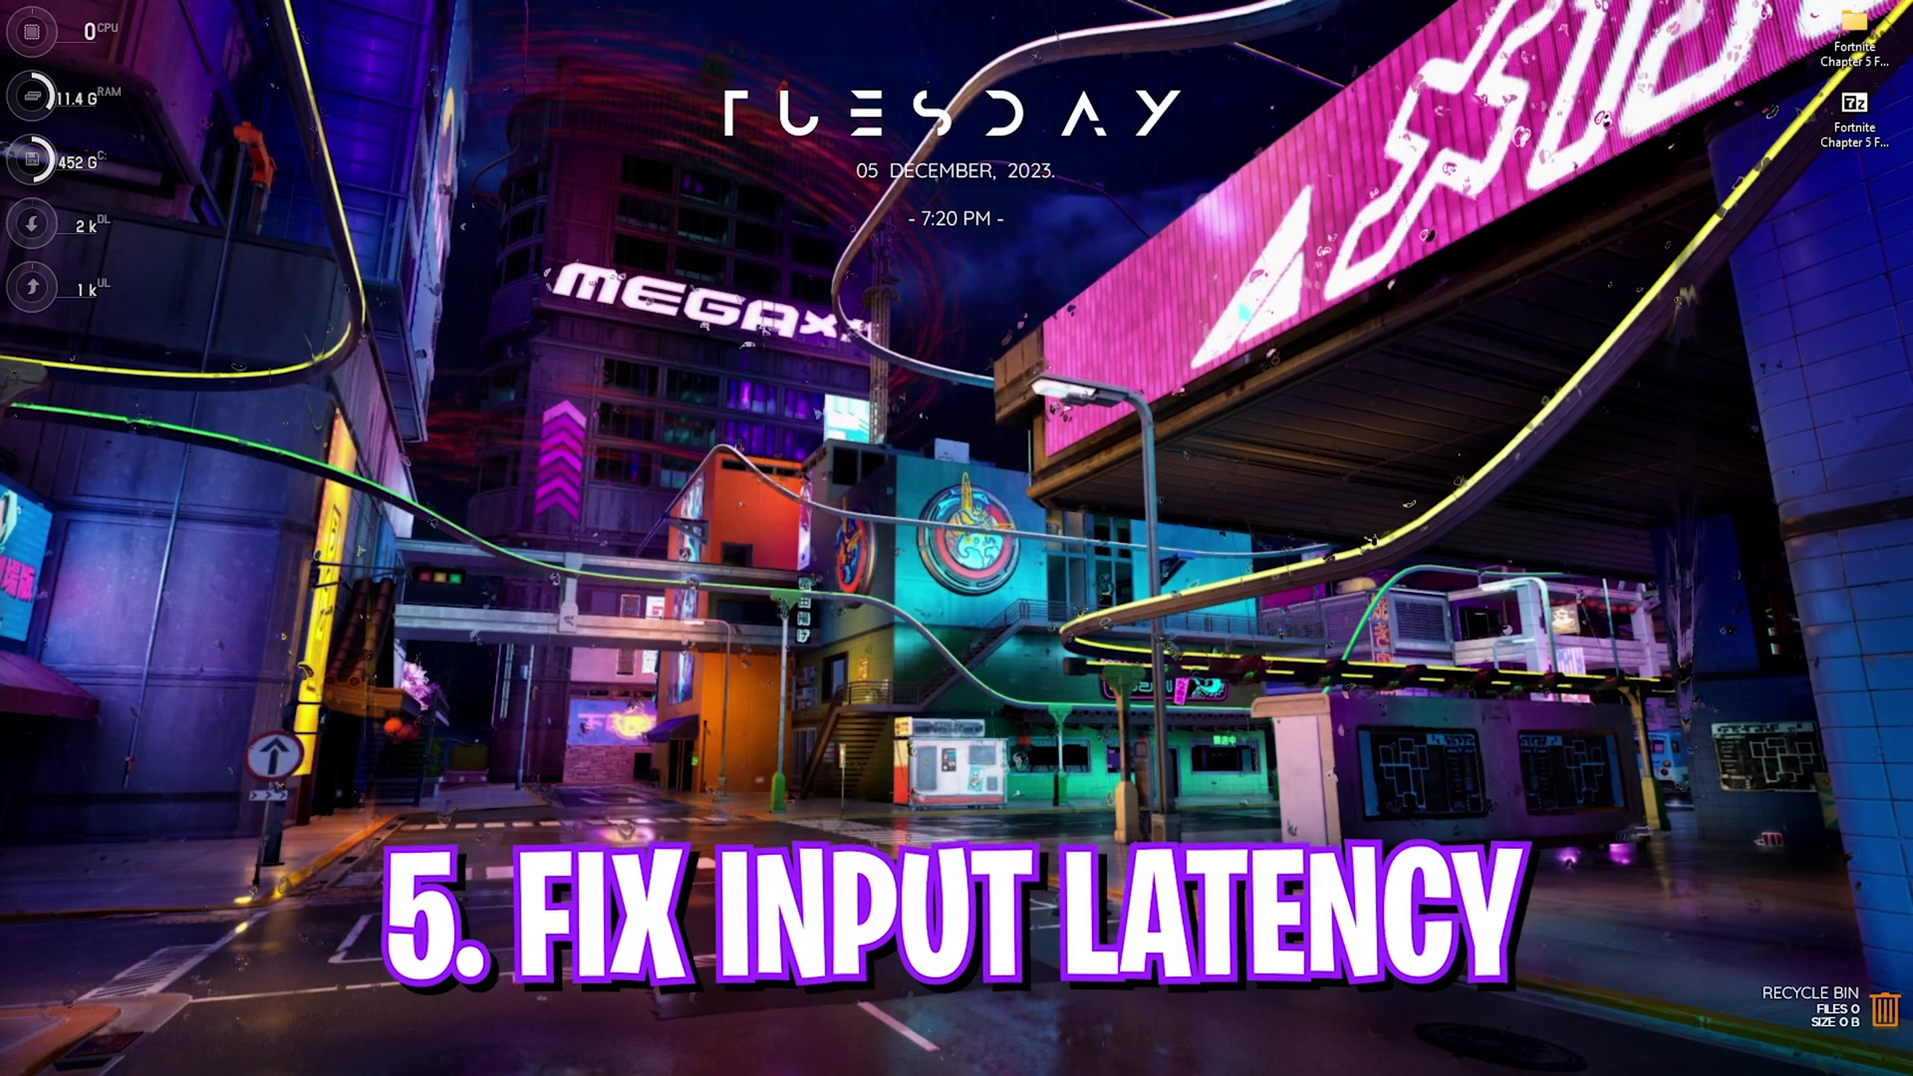
# Search Windows for Device Manager, open it and maximize its window
pyautogui.press('super')
pyautogui.write('discord')
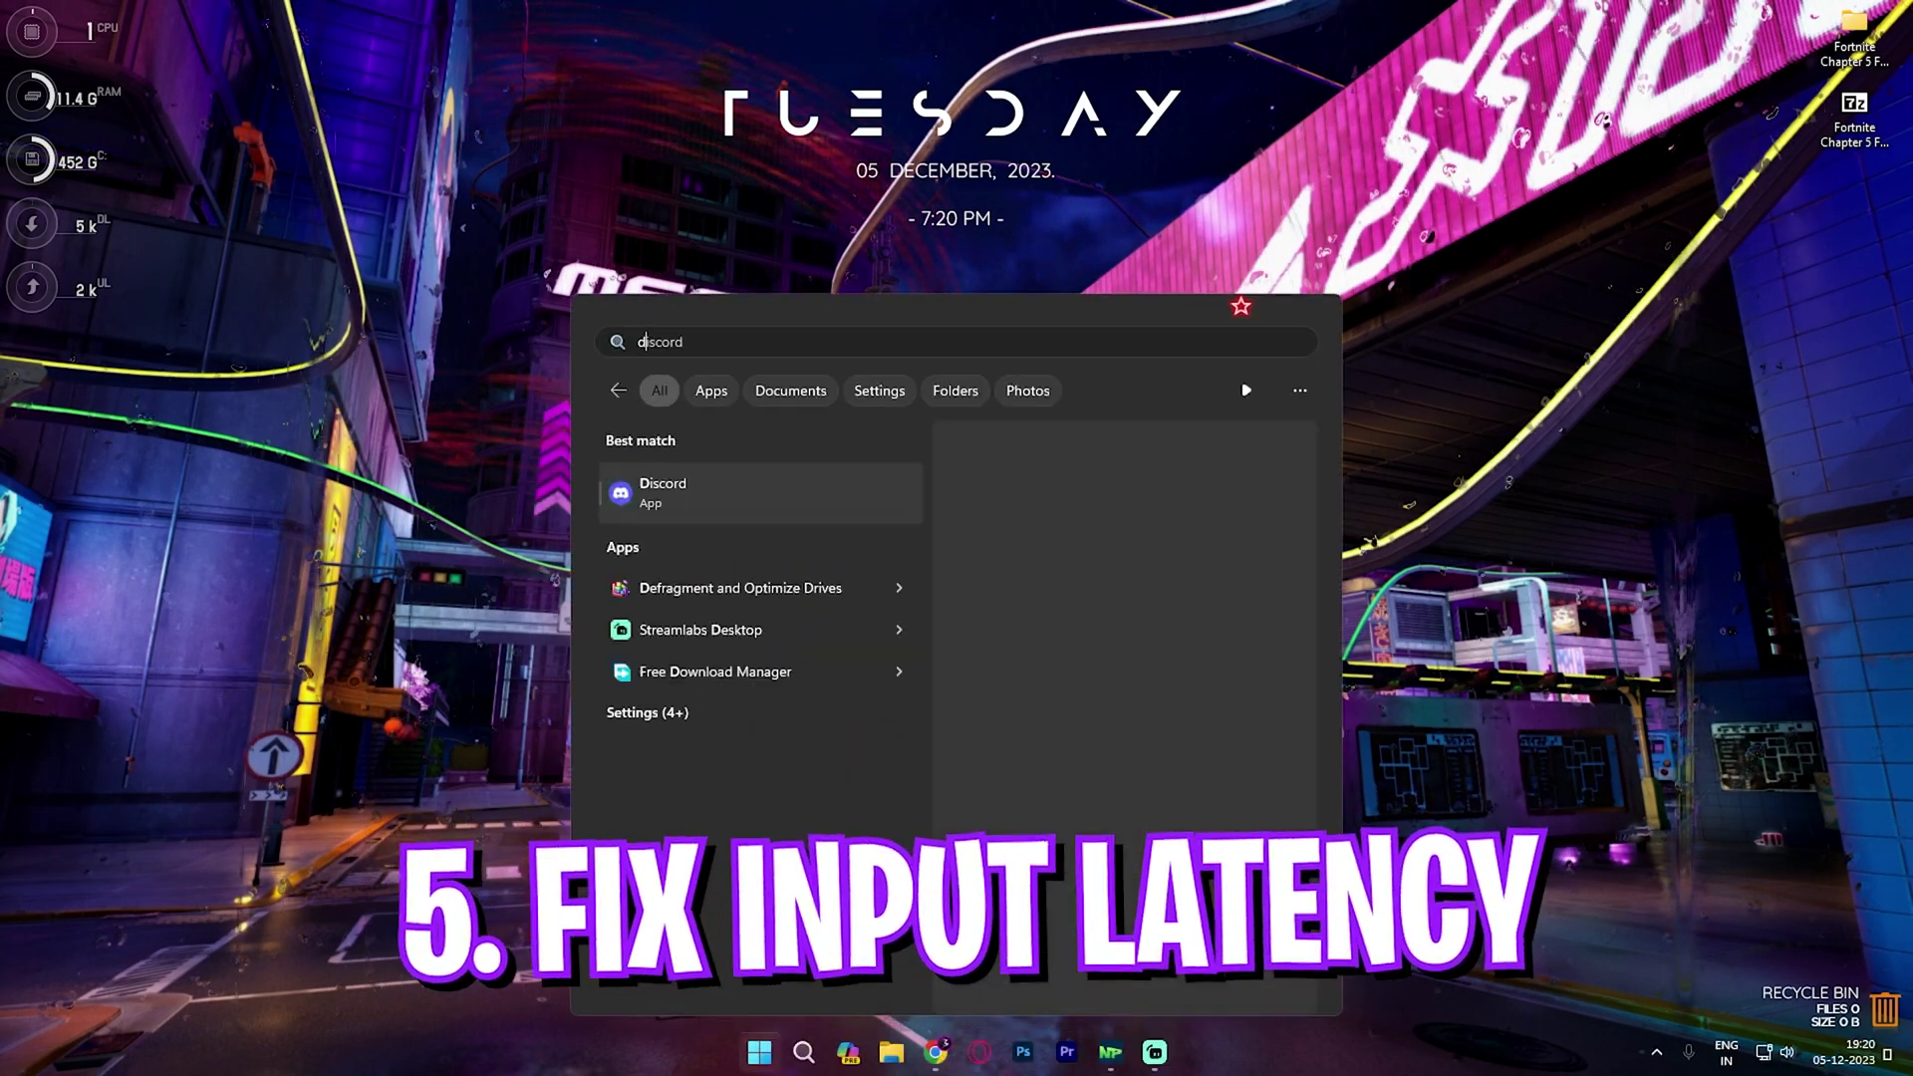
pyautogui.write('device manager')
pyautogui.press('Return')
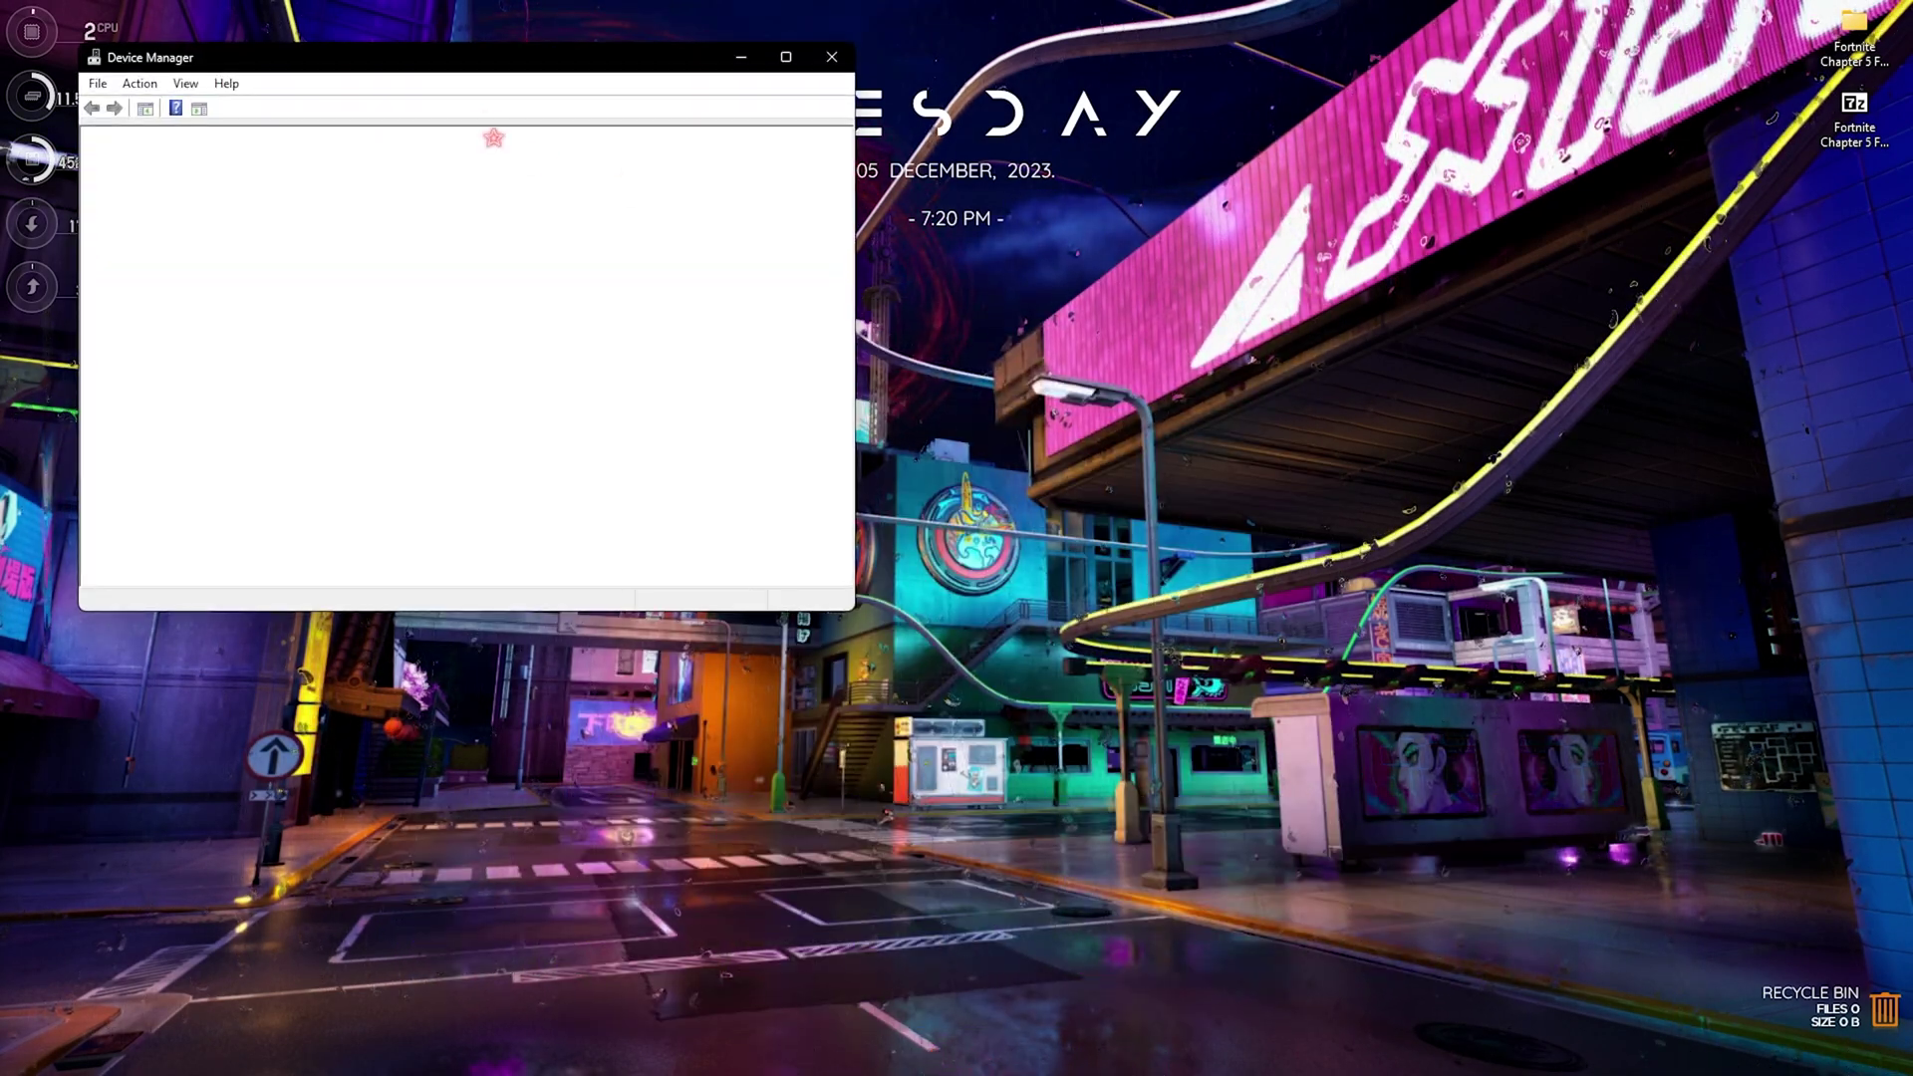
pyautogui.doubleClick(470, 60)
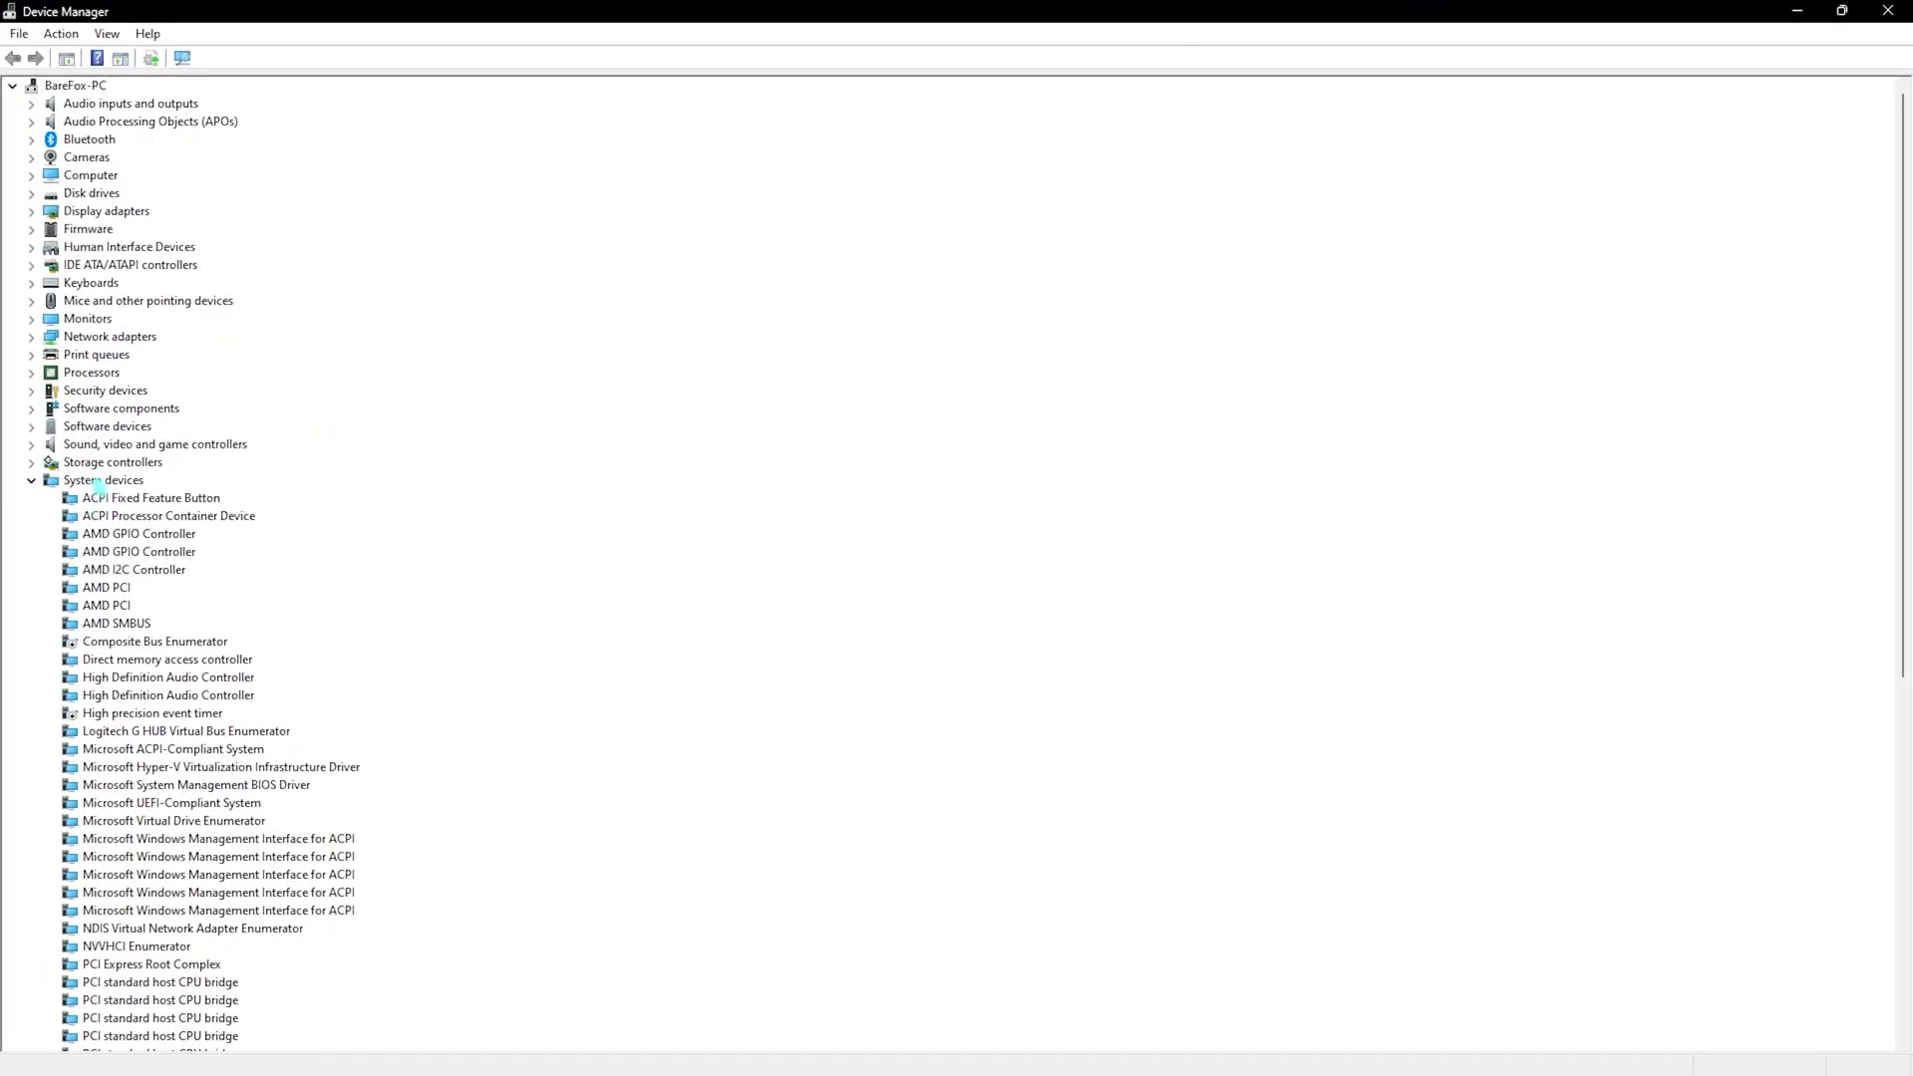
# Review the High precision event timer and Composite Bus Enumerator under System devices, and check the enumerator's available device actions
pyautogui.click(152, 712)
pyautogui.scroll(-7, 157, 392)
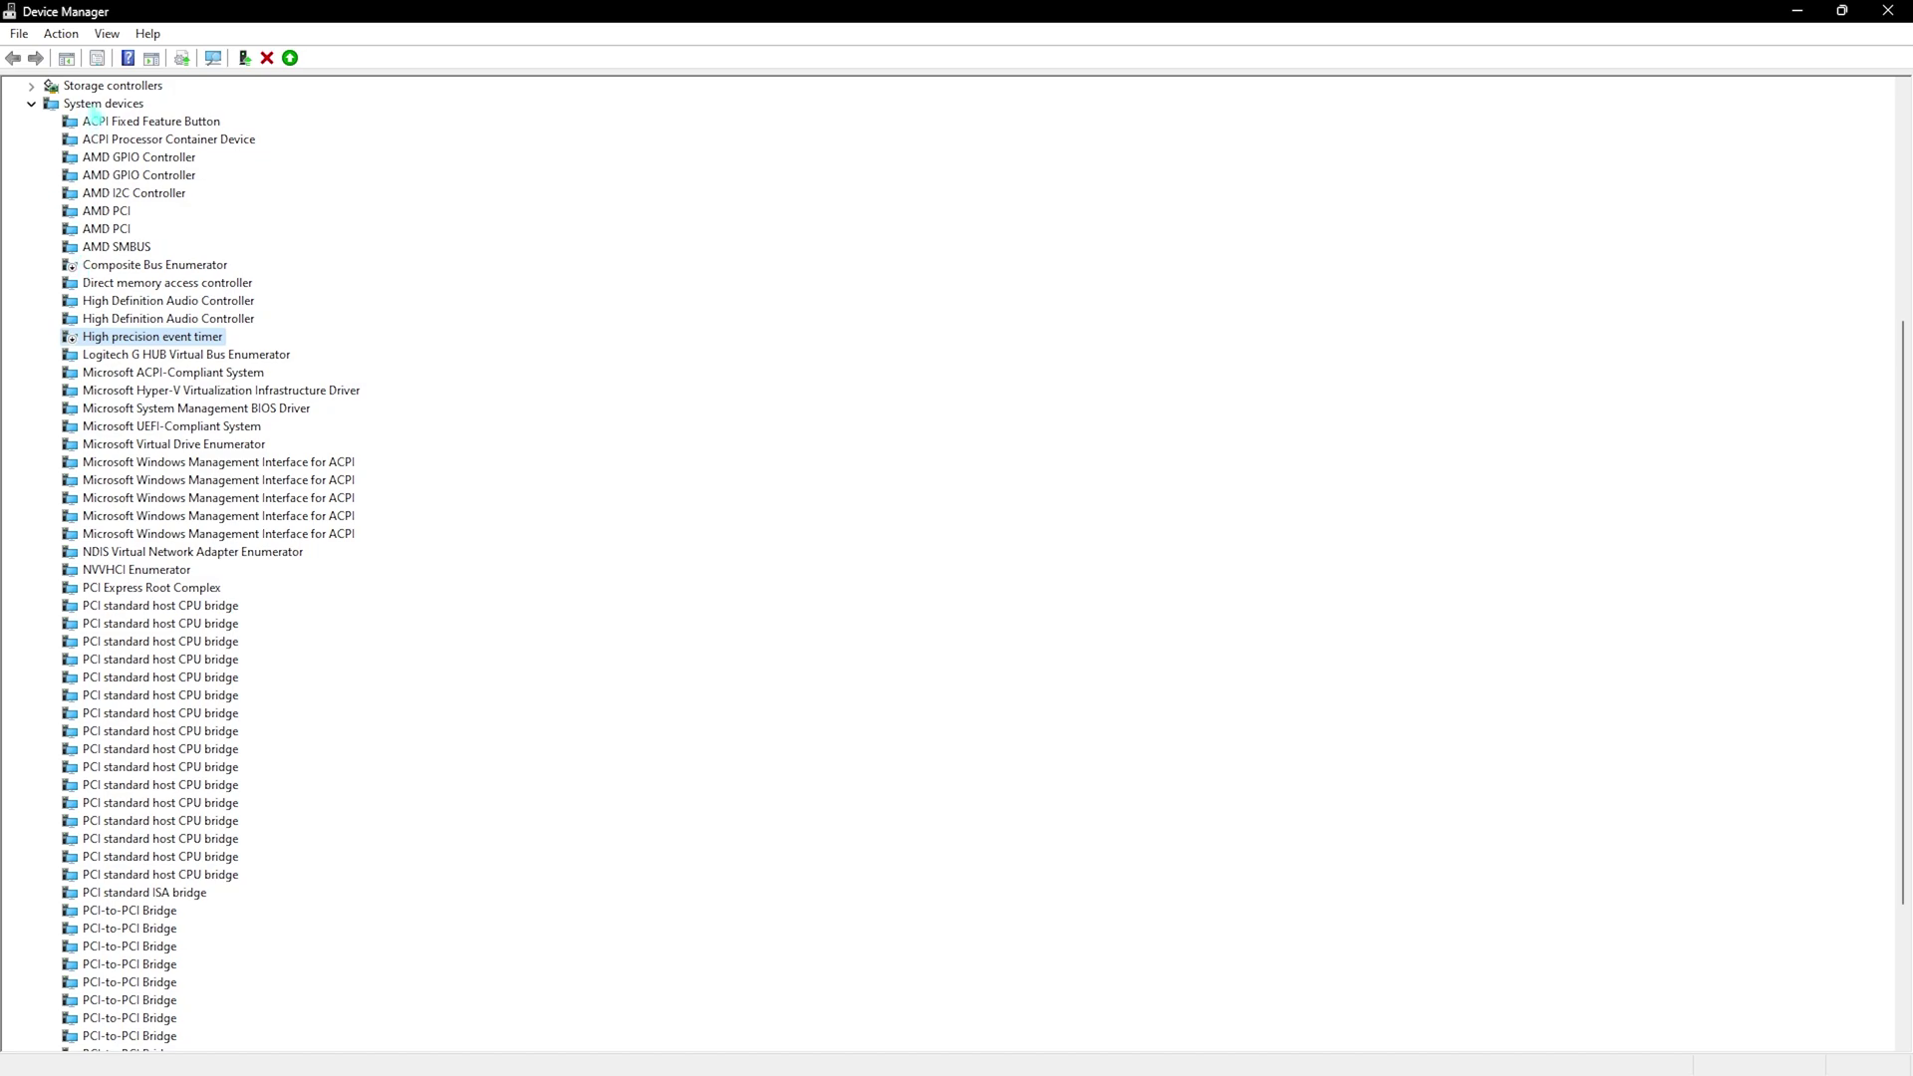
pyautogui.click(140, 265)
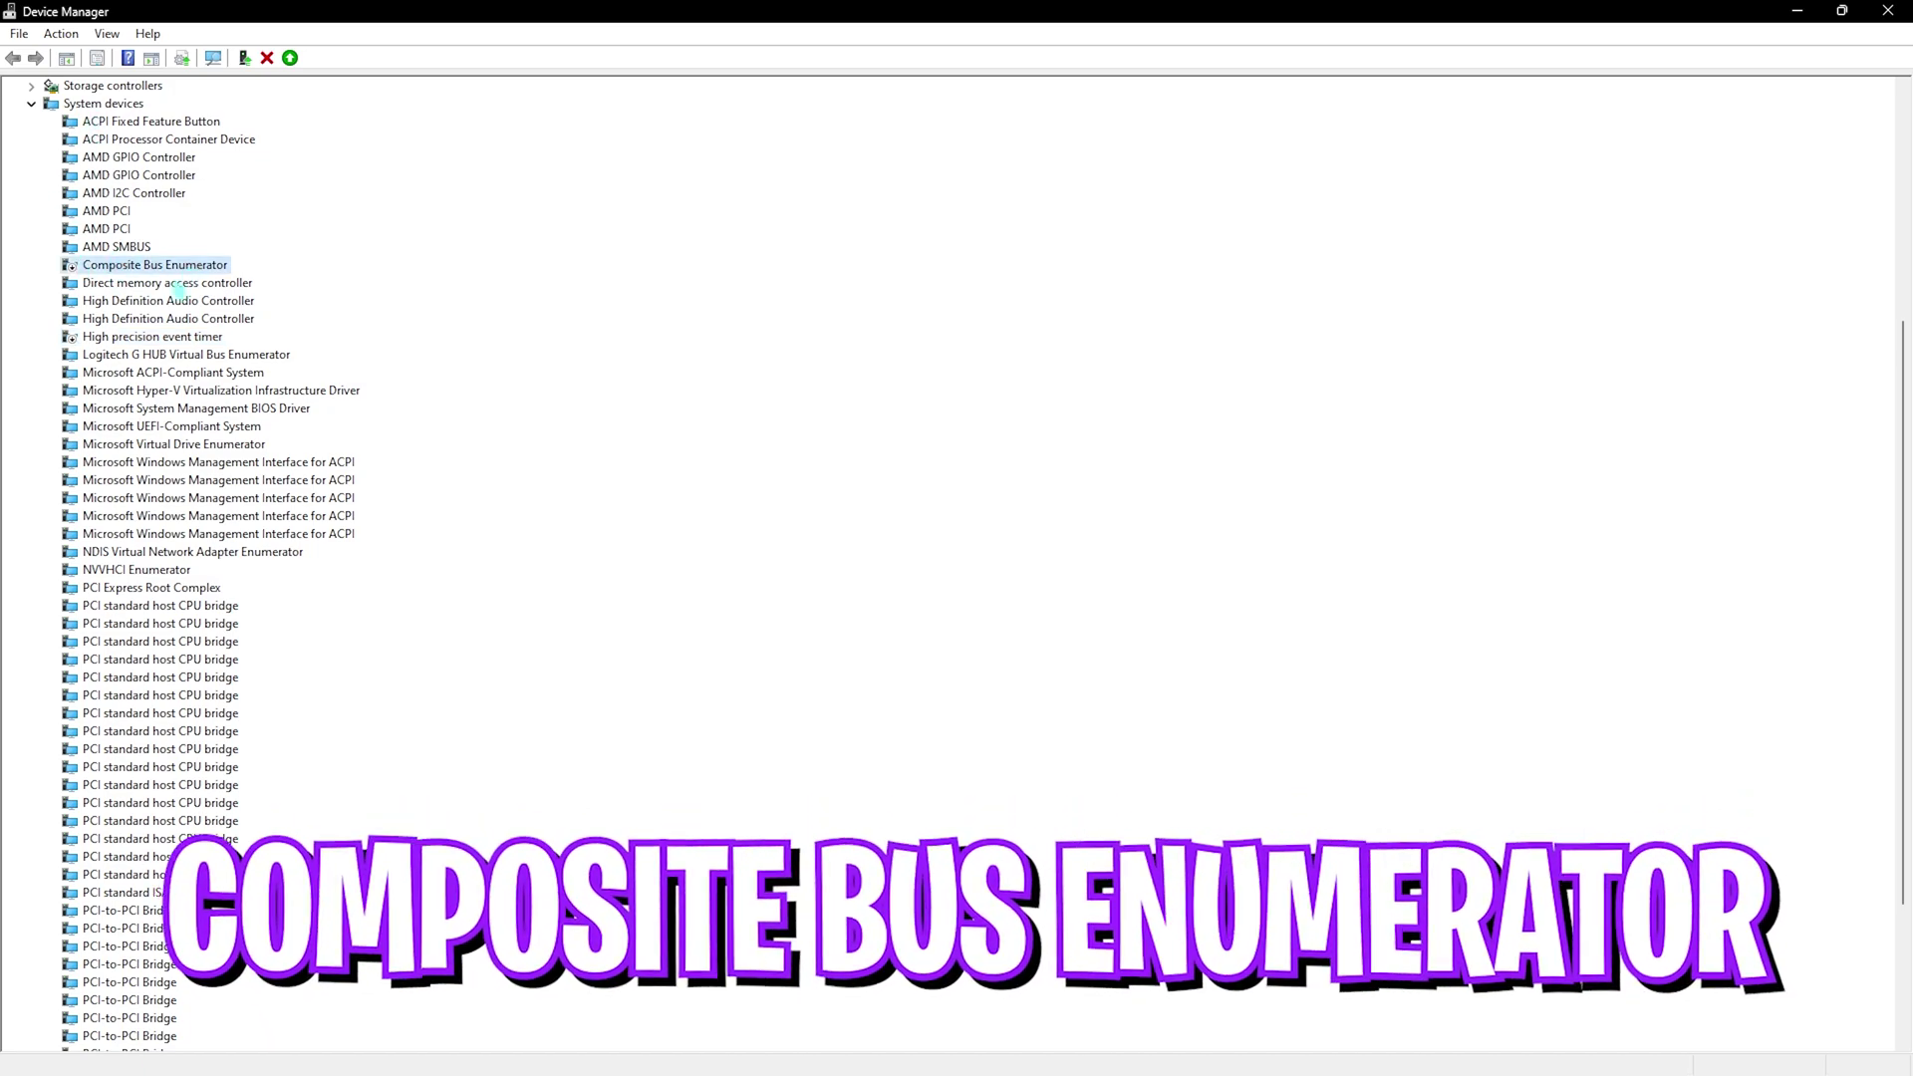
pyautogui.click(124, 338)
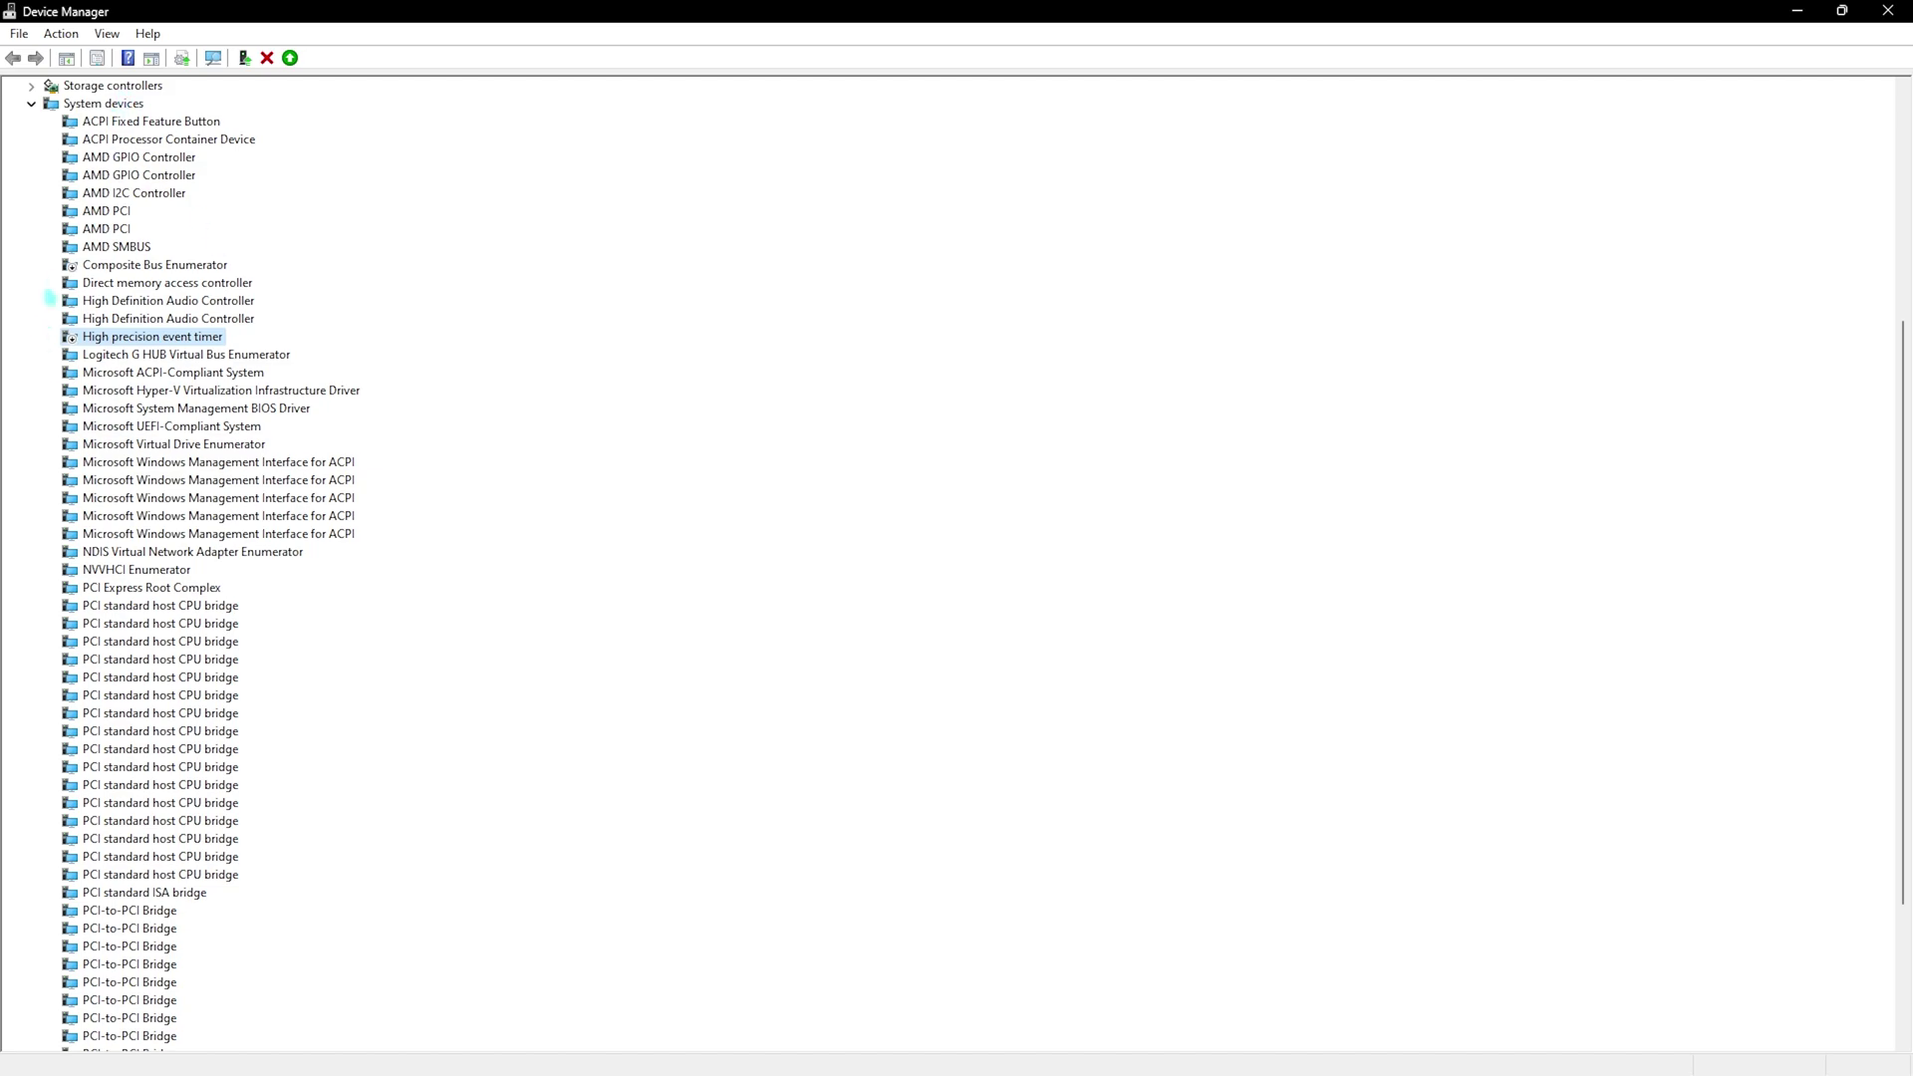
pyautogui.rightClick(97, 267)
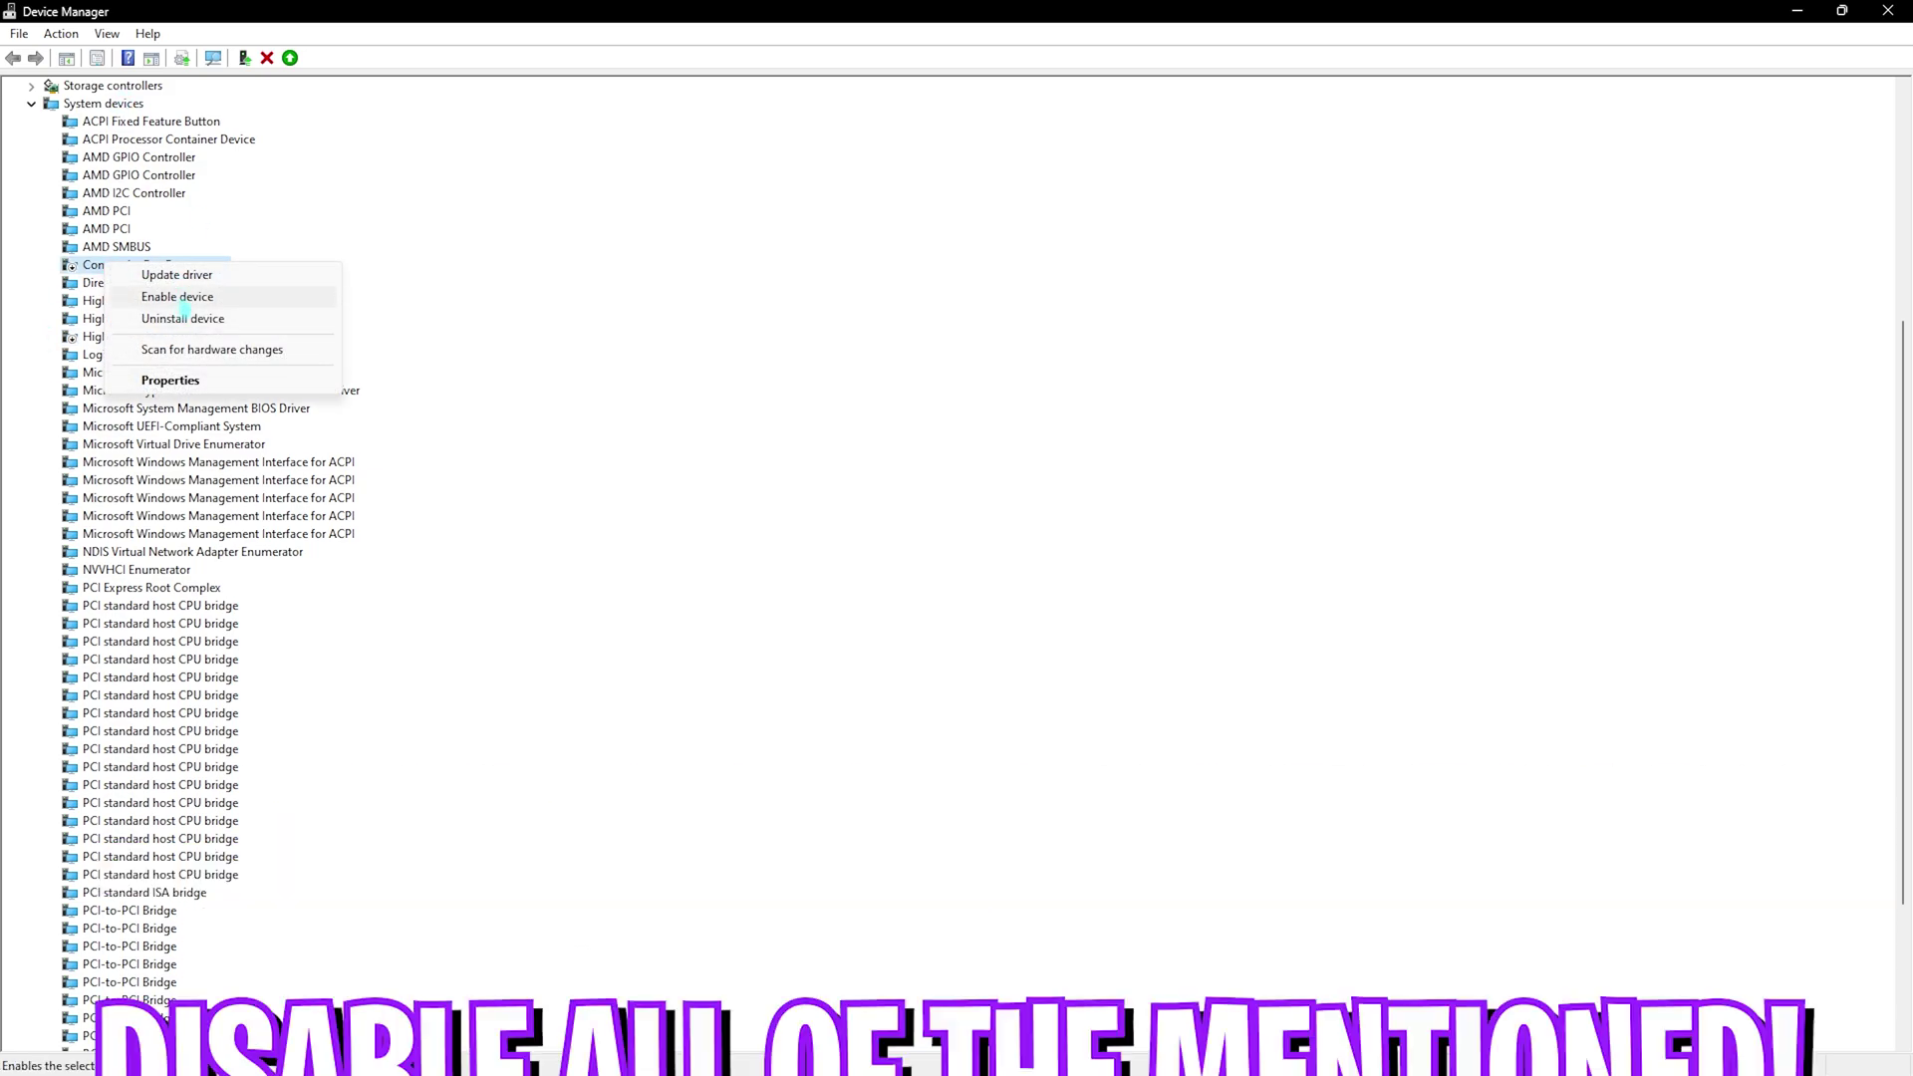
pyautogui.click(786, 389)
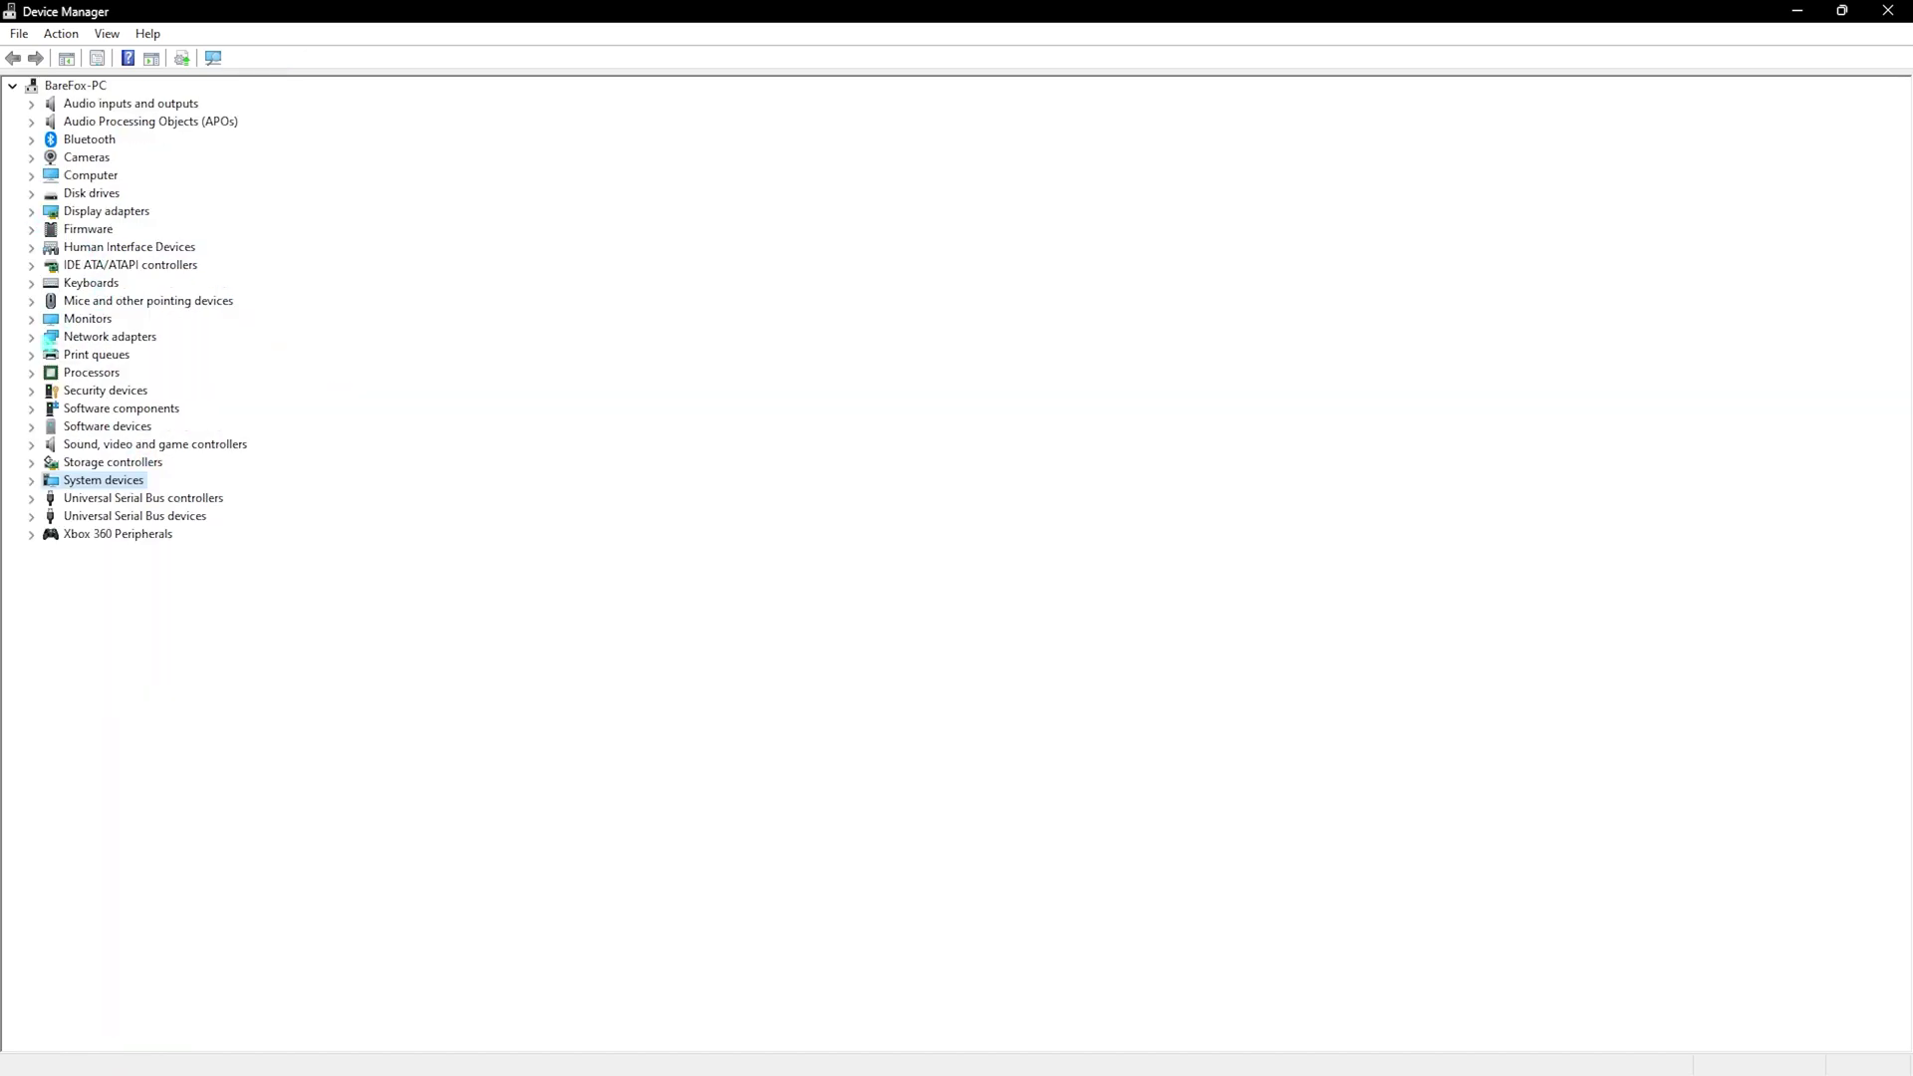
# Check the power management options of the Intel(R) Ethernet Controller (3) I225-V under Network adapters, and close its properties
pyautogui.click(32, 337)
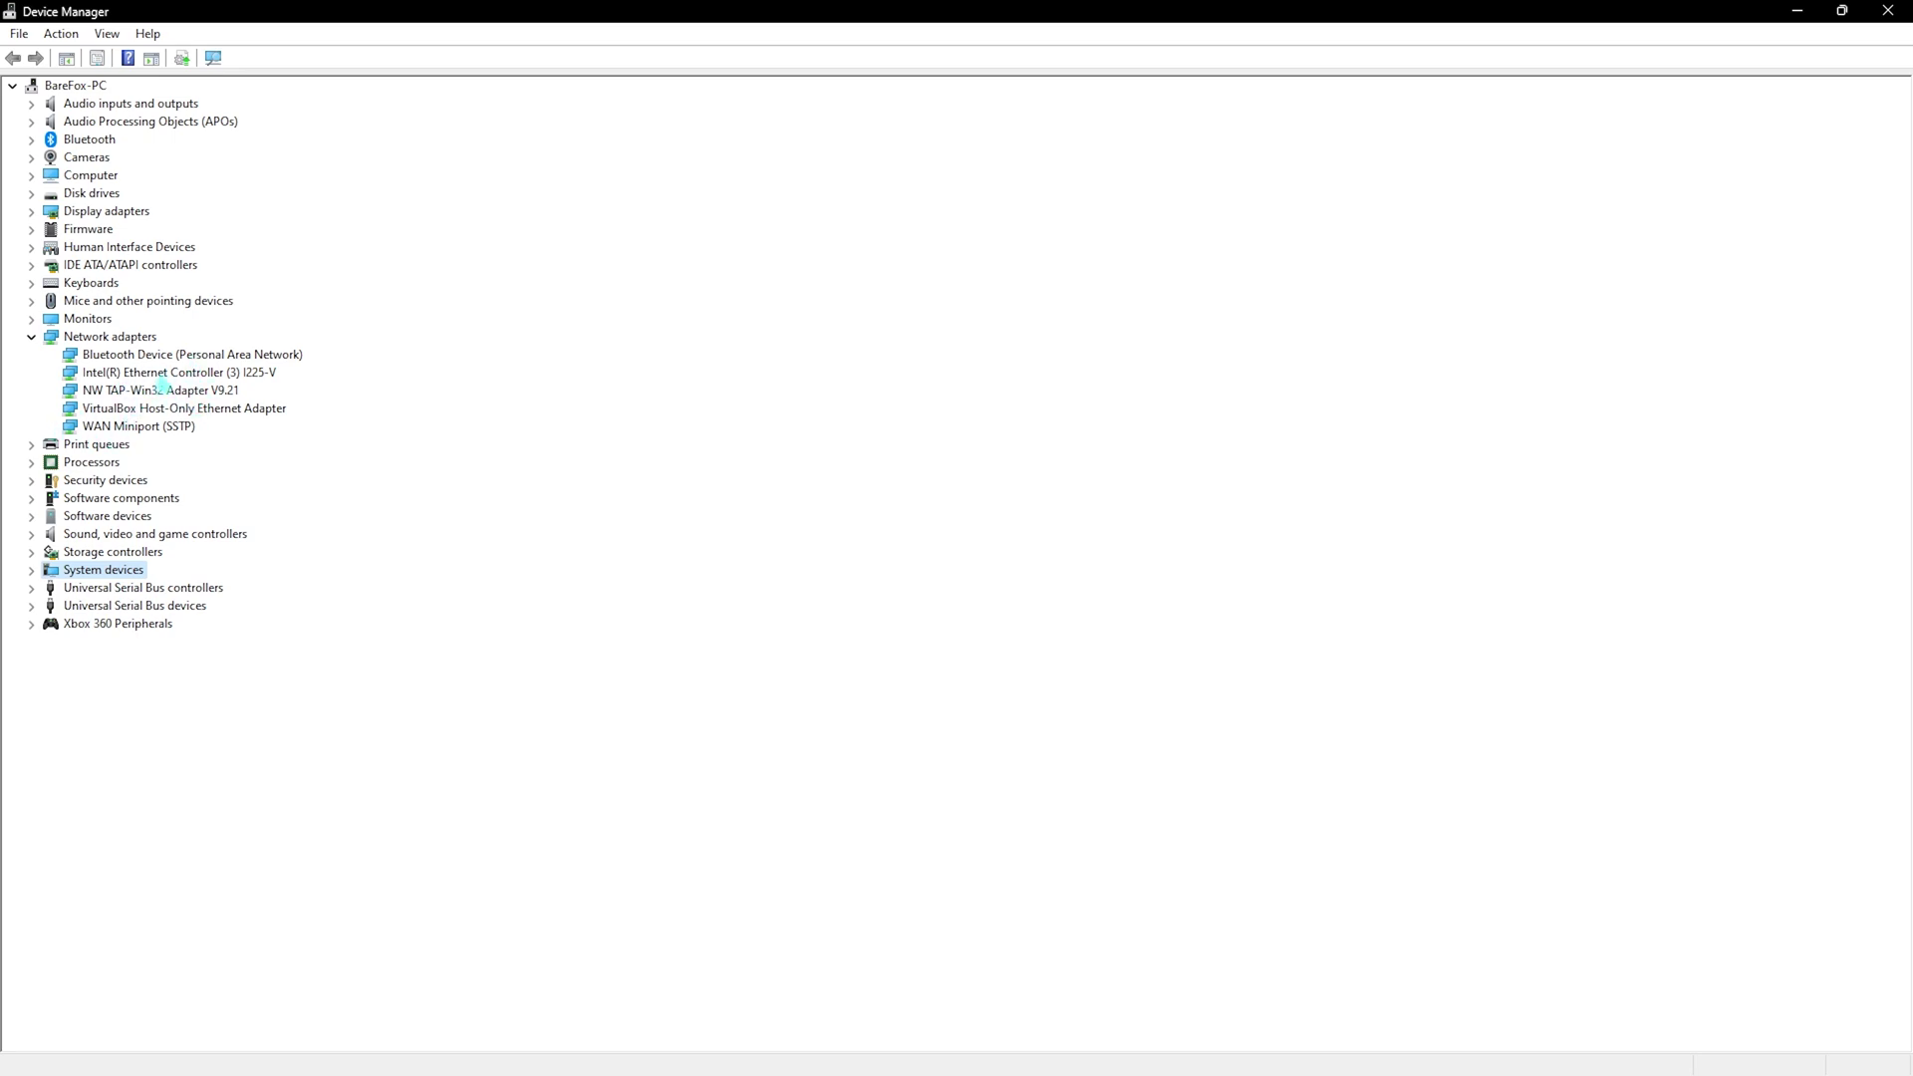
pyautogui.click(130, 373)
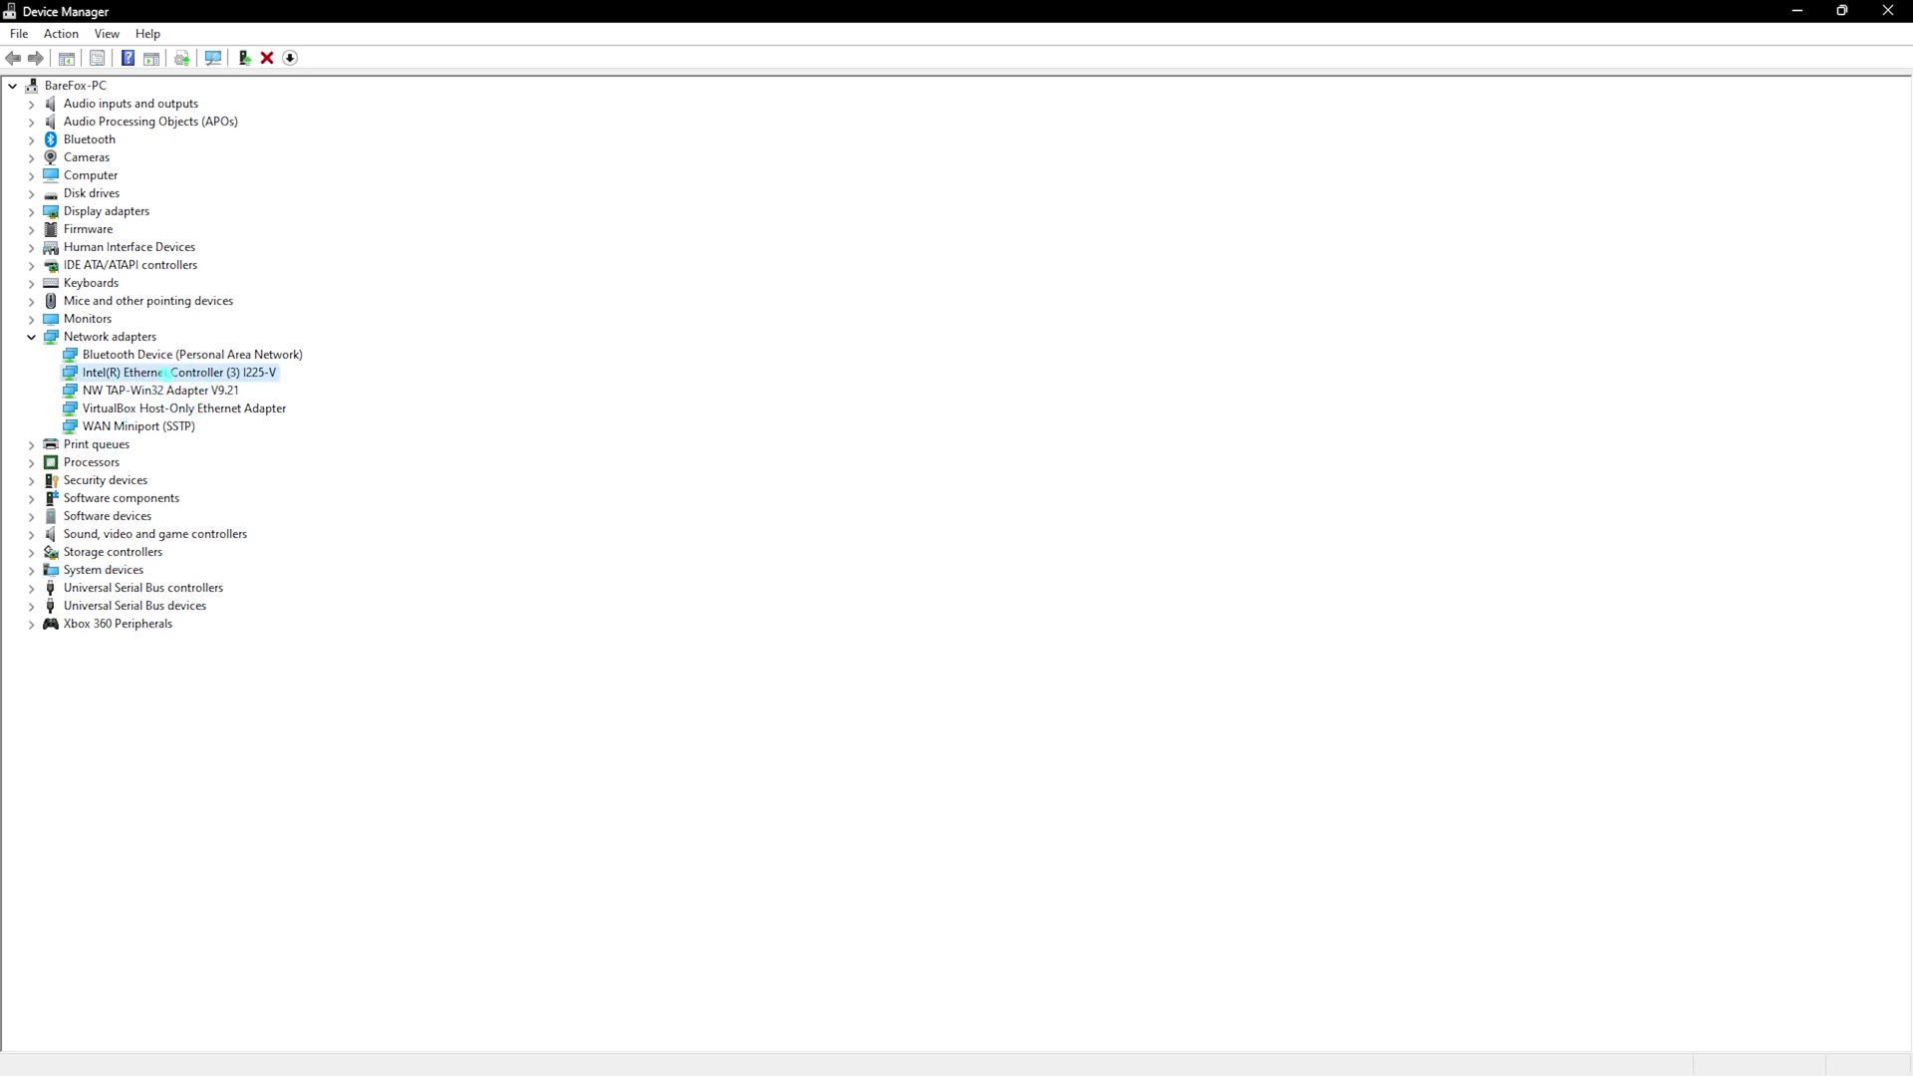
pyautogui.rightClick(164, 373)
pyautogui.click(234, 484)
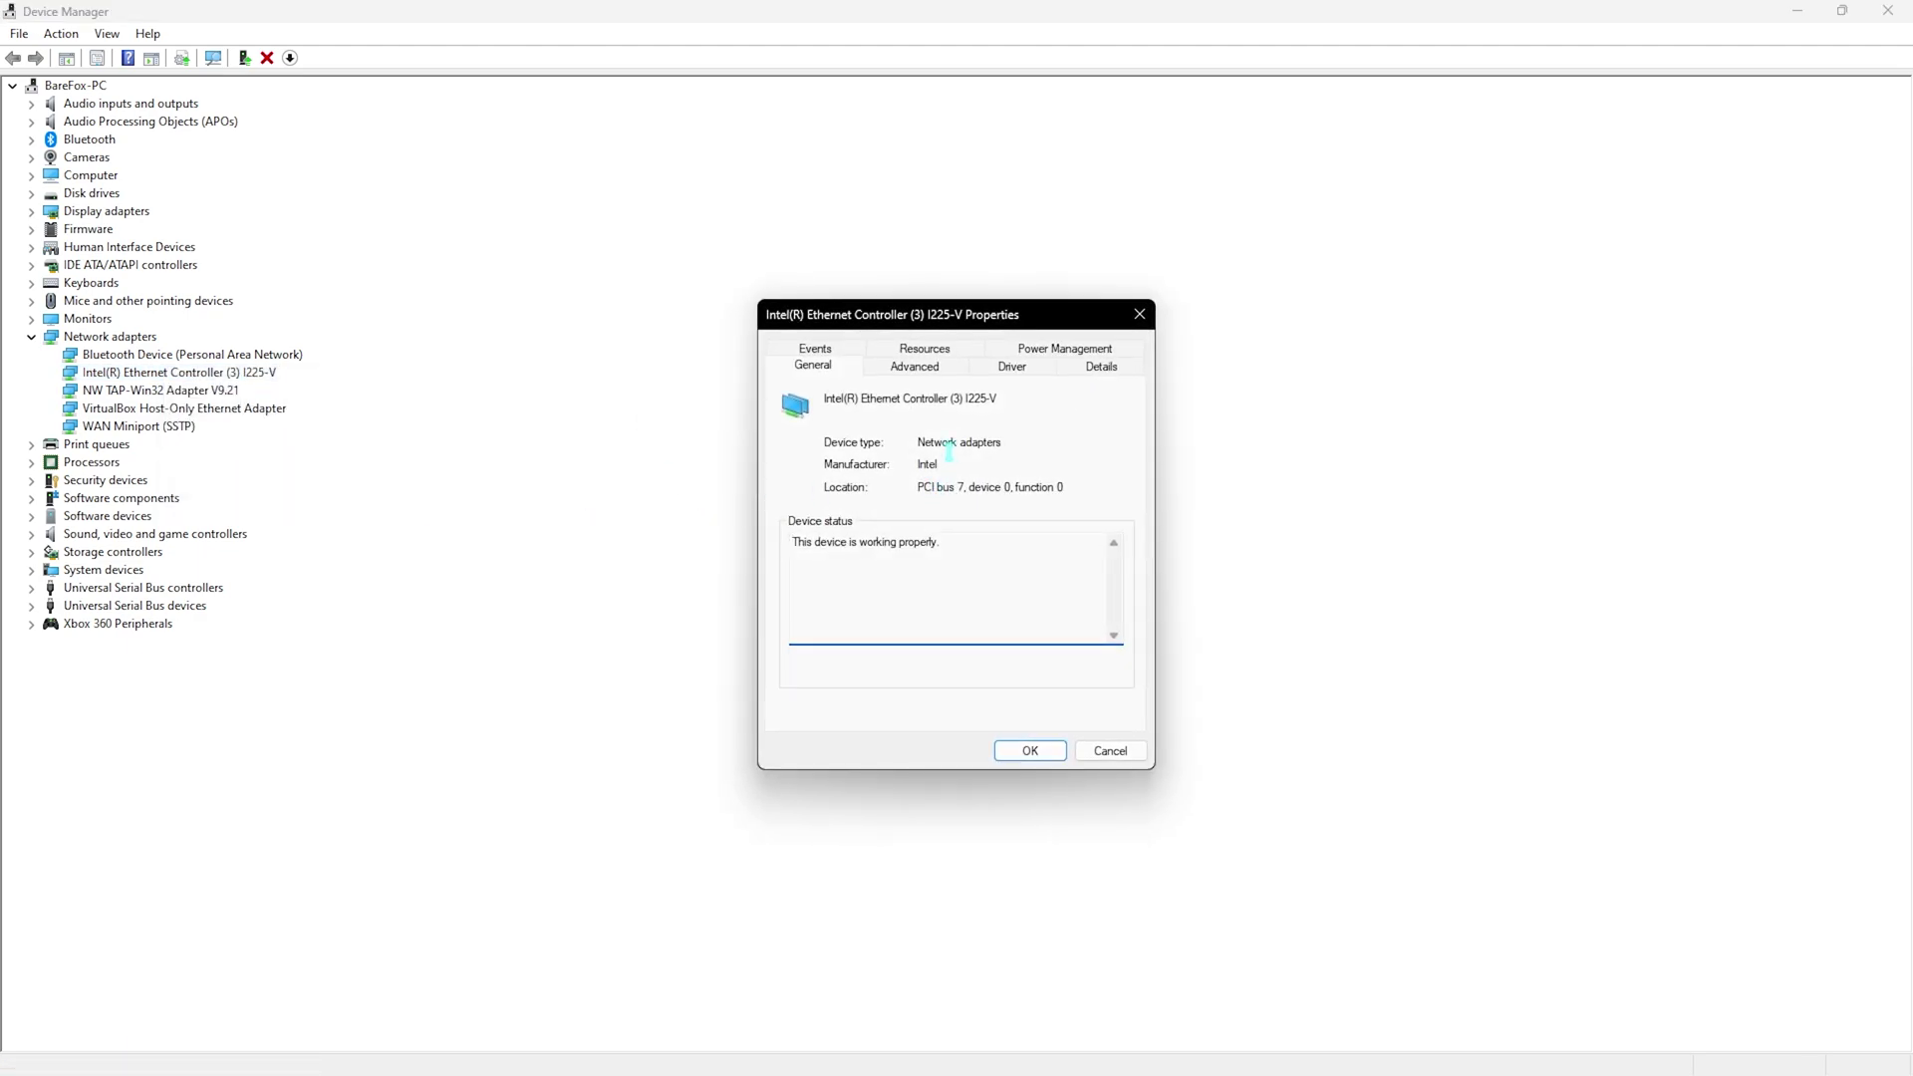
pyautogui.click(1041, 350)
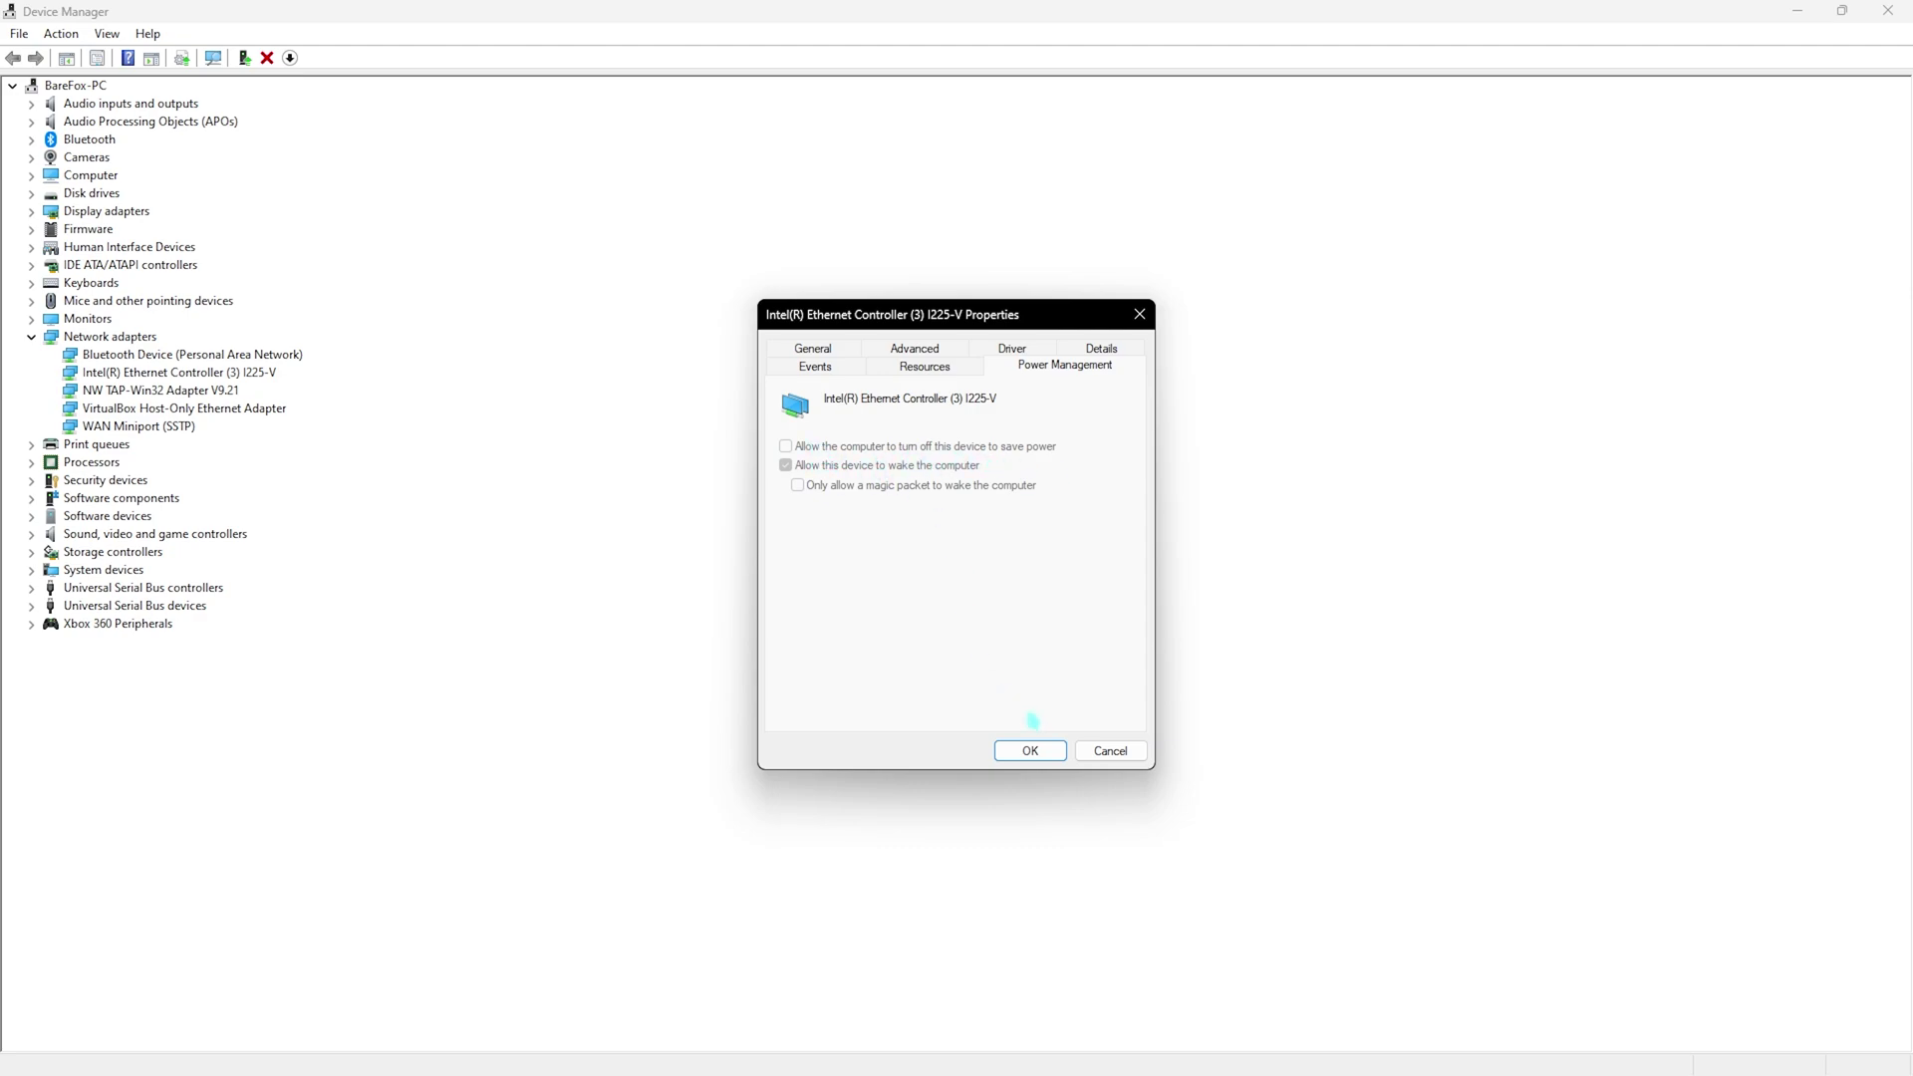
pyautogui.click(1030, 750)
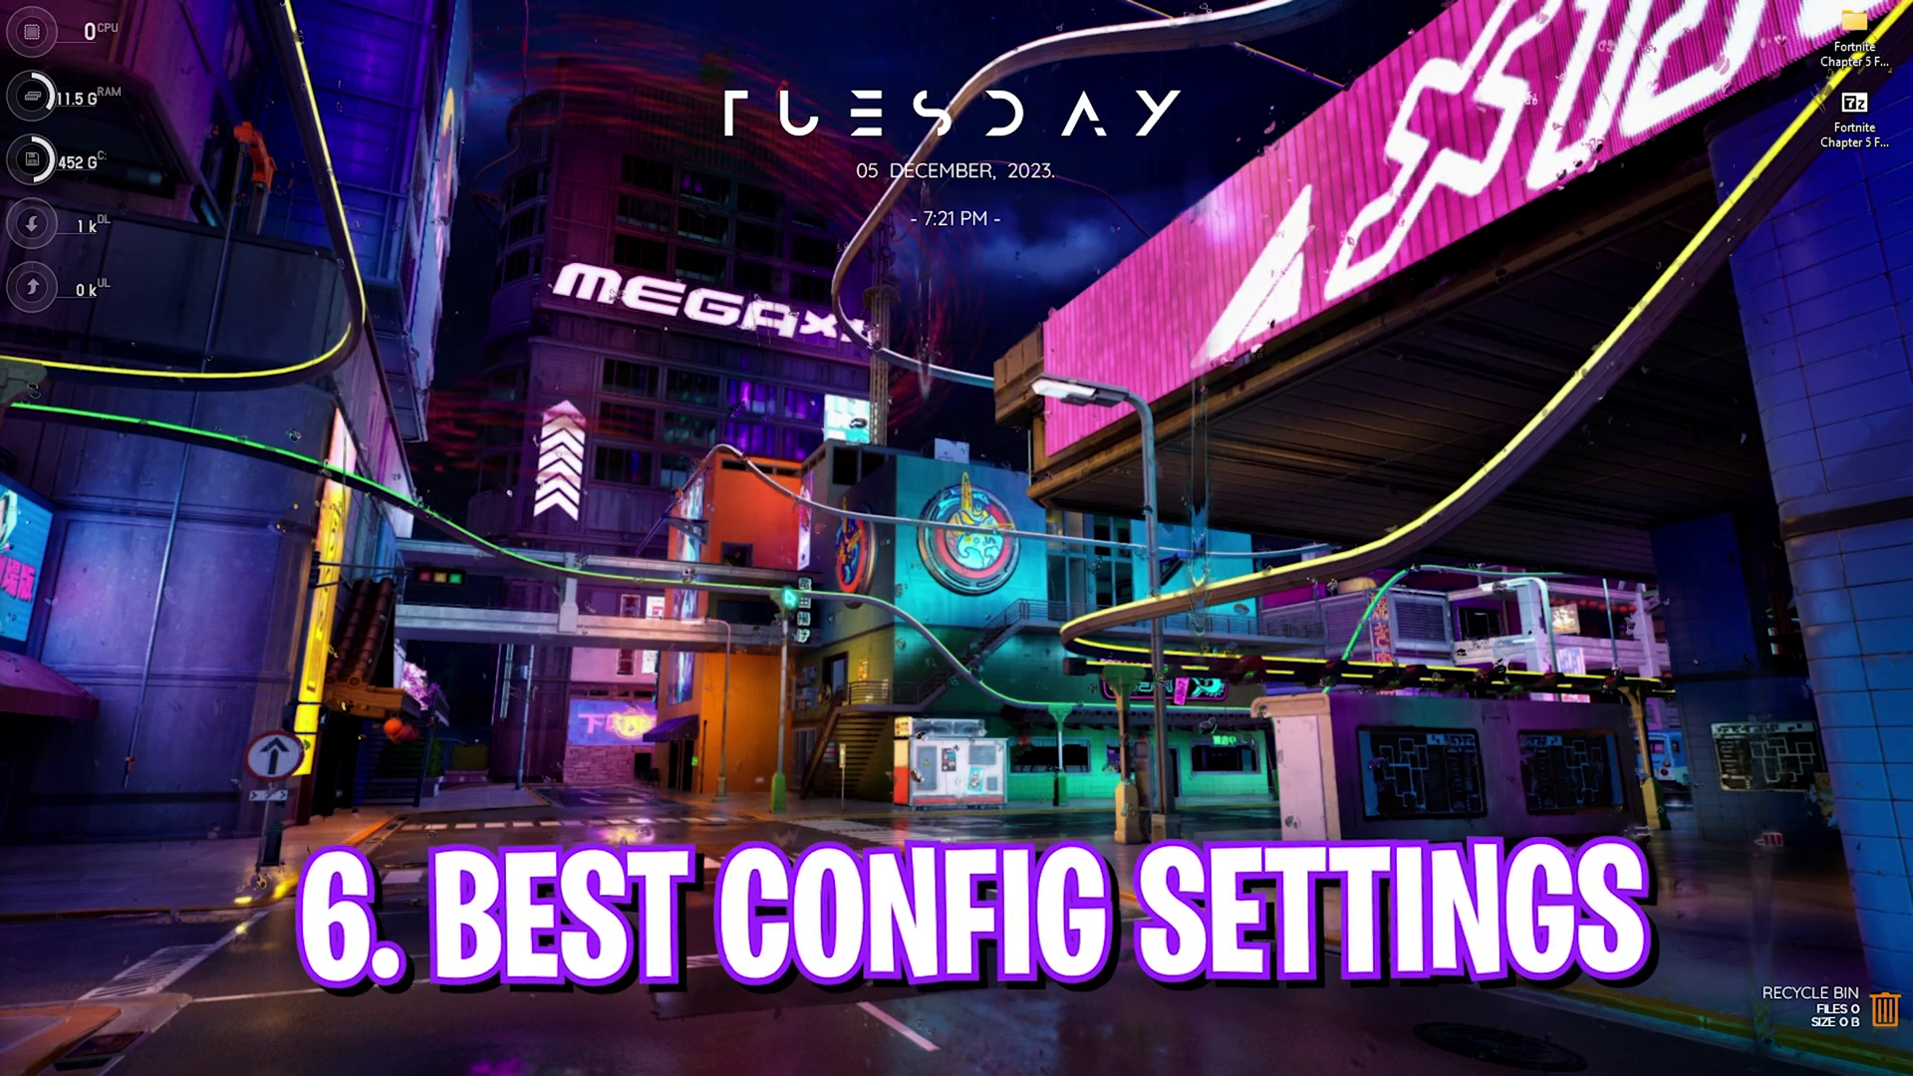
# Open the AppData folder in File Explorer with the Run command "appdata" and maximize the window
pyautogui.press('super+r')
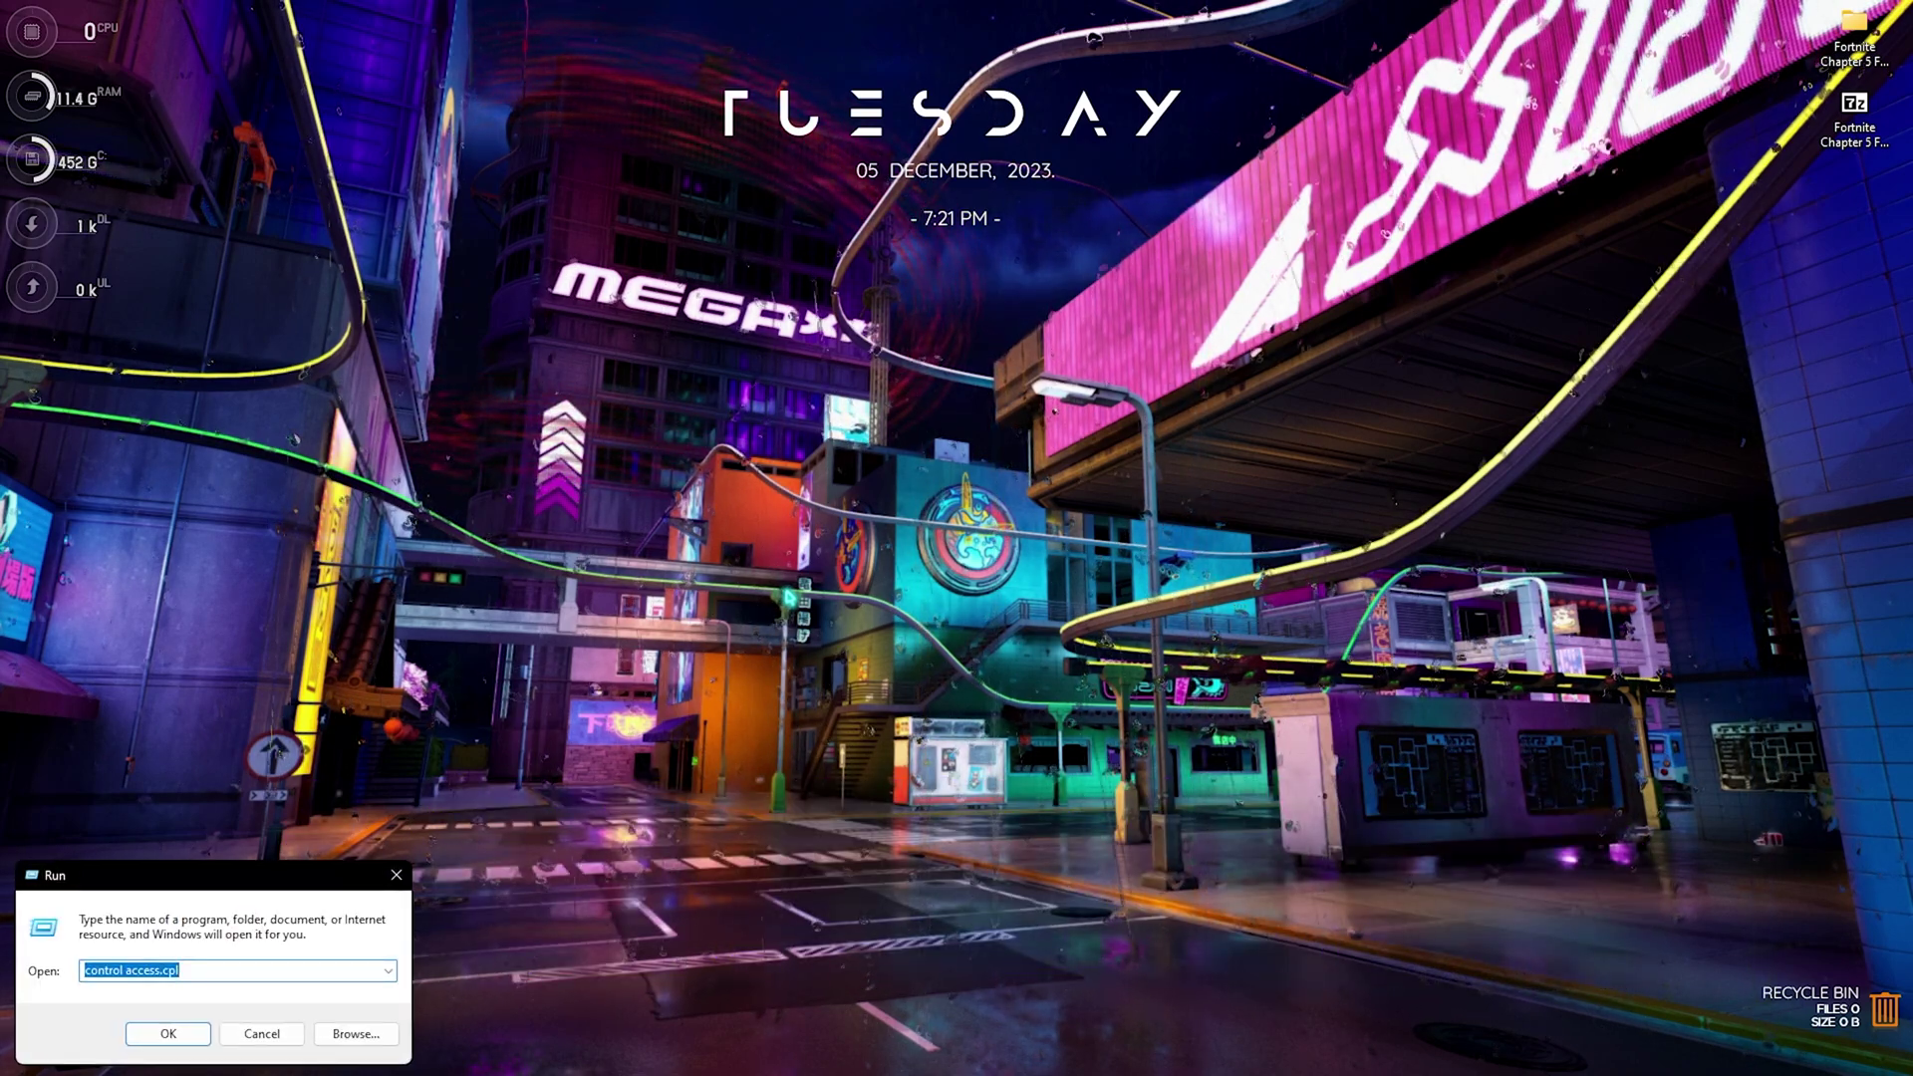
pyautogui.press('BackSpace')
pyautogui.write('a')
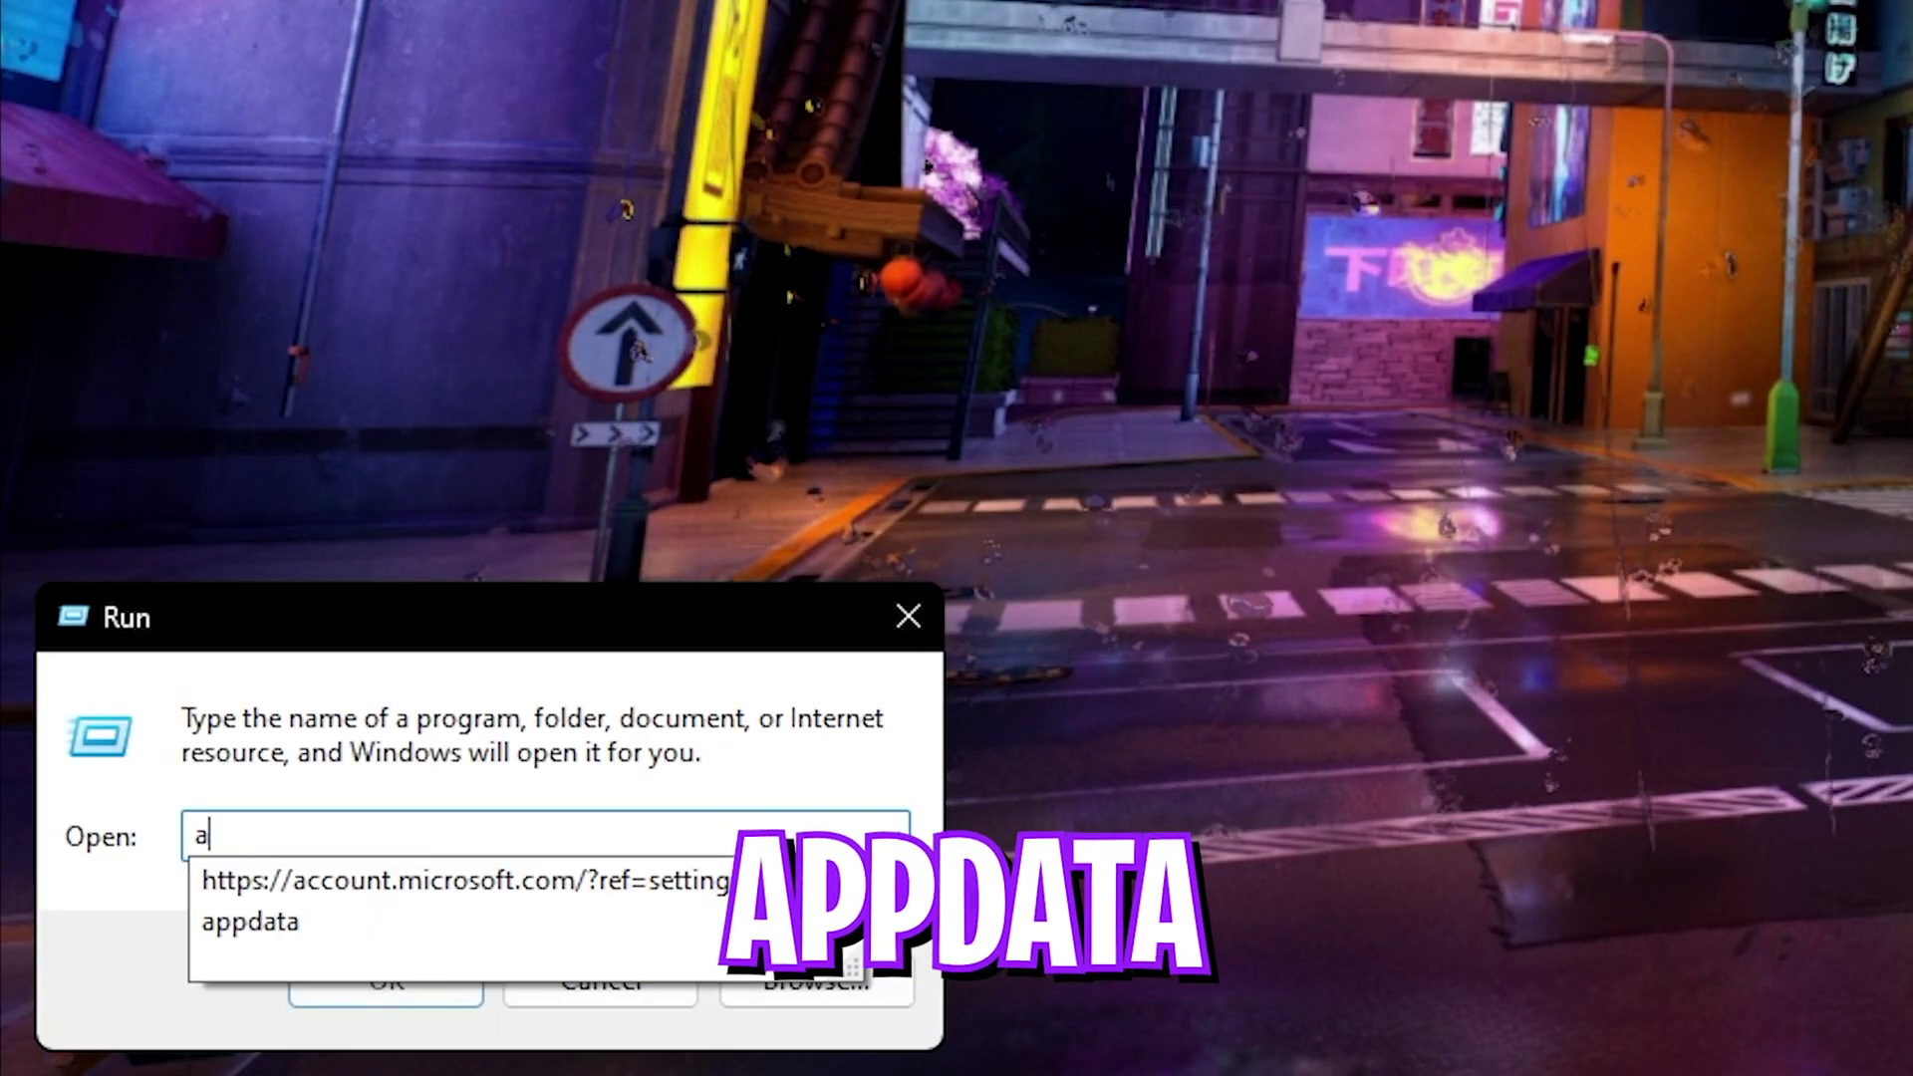
pyautogui.write('ppd')
pyautogui.press('BackSpace')
pyautogui.press('BackSpace')
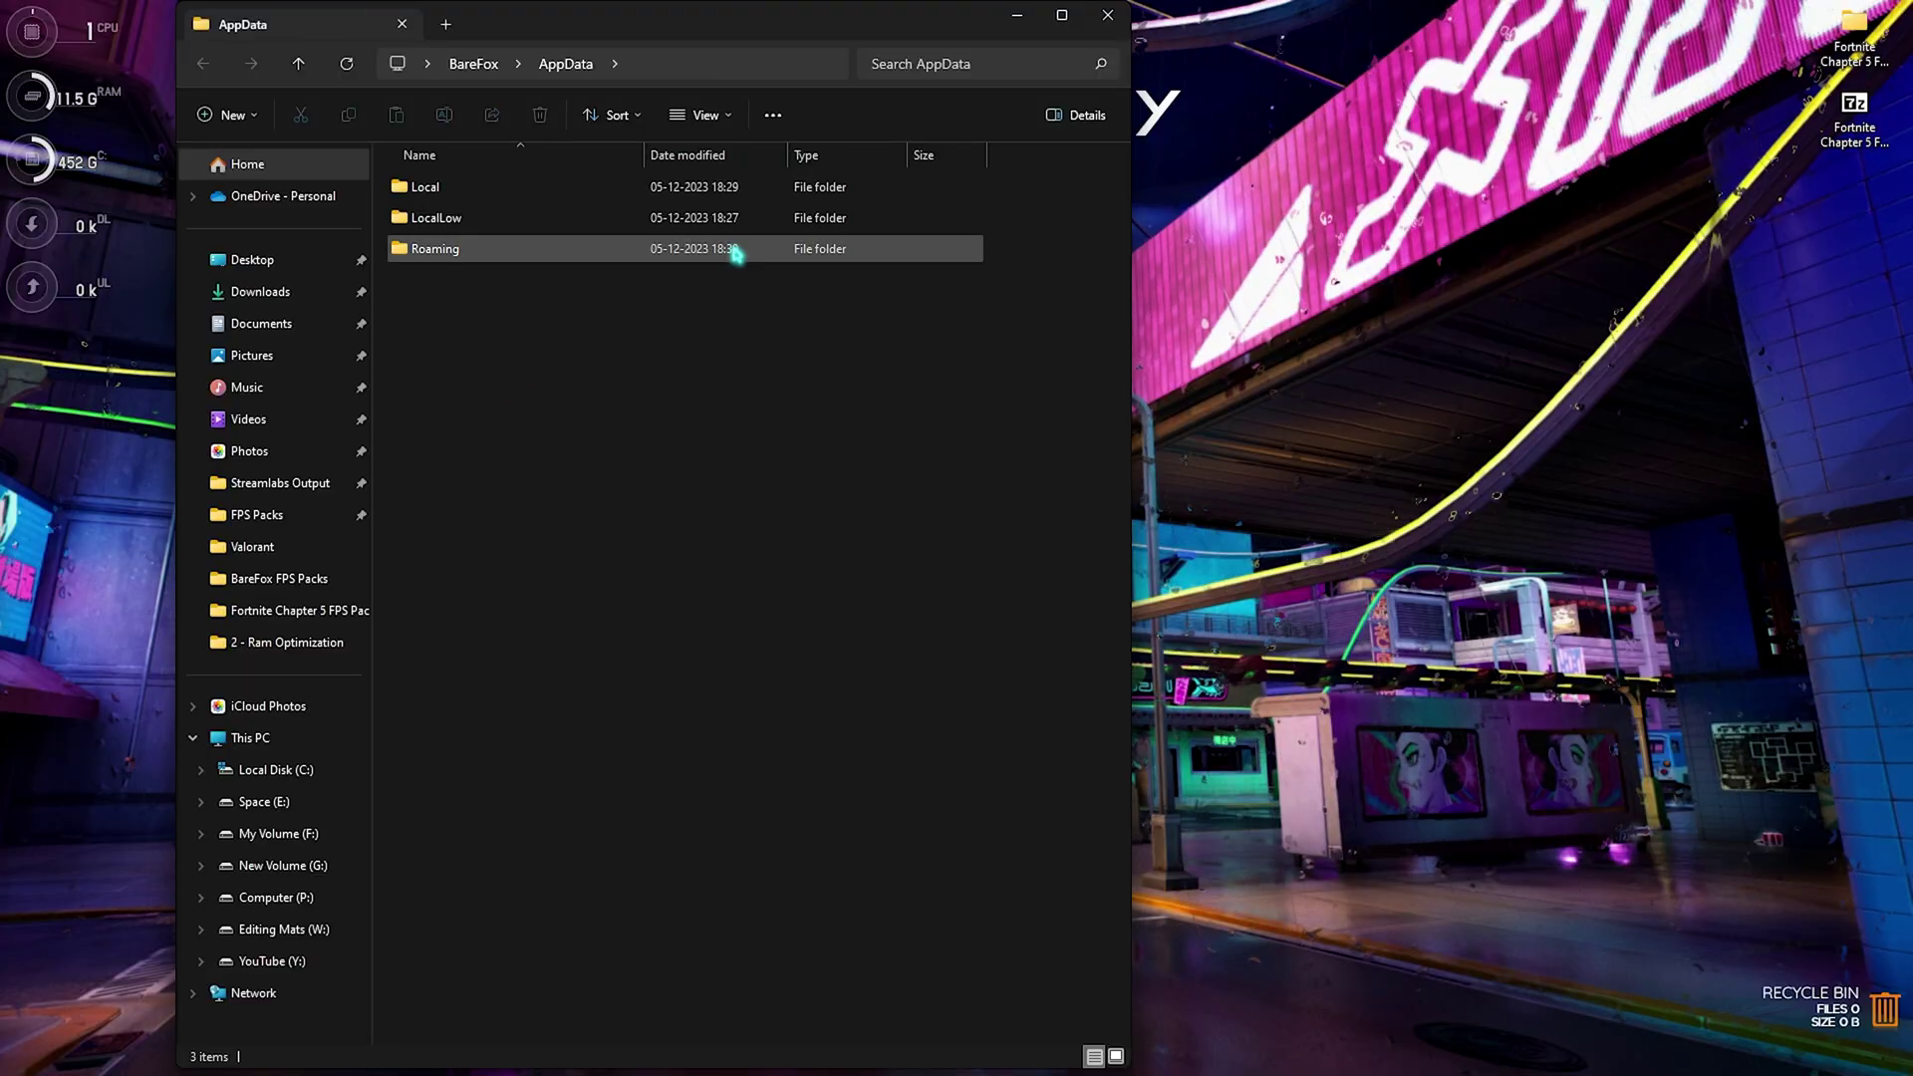
pyautogui.click(1062, 16)
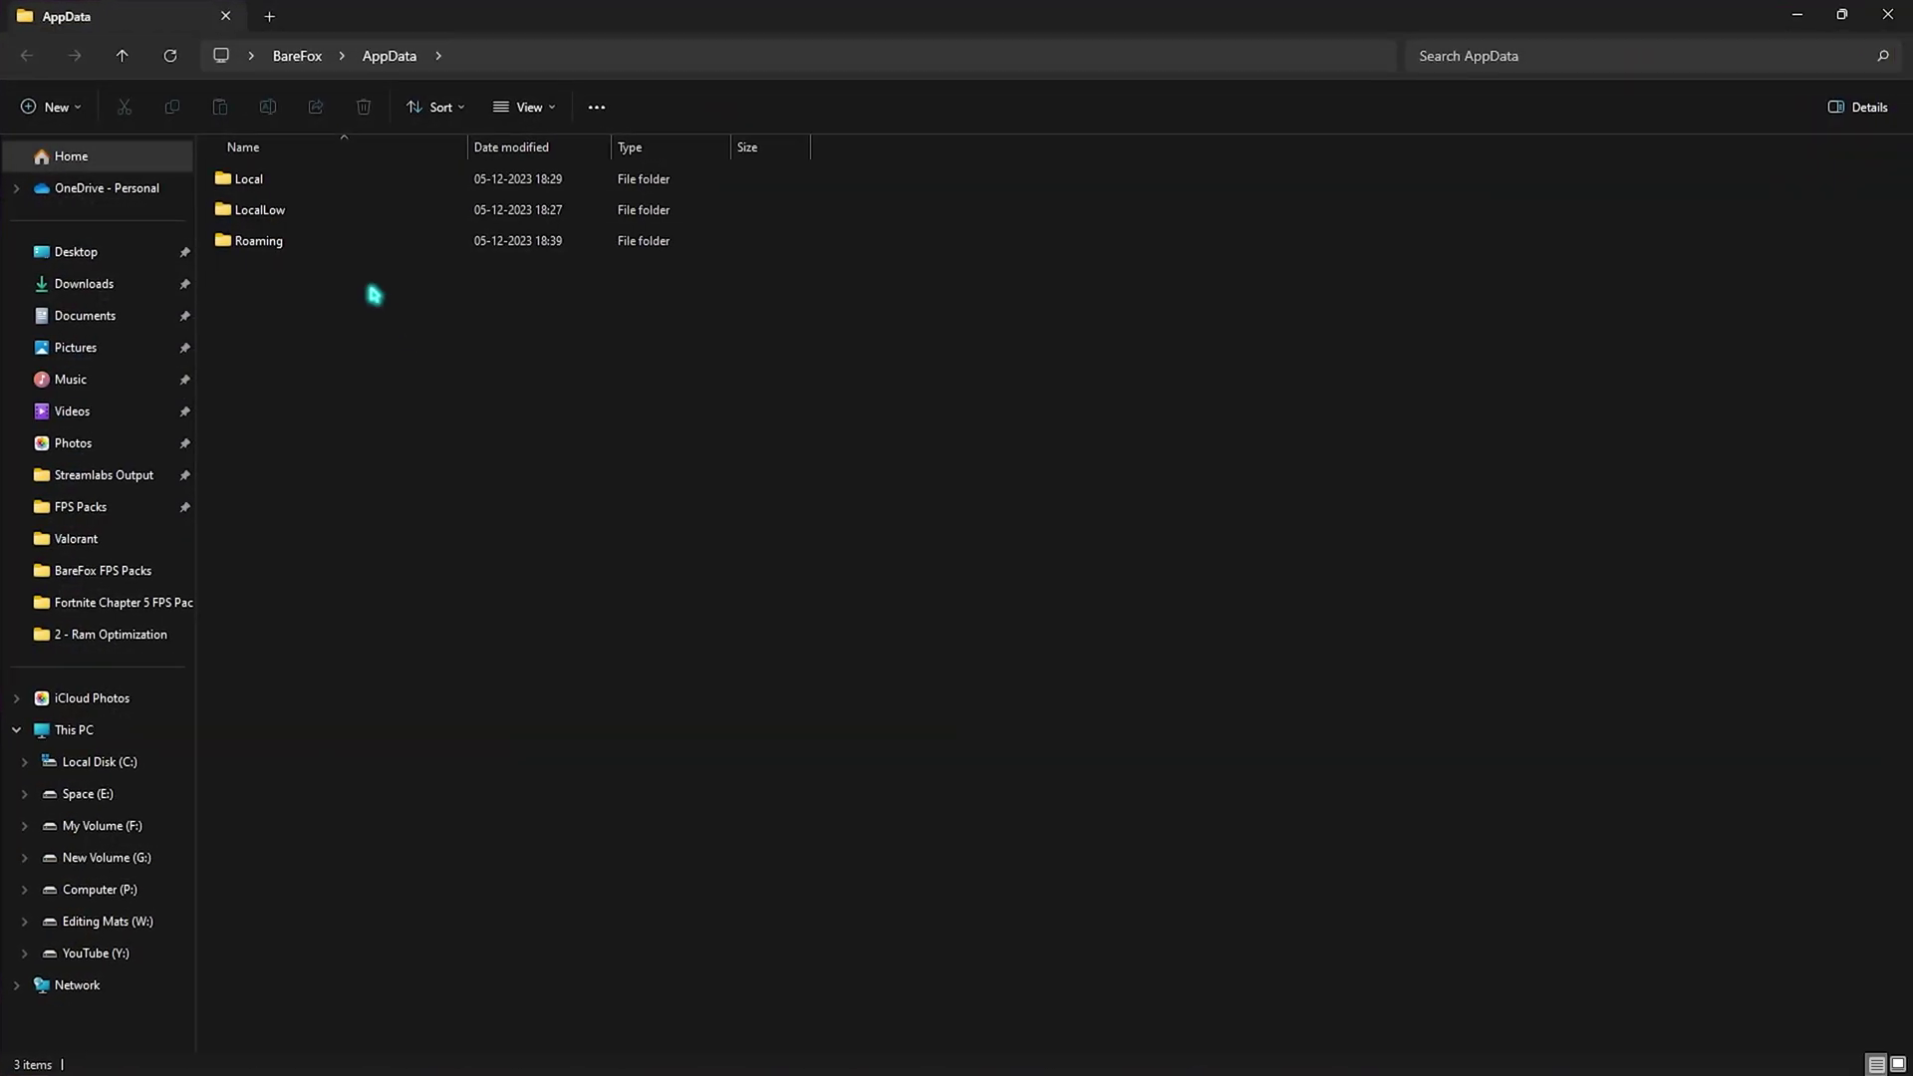
# Navigate from AppData through Local, FortniteGame, Saved and Config to the WindowsClient folder
pyautogui.doubleClick(288, 192)
pyautogui.press('f')
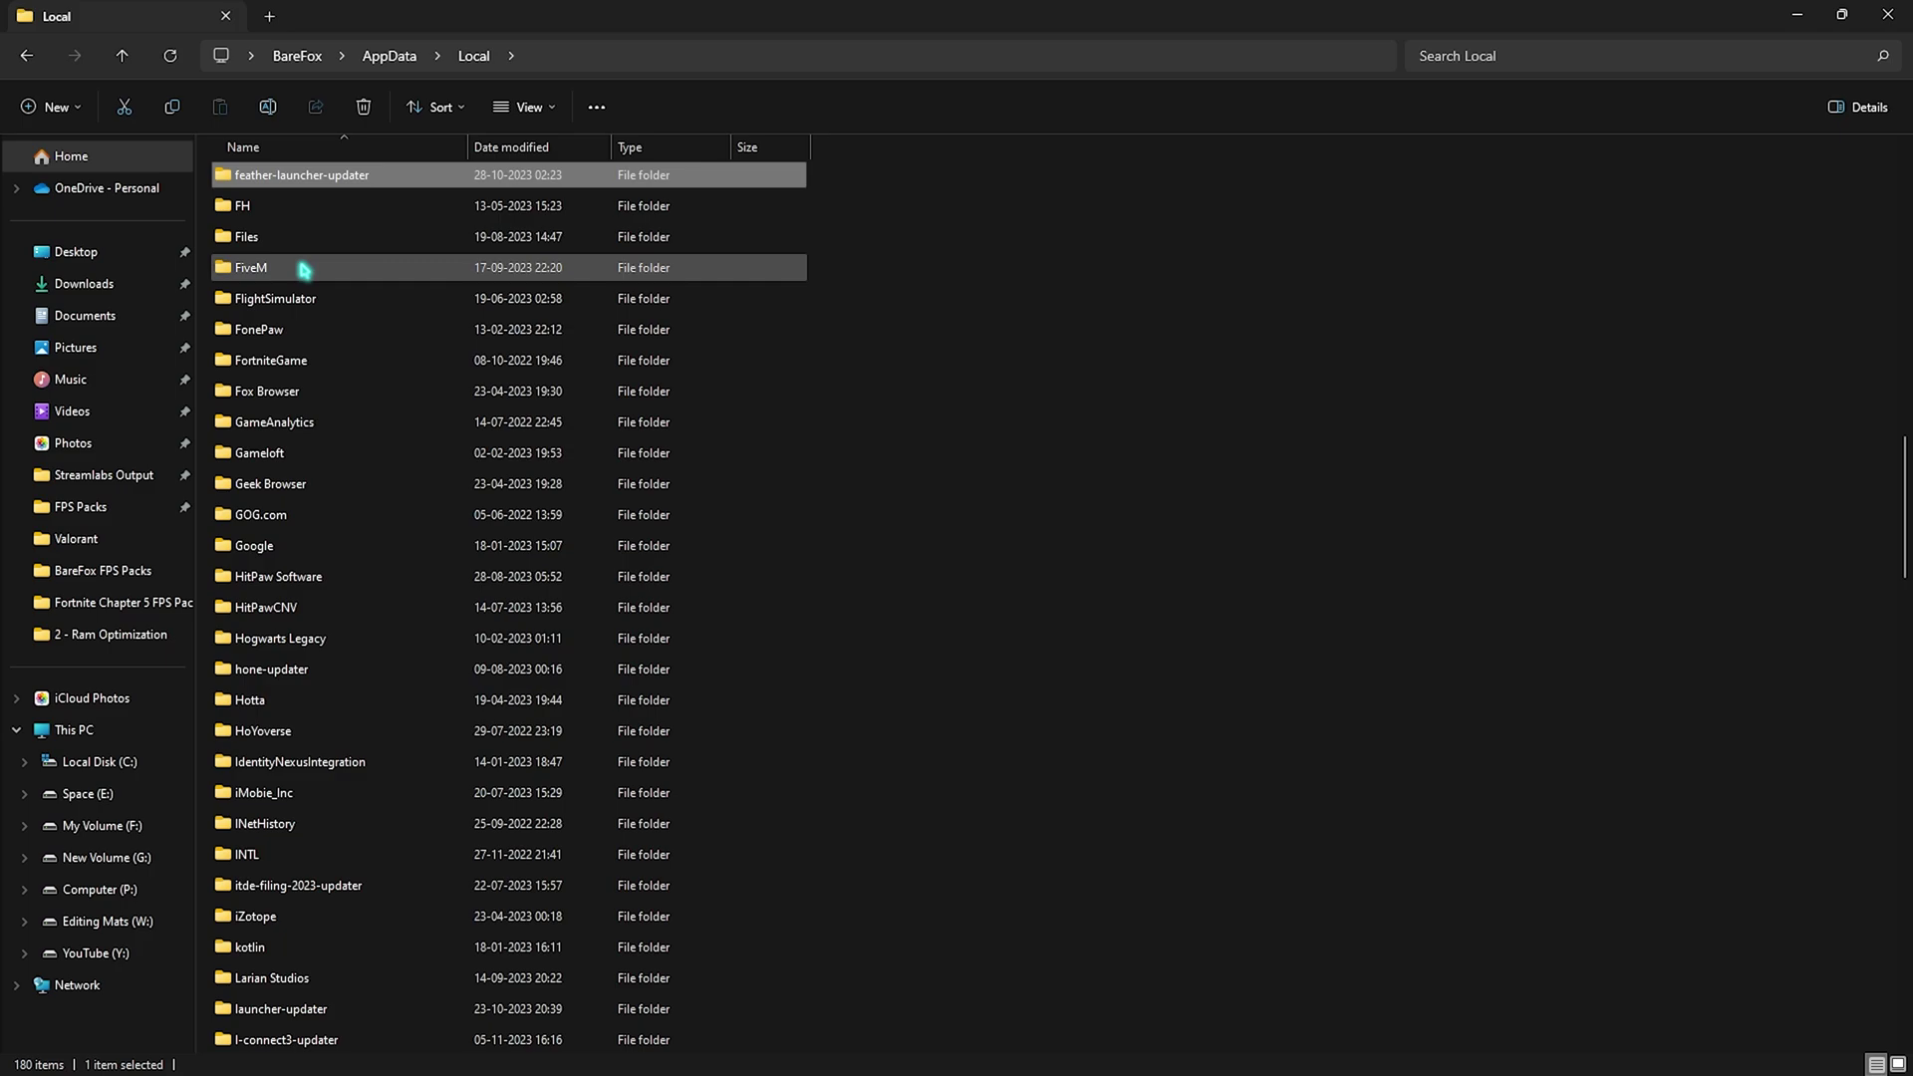
pyautogui.doubleClick(283, 361)
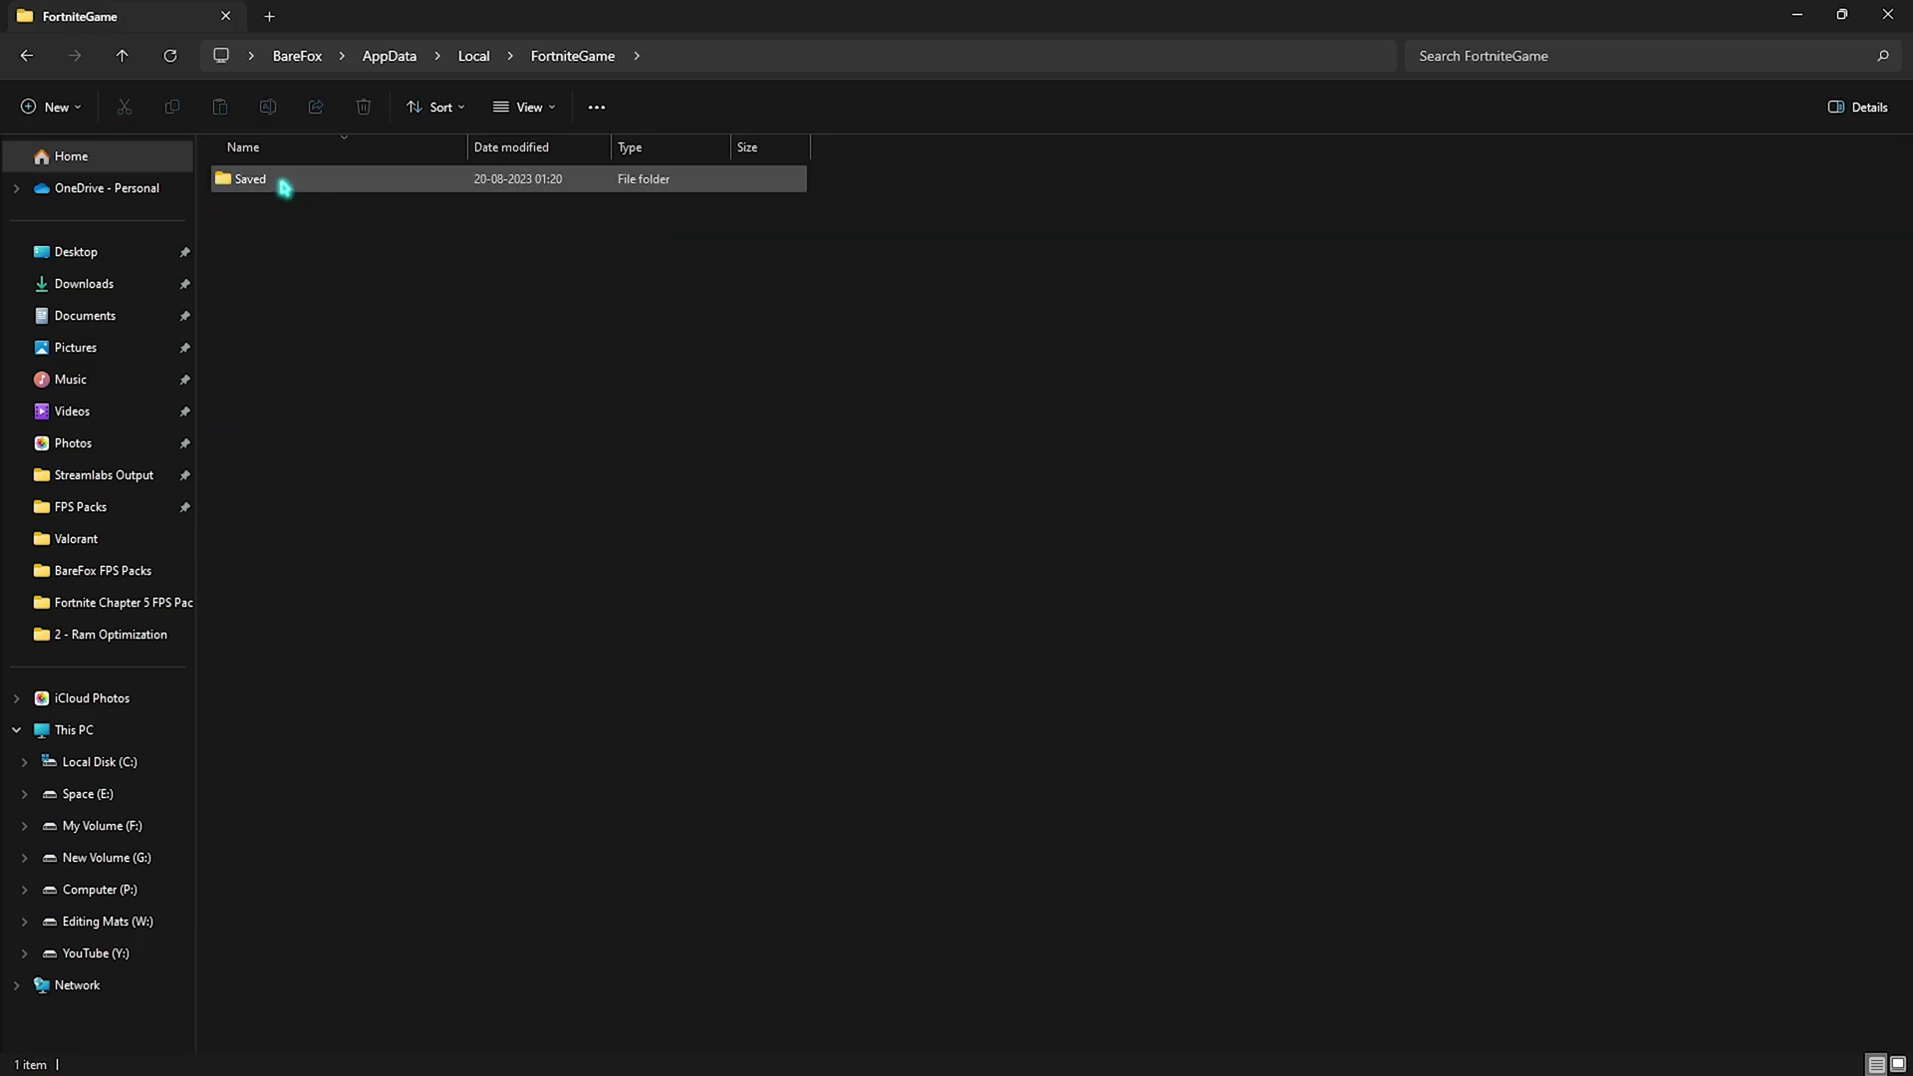
pyautogui.doubleClick(284, 187)
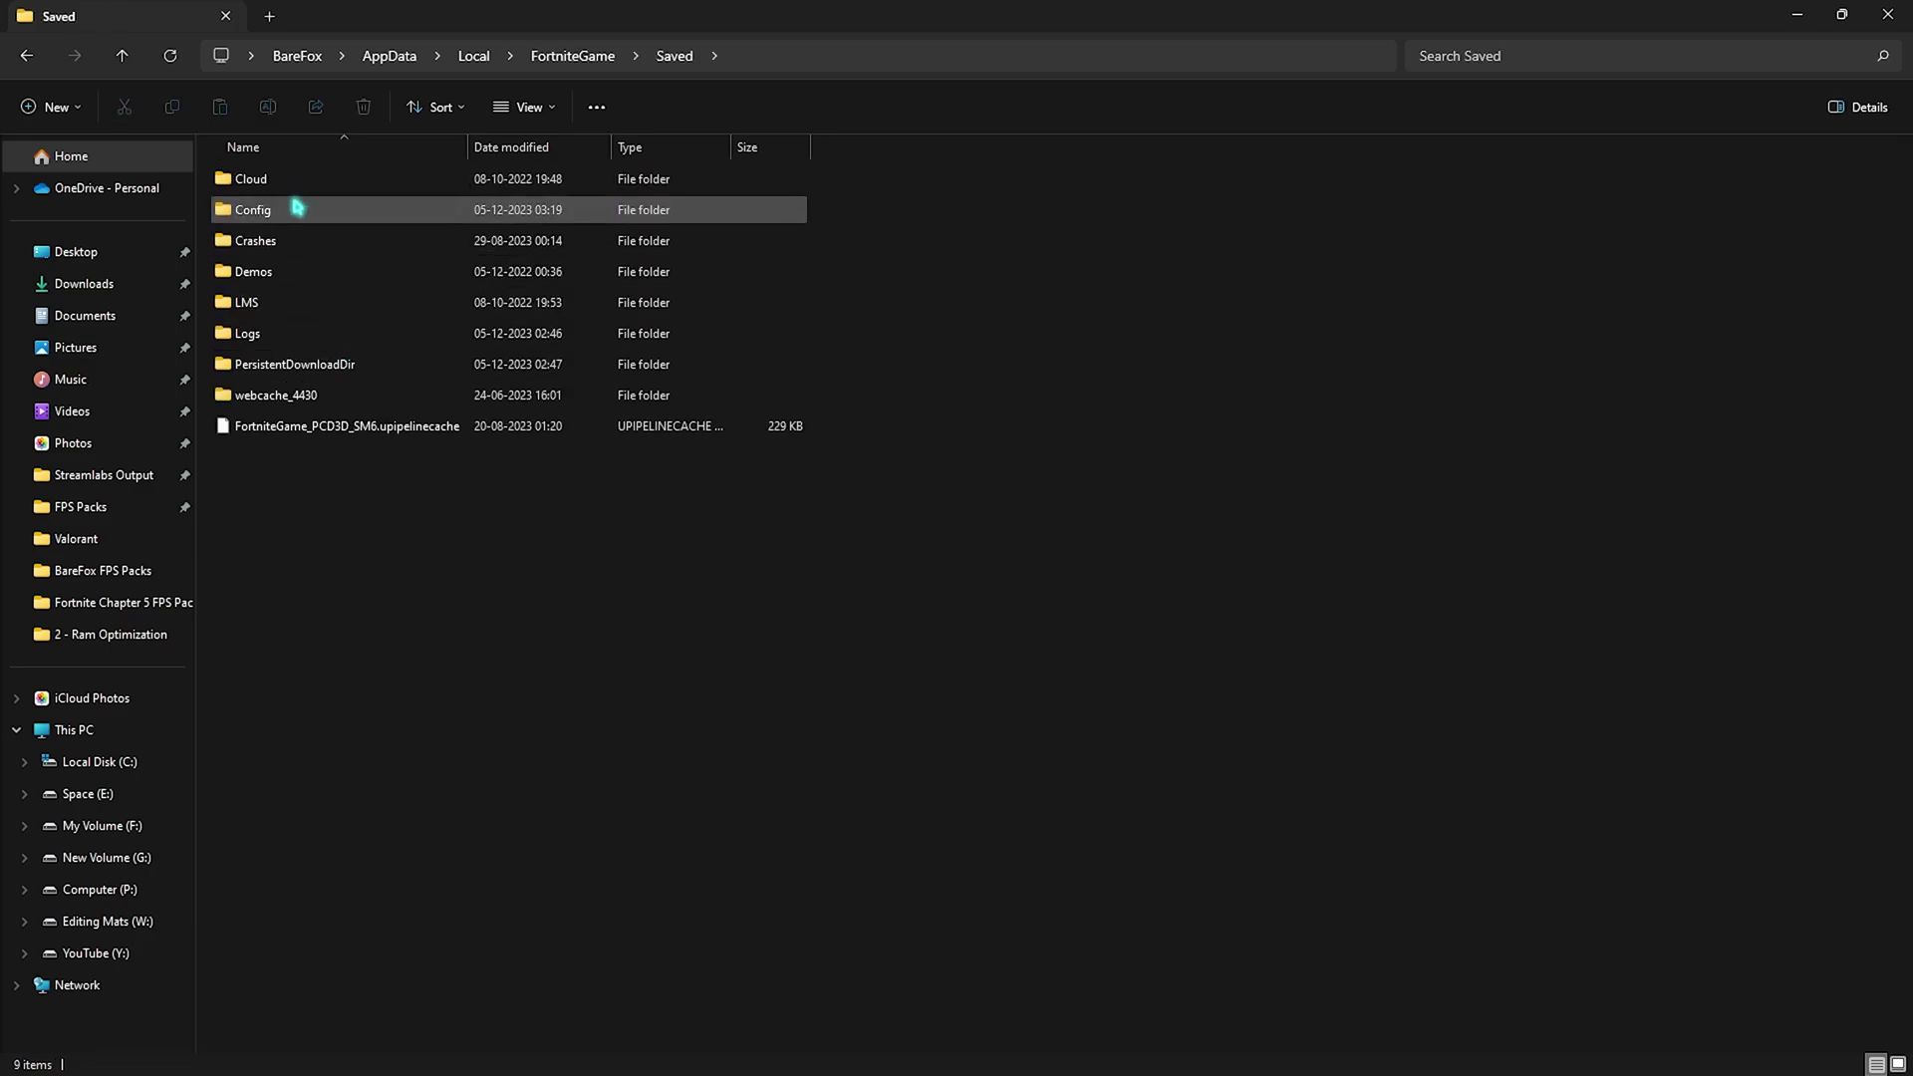
pyautogui.doubleClick(295, 207)
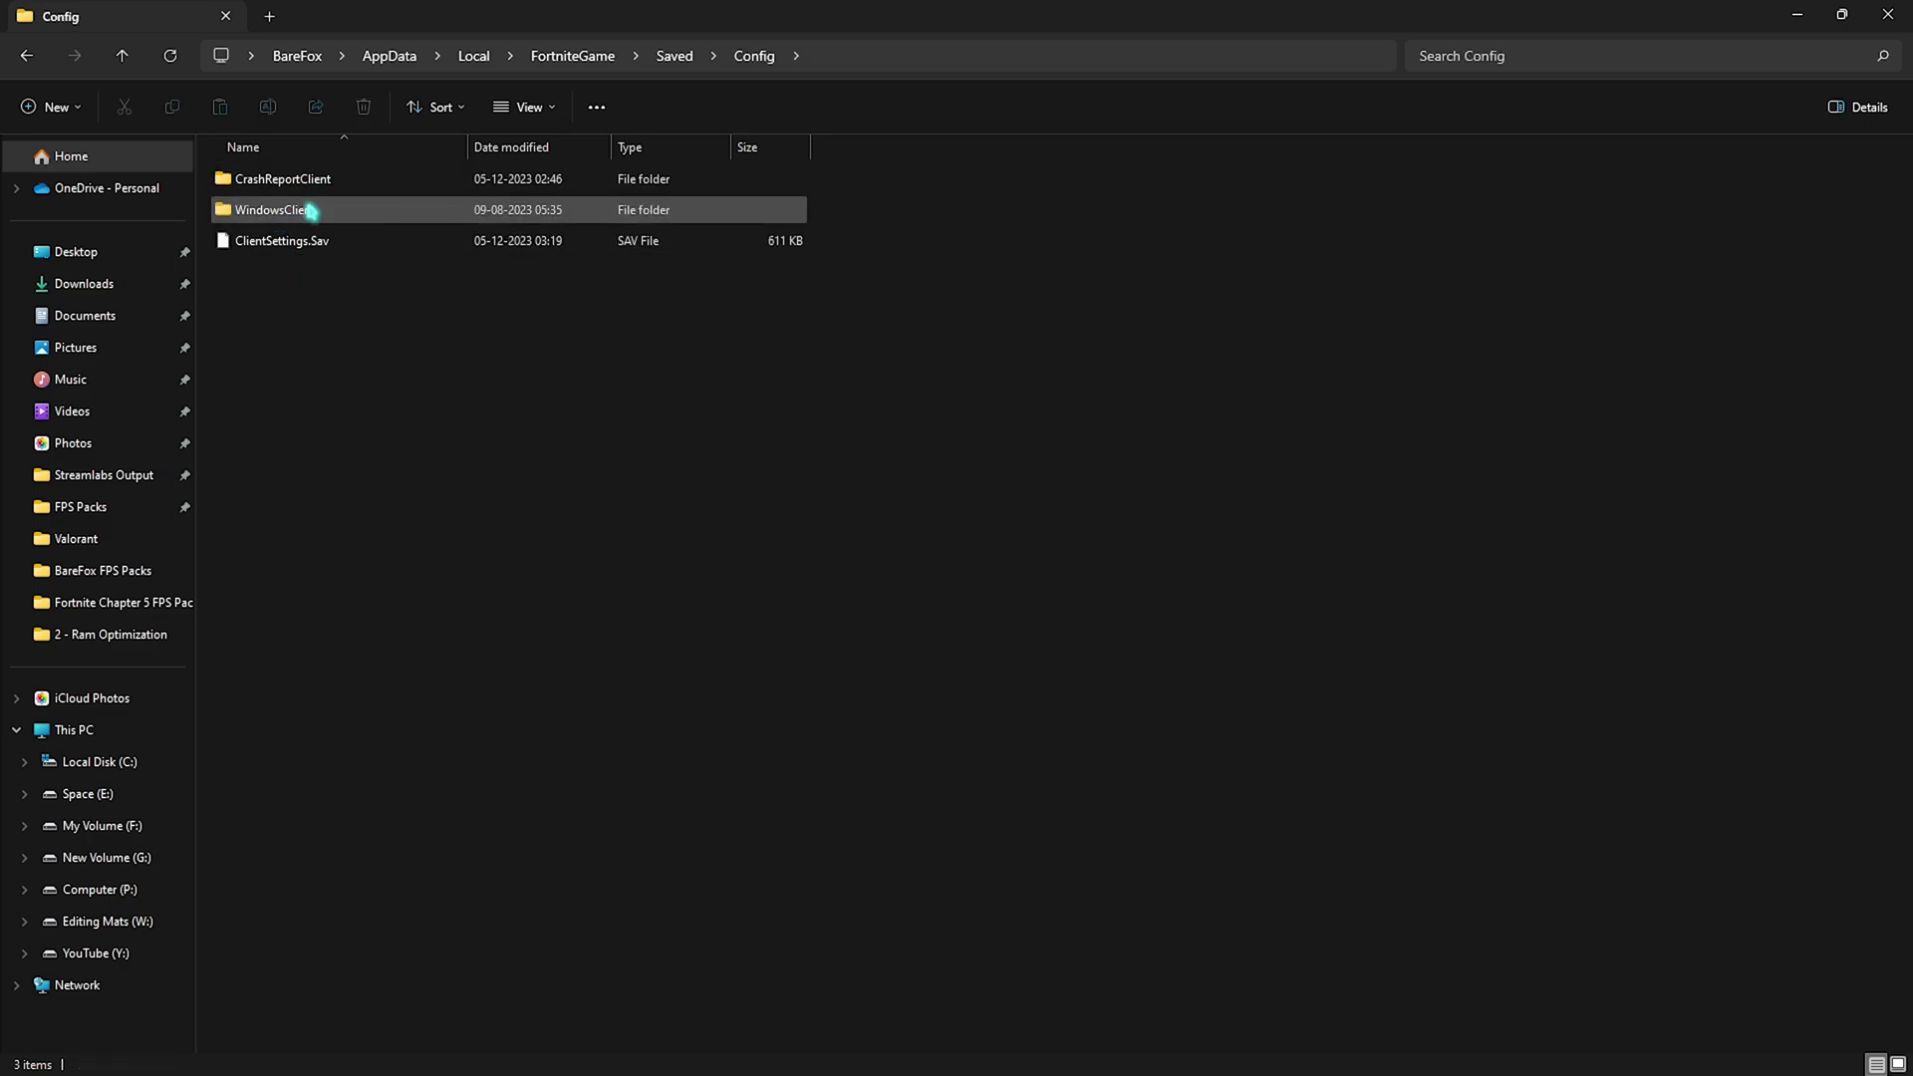
pyautogui.click(307, 209)
pyautogui.doubleClick(310, 211)
# Open GameUserSettings.ini from the WindowsClient folder in Notepad
pyautogui.click(299, 186)
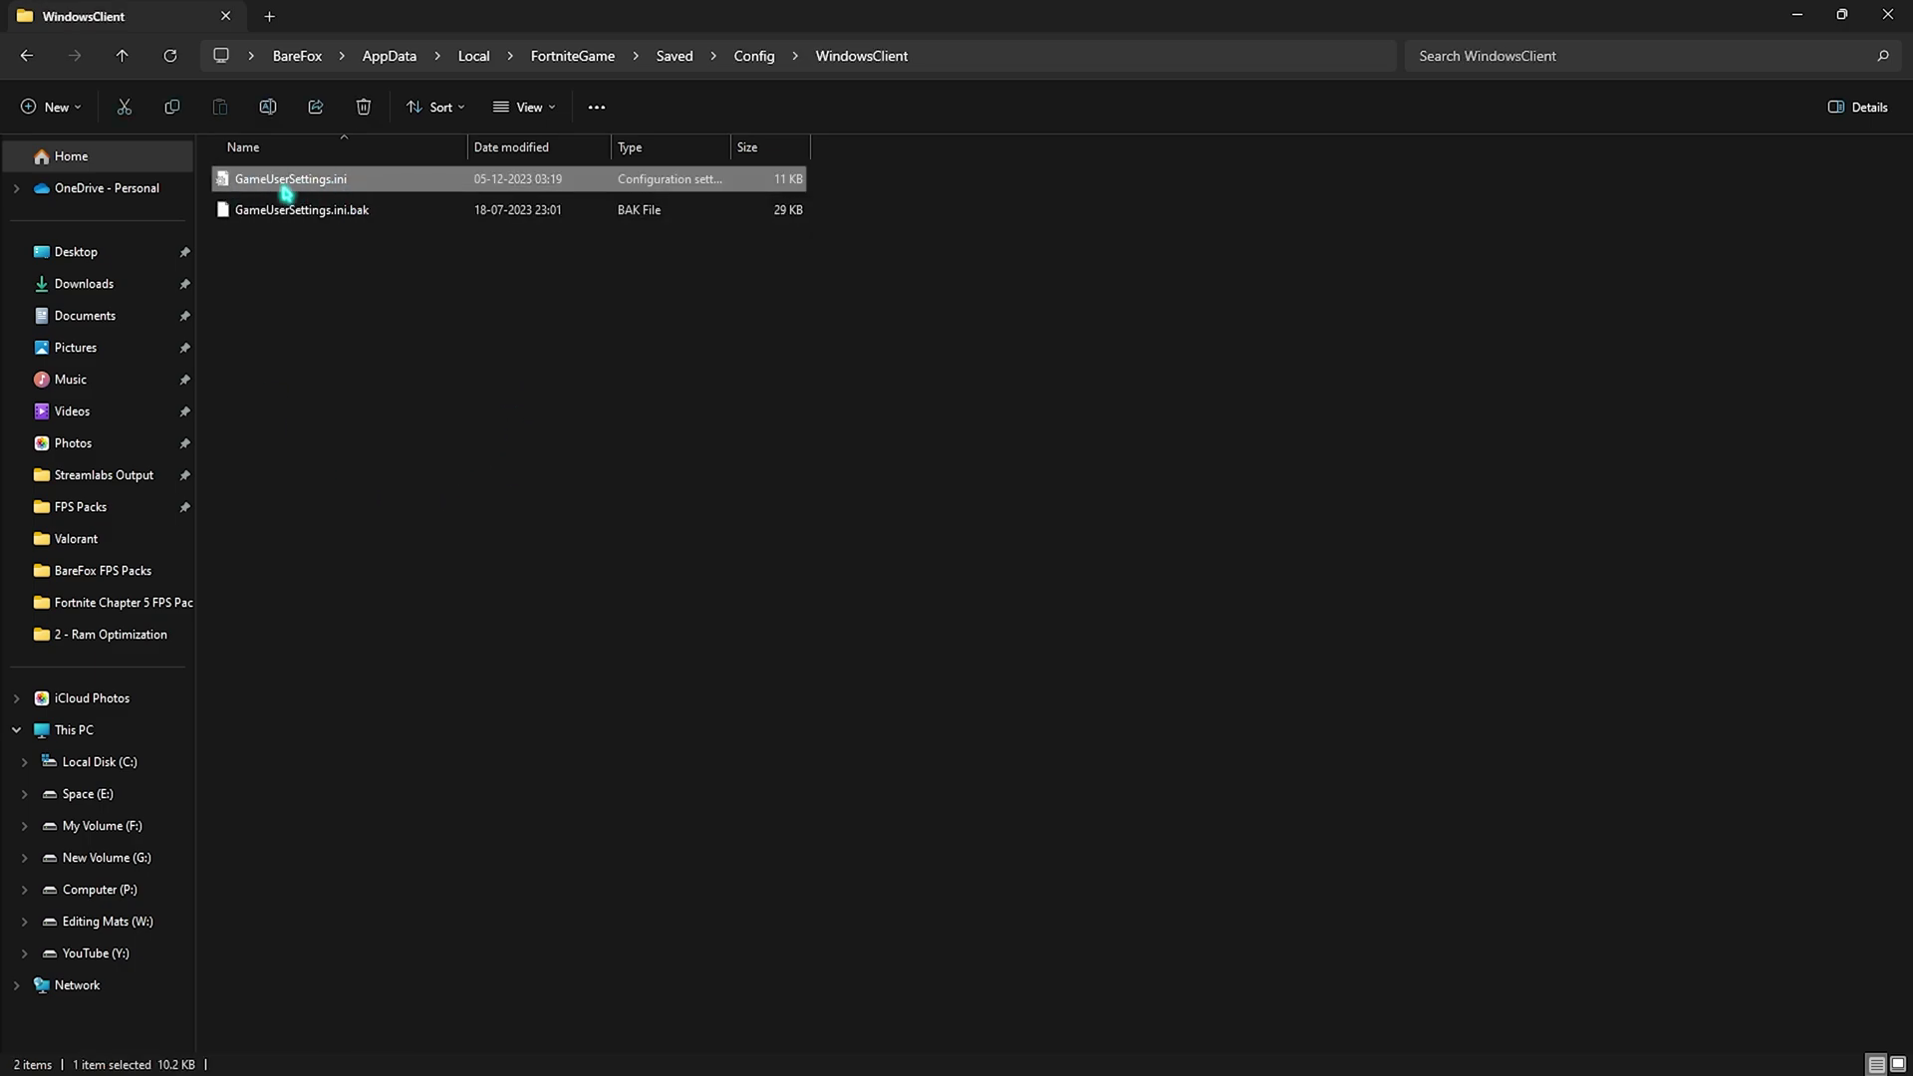
pyautogui.rightClick(334, 187)
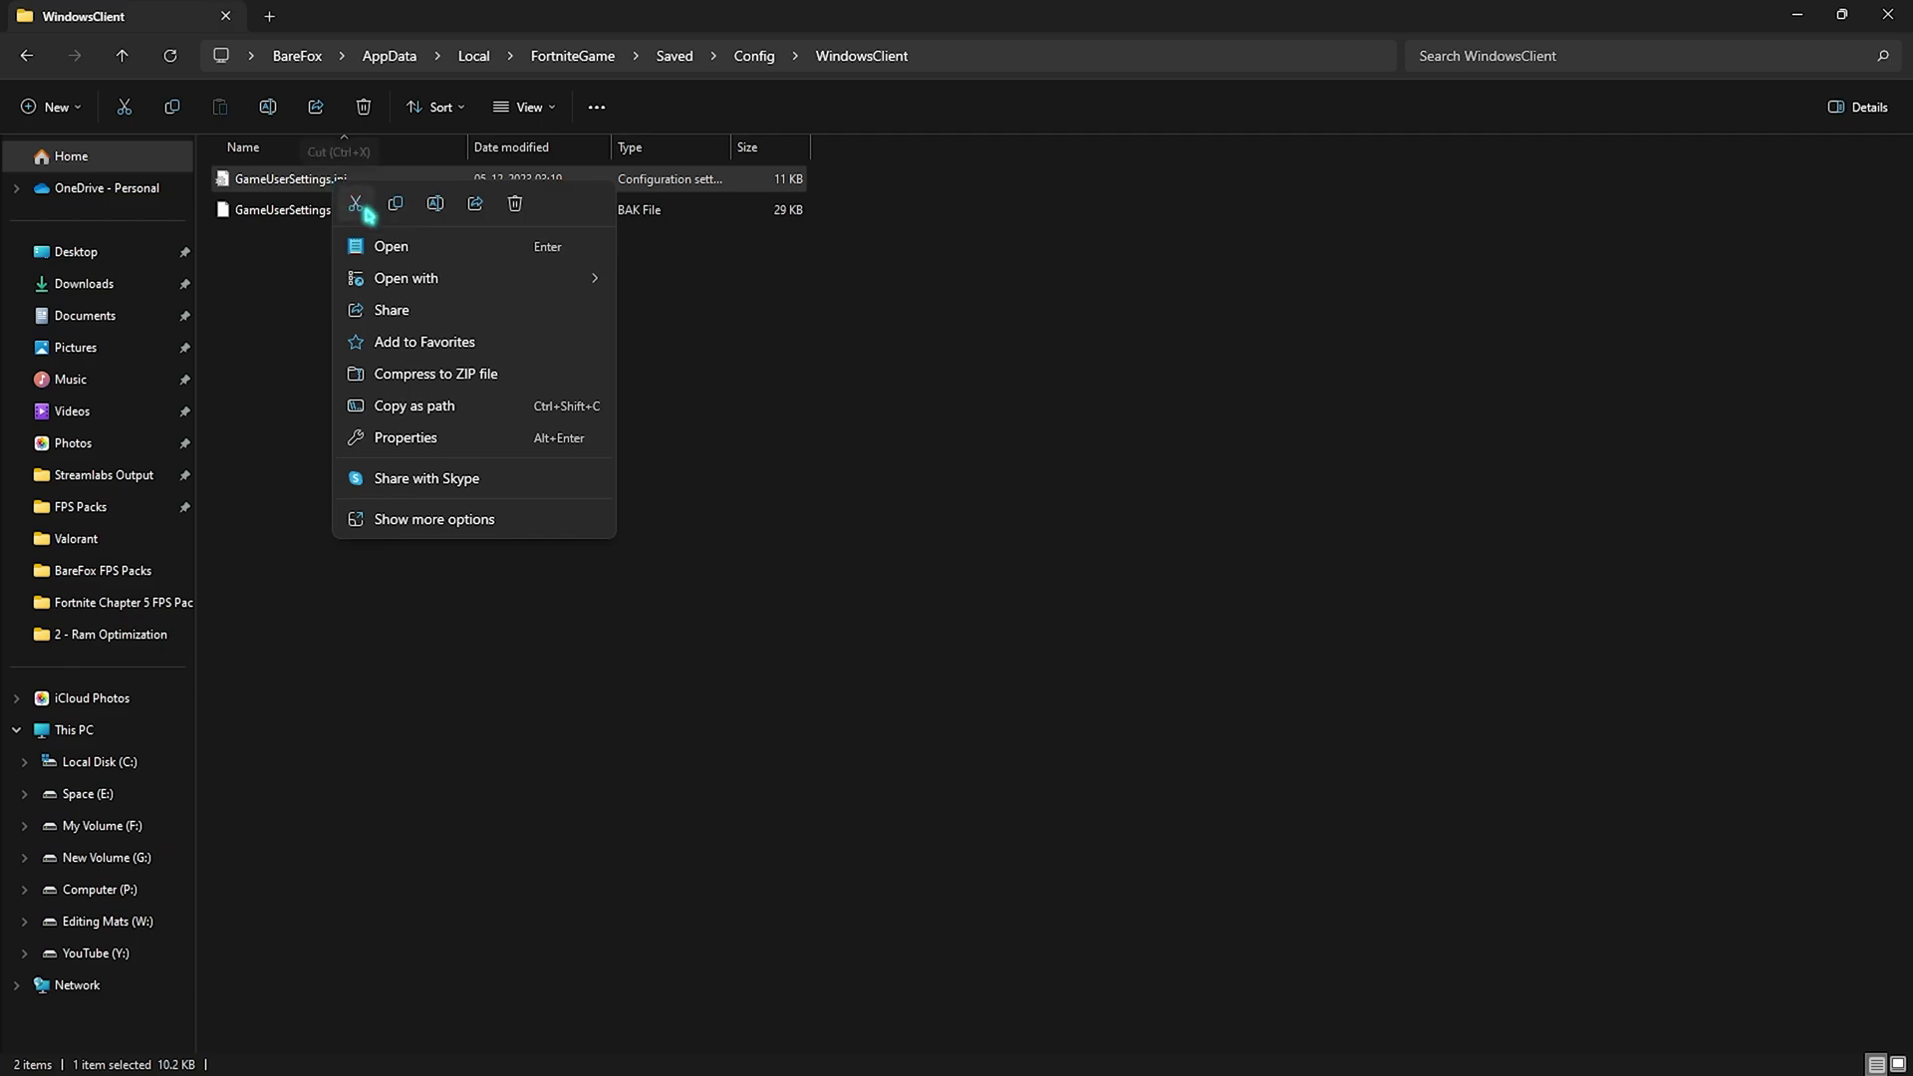
pyautogui.moveTo(408, 285)
pyautogui.click(650, 284)
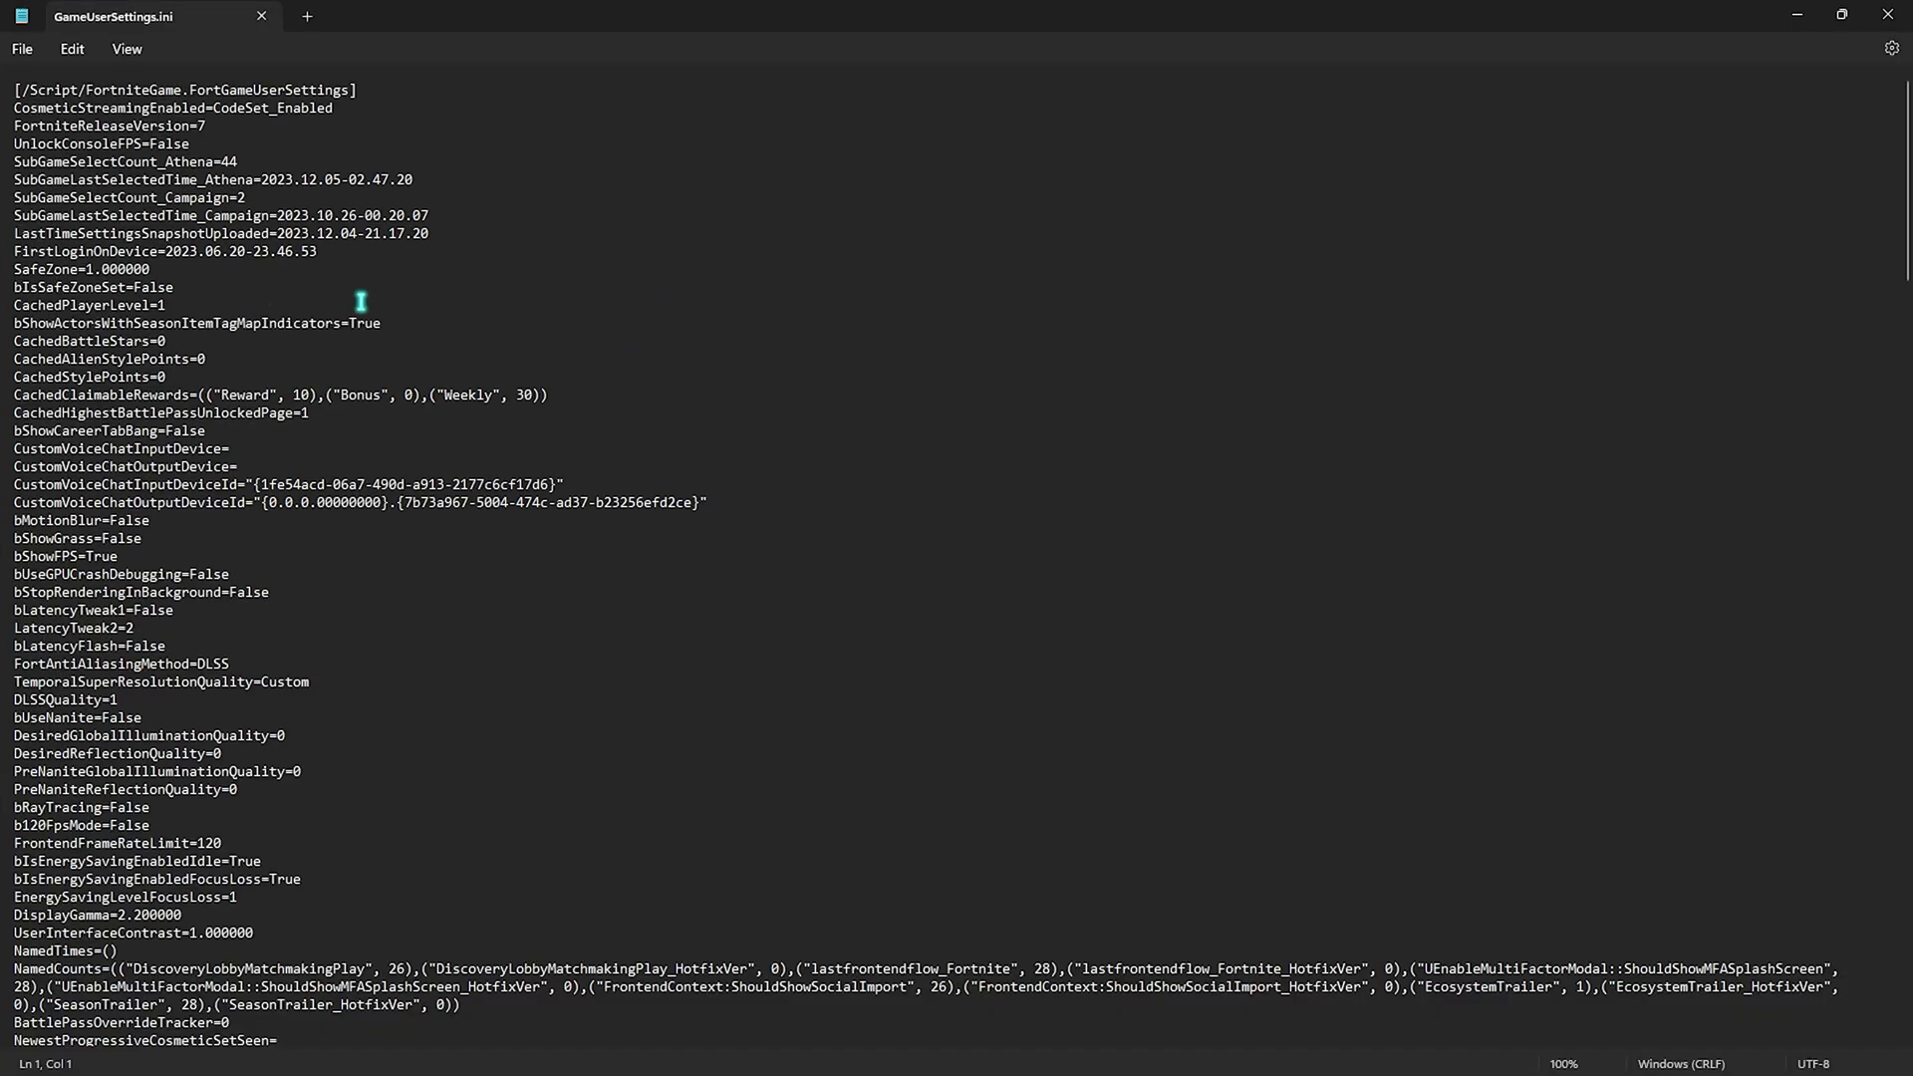
# Examine the latency tweak, latency flash, Nanite and ray tracing entries in the FortGameUserSettings section
pyautogui.scroll(-2, 361, 301)
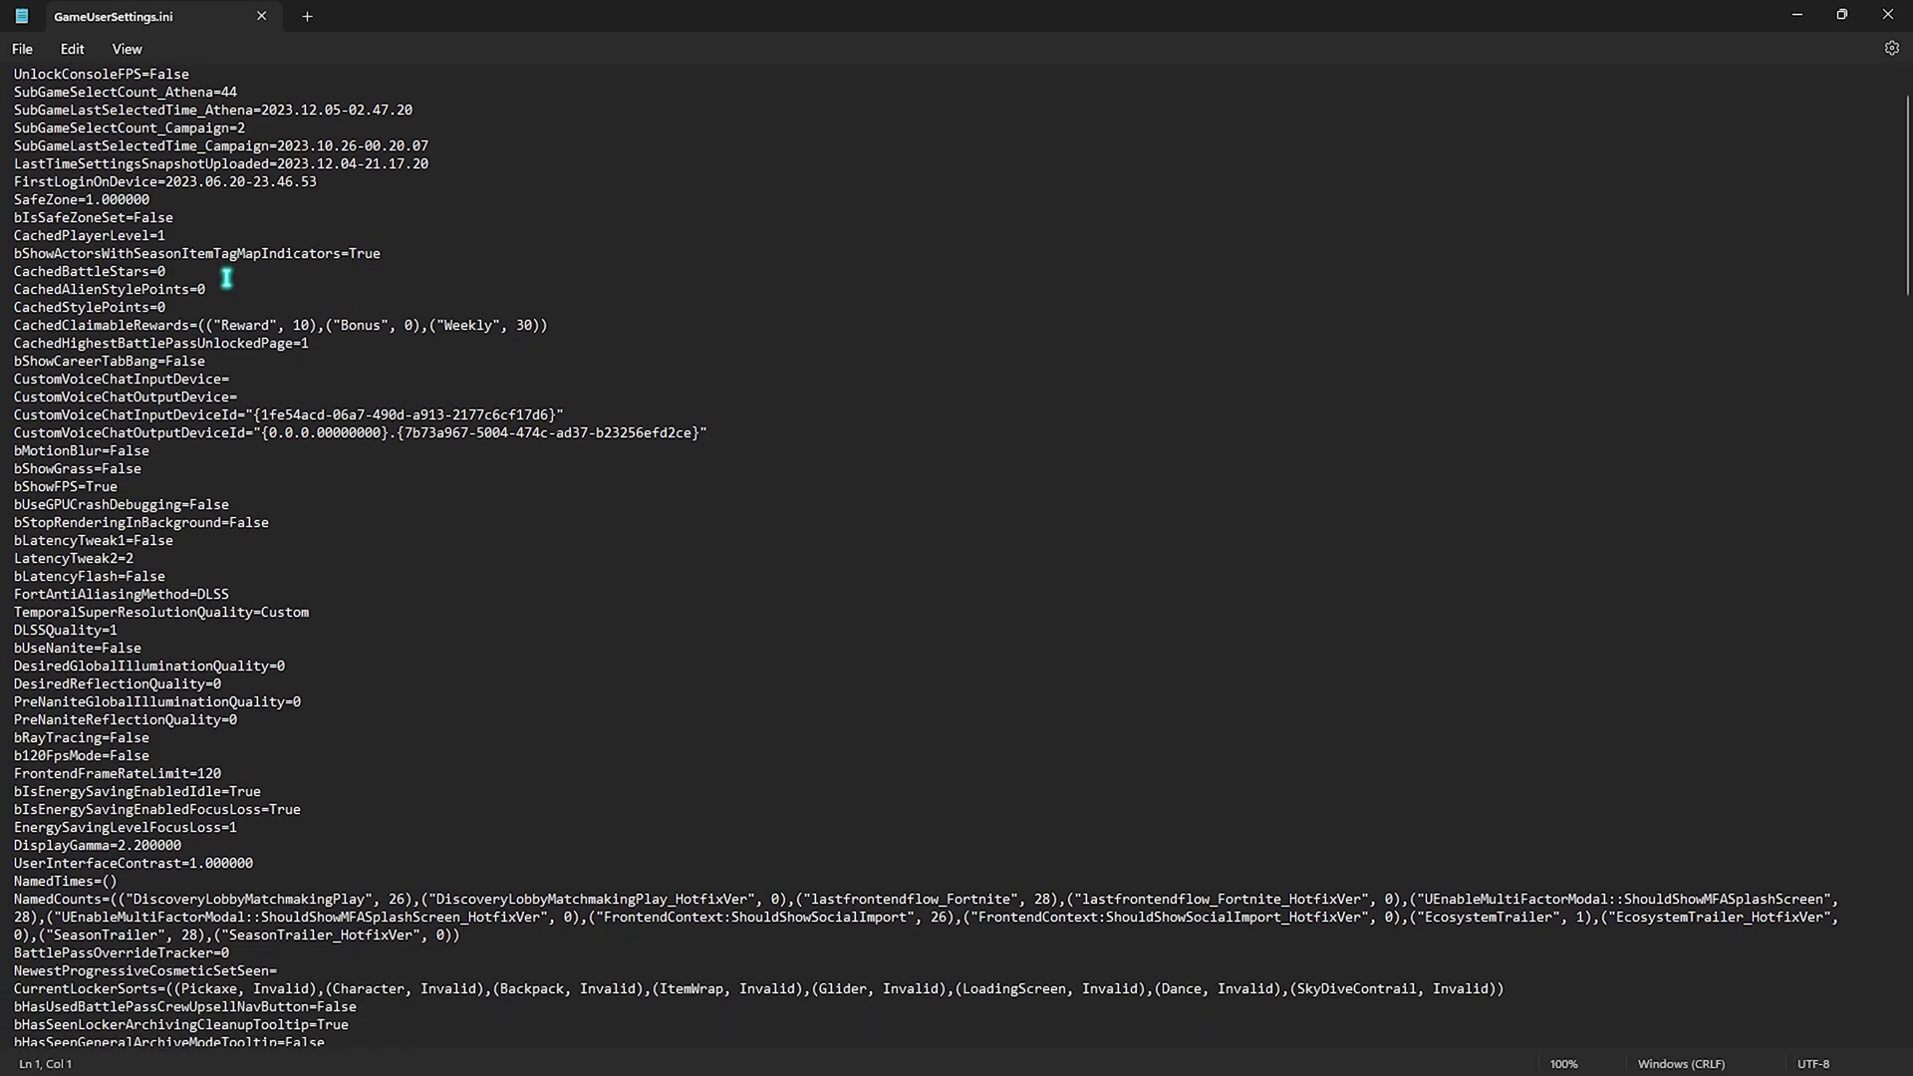
pyautogui.scroll(2, 271, 709)
pyautogui.click(211, 528)
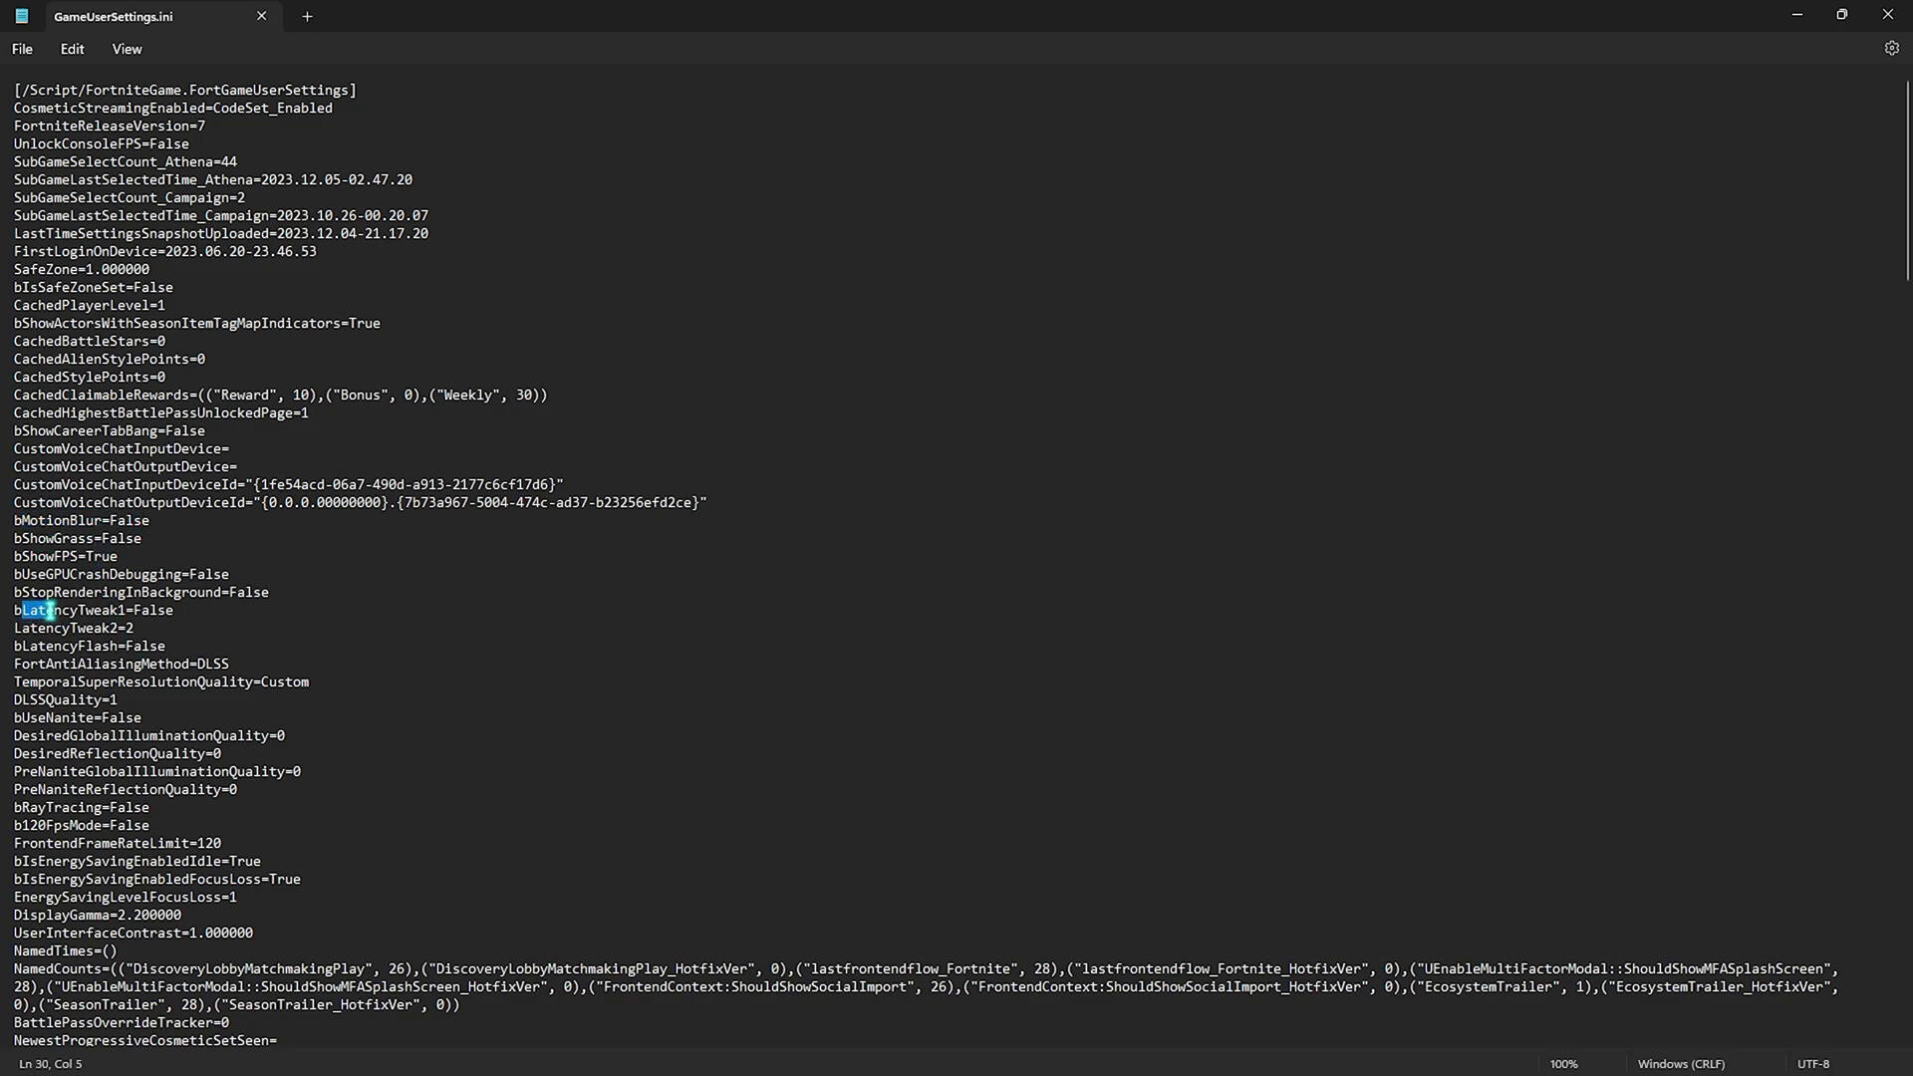
pyautogui.click(158, 609)
pyautogui.click(128, 646)
pyautogui.moveTo(28, 724); pyautogui.dragTo(92, 718)
pyautogui.click(122, 717)
pyautogui.moveTo(16, 808); pyautogui.dragTo(110, 808)
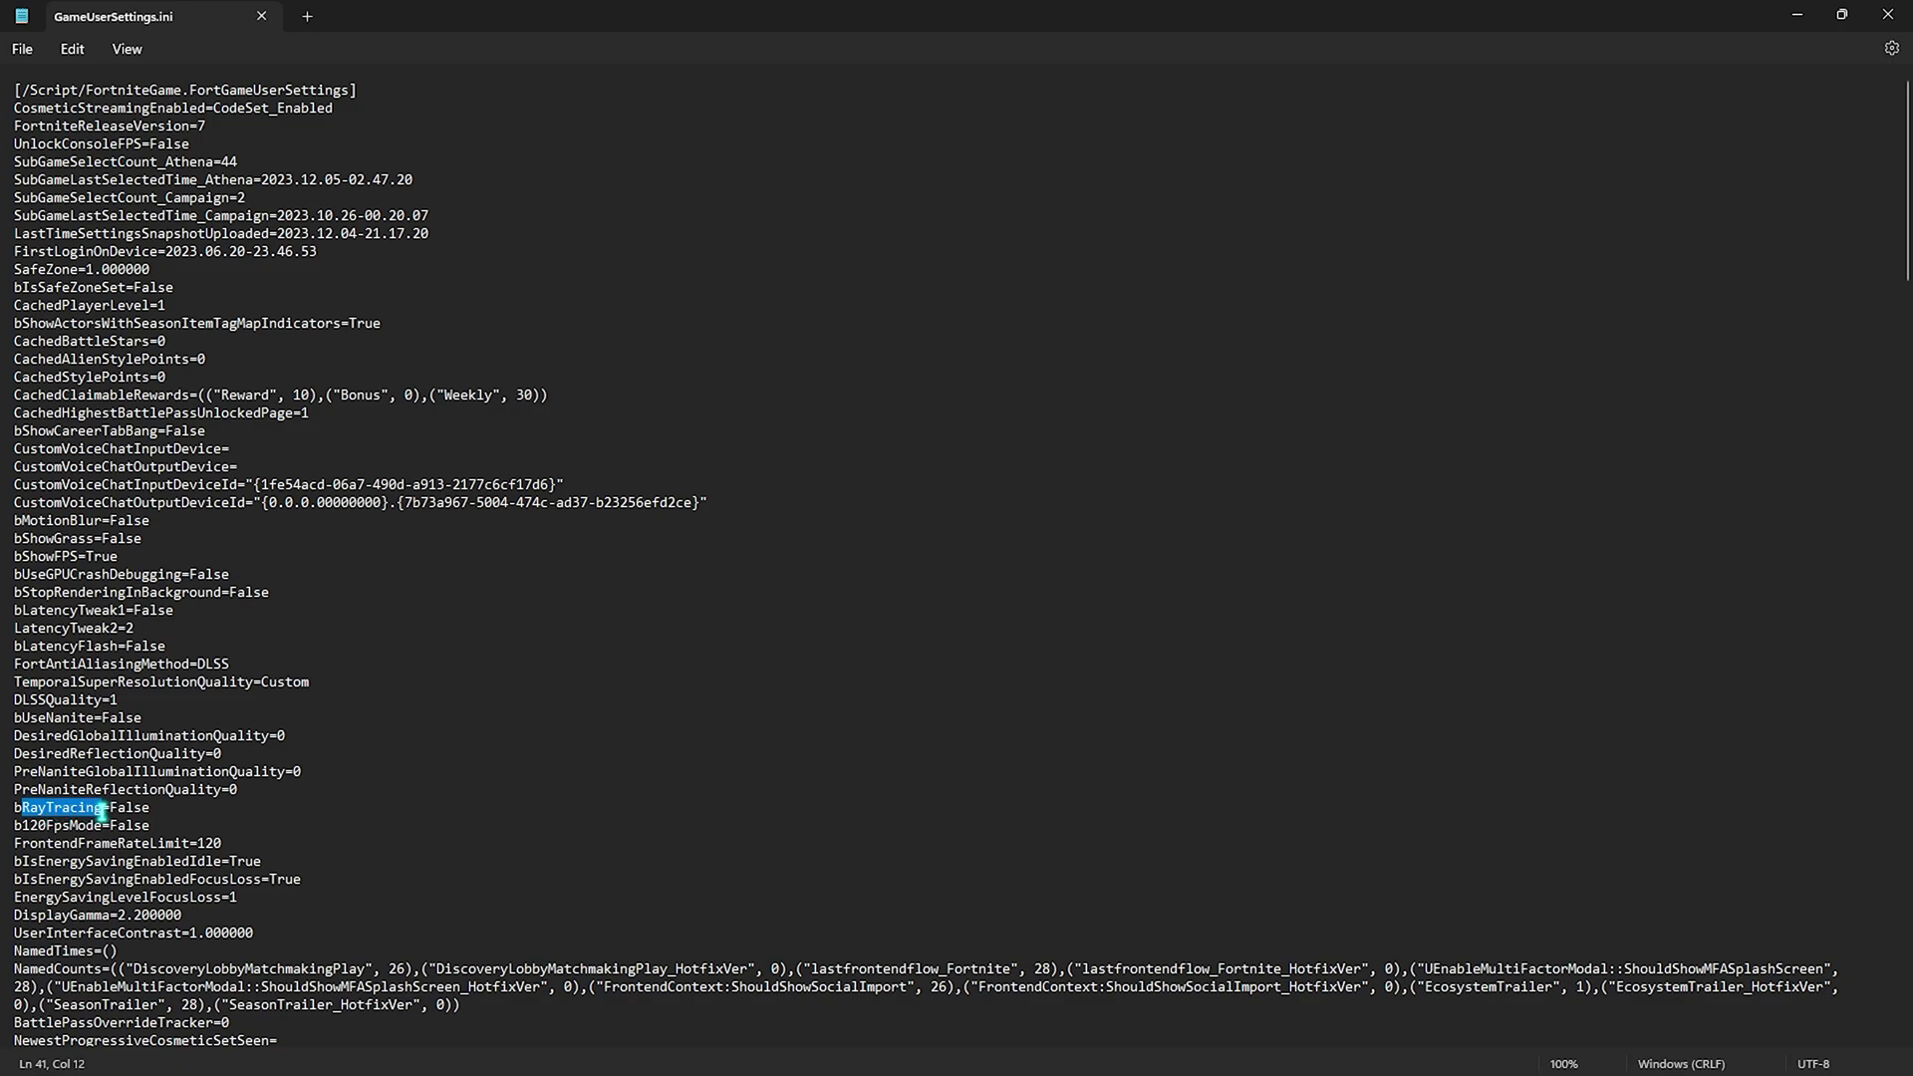
pyautogui.doubleClick(129, 807)
pyautogui.click(337, 796)
# Check the LowInputLatencyModeIsEnabled, bUseVSync and bUseDynamicResolution values further down the settings file
pyautogui.scroll(-20, 155, 208)
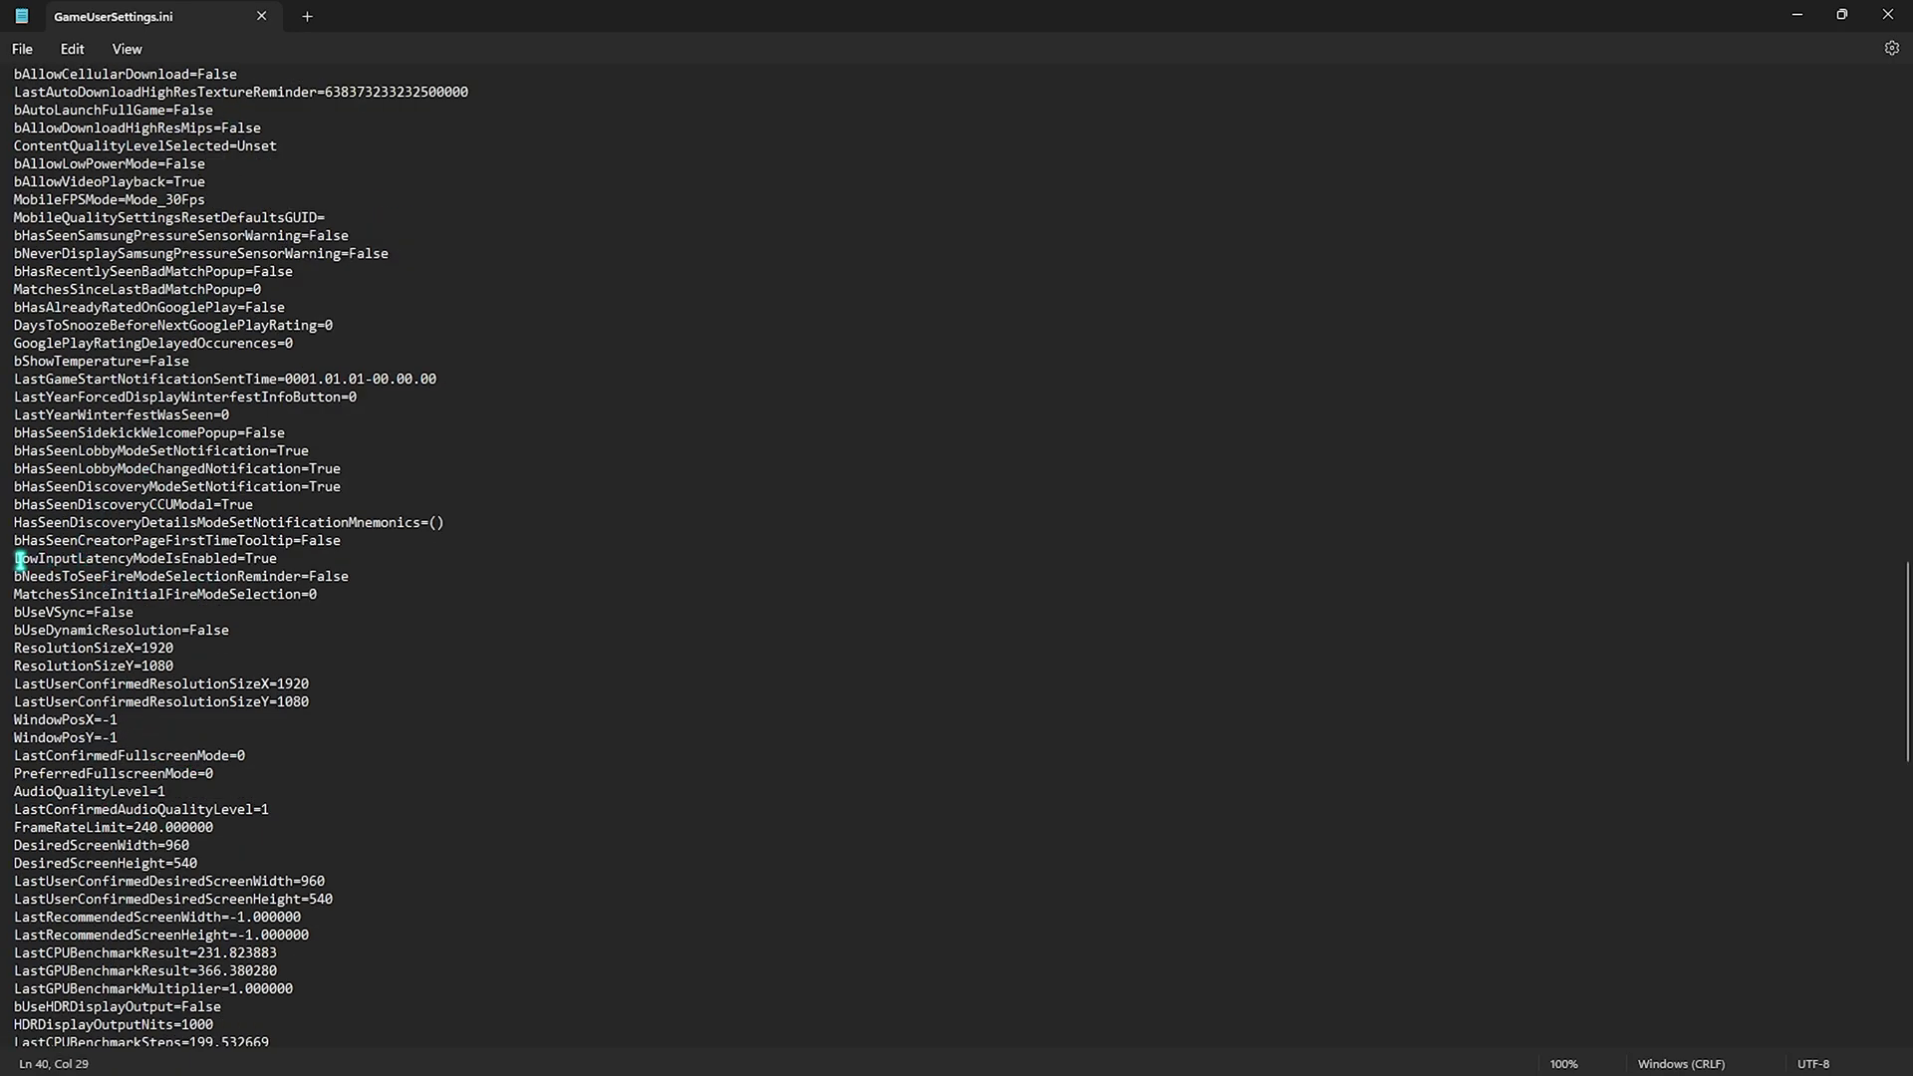
pyautogui.moveTo(19, 560); pyautogui.dragTo(239, 565)
pyautogui.click(239, 565)
pyautogui.moveTo(22, 613); pyautogui.dragTo(77, 615)
pyautogui.doubleClick(114, 612)
pyautogui.doubleClick(210, 630)
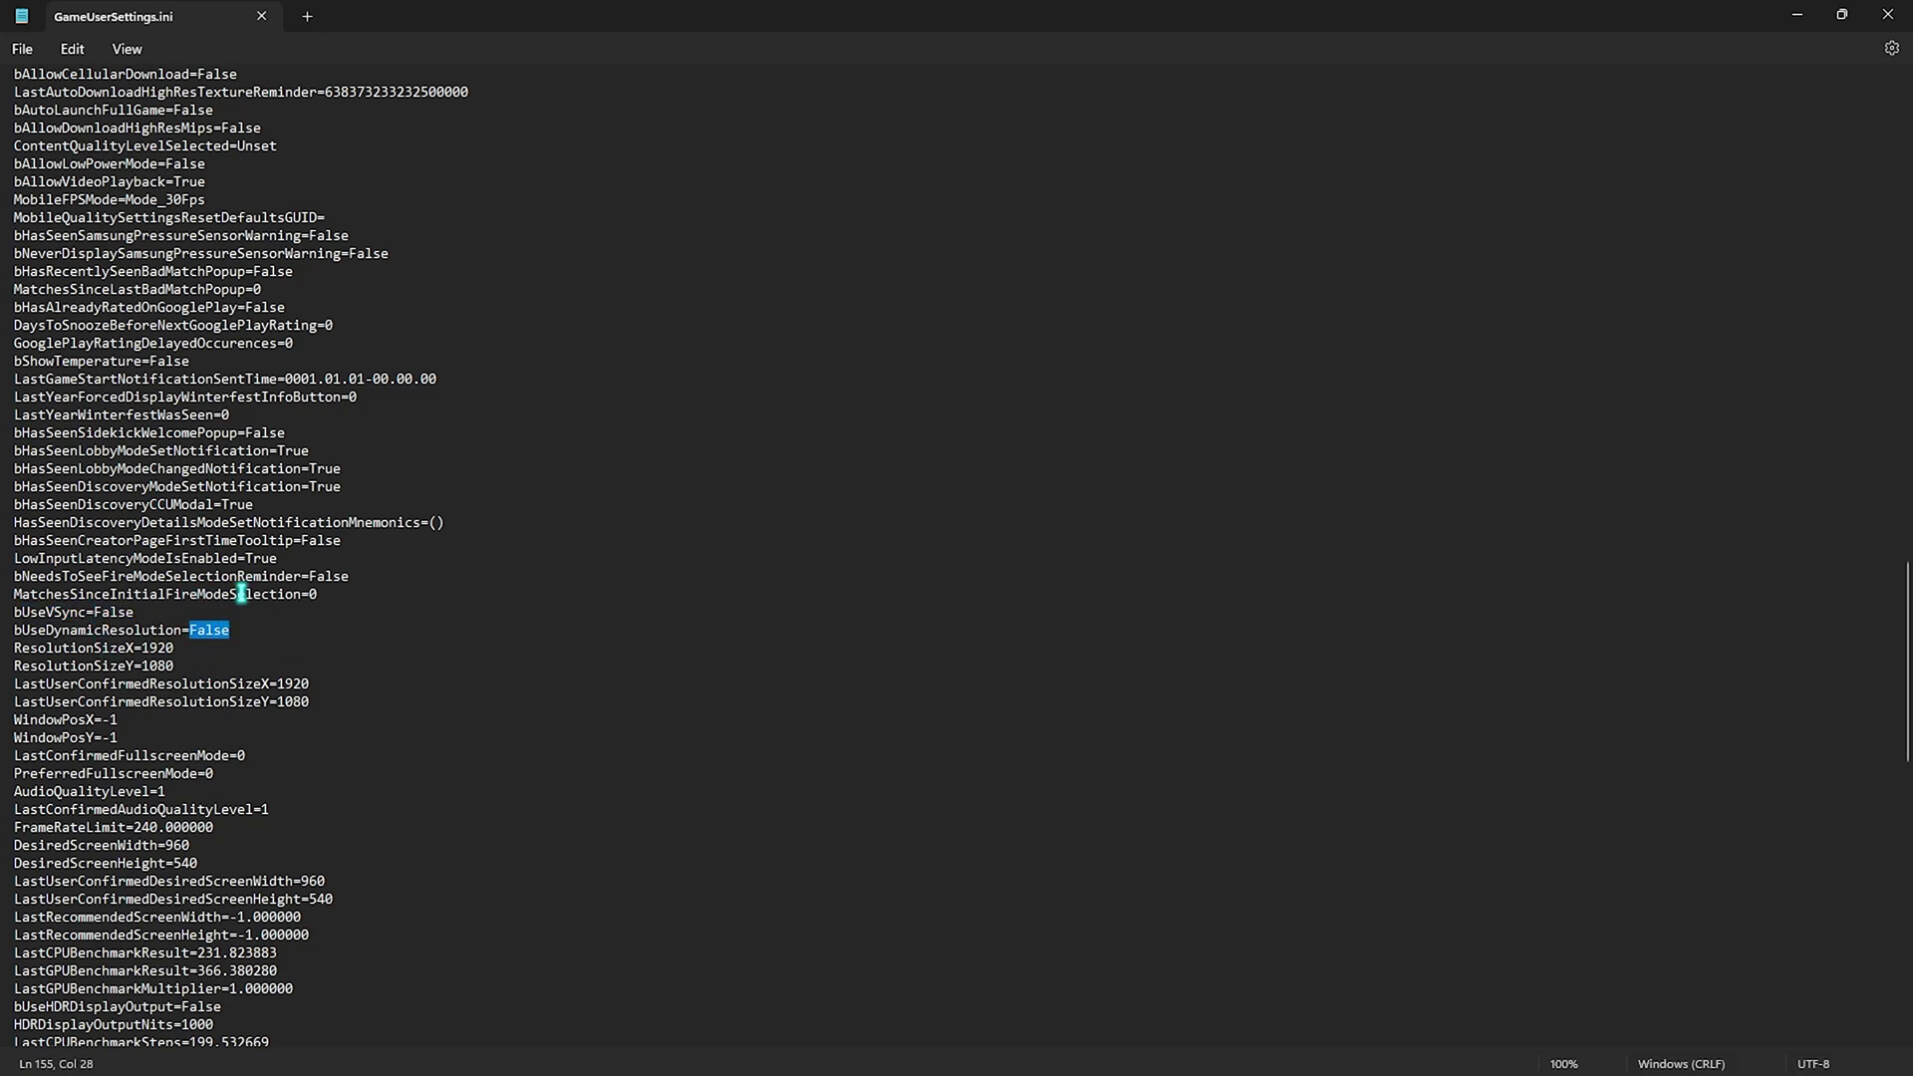
# Set FullscreenMode to 0 in GameUserSettings.ini
pyautogui.scroll(-3, 229, 648)
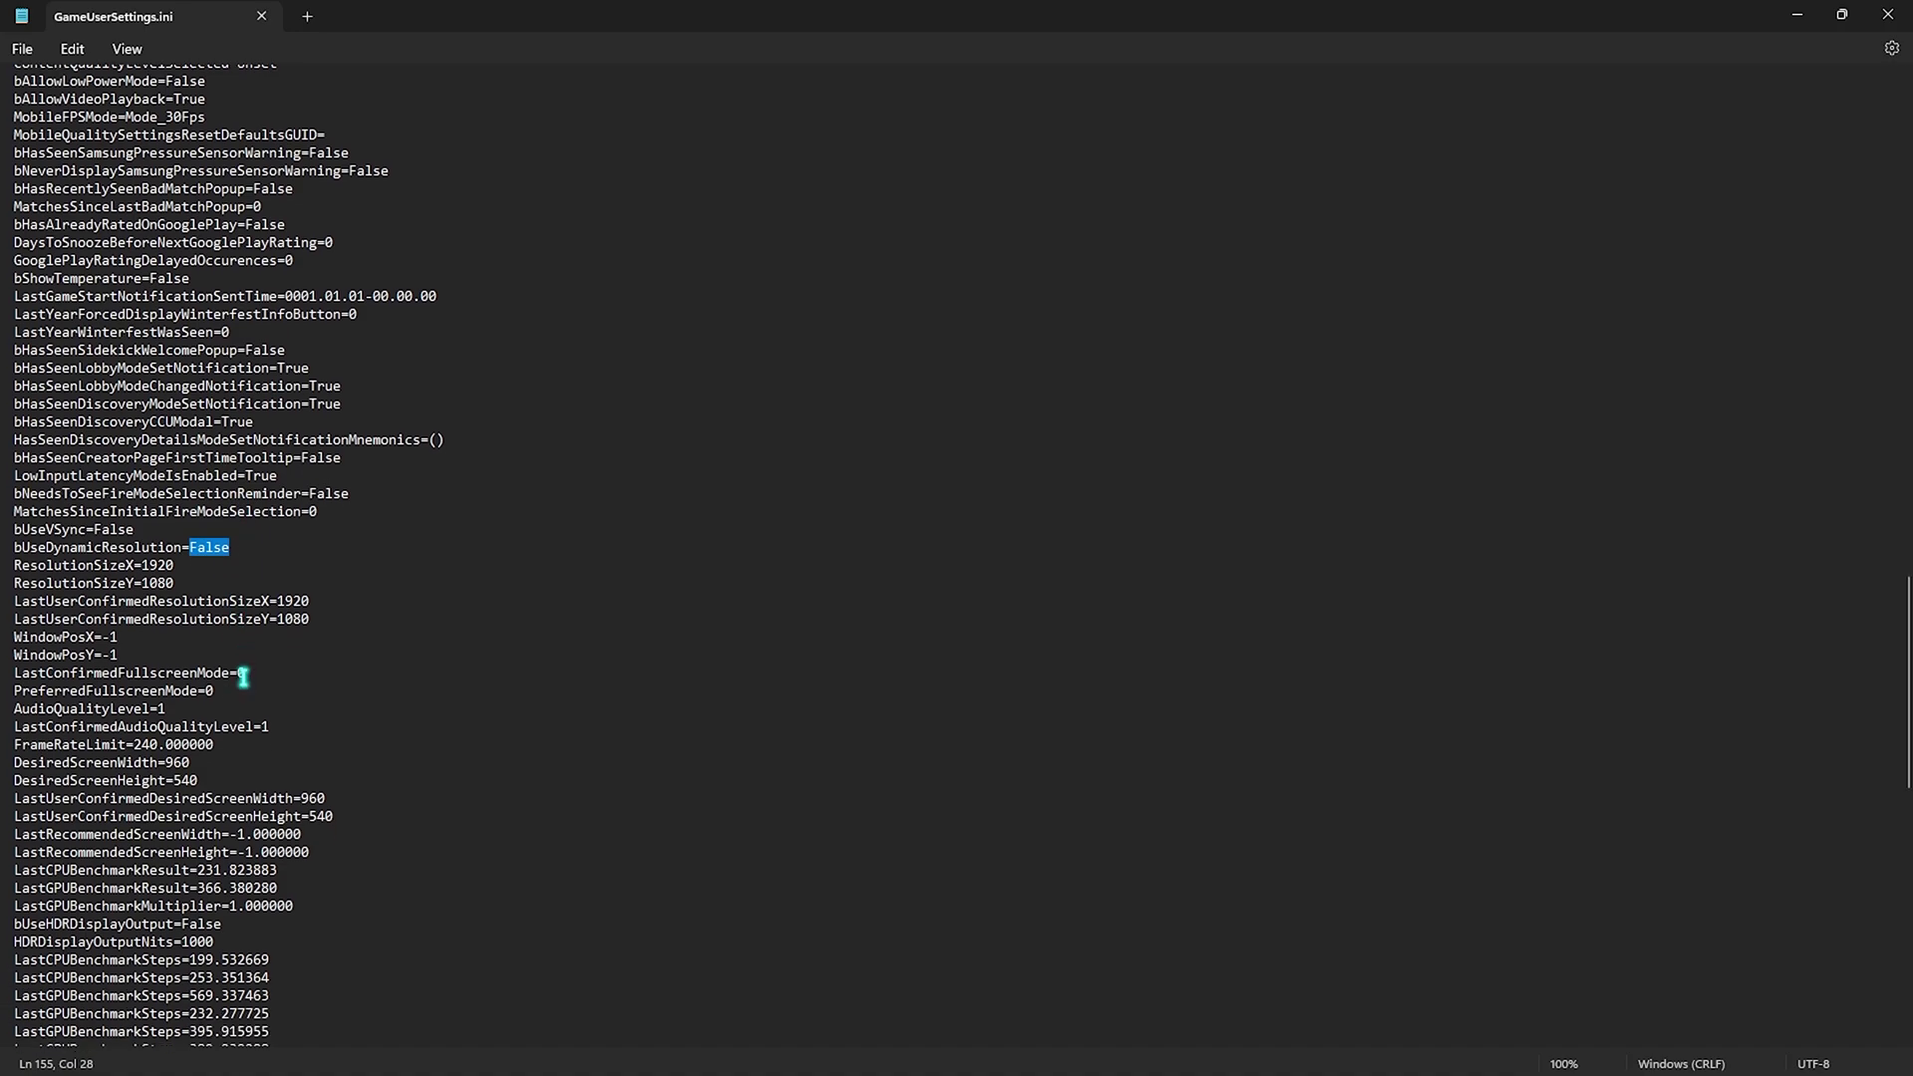
pyautogui.scroll(-10, 243, 678)
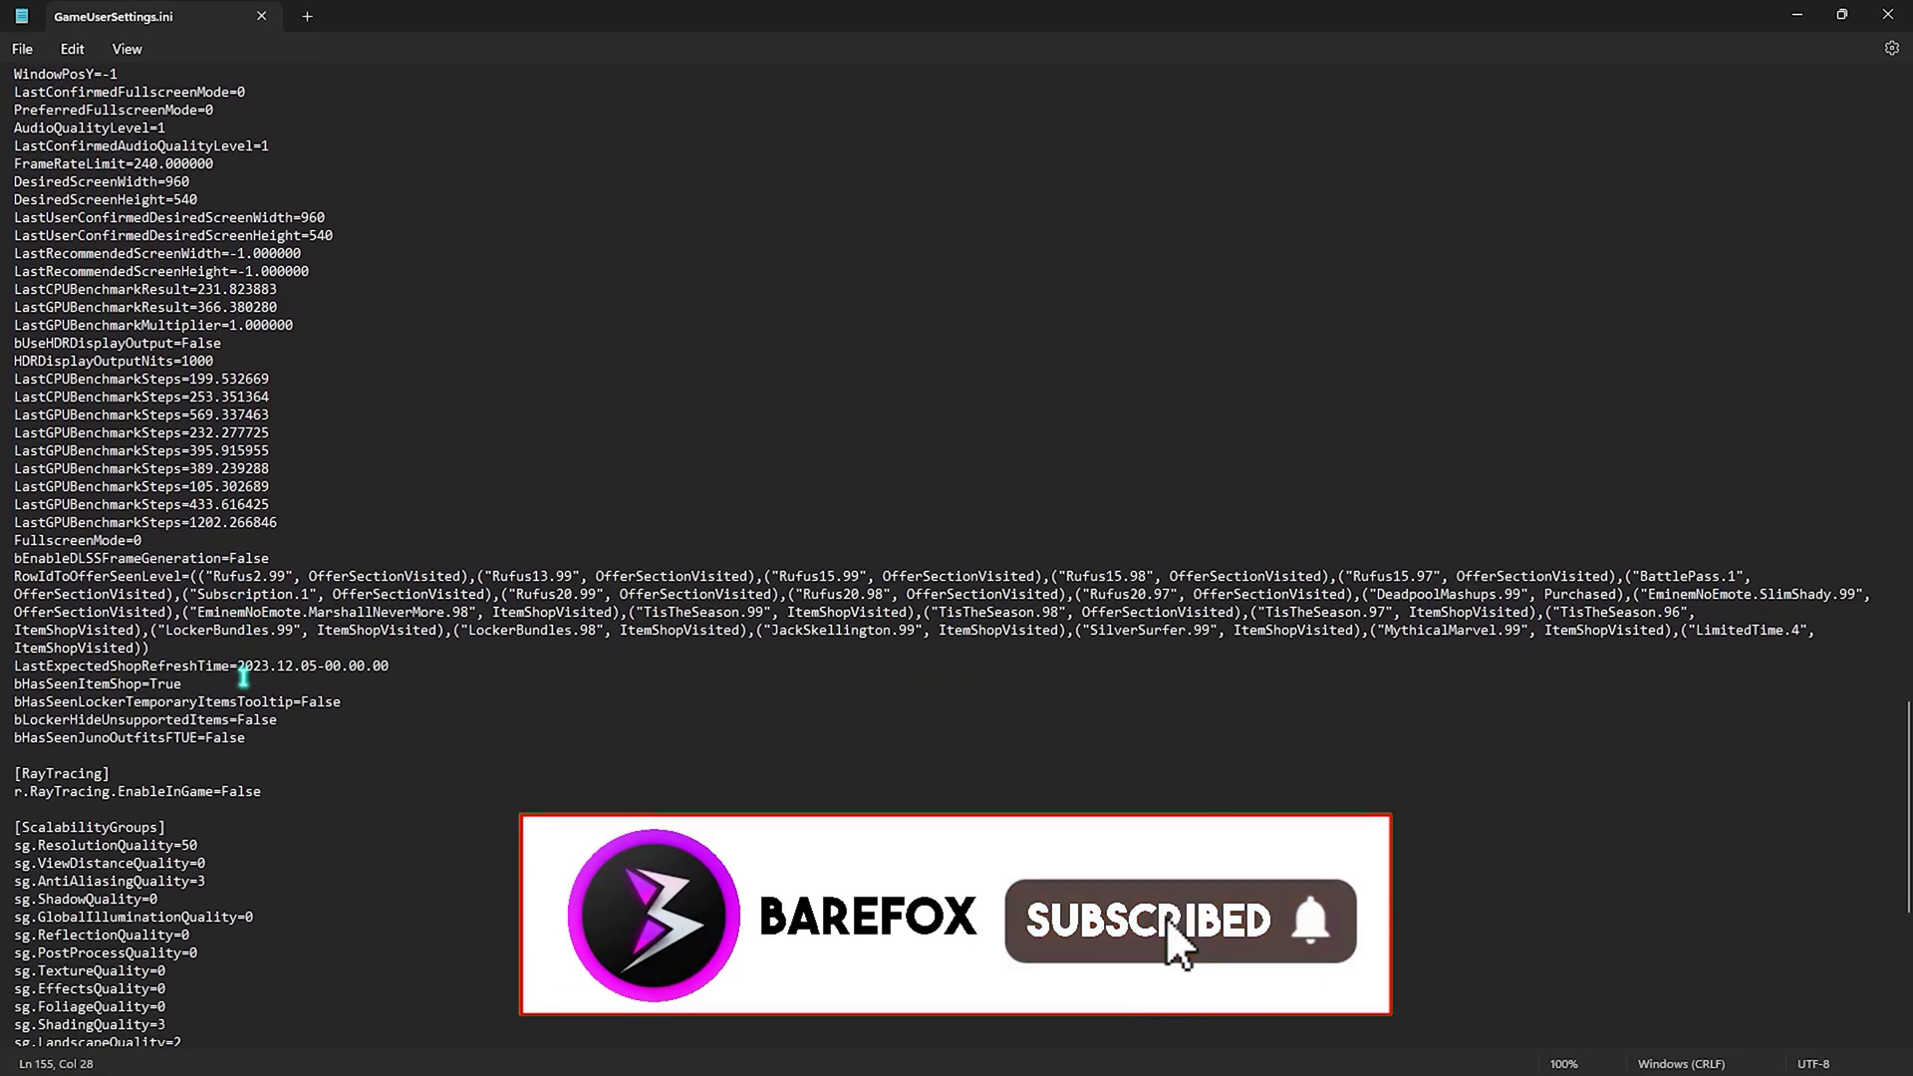
pyautogui.scroll(-1, 243, 679)
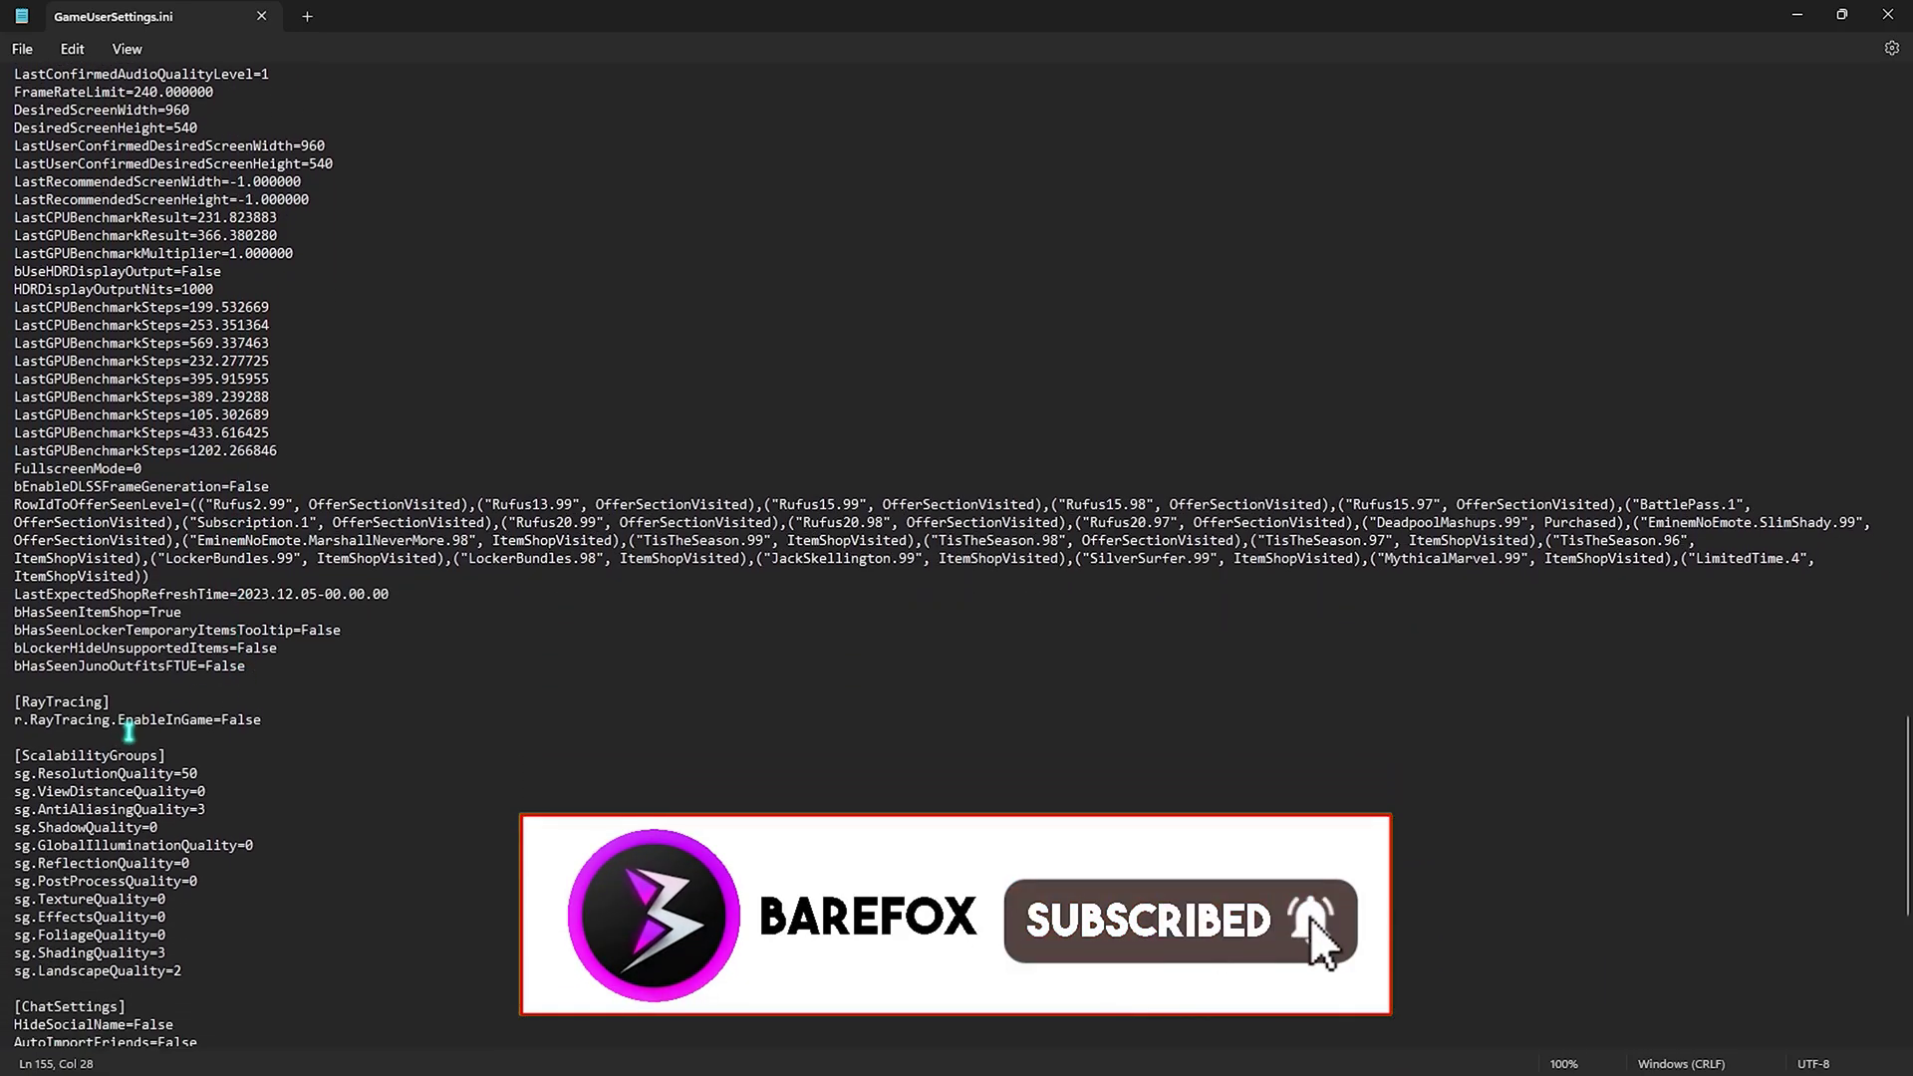
pyautogui.doubleClick(139, 468)
pyautogui.write('0')
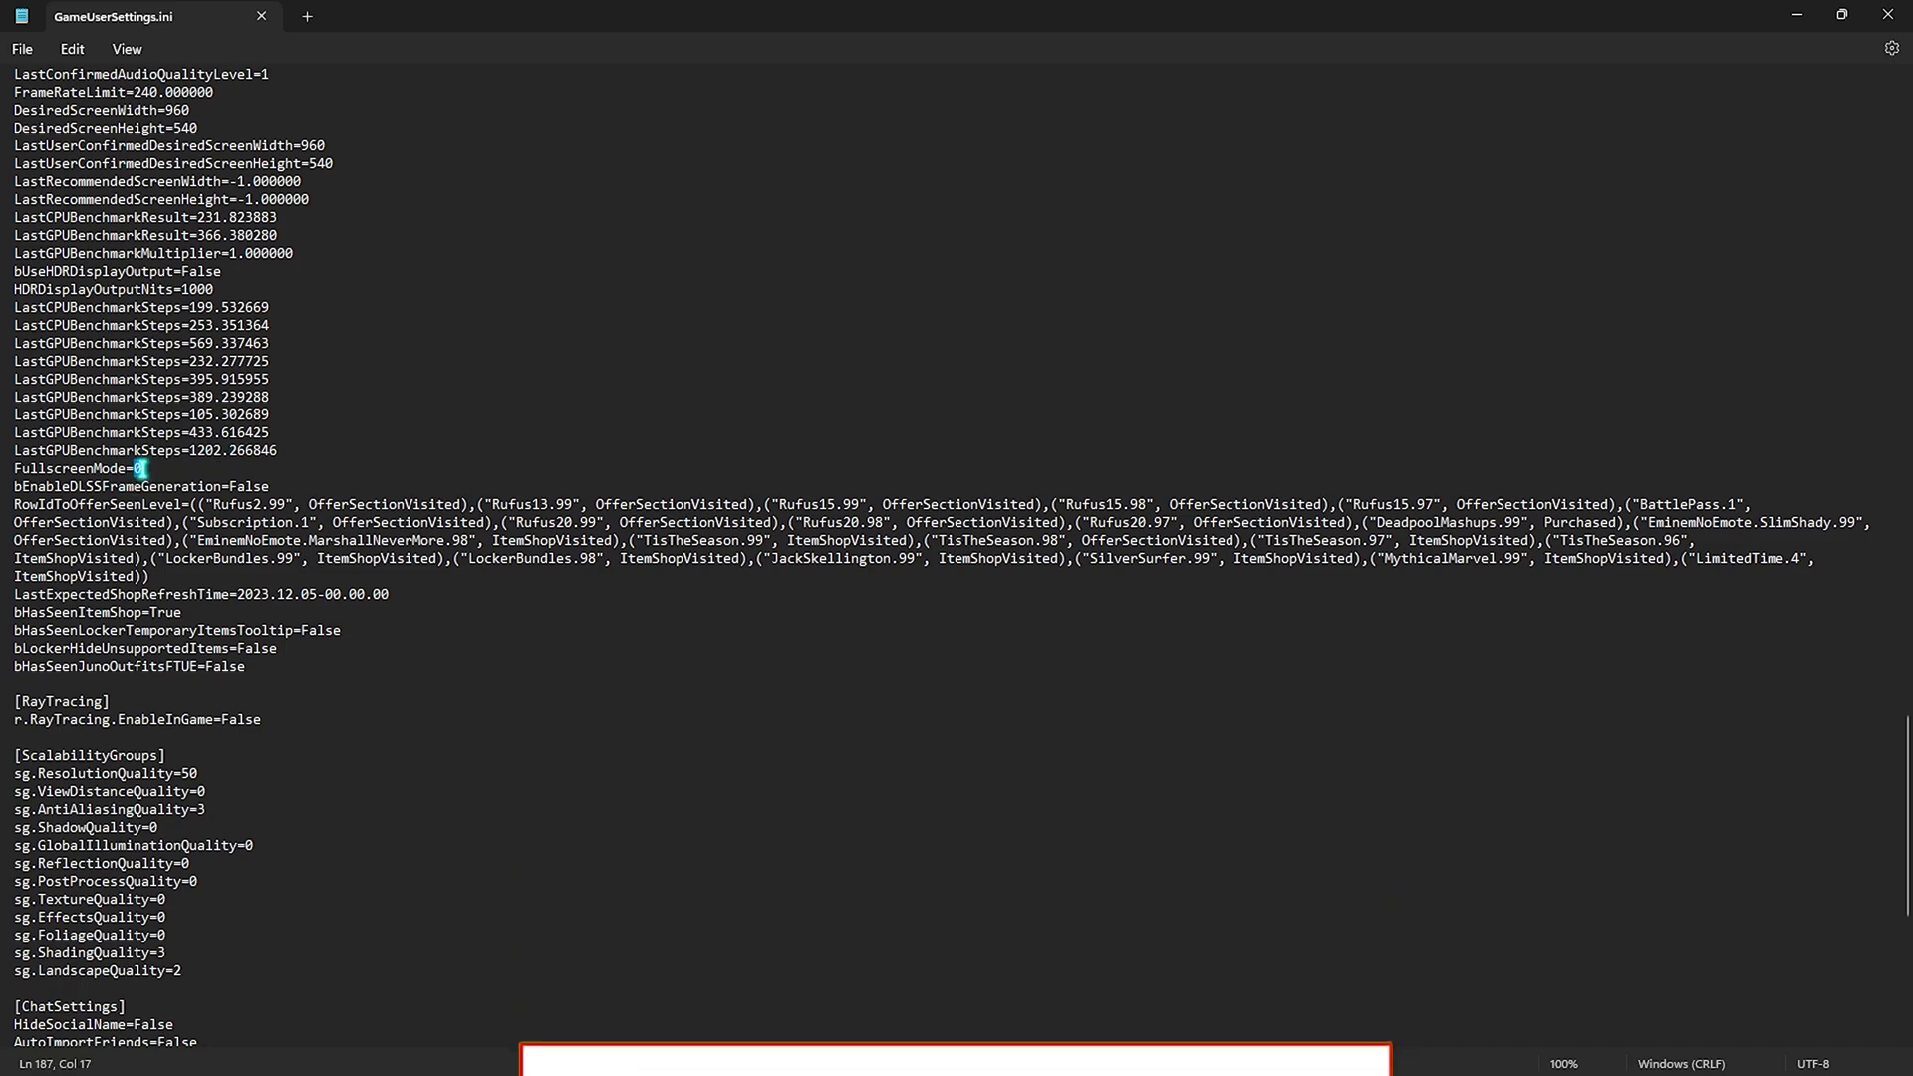
# Check the EnableInGame value in the RayTracing section of the settings file
pyautogui.scroll(-3, 100, 498)
pyautogui.moveTo(14, 540); pyautogui.dragTo(111, 540)
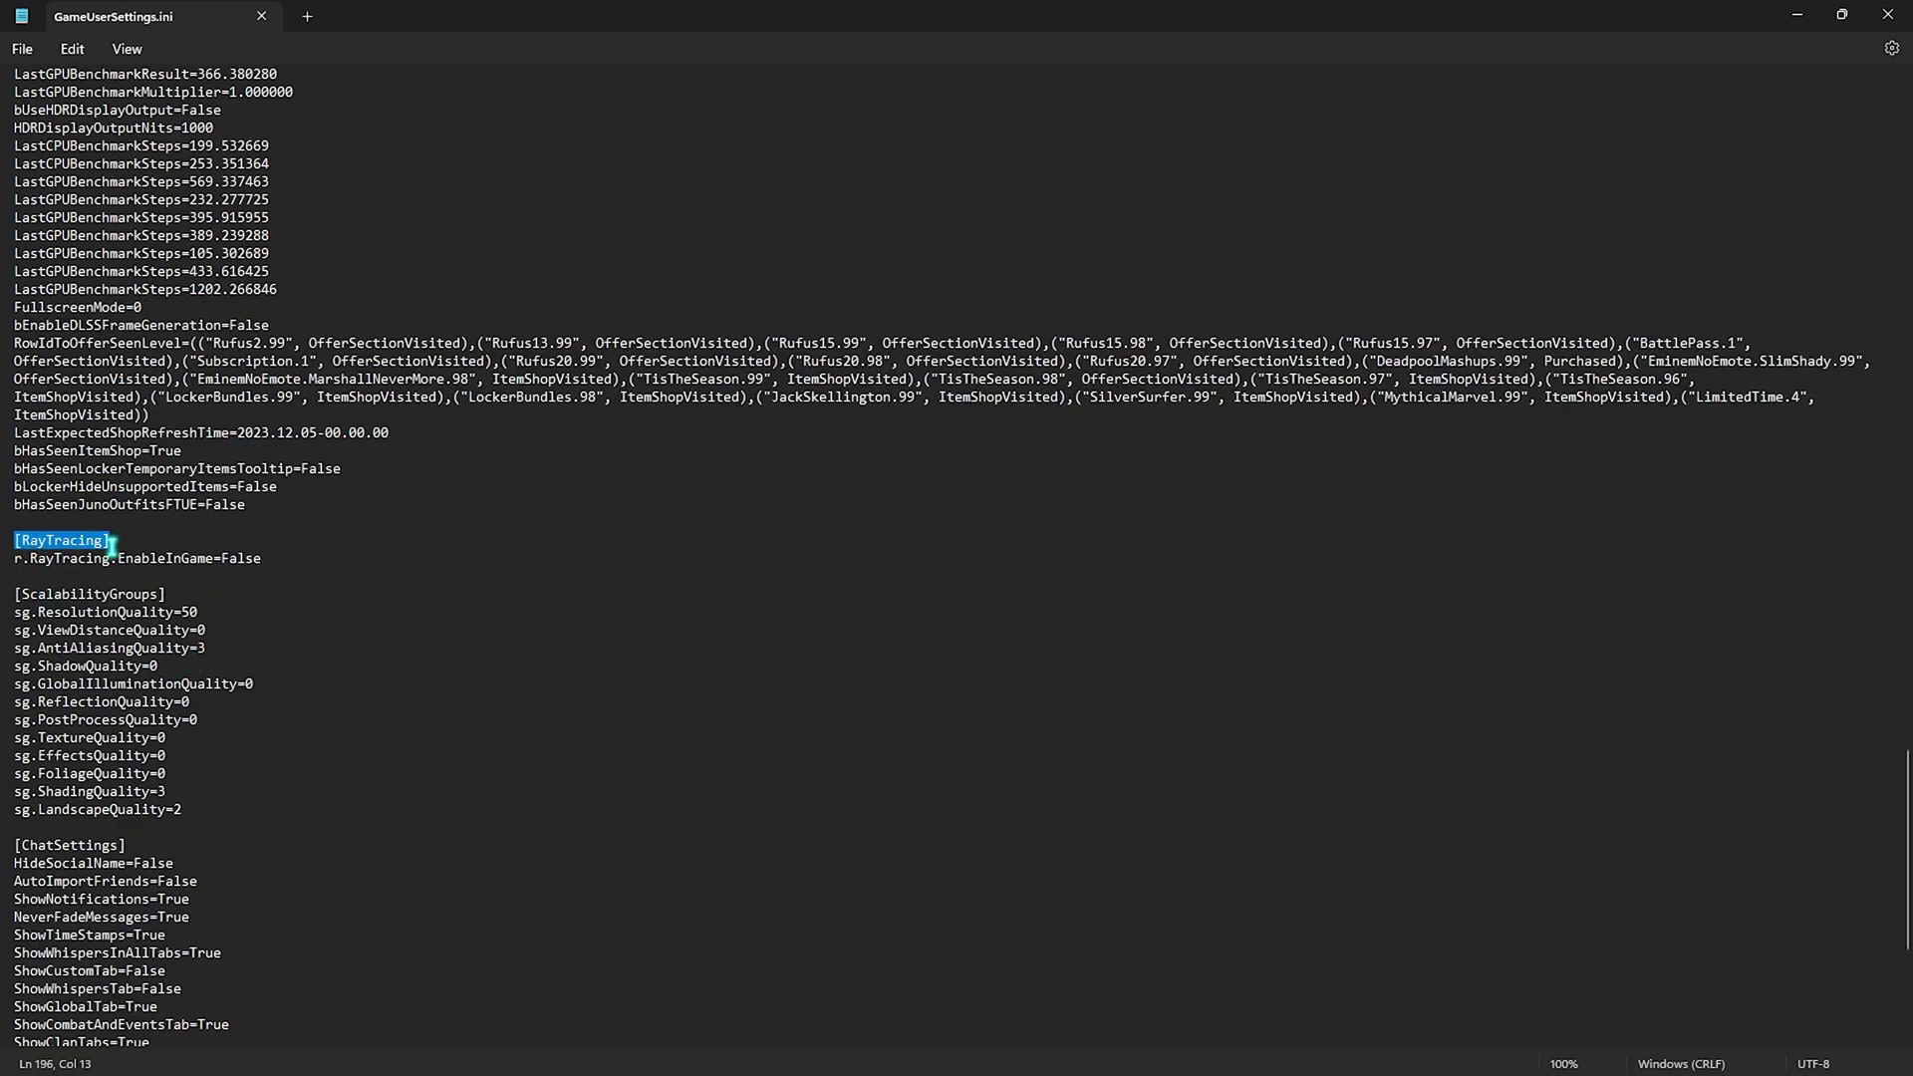
pyautogui.click(111, 540)
pyautogui.doubleClick(243, 558)
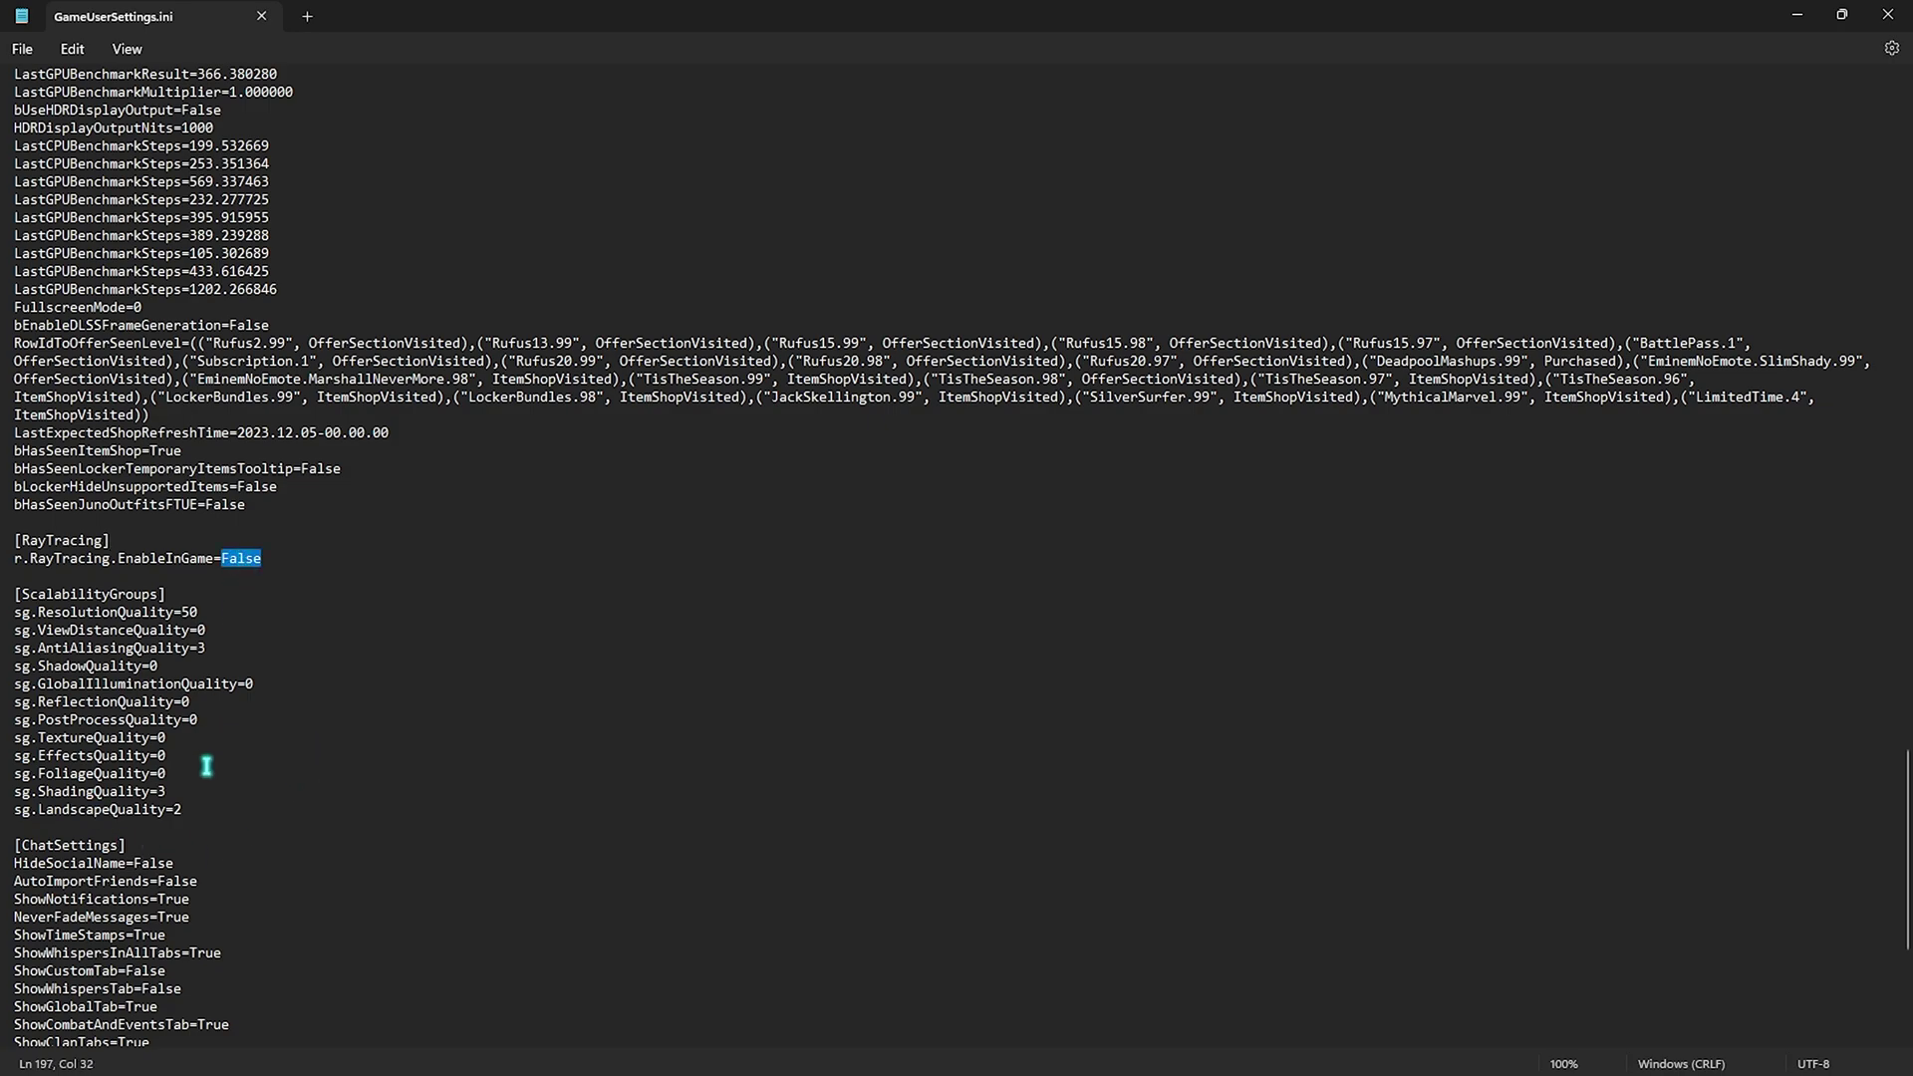
# Check the resolution, view distance, anti-aliasing, global illumination and reflection quality values in the ScalabilityGroups section
pyautogui.scroll(-1, 207, 765)
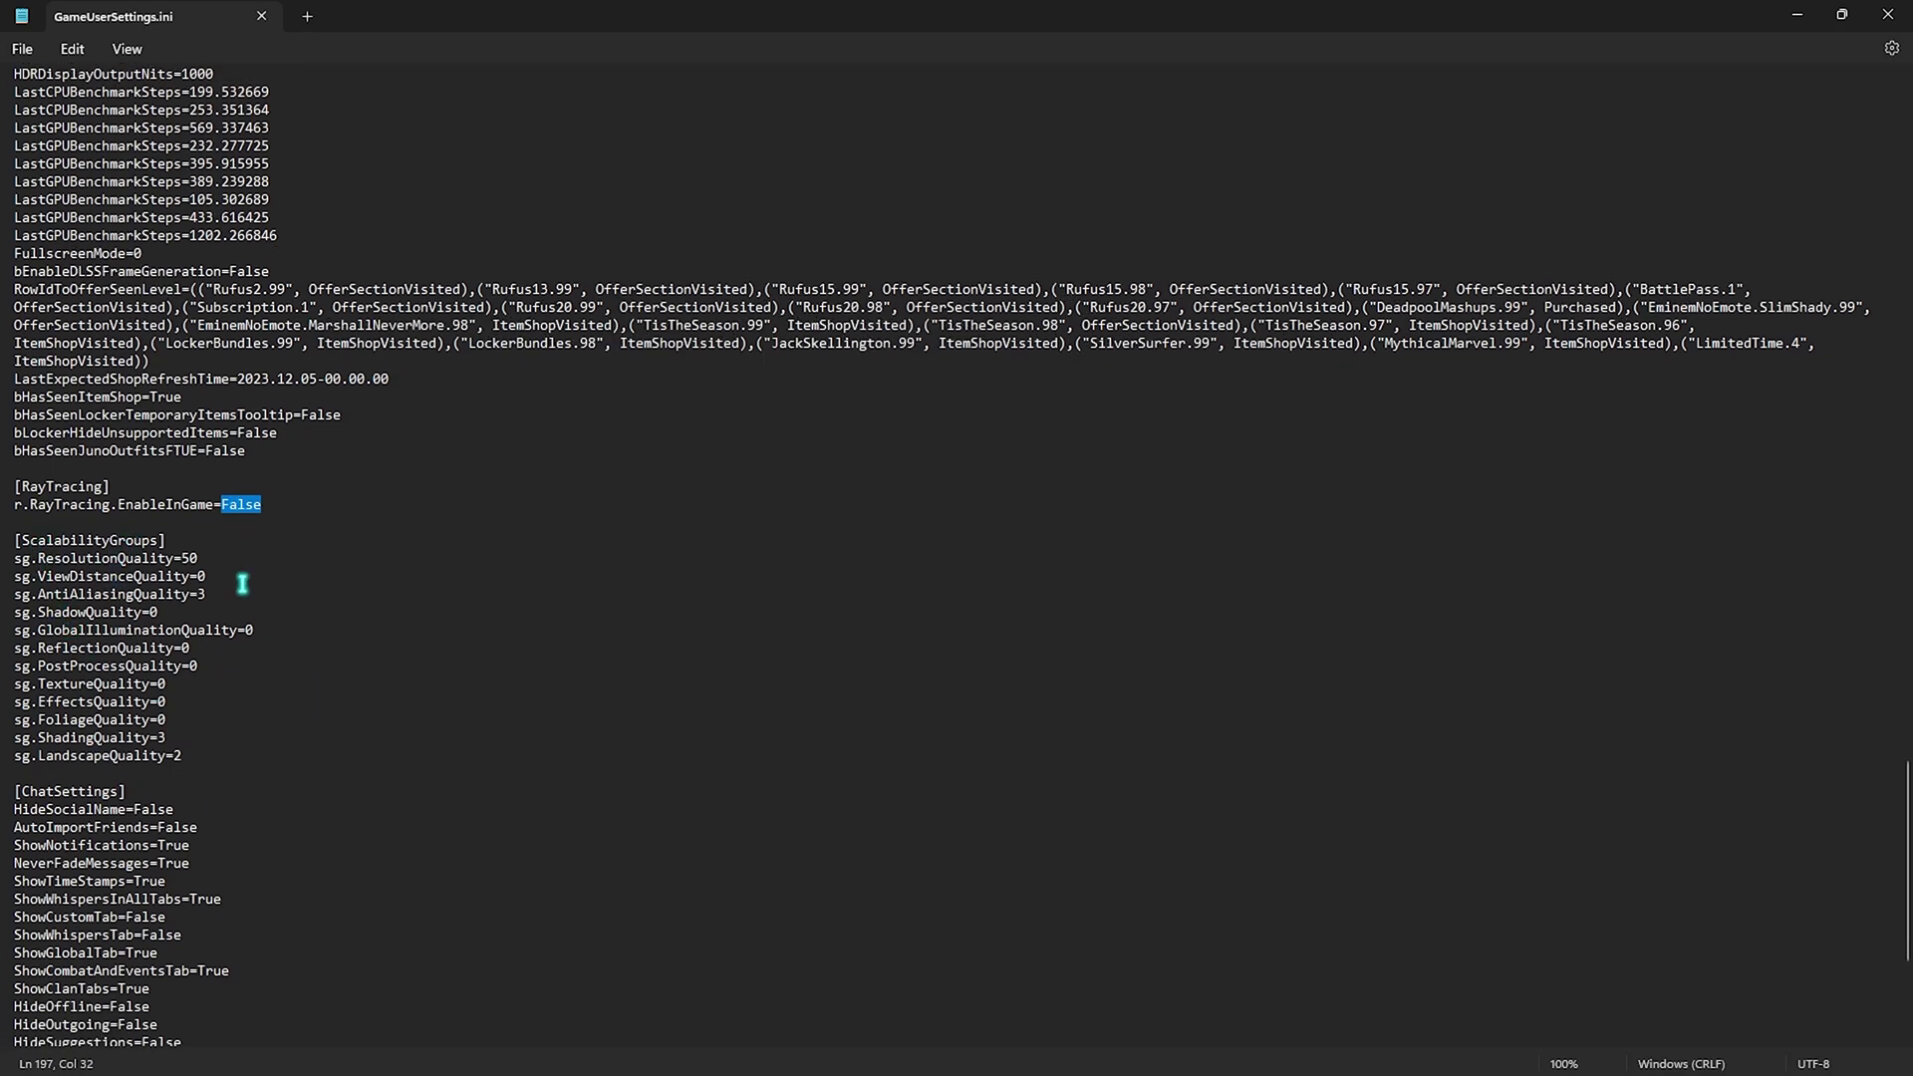
pyautogui.click(194, 558)
pyautogui.click(189, 563)
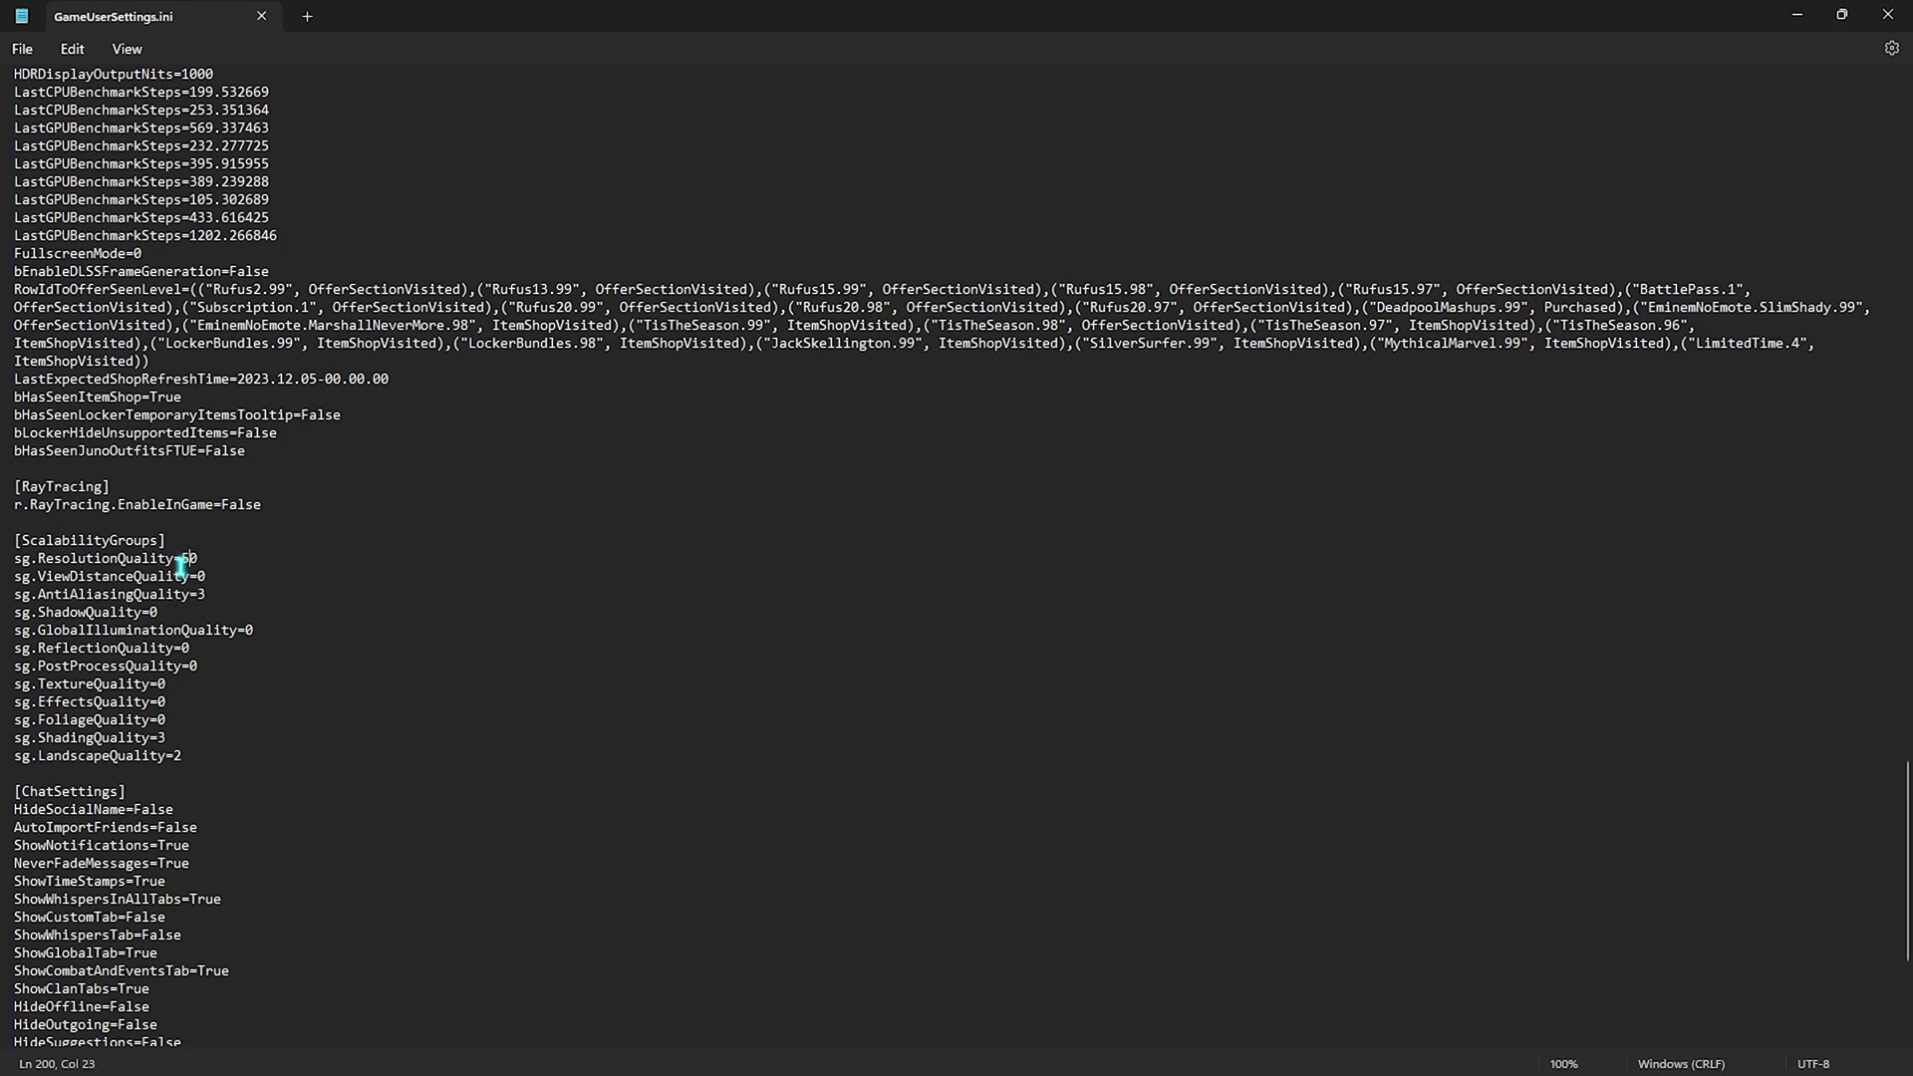
pyautogui.doubleClick(201, 576)
pyautogui.click(207, 595)
pyautogui.click(207, 630)
pyautogui.moveTo(77, 634); pyautogui.dragTo(239, 636)
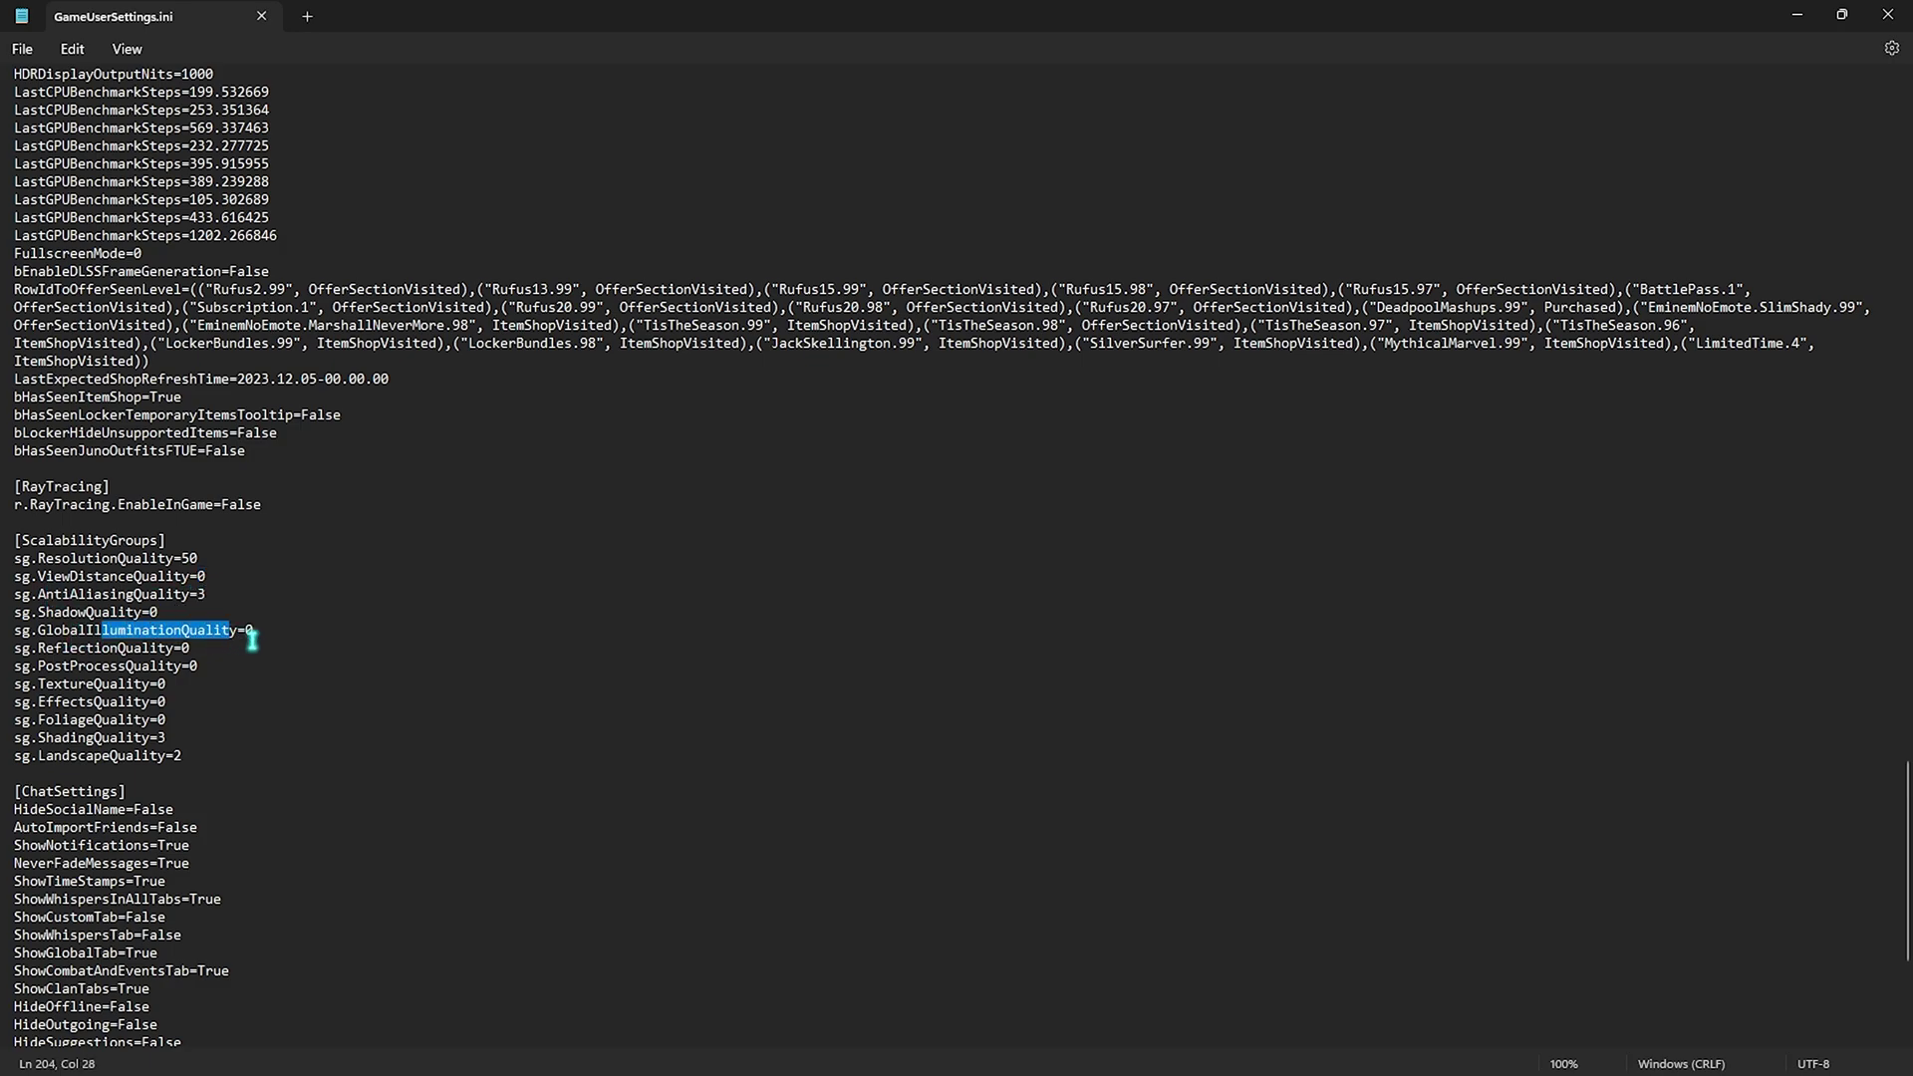
pyautogui.click(189, 650)
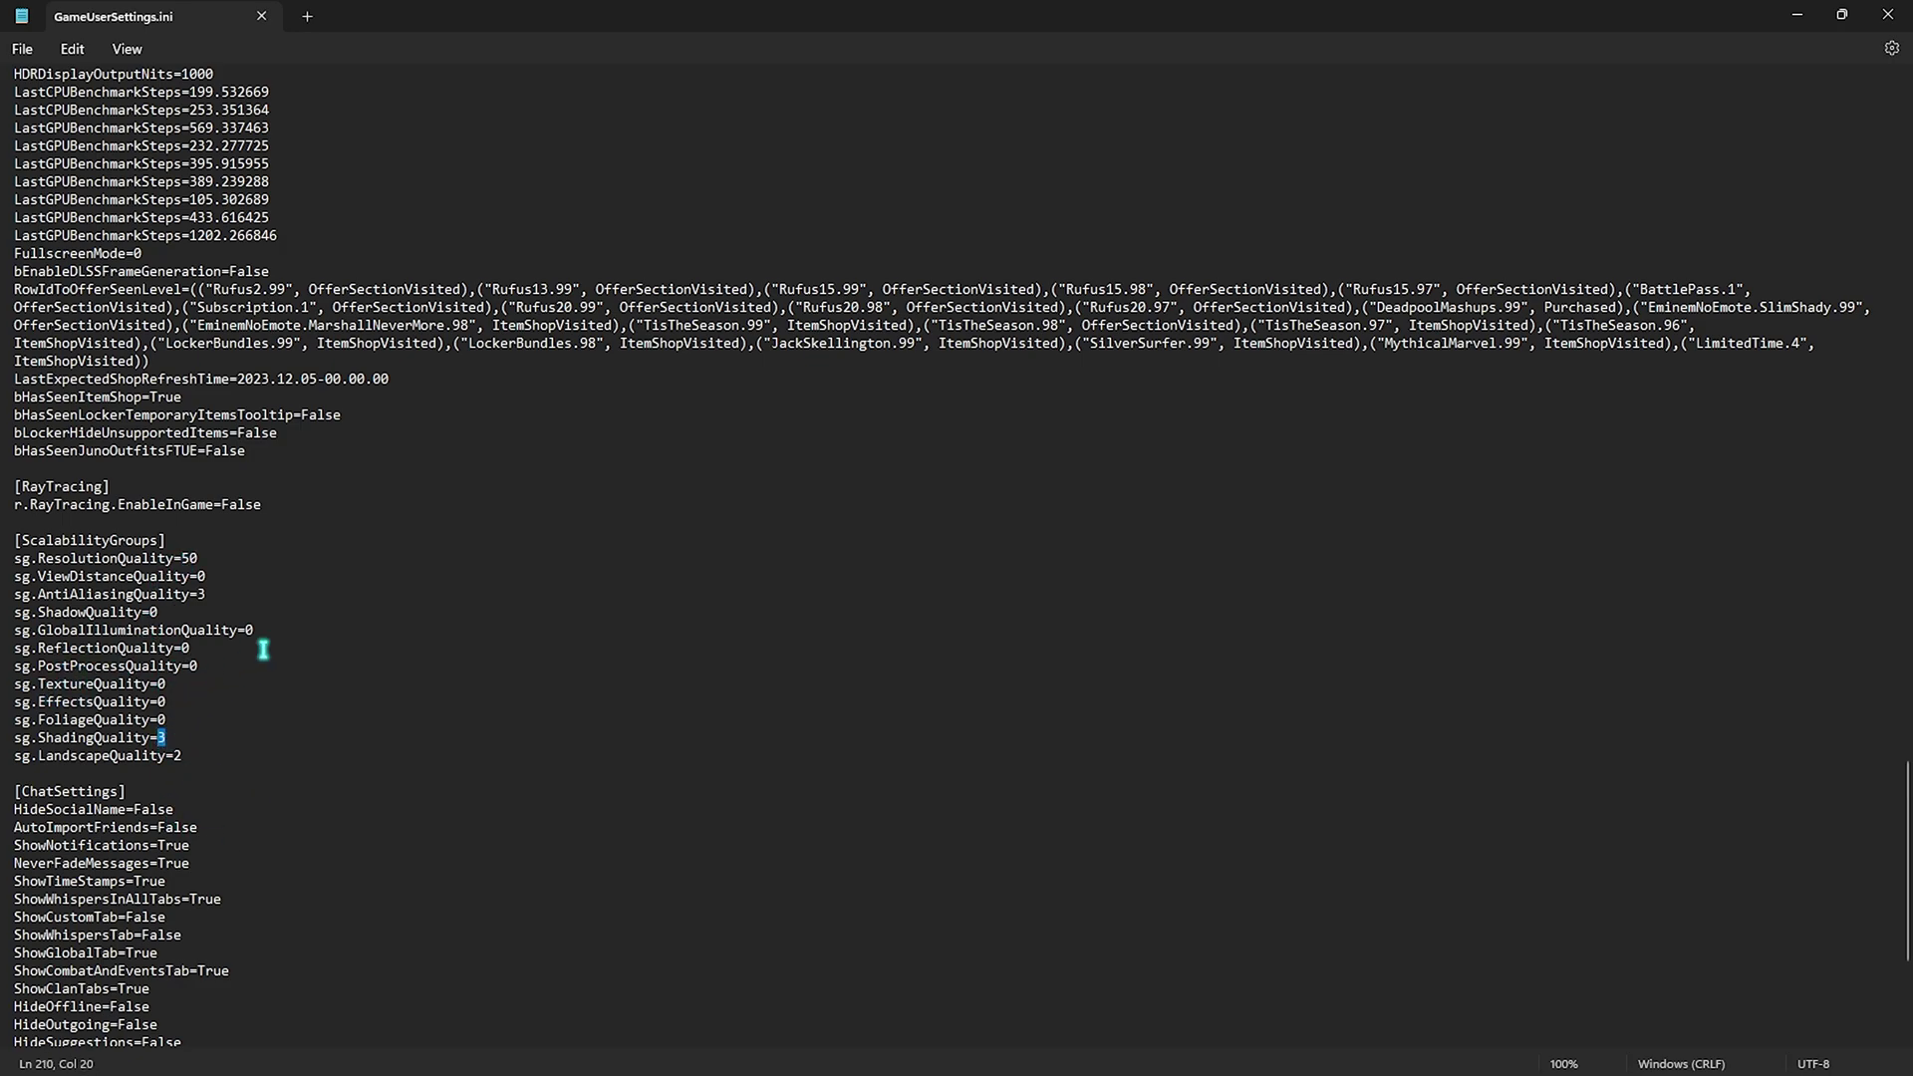
# Set sg.ShadingQuality to 2 in the ScalabilityGroups section and close the settings file
pyautogui.write('2')
pyautogui.click(174, 757)
pyautogui.moveTo(253, 775); pyautogui.dragTo(9, 559)
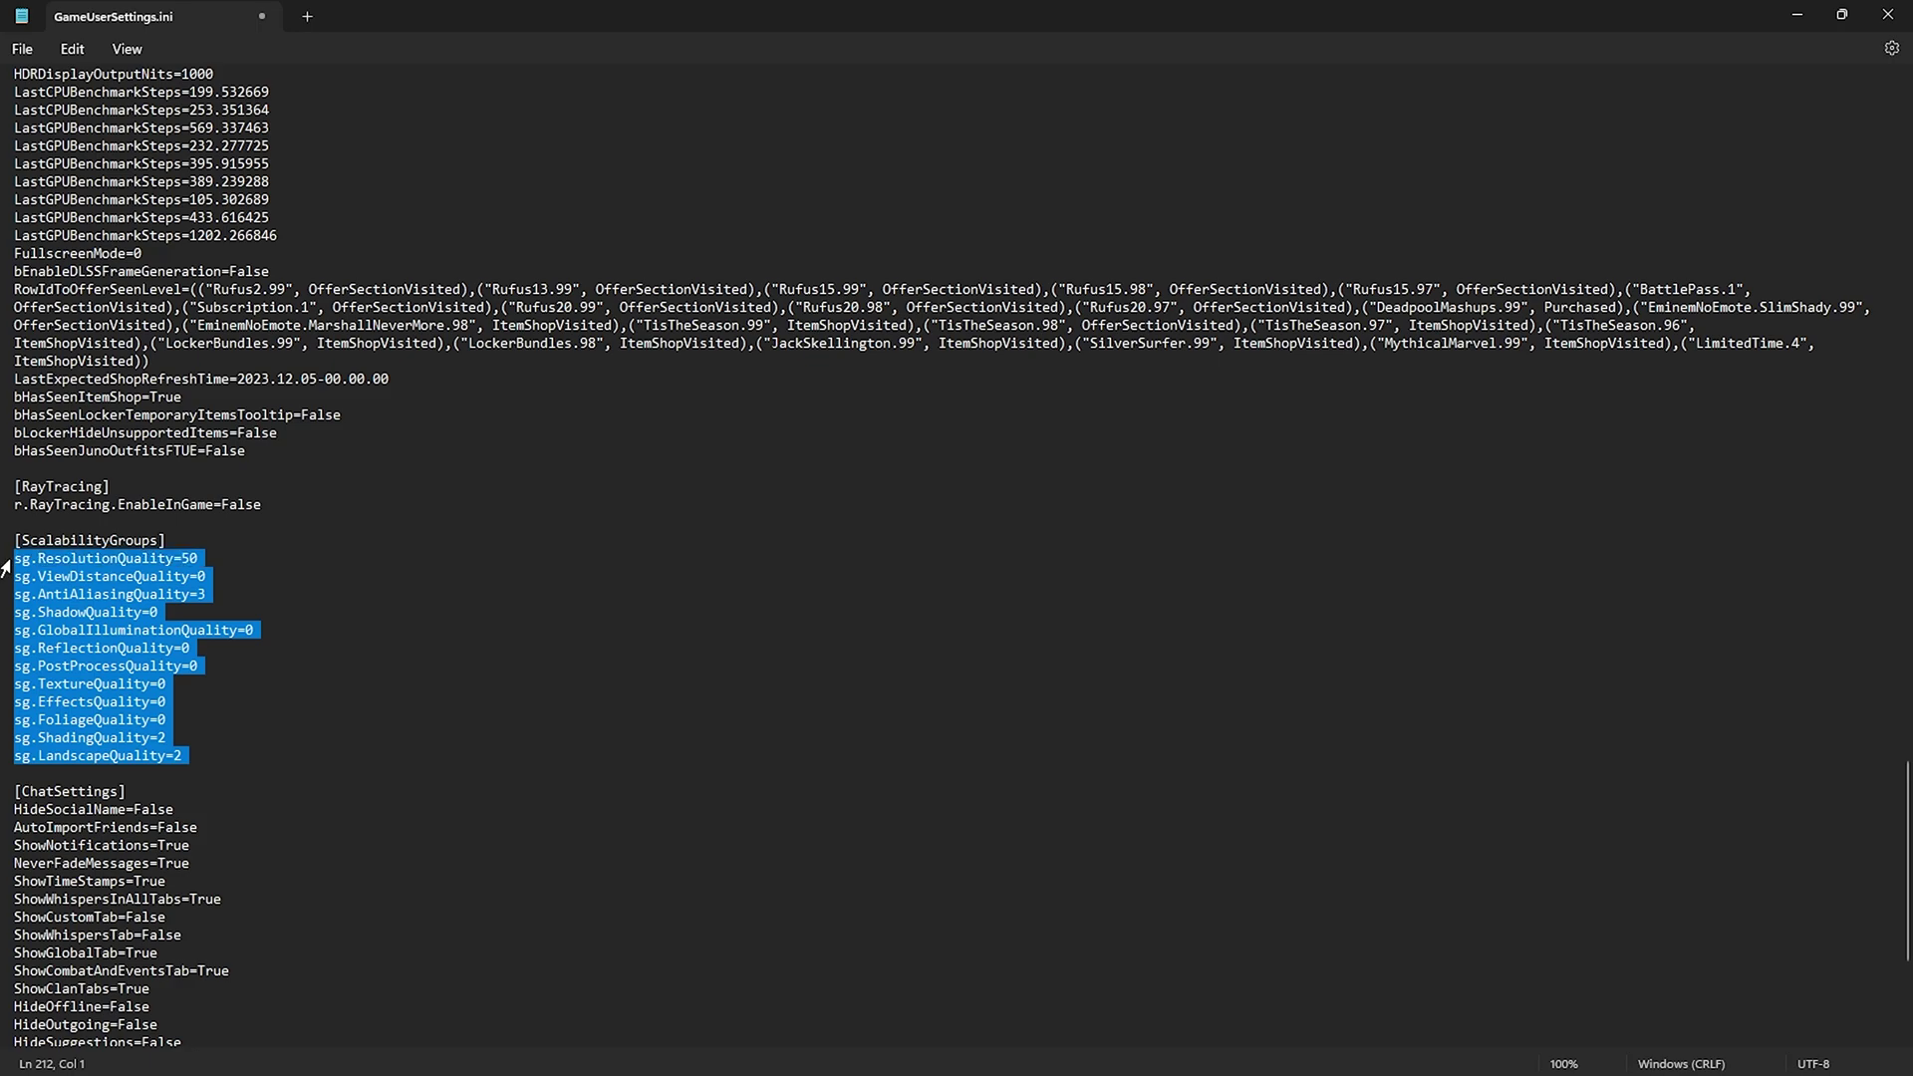
pyautogui.scroll(-2, 269, 688)
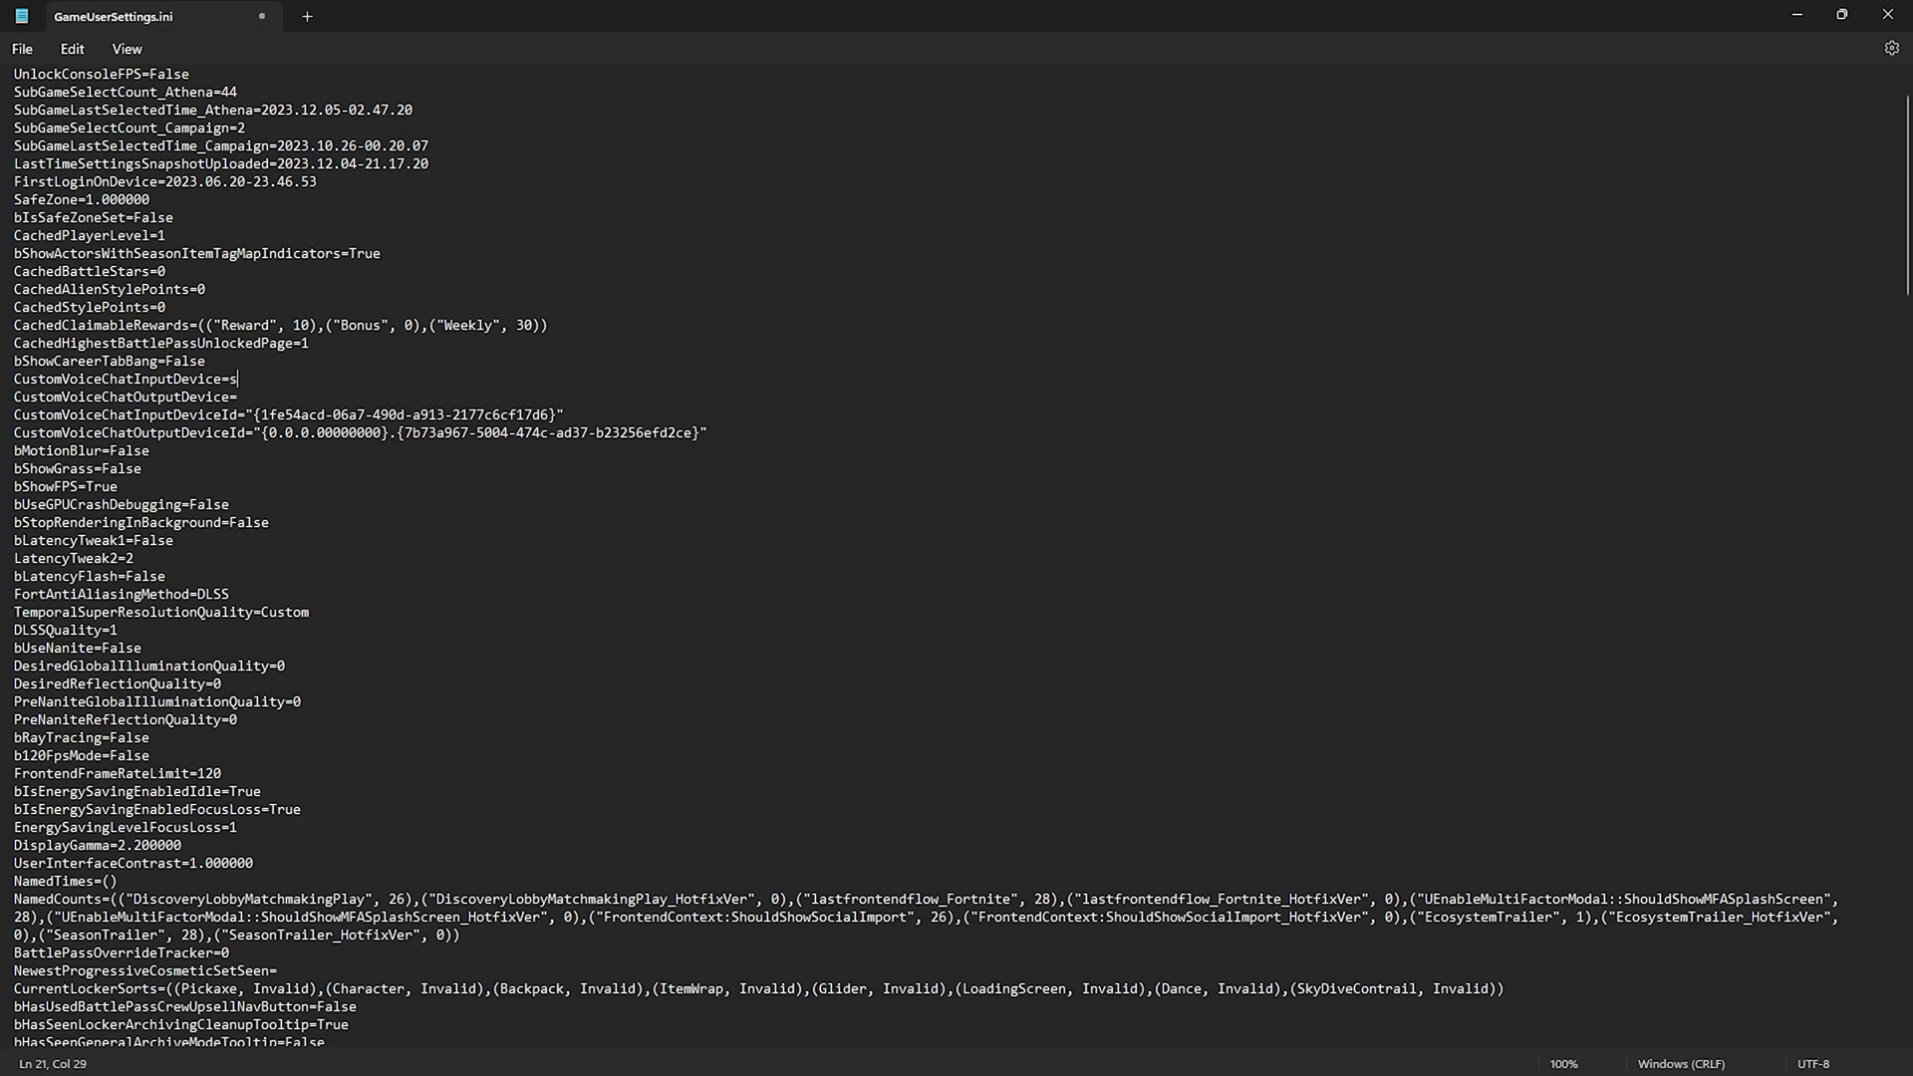
pyautogui.click(1887, 15)
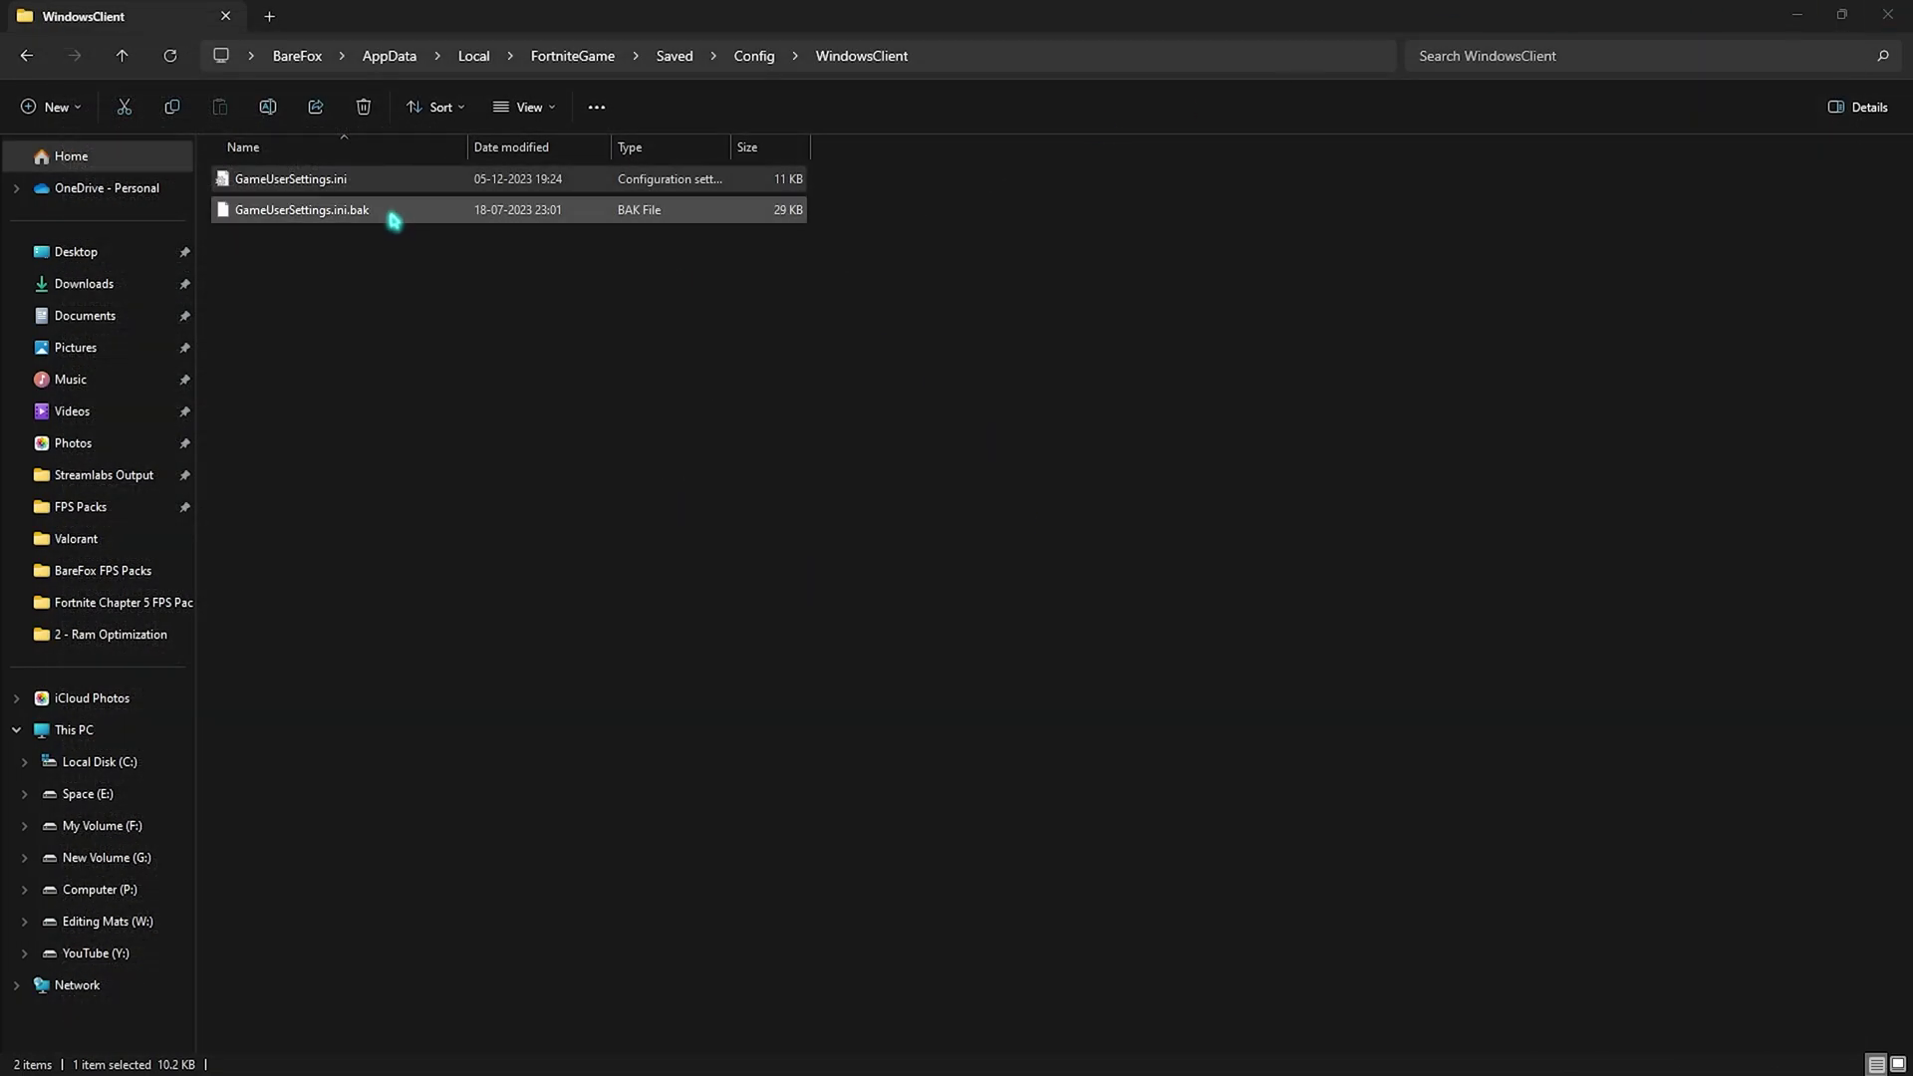
# Apply the Read-only attribute to GameUserSettings.ini in its file properties
pyautogui.rightClick(335, 181)
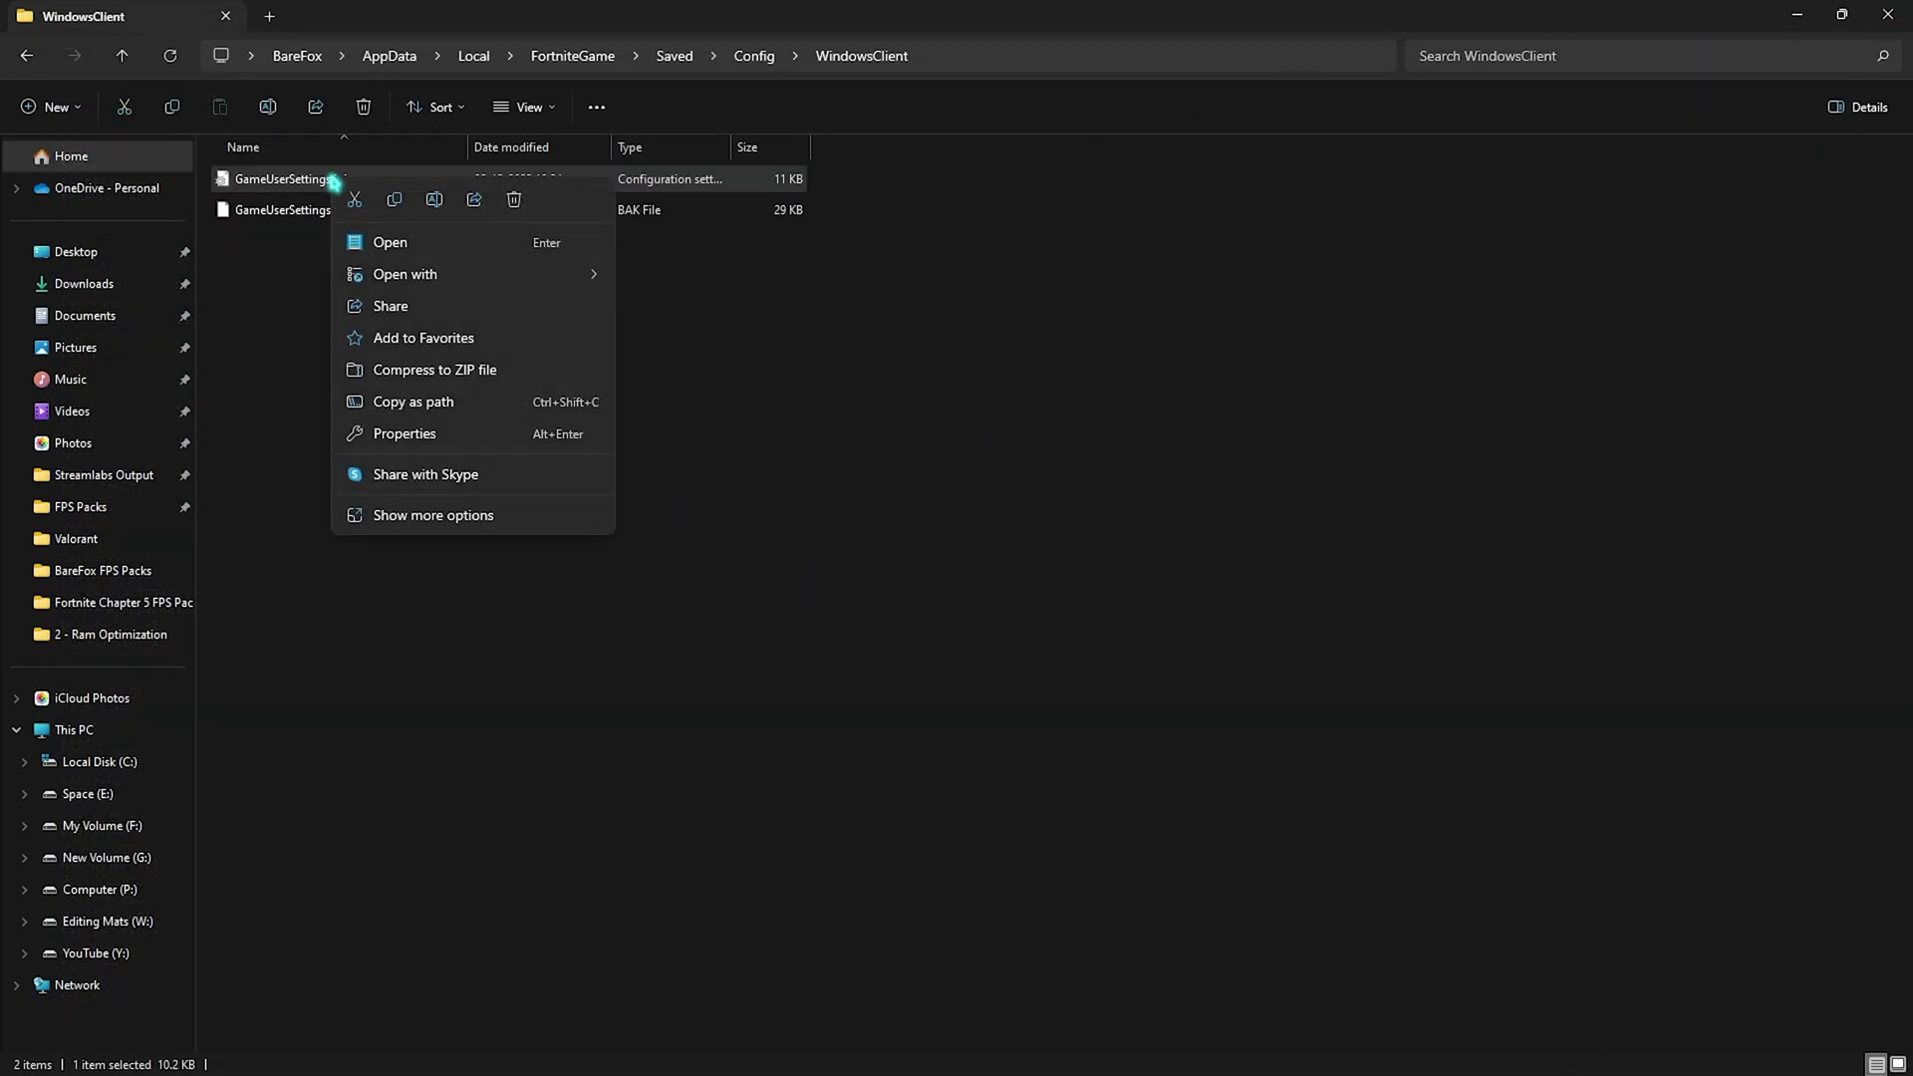
pyautogui.click(415, 434)
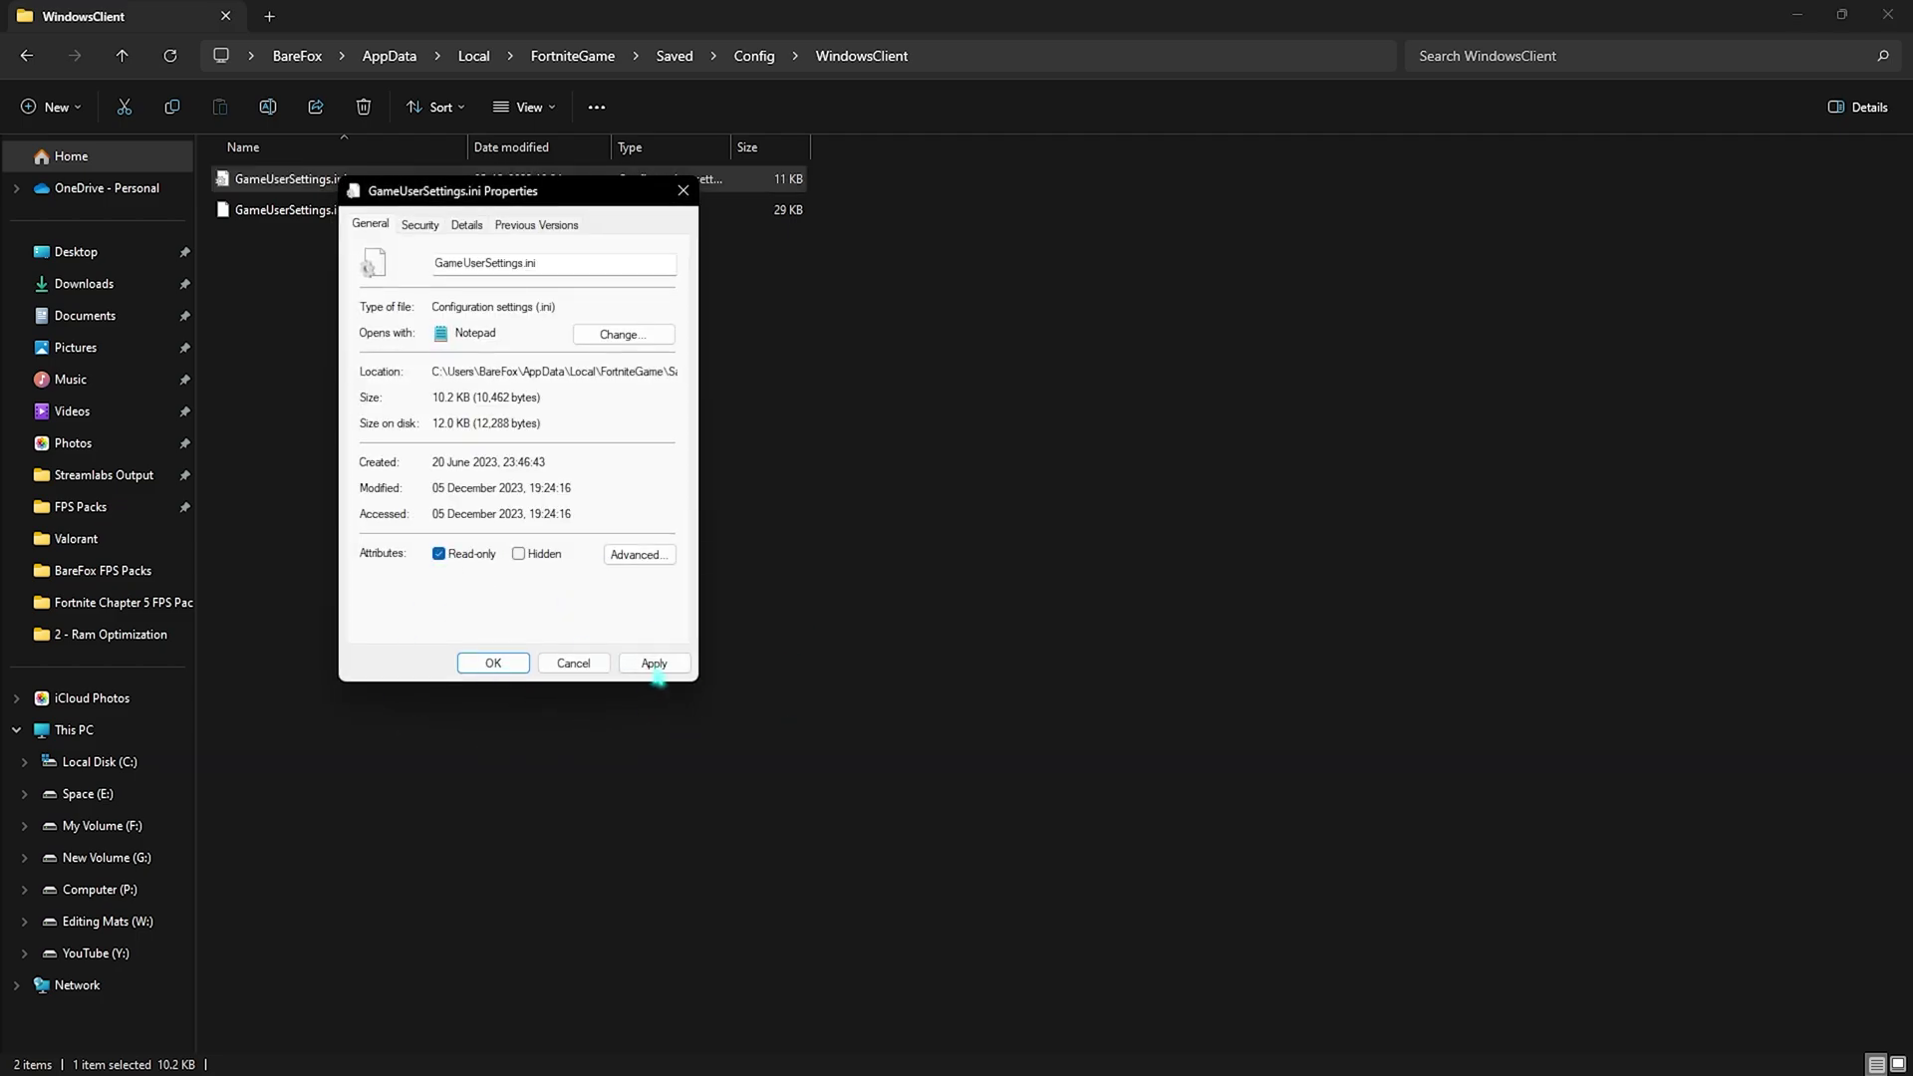
pyautogui.click(657, 672)
pyautogui.click(683, 190)
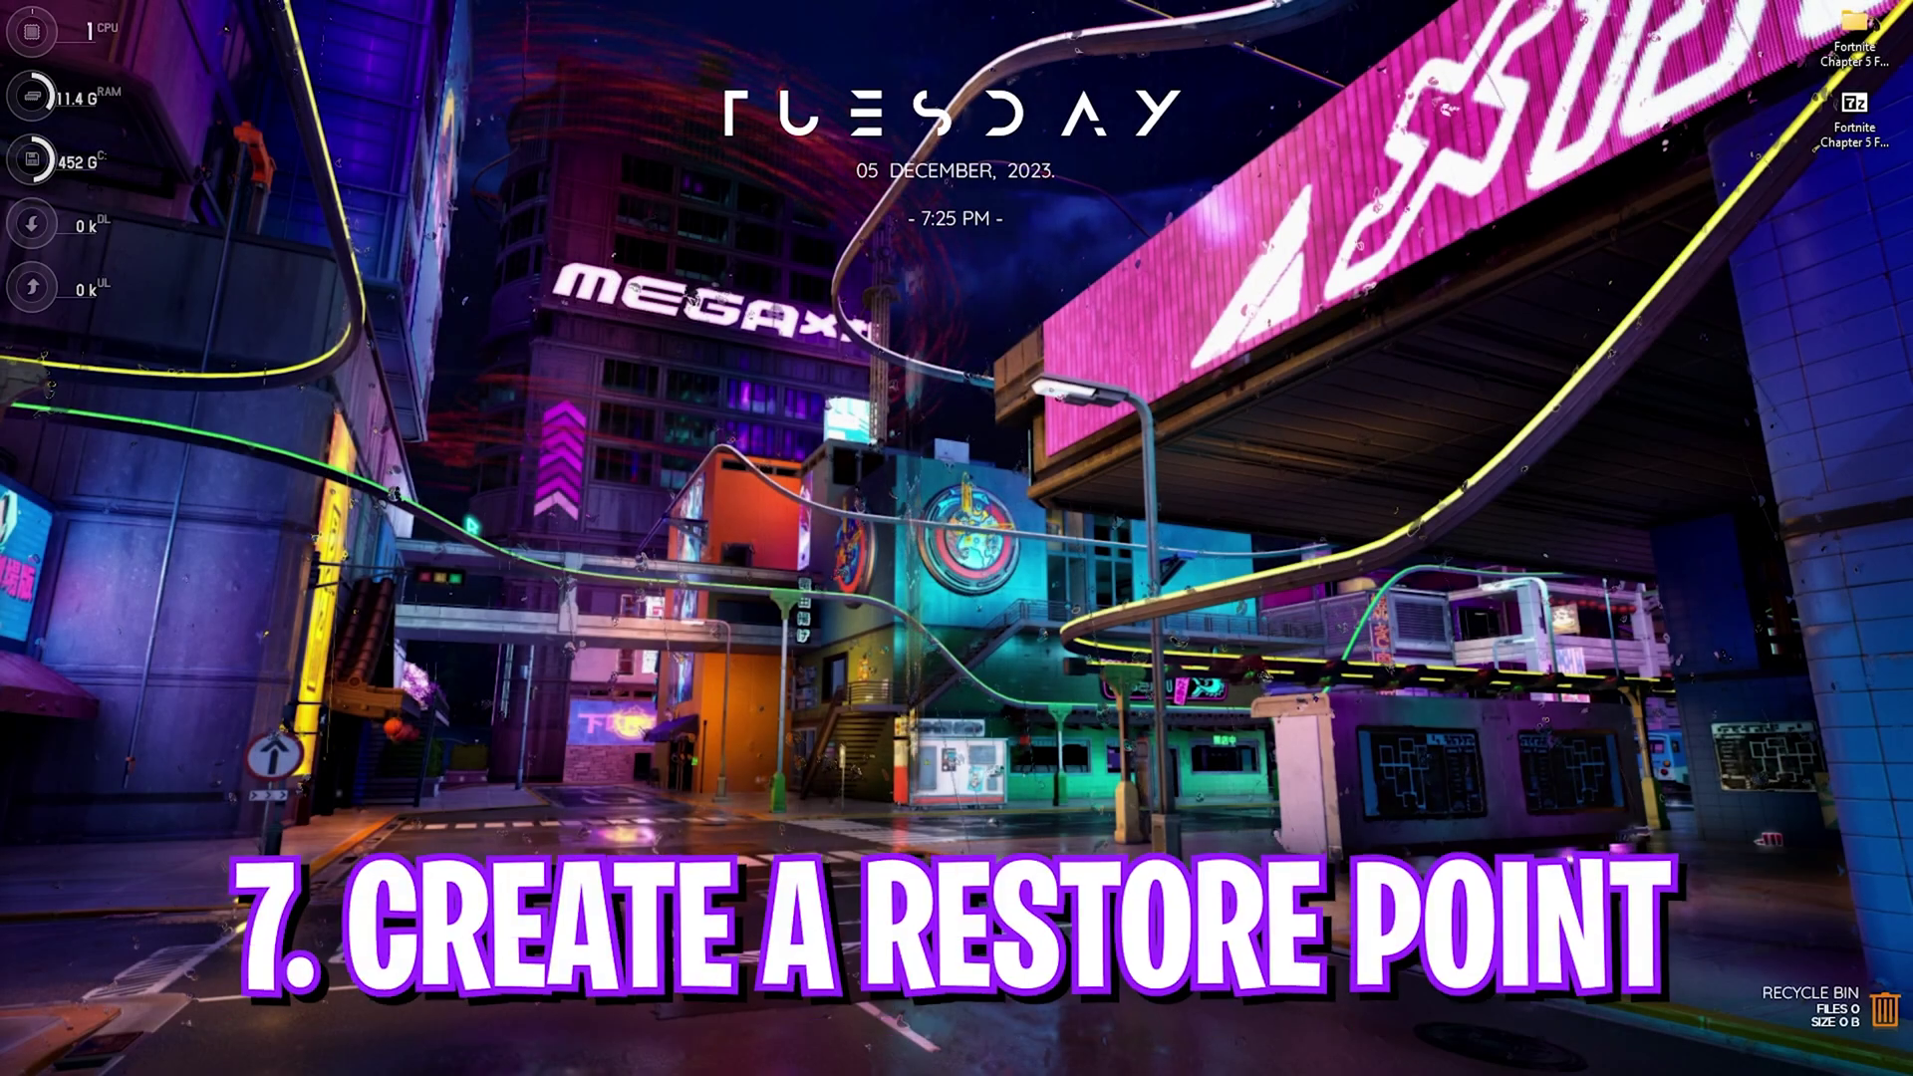
# Search Windows for "create a restore point" and open the System Protection settings
pyautogui.press('super')
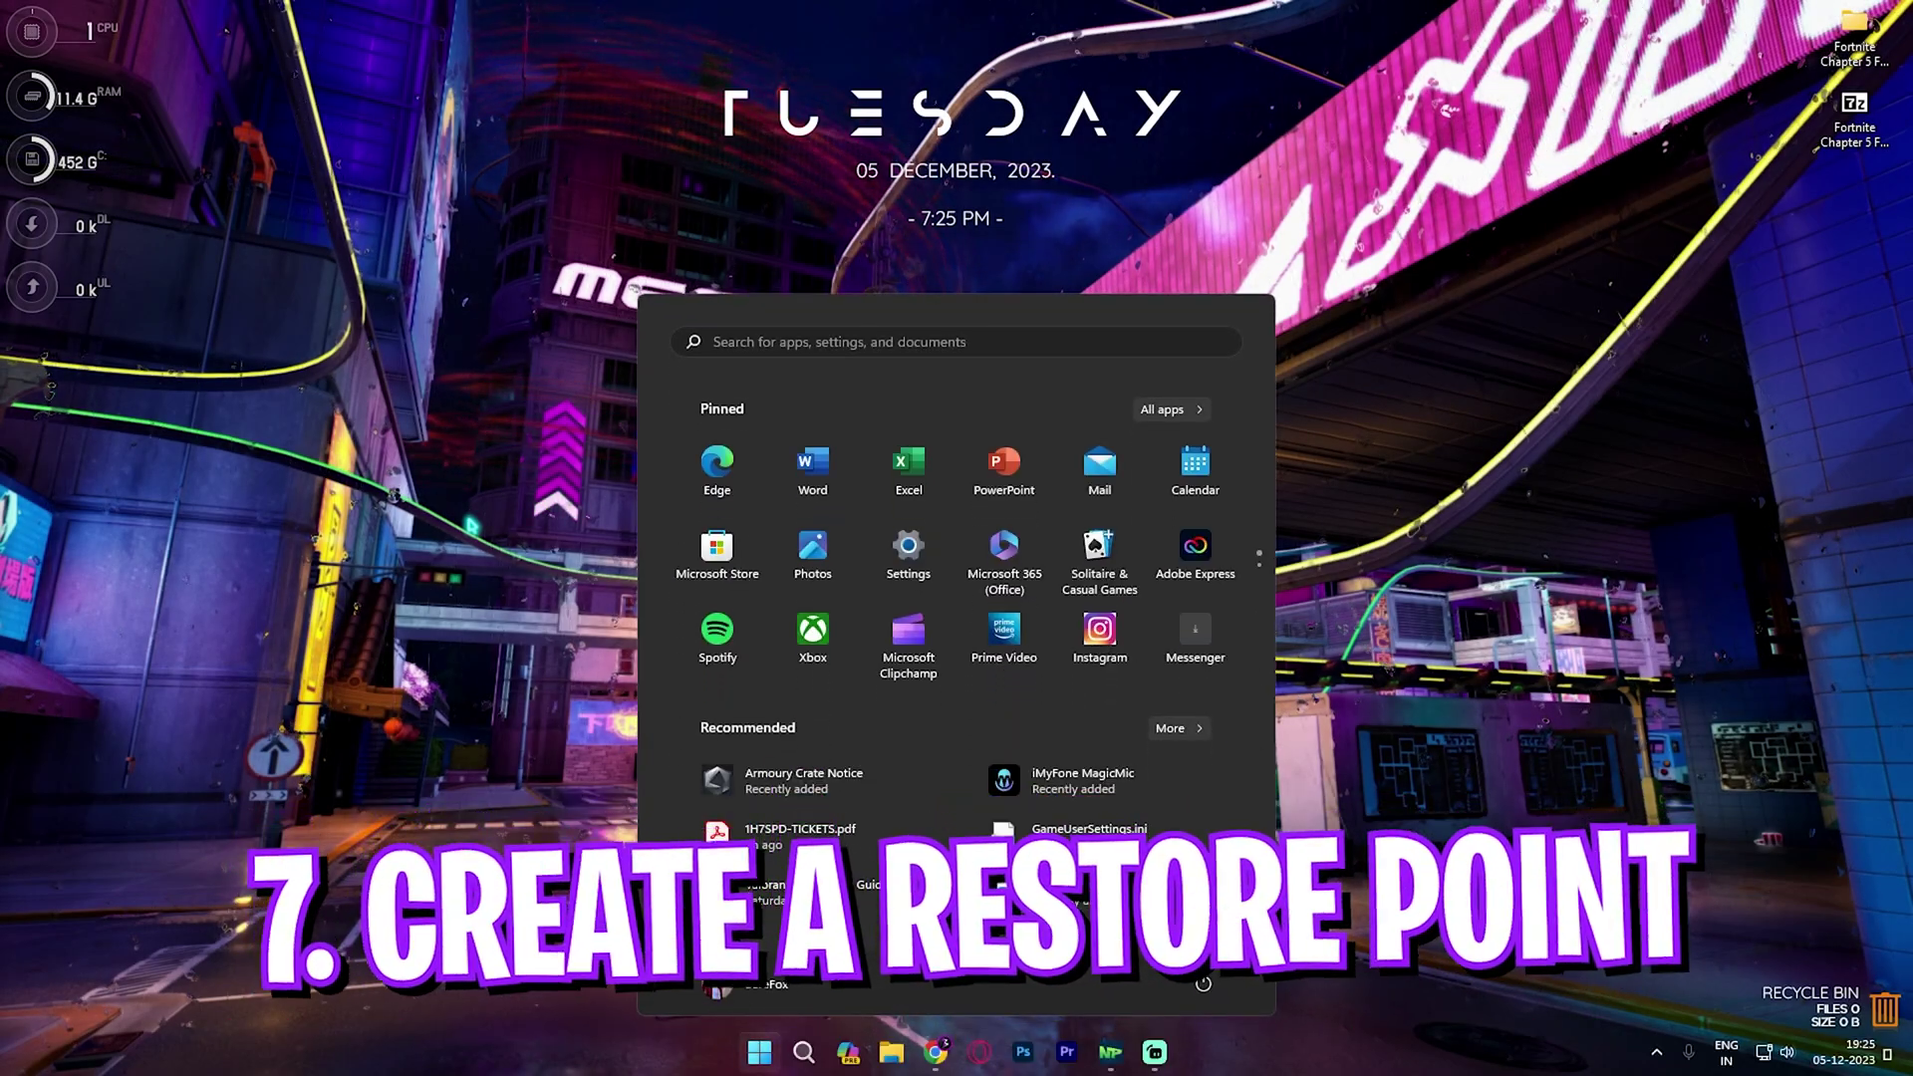
pyautogui.write('cccreate')
pyautogui.press('BackSpace')
pyautogui.press('BackSpace')
pyautogui.press('BackSpace')
pyautogui.press('BackSpace')
pyautogui.press('BackSpace')
pyautogui.press('BackSpace')
pyautogui.press('BackSpace')
pyautogui.press('BackSpace')
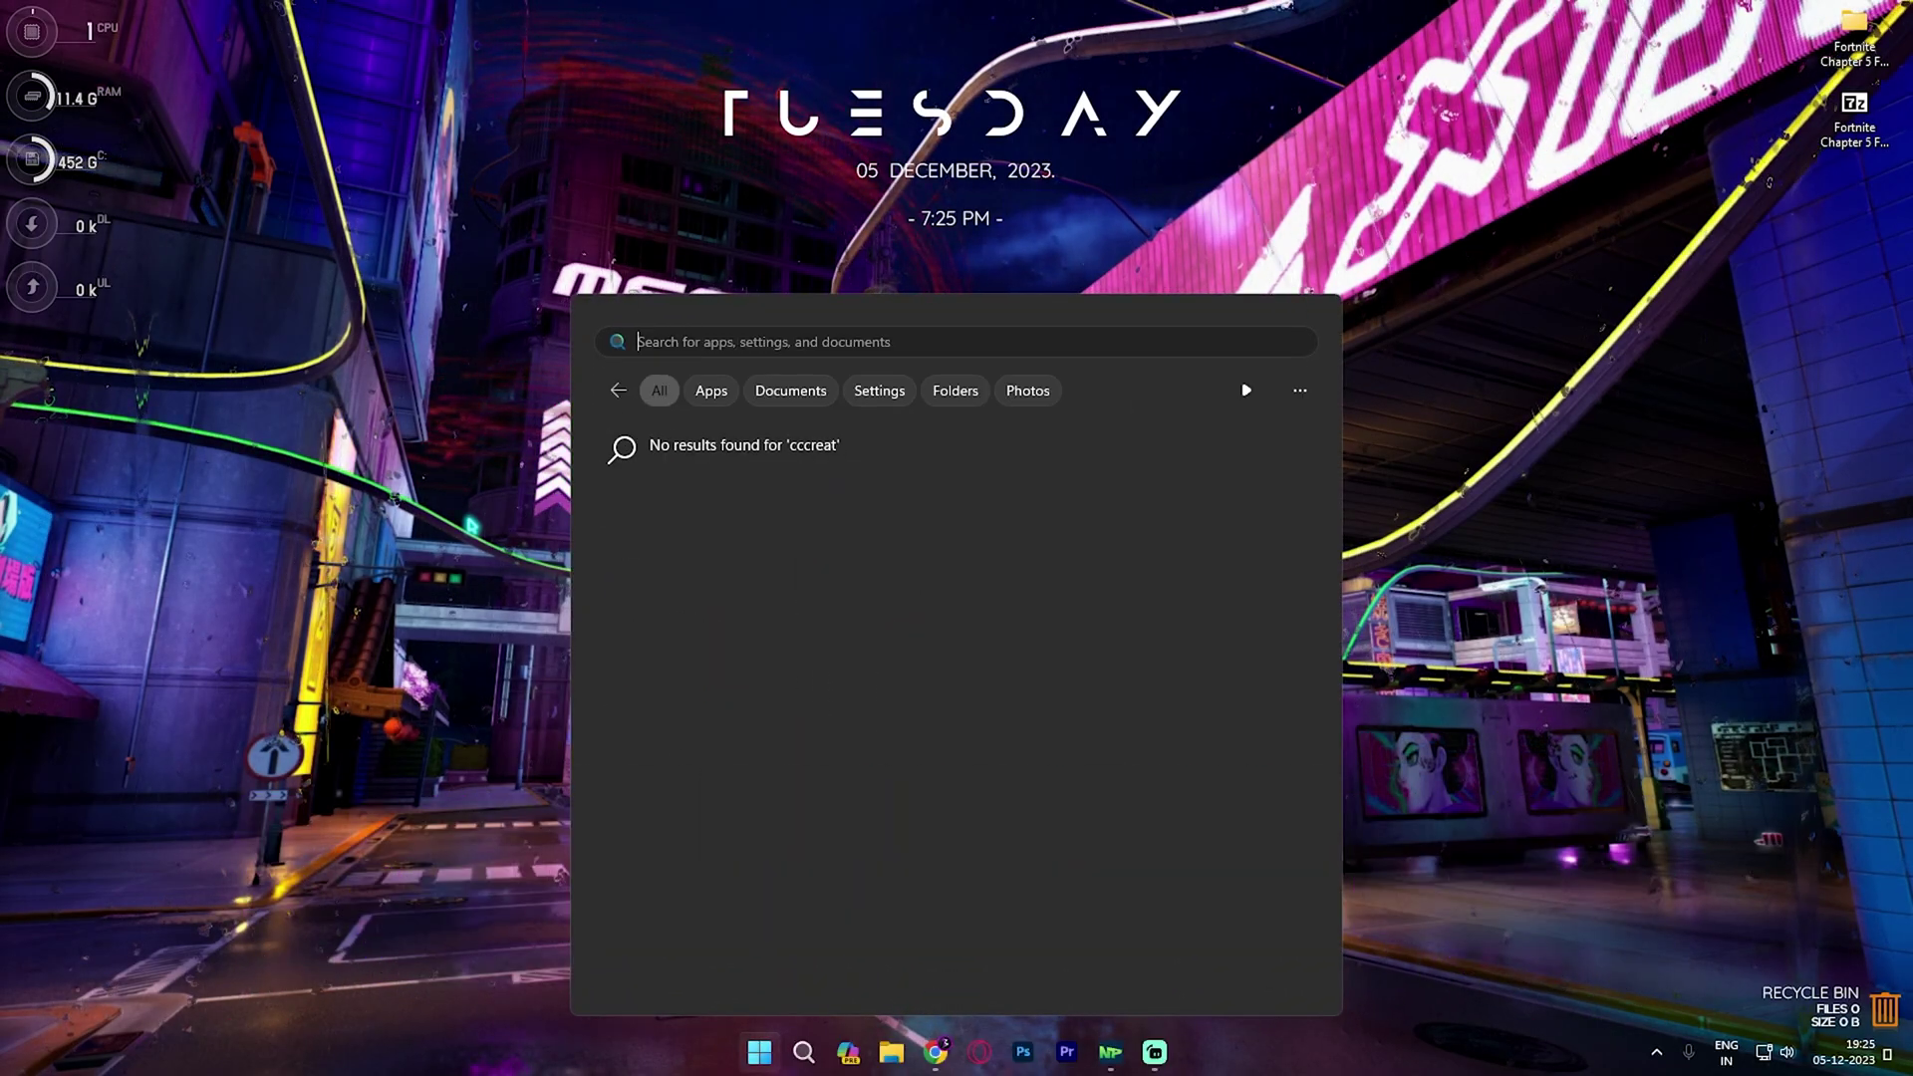
pyautogui.write('create a restore point')
pyautogui.press('Return')
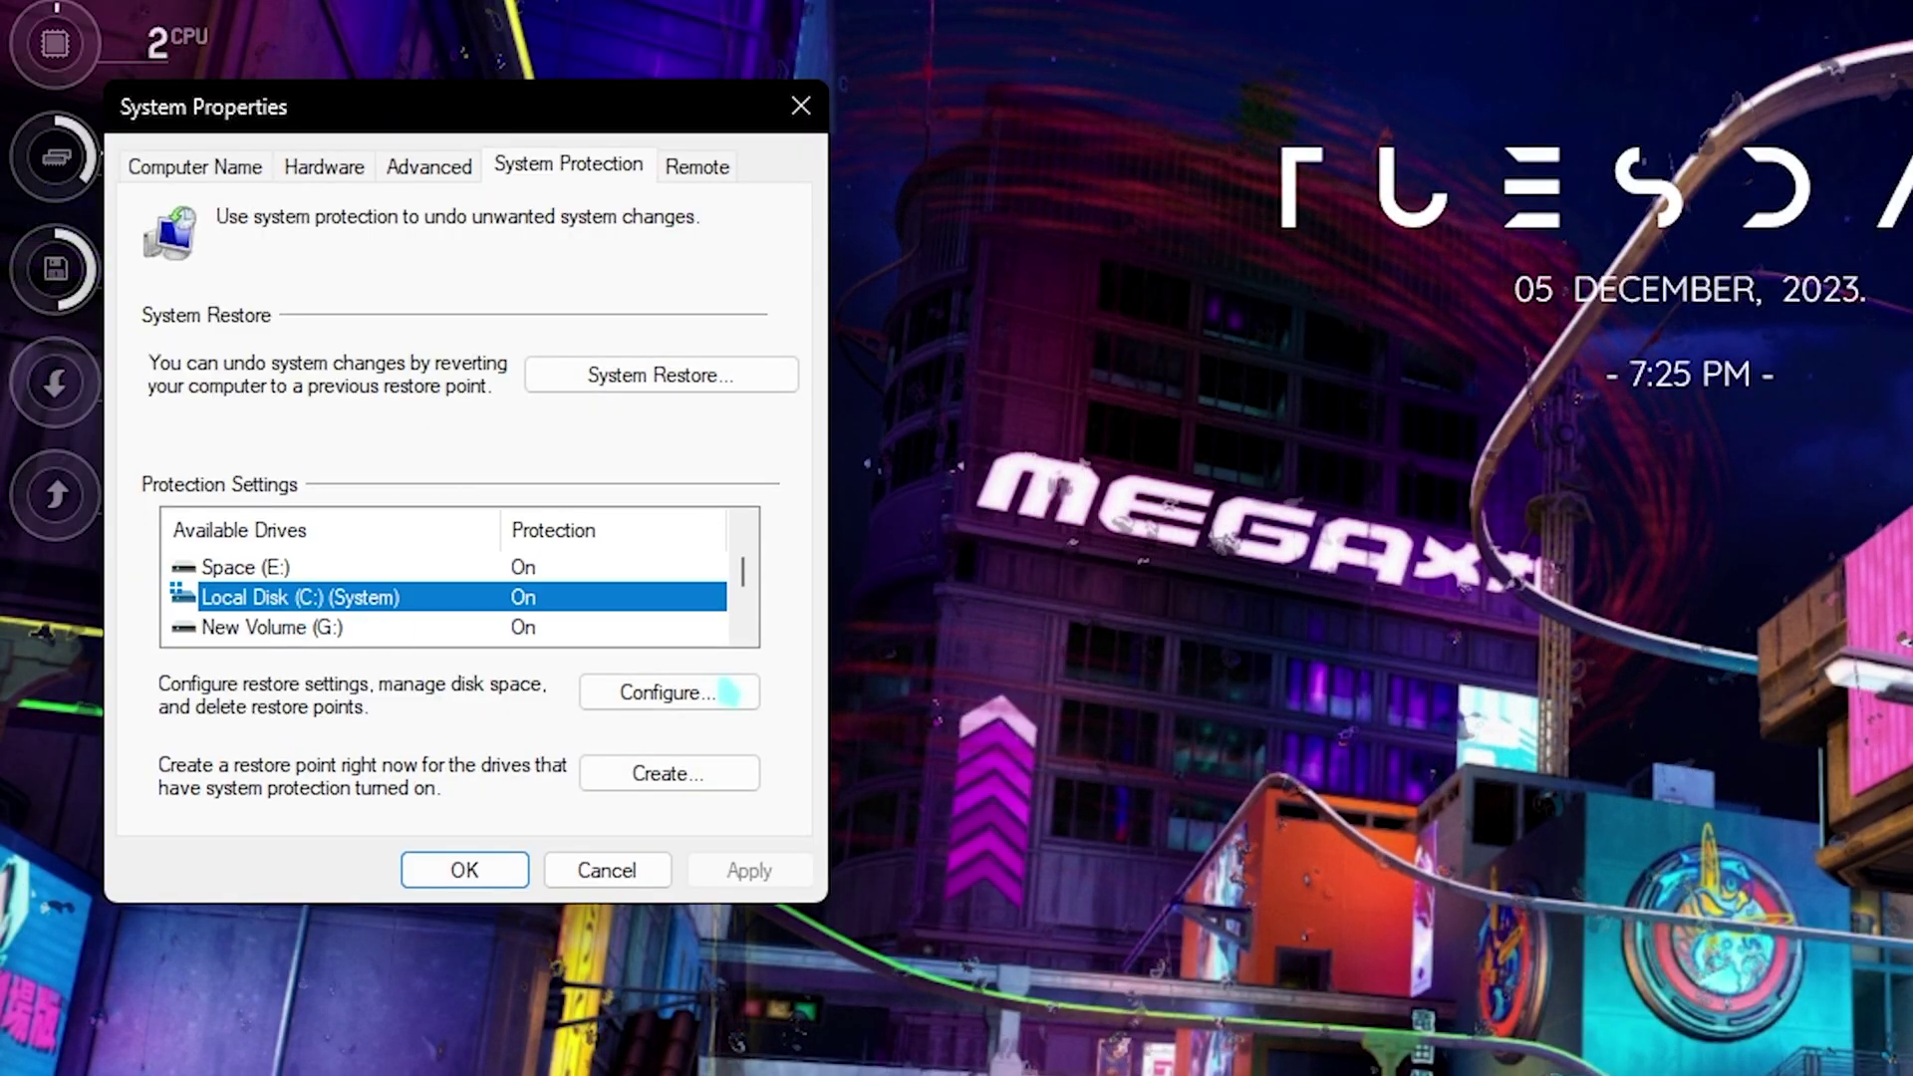
# Create a system restore point with the description Fortnite
pyautogui.click(676, 781)
pyautogui.write('Fortni')
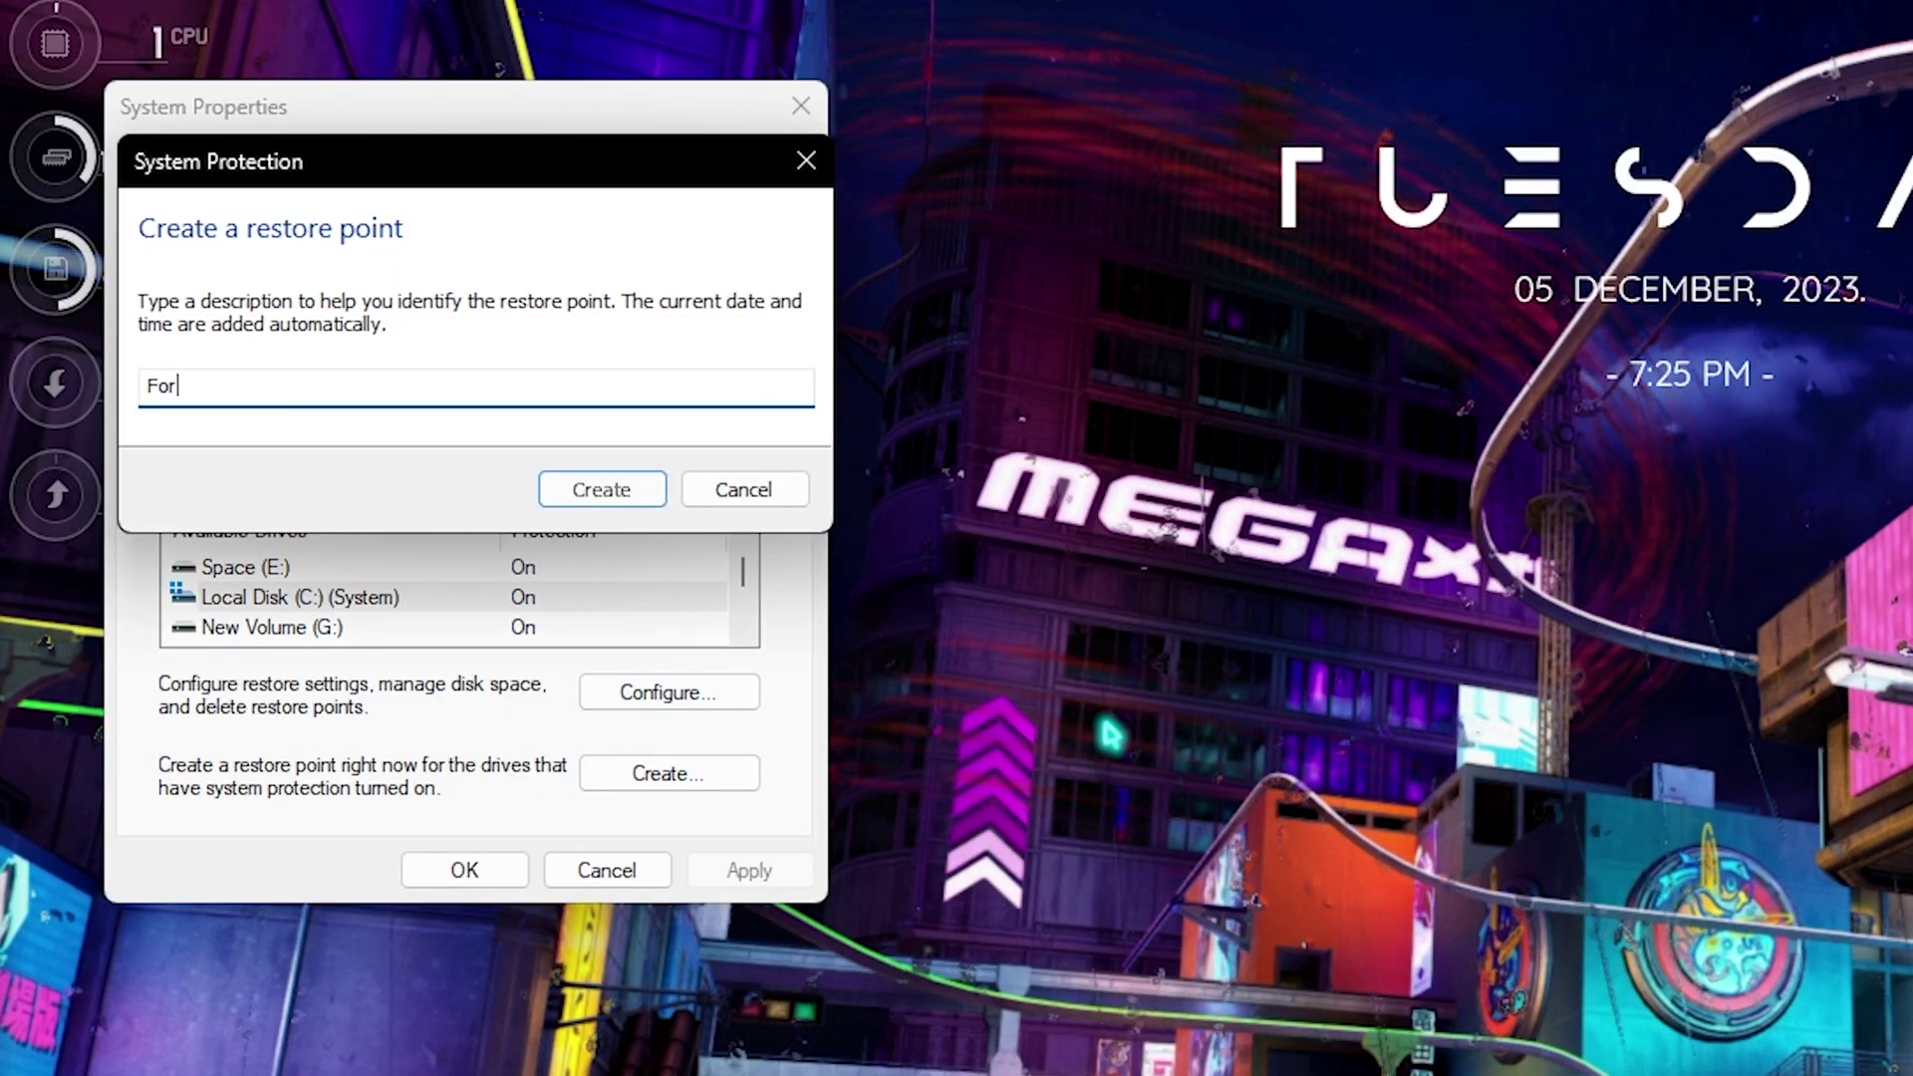
pyautogui.write('te')
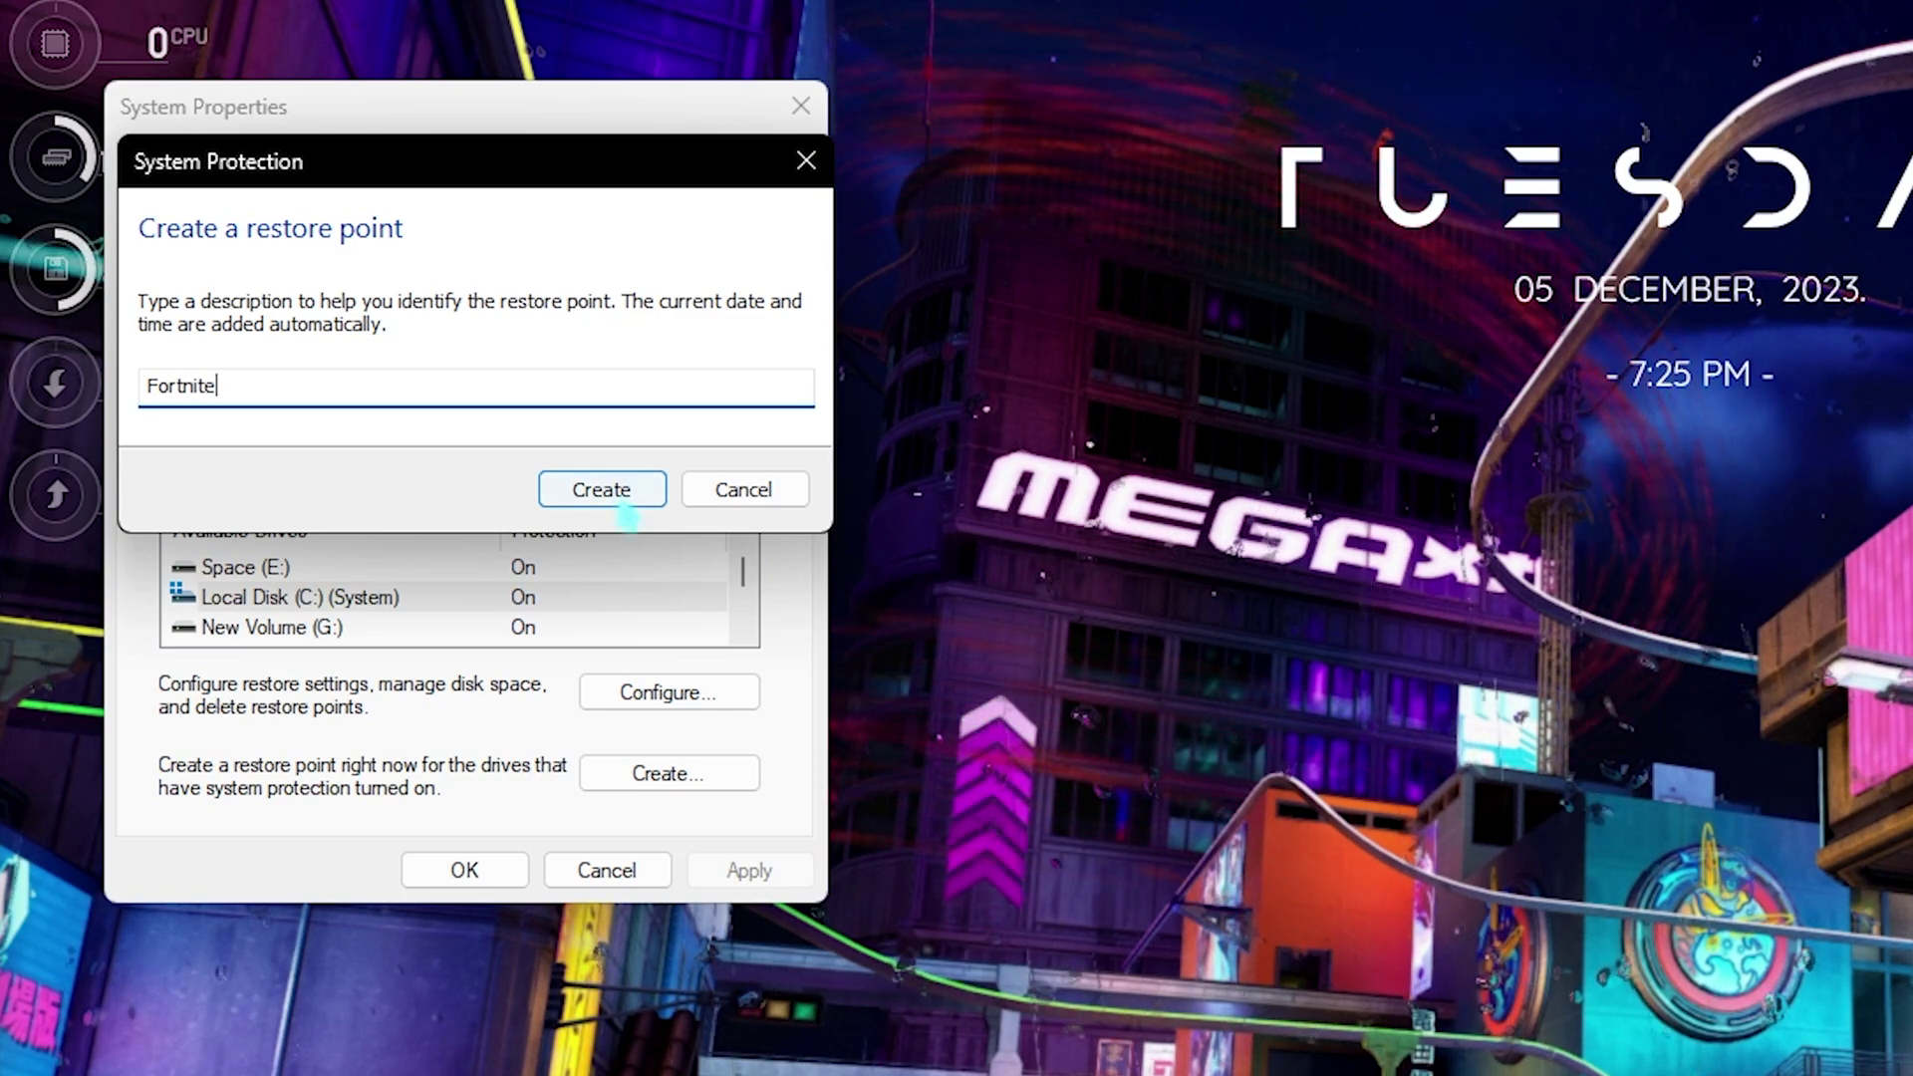
pyautogui.click(604, 491)
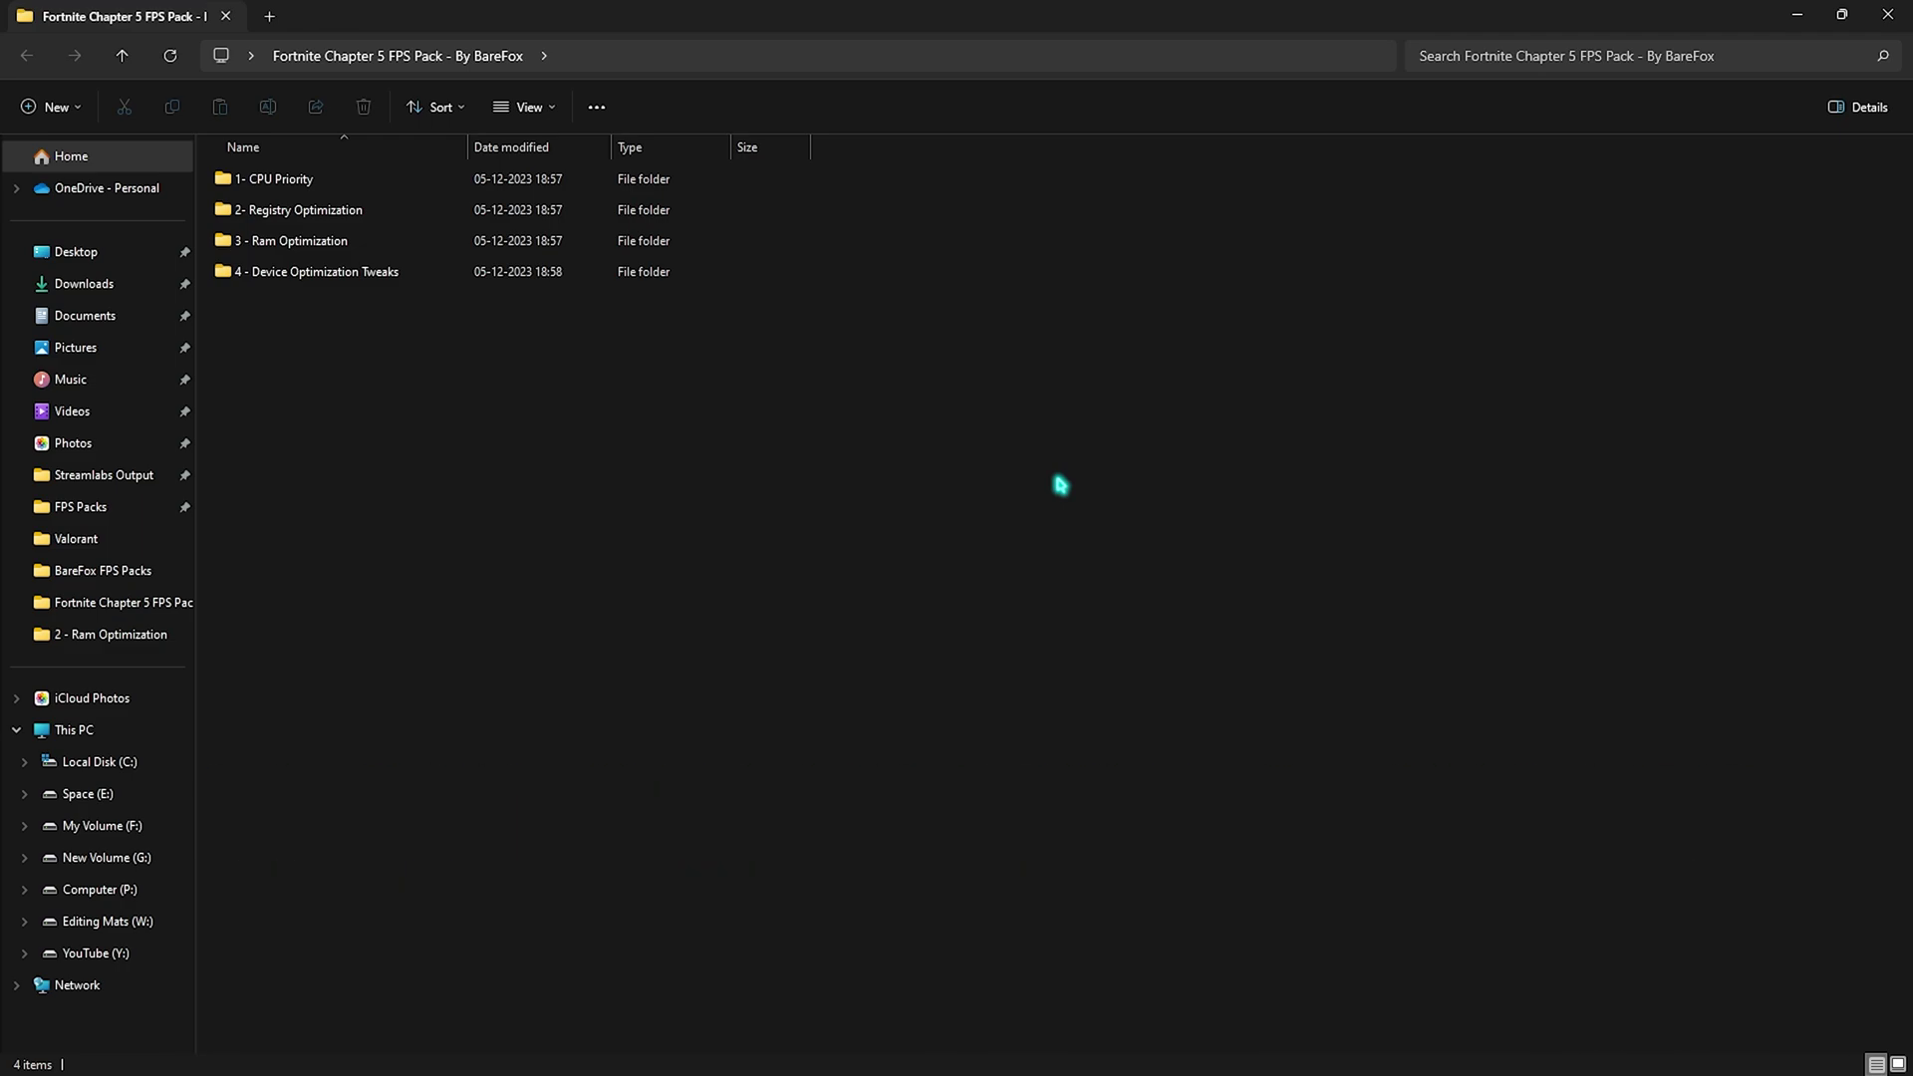
# Look through the AMD and INTEL registry files in the FPS pack's 1- CPU Priority folder, and return to the pack's main folder
pyautogui.moveTo(336, 415); pyautogui.dragTo(277, 187)
pyautogui.click(312, 328)
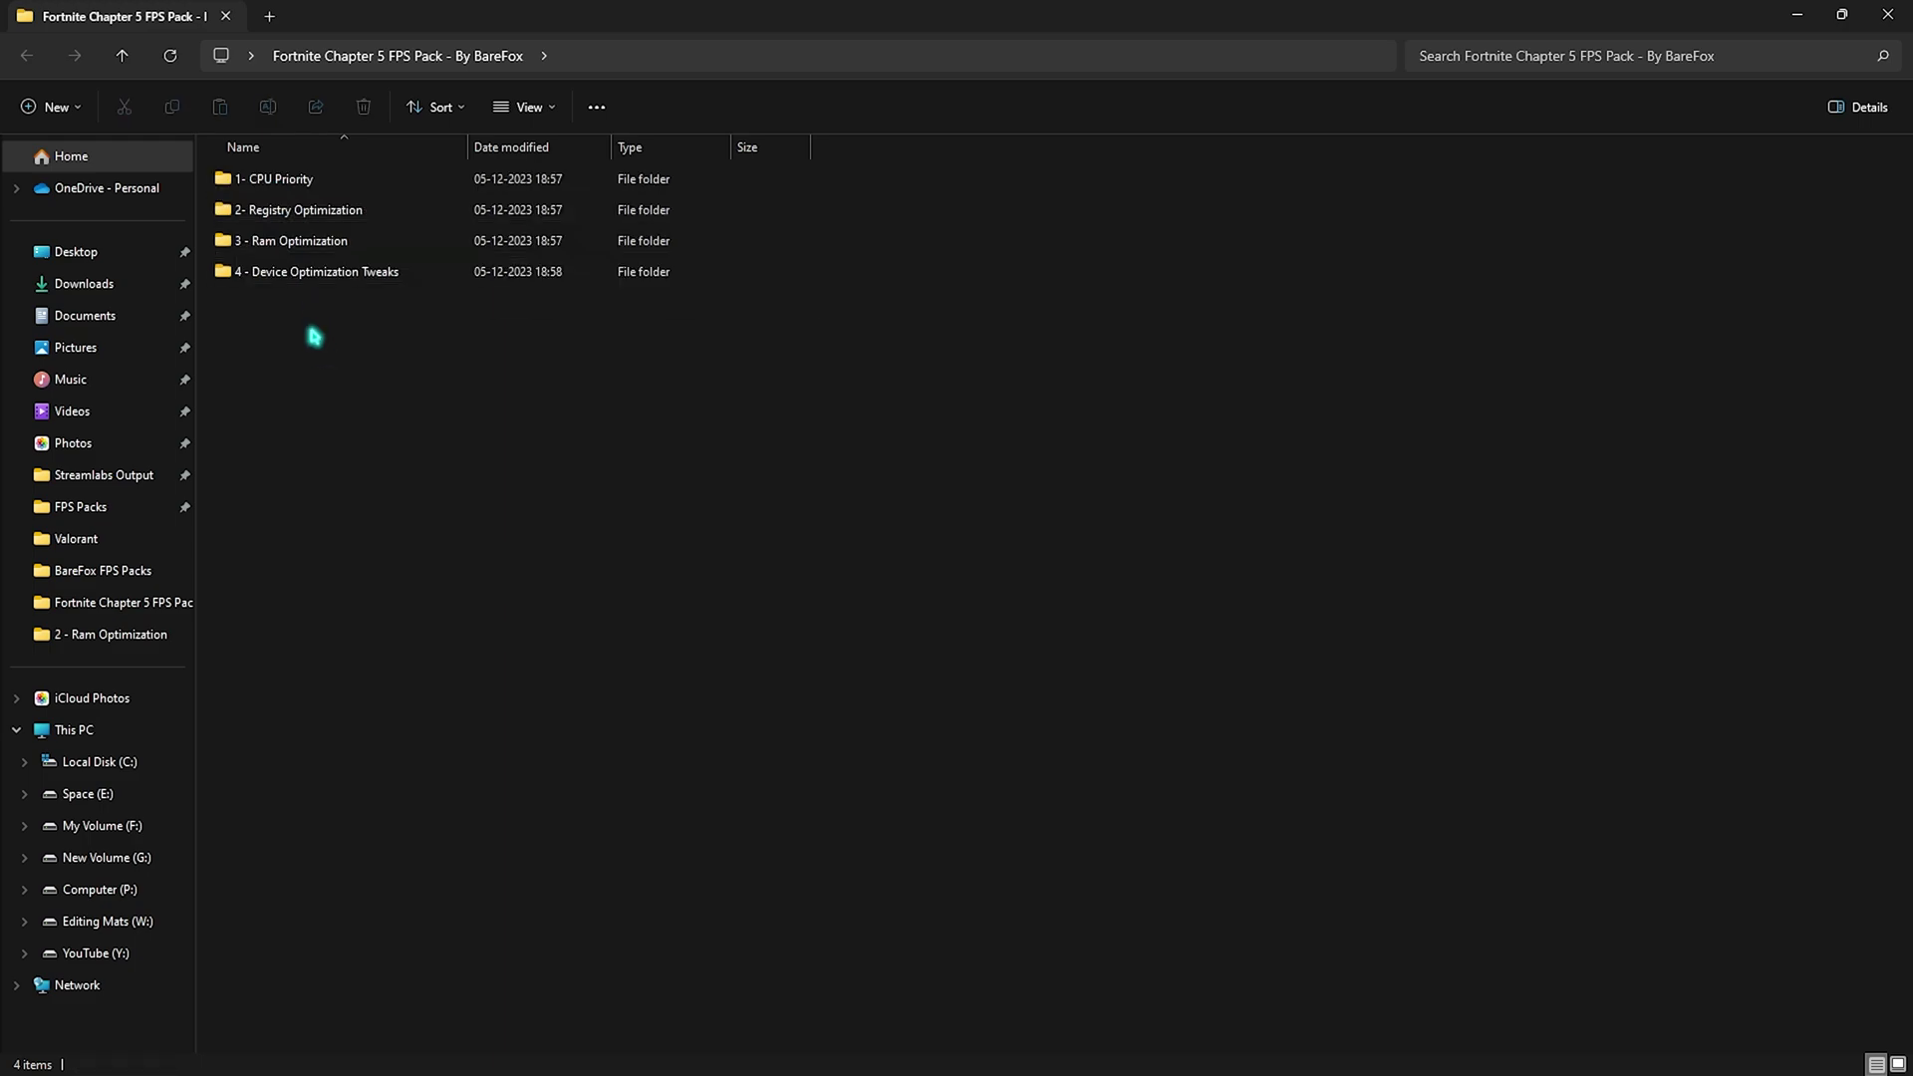
pyautogui.doubleClick(280, 183)
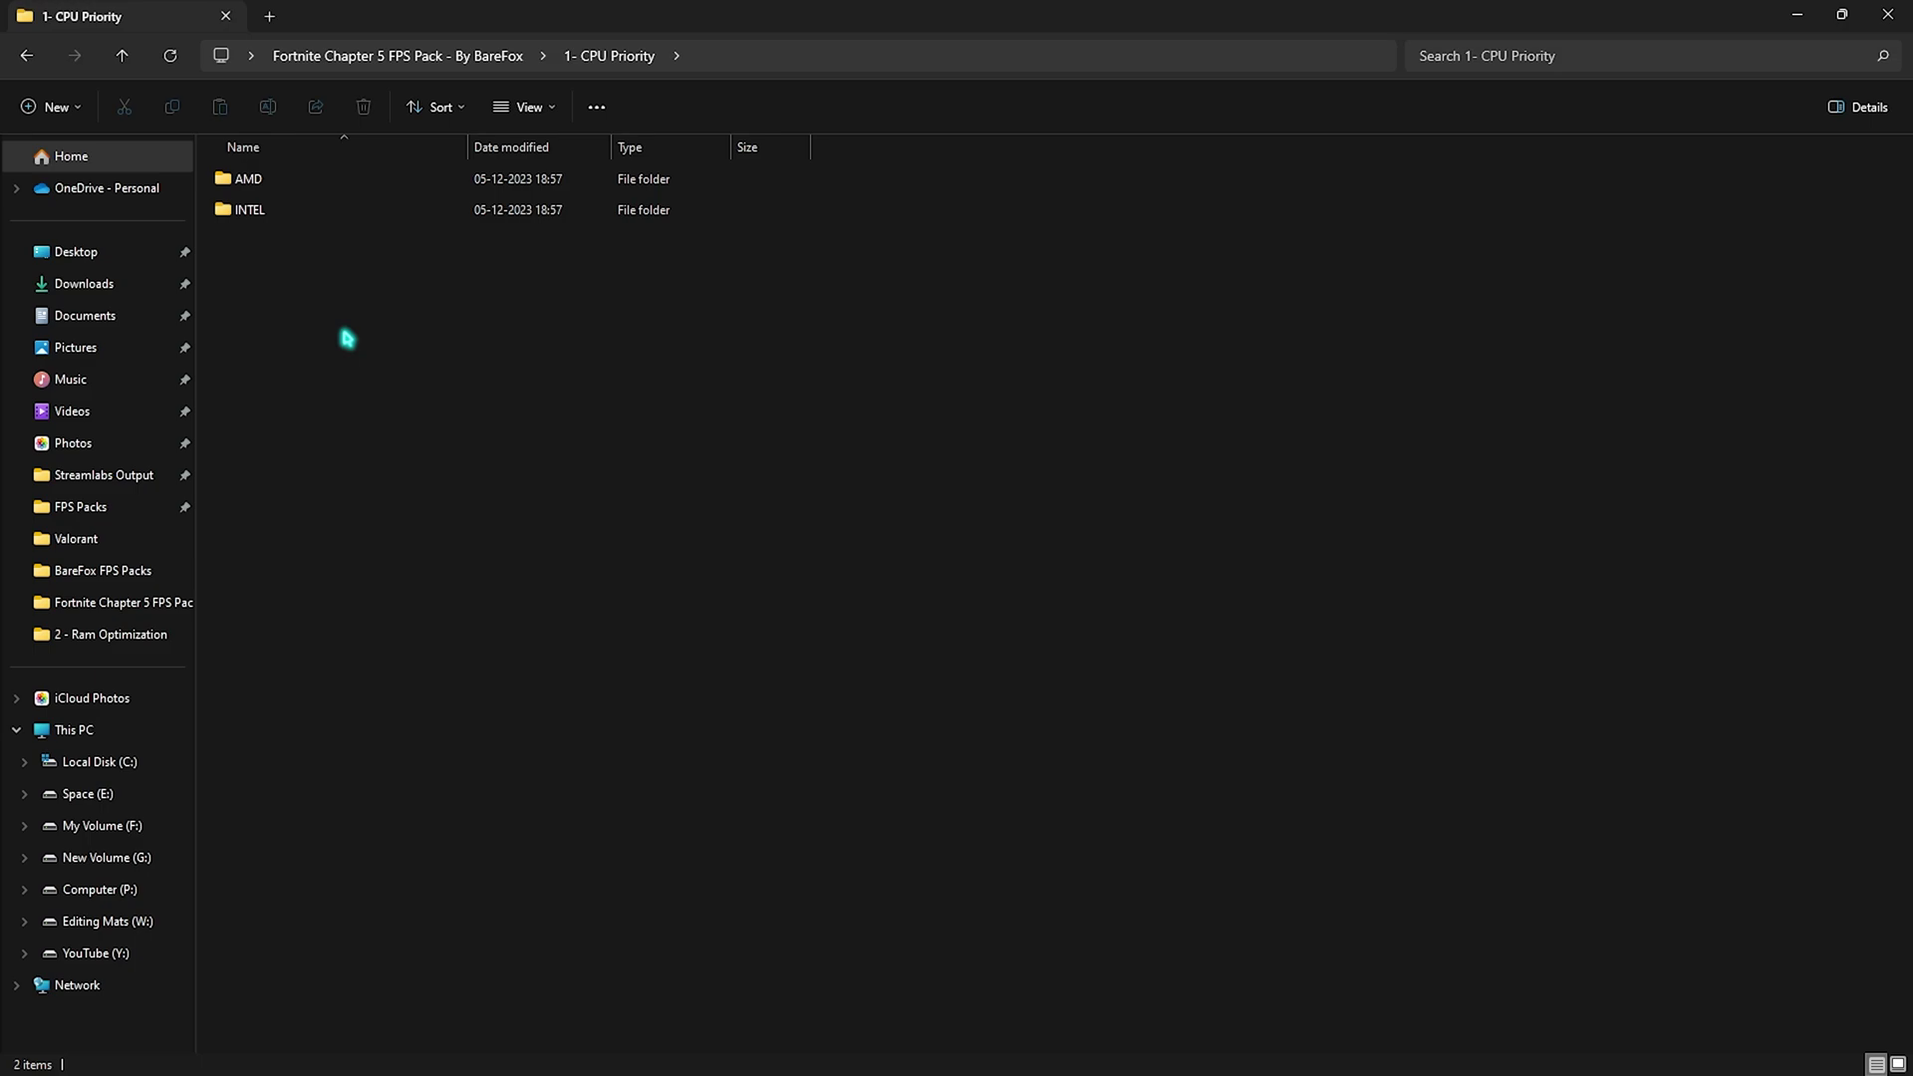
pyautogui.doubleClick(239, 182)
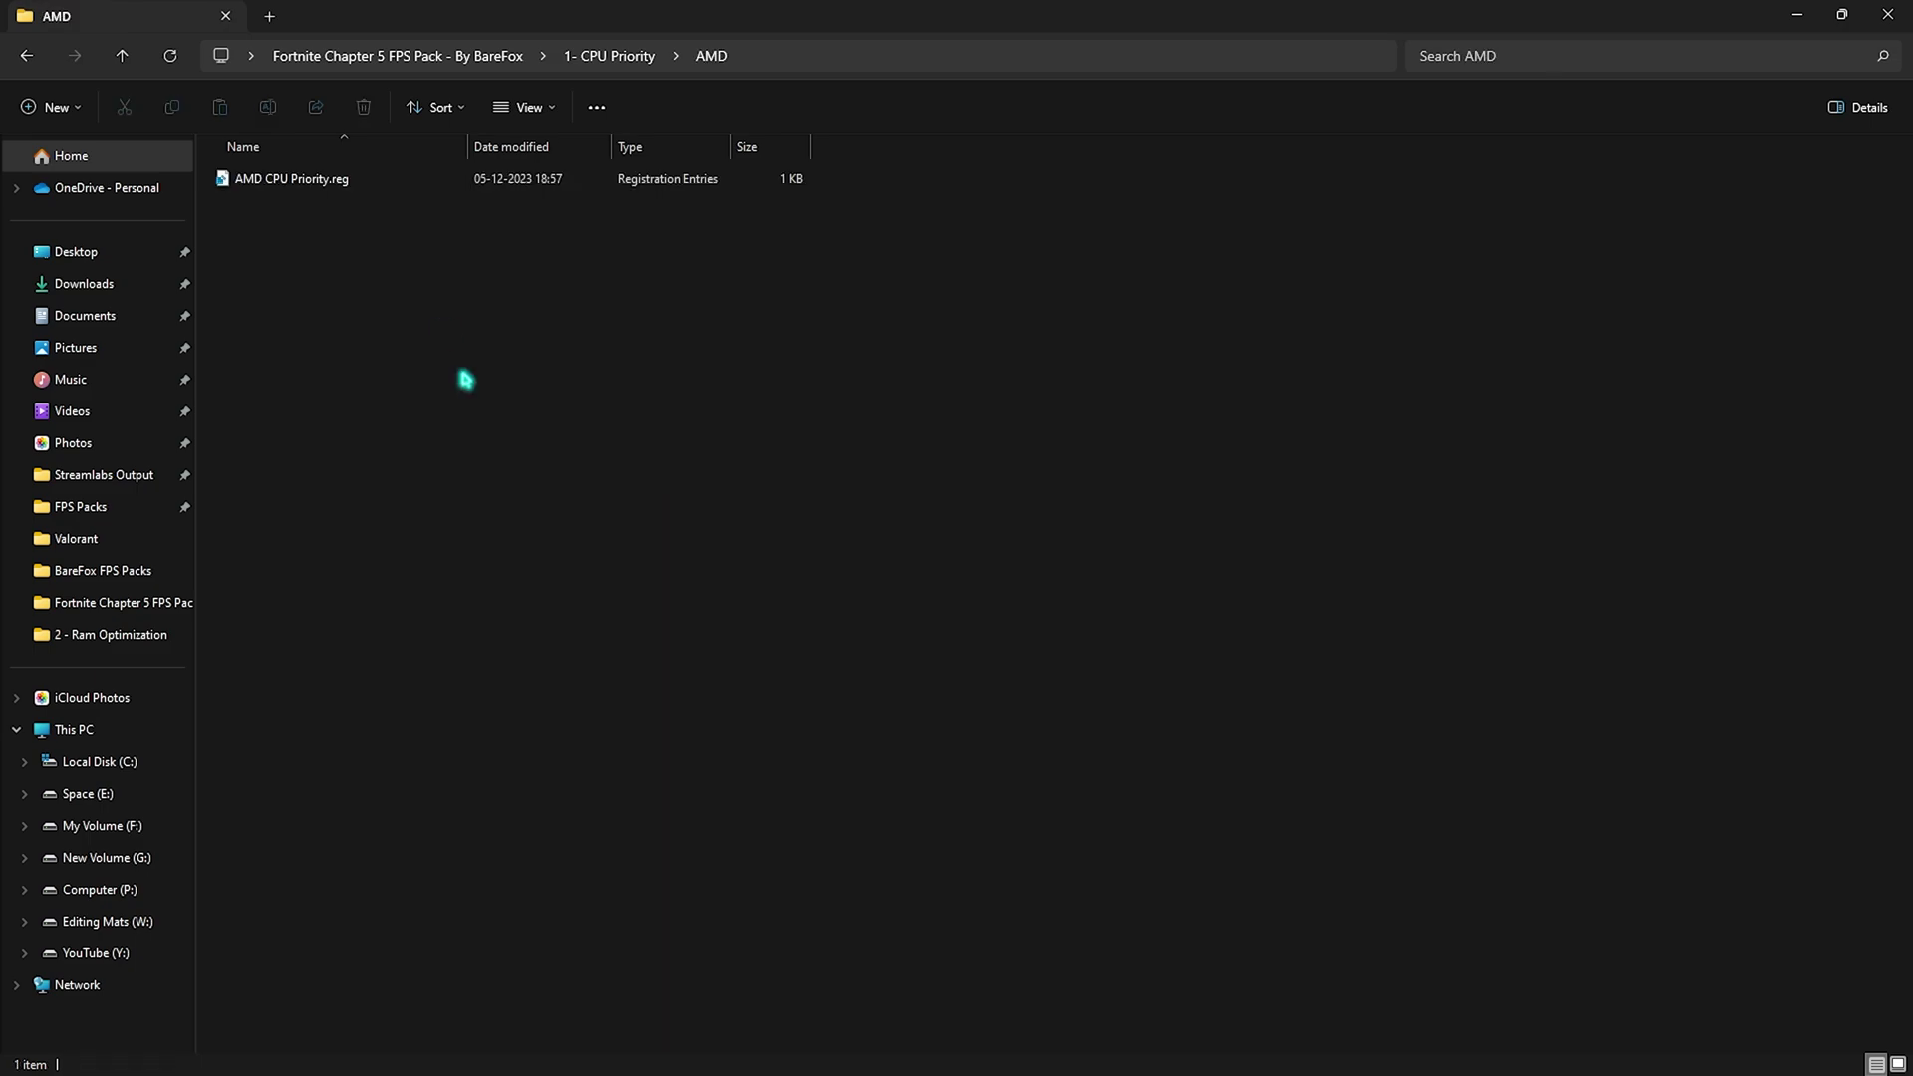
pyautogui.click(576, 54)
pyautogui.doubleClick(291, 207)
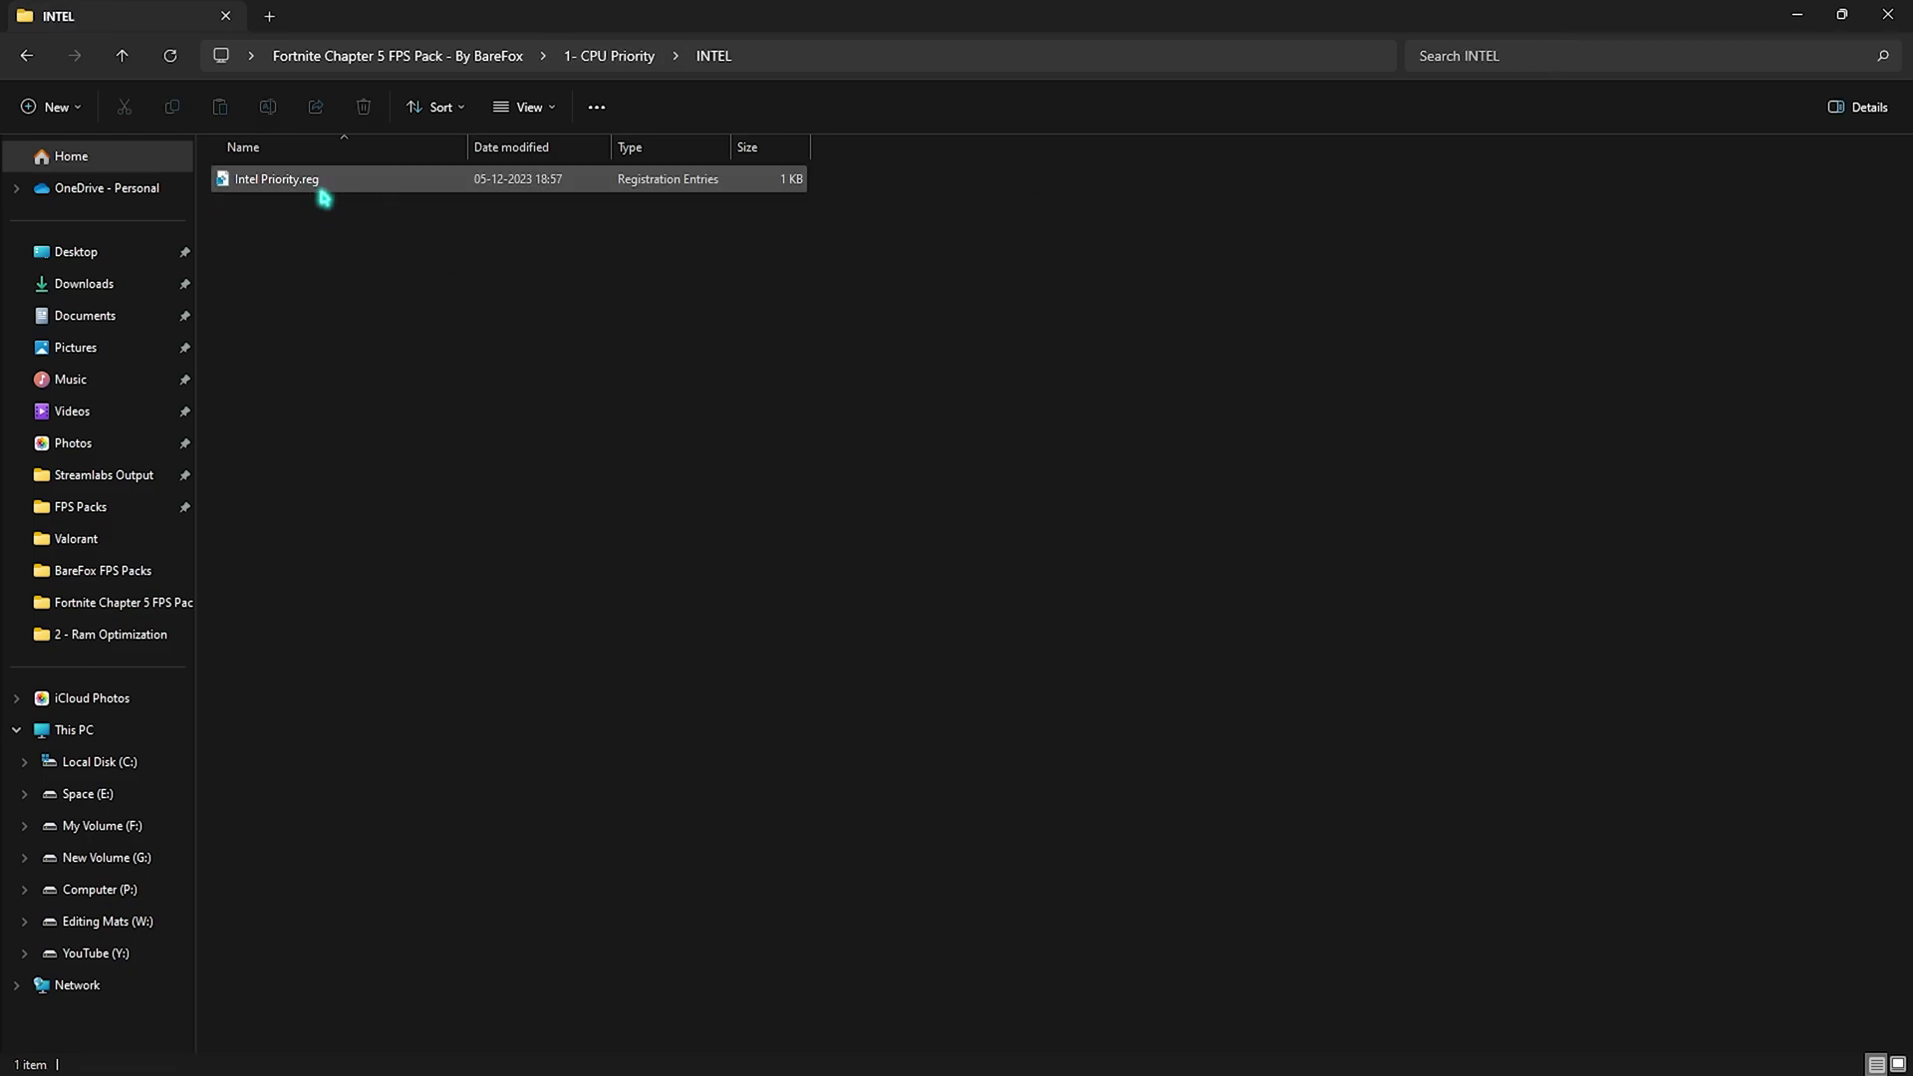
pyautogui.click(509, 56)
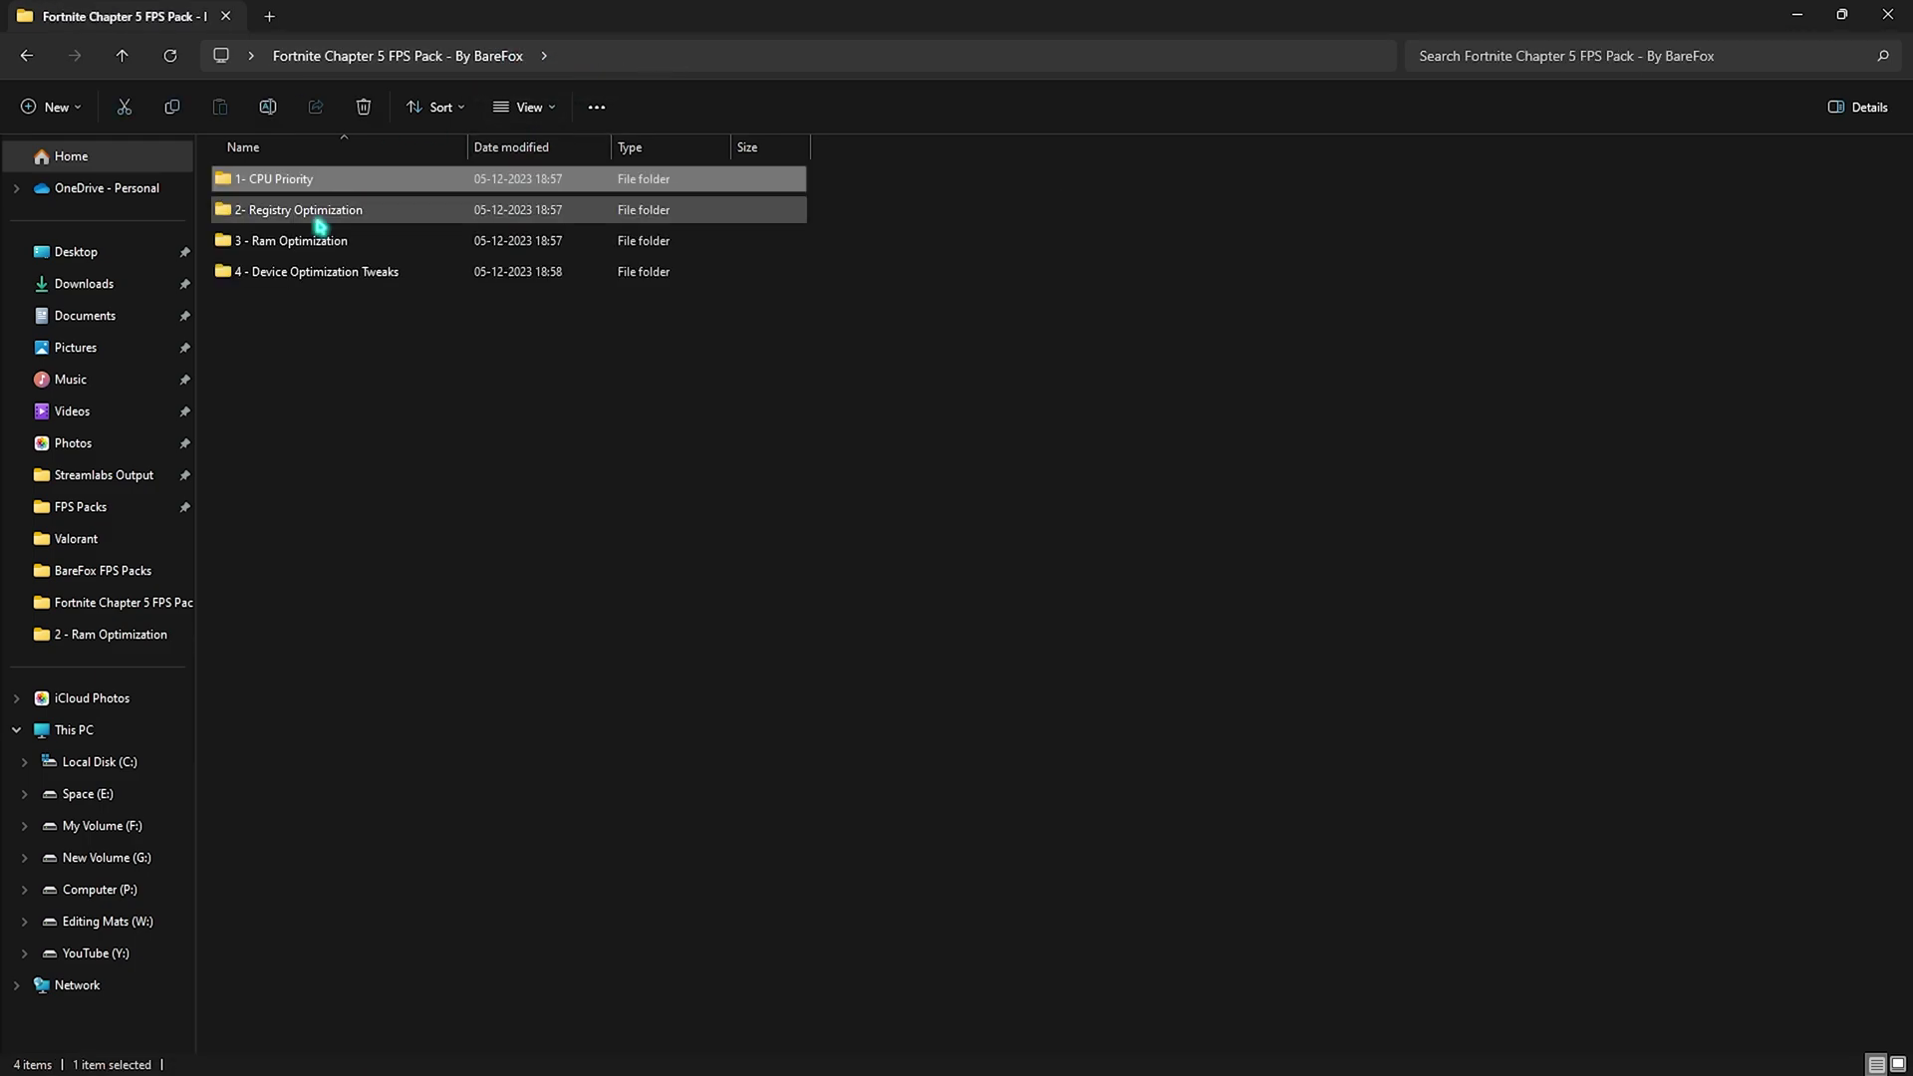
# Look at the Exclusive Fullscreen and Fortnite Optimization registry files in the 2- Registry Optimization folder
pyautogui.doubleClick(296, 211)
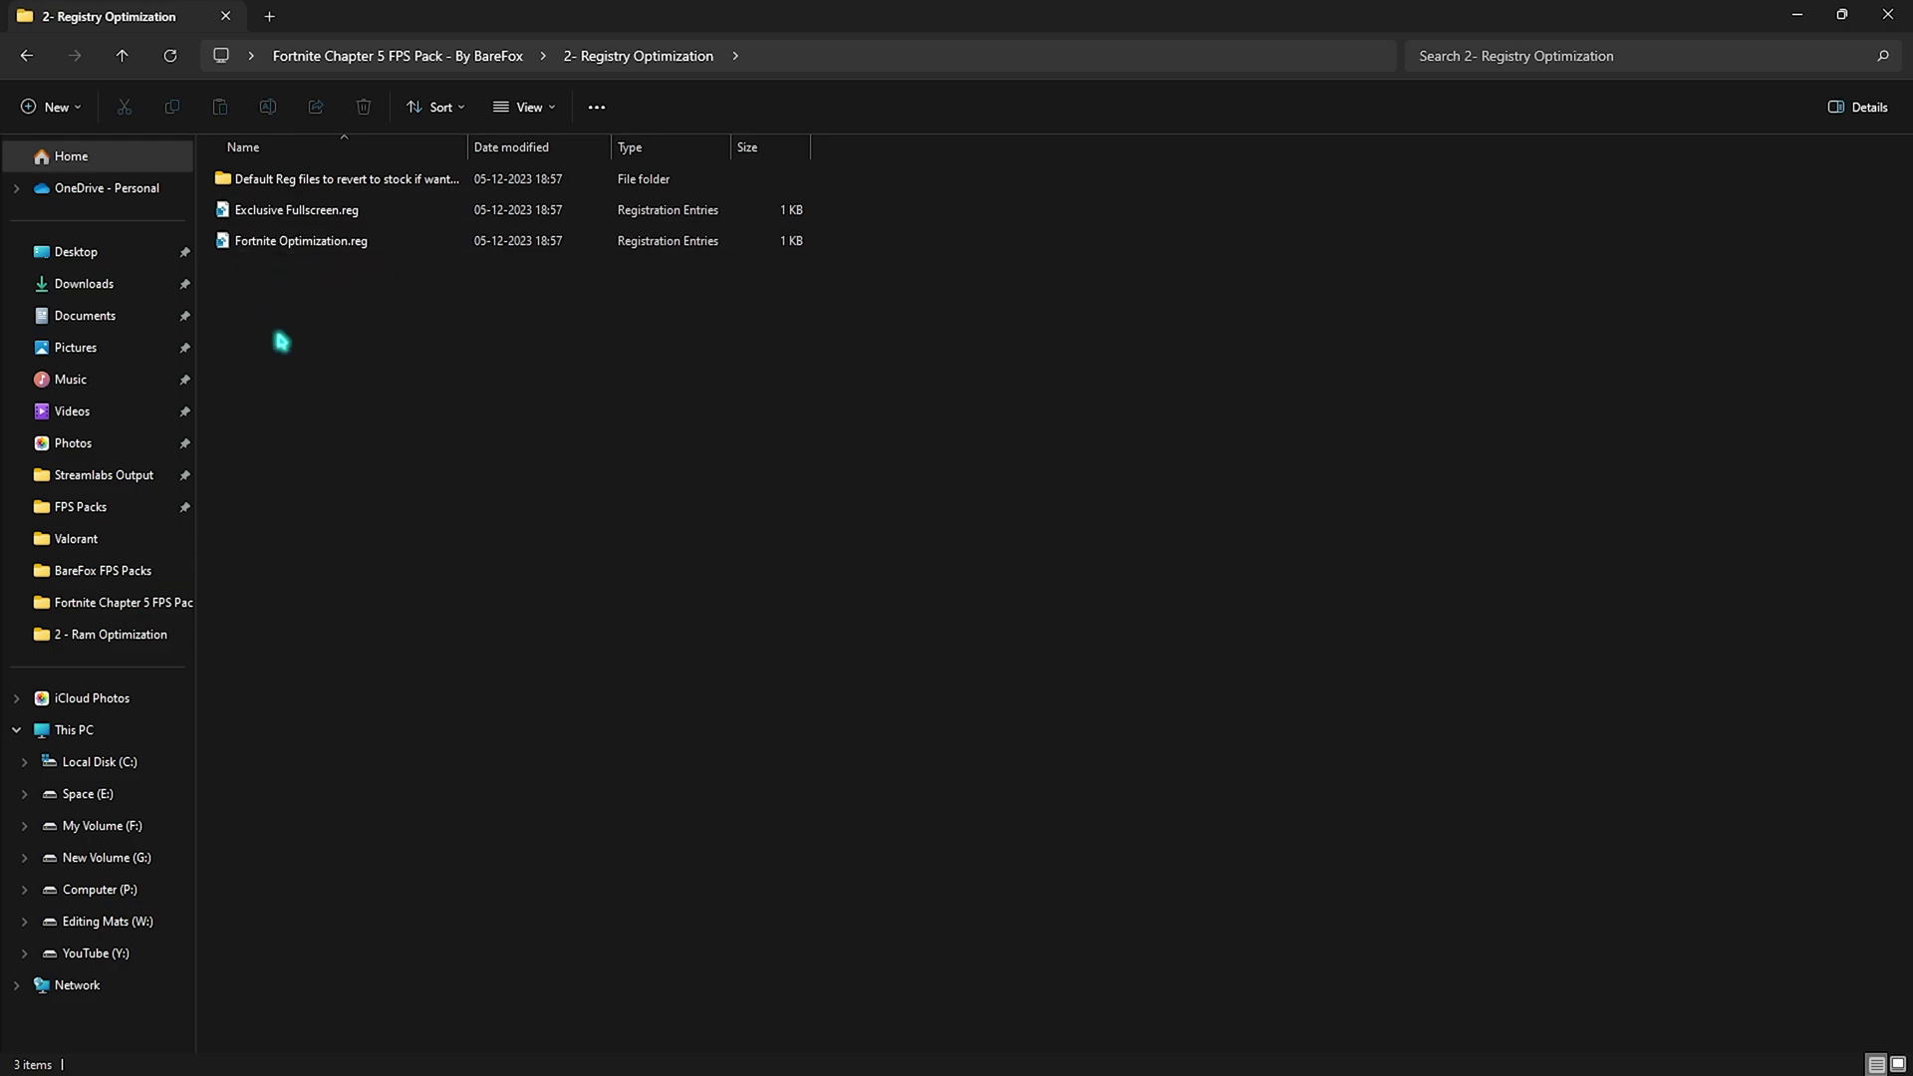
pyautogui.moveTo(334, 343); pyautogui.dragTo(287, 403)
pyautogui.moveTo(308, 354); pyautogui.dragTo(289, 195)
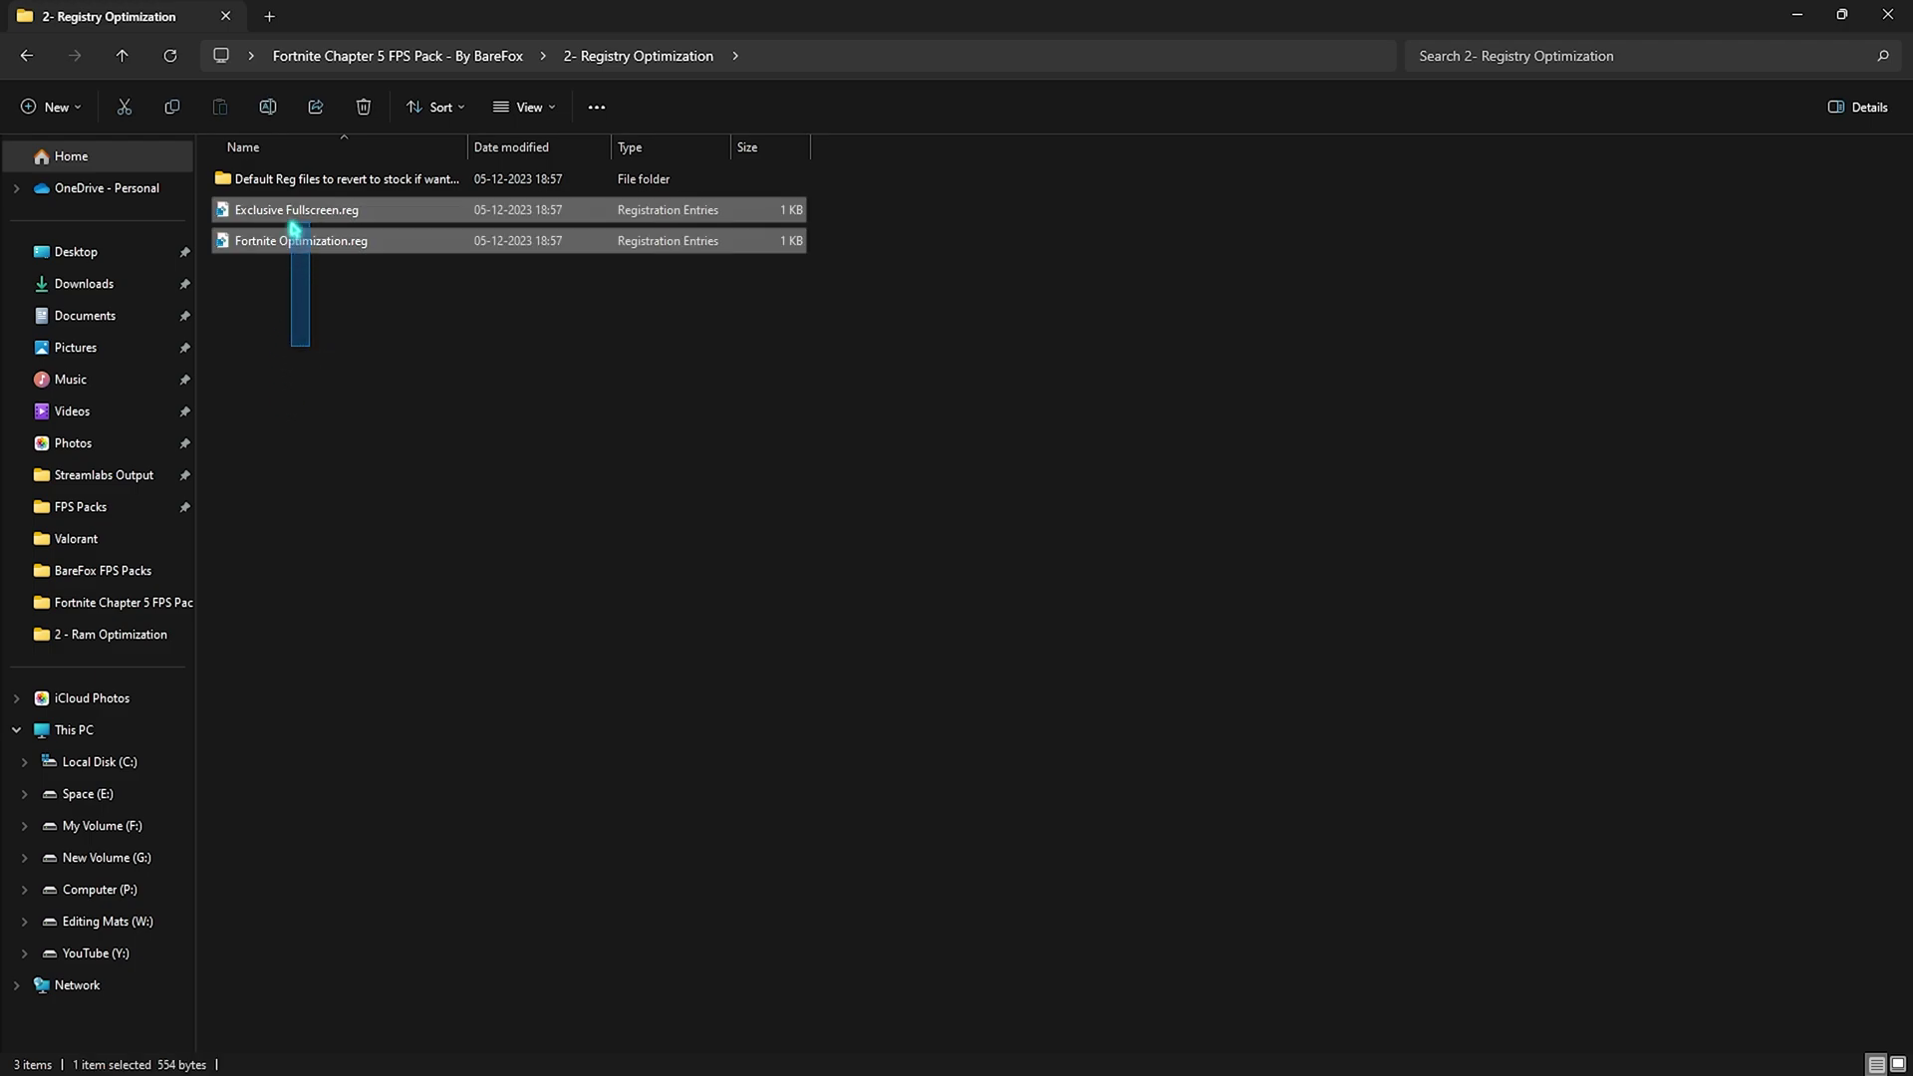
pyautogui.click(301, 406)
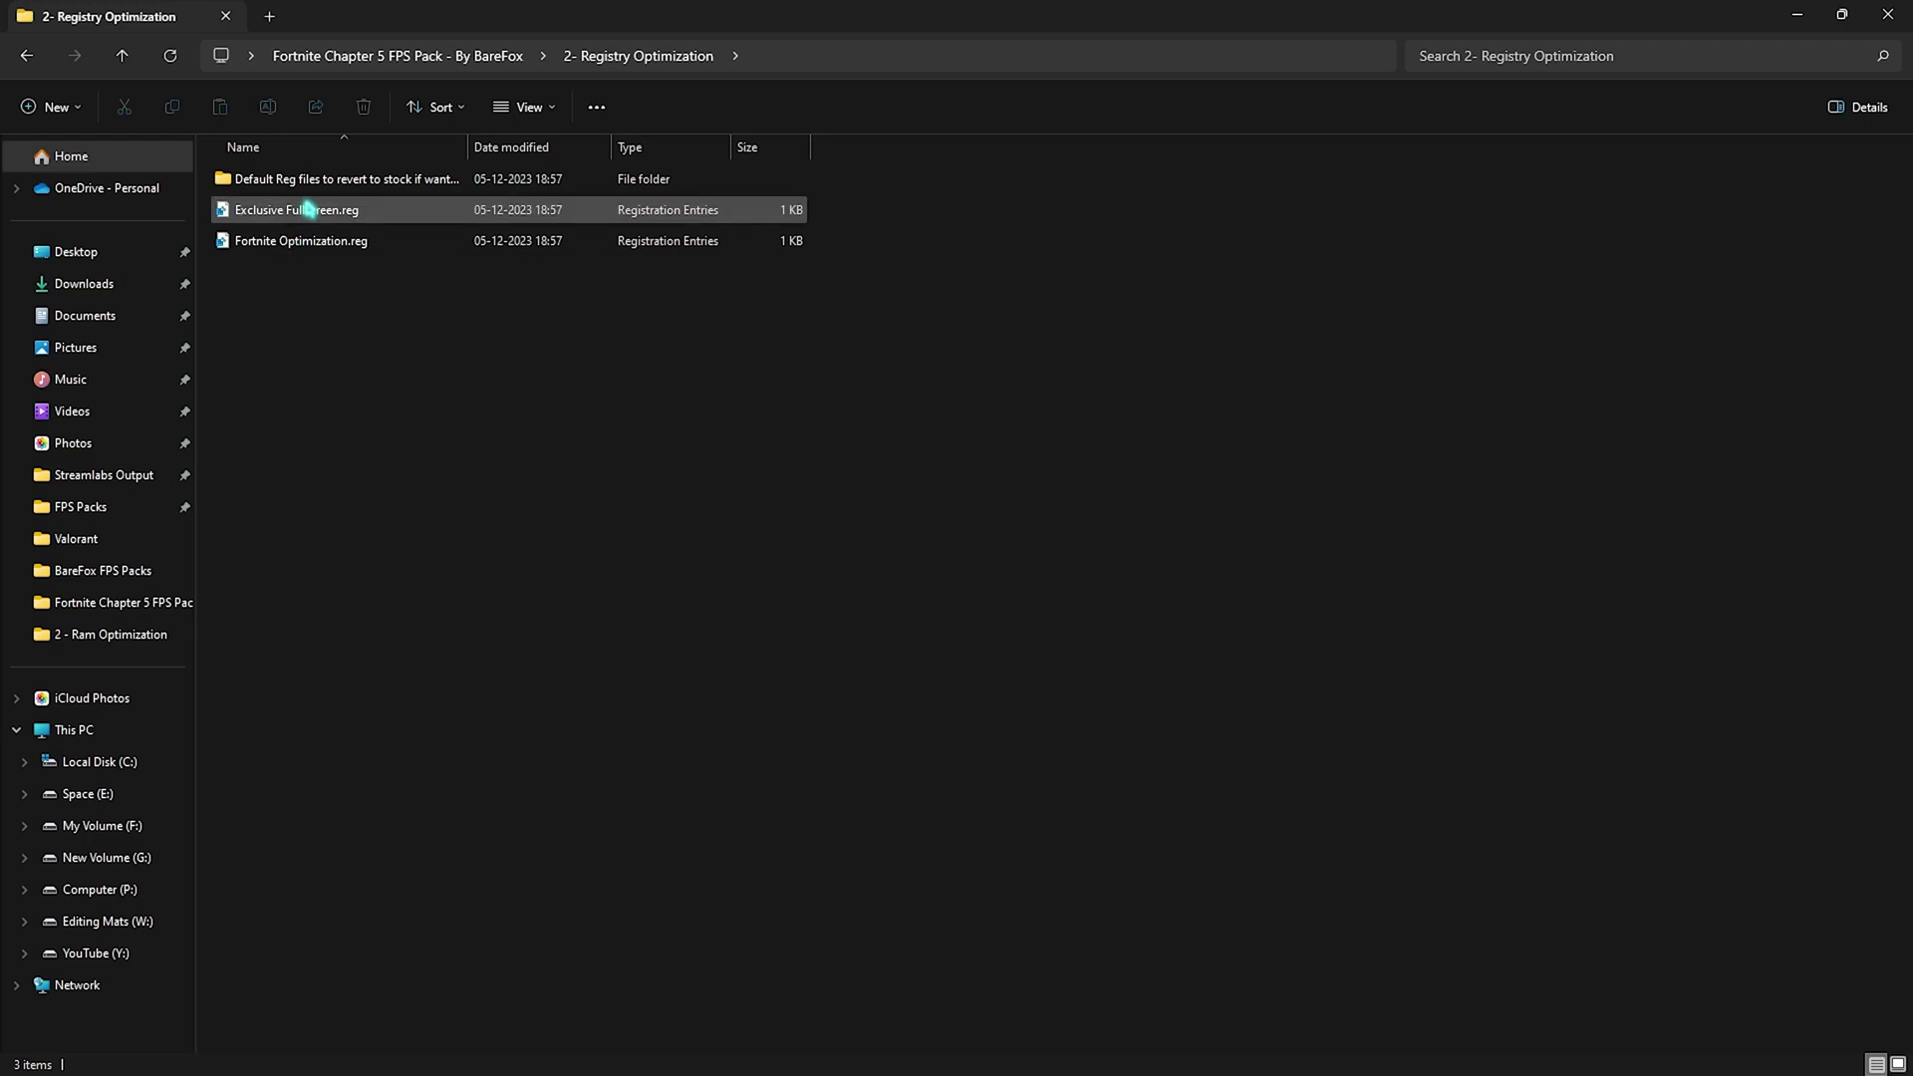
# Look at the revert-to-stock registry file in the default reg files subfolder, and return to 2- Registry Optimization
pyautogui.doubleClick(298, 179)
pyautogui.moveTo(342, 318); pyautogui.dragTo(274, 179)
pyautogui.click(581, 368)
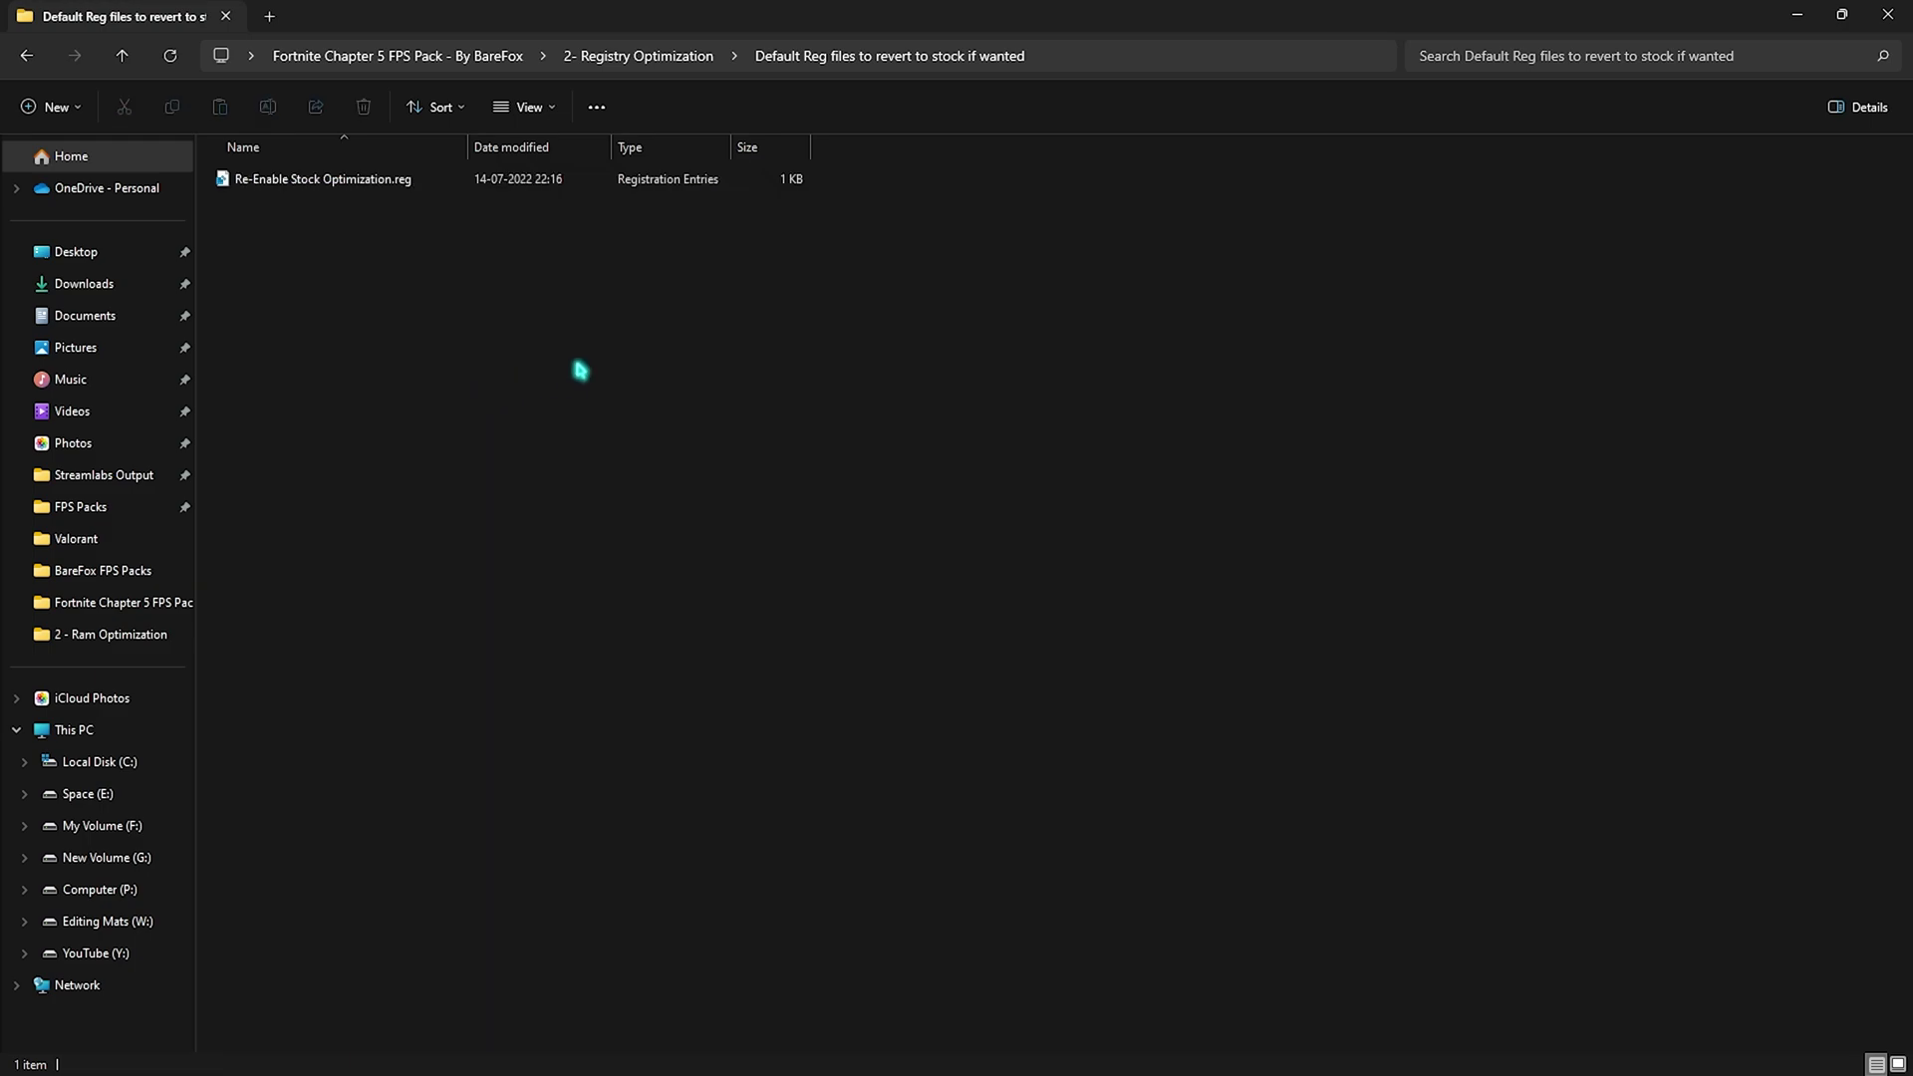
pyautogui.moveTo(588, 368); pyautogui.dragTo(365, 176)
pyautogui.click(512, 440)
pyautogui.click(634, 57)
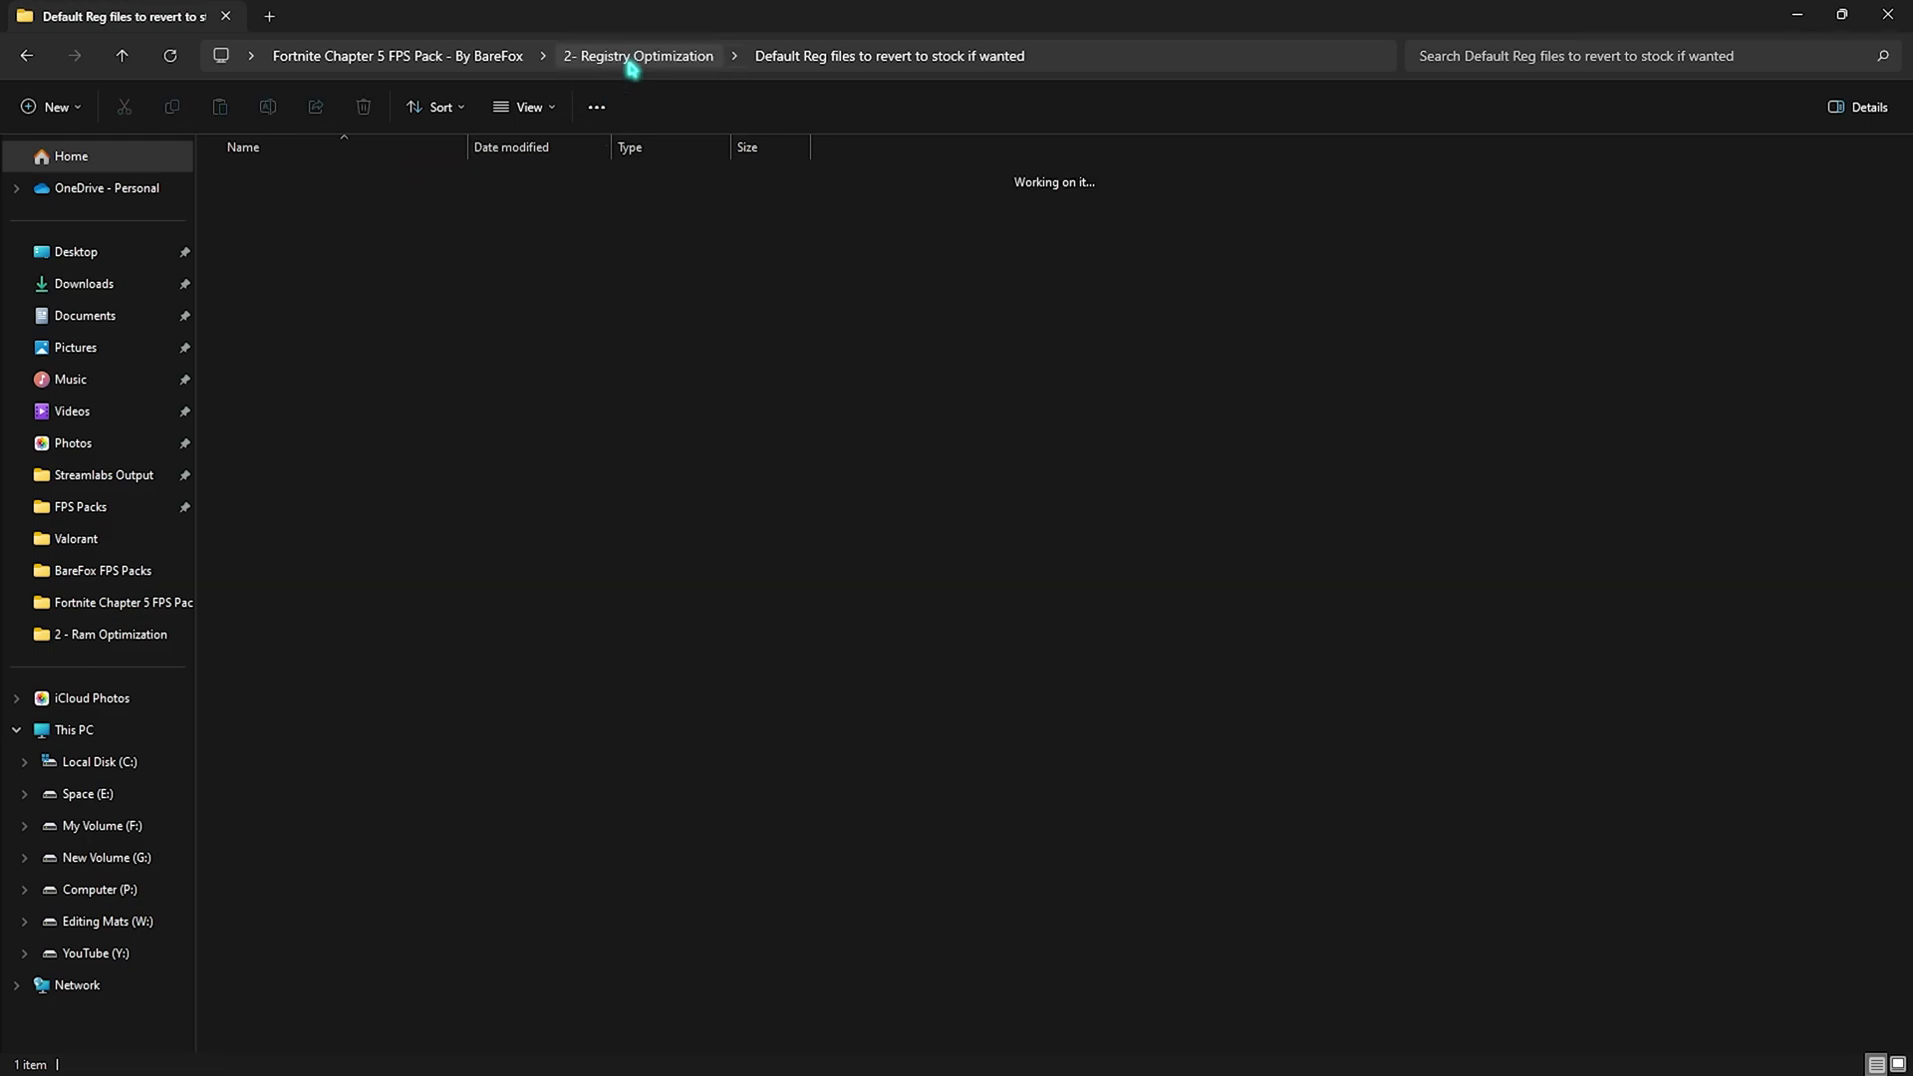
# Open the FPS pack's 3 - Ram Optimization folder and look over the registry files for each RAM size
pyautogui.click(397, 57)
pyautogui.click(280, 248)
pyautogui.doubleClick(282, 244)
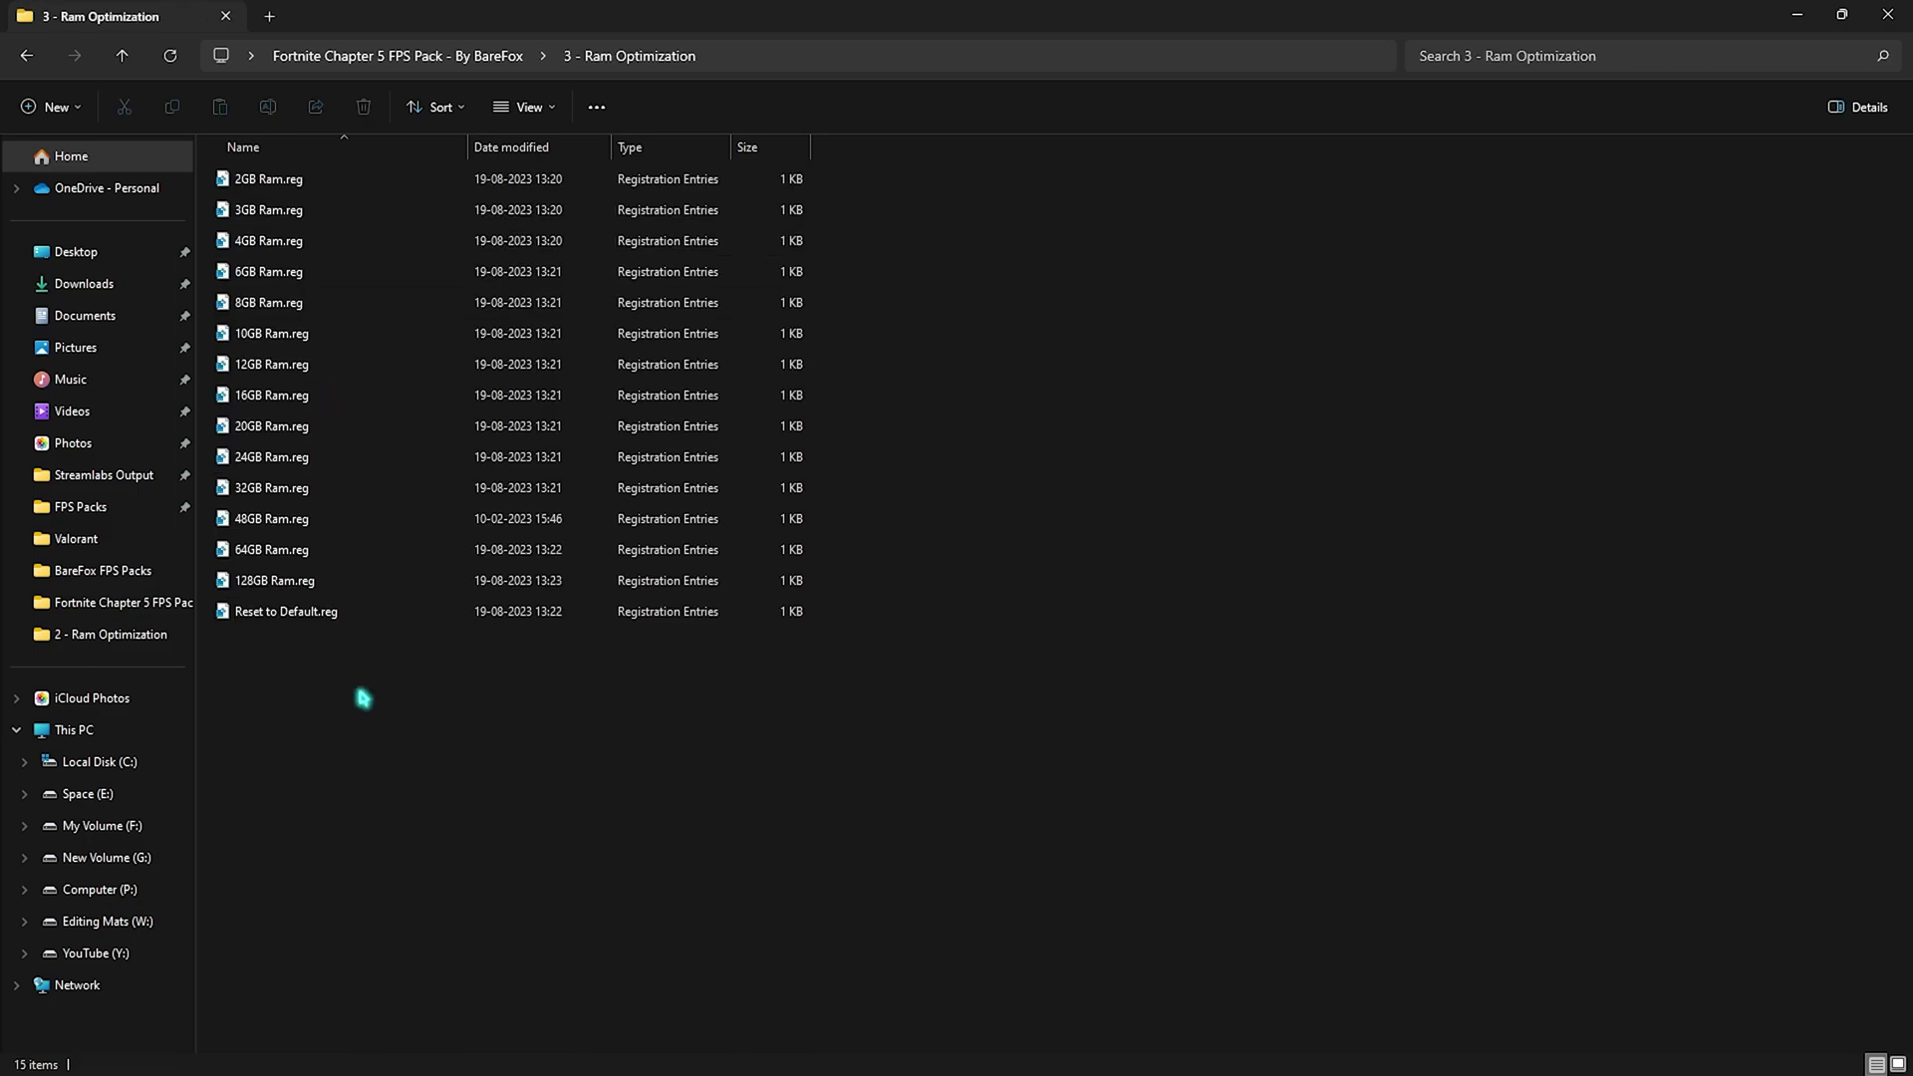
pyautogui.moveTo(350, 837); pyautogui.dragTo(289, 184)
pyautogui.click(952, 637)
pyautogui.moveTo(983, 845); pyautogui.dragTo(506, 172)
pyautogui.click(1100, 536)
# Check the installed physical memory in System Information, and close it
pyautogui.press('super')
pyautogui.write('sys')
pyautogui.press('Down')
pyautogui.press('Return')
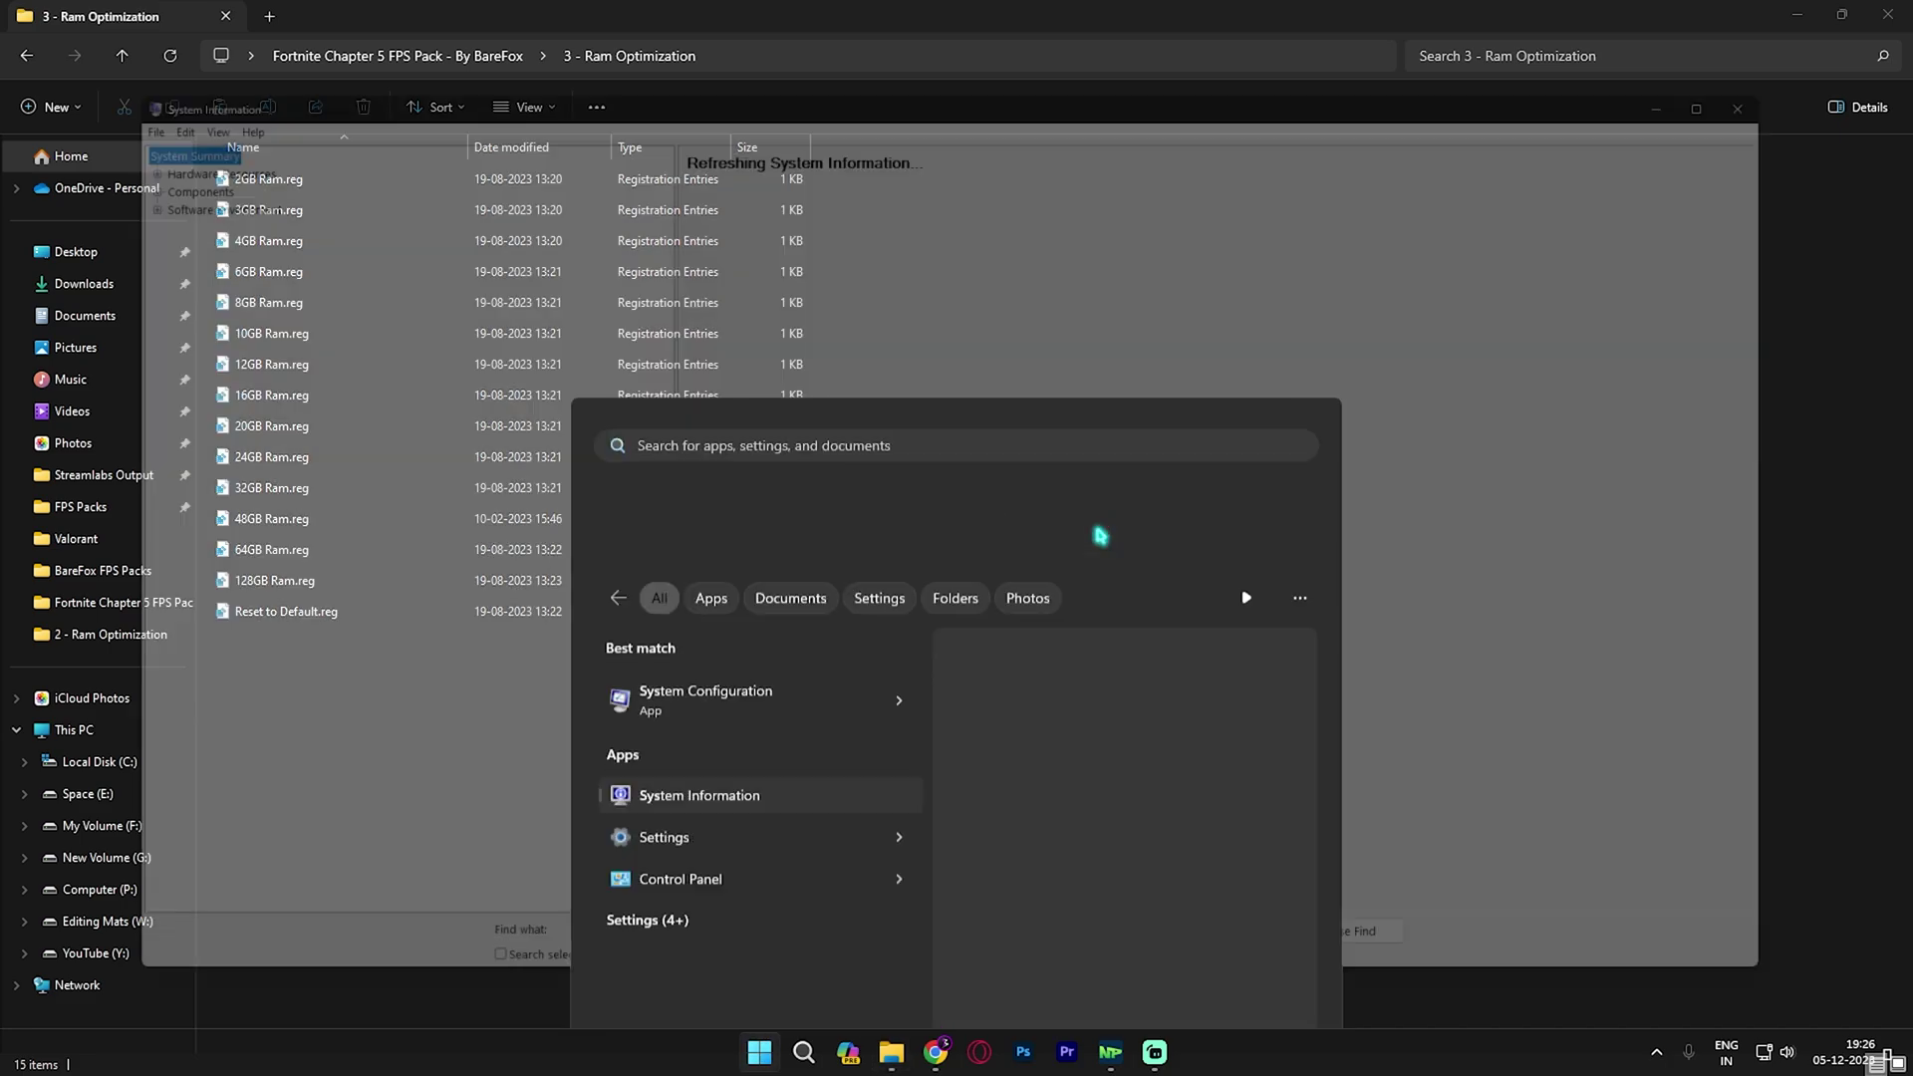
pyautogui.click(742, 708)
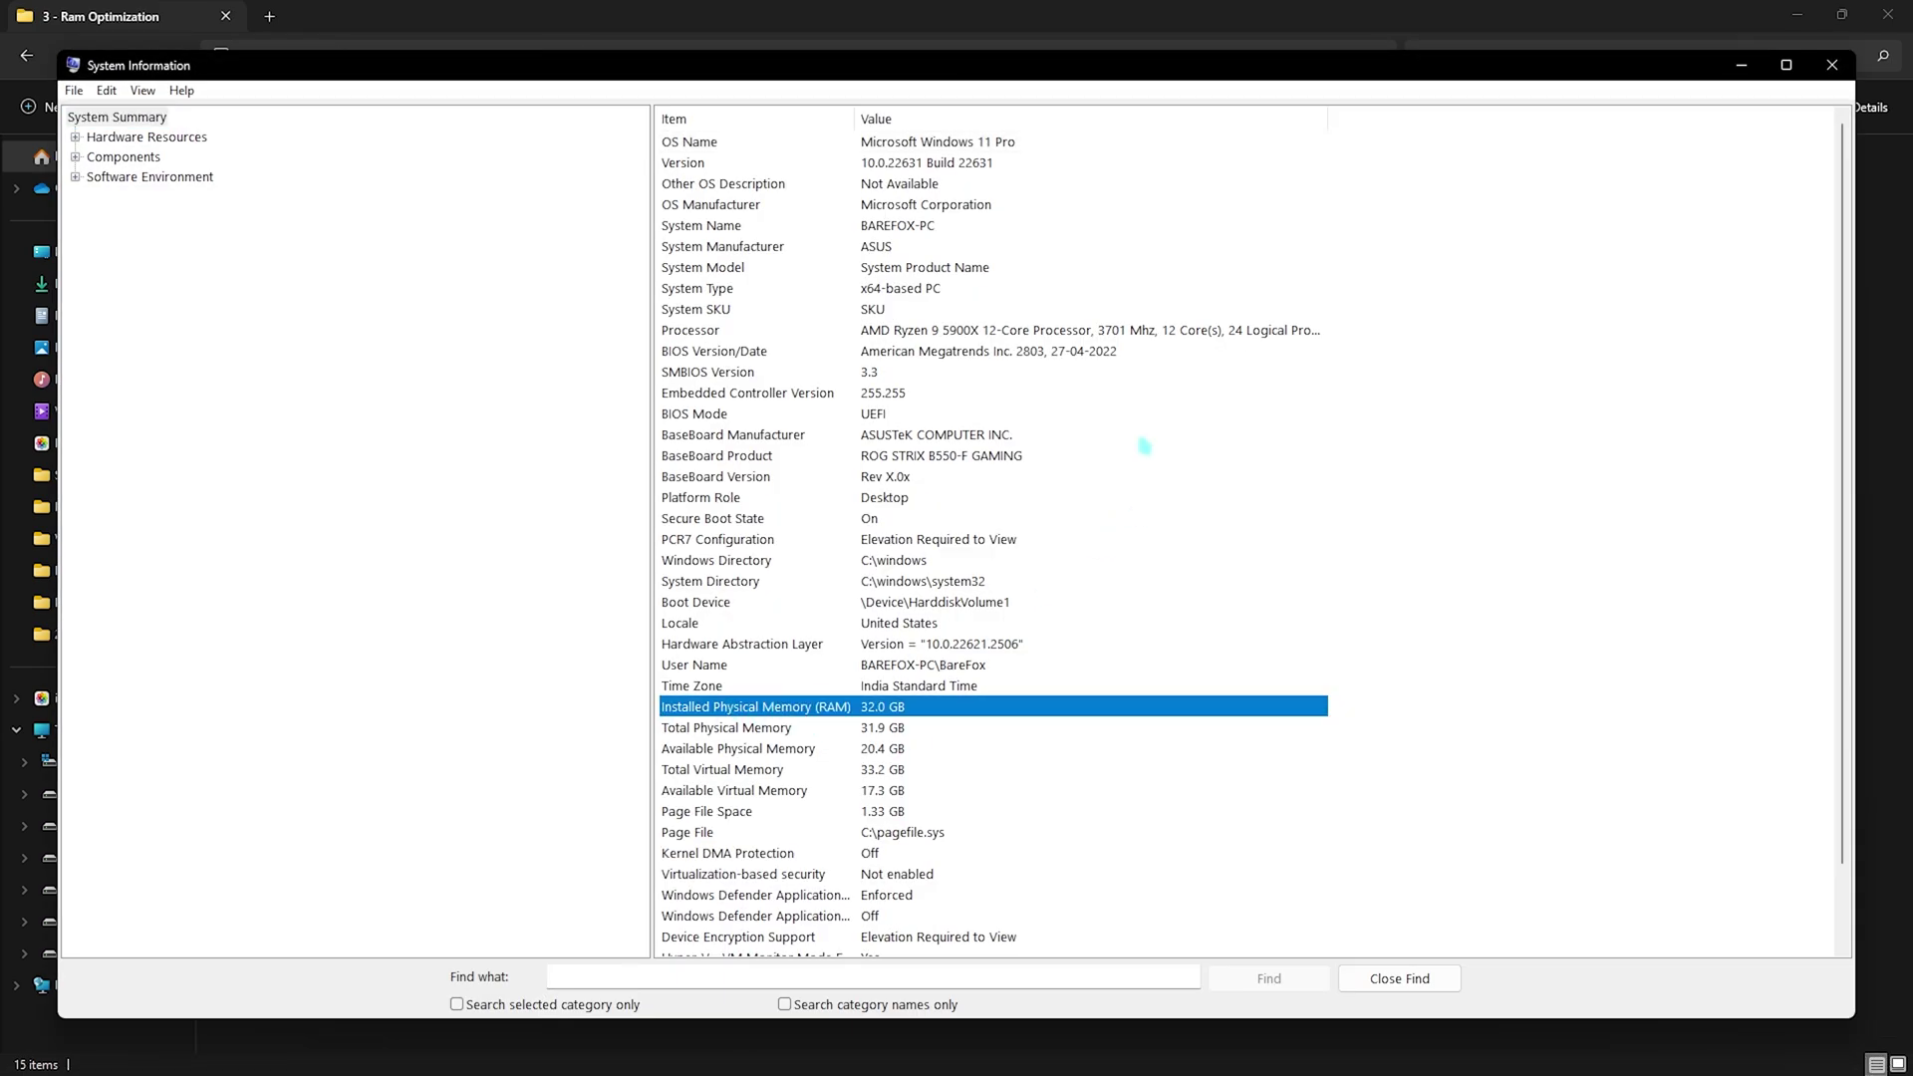
pyautogui.click(1831, 65)
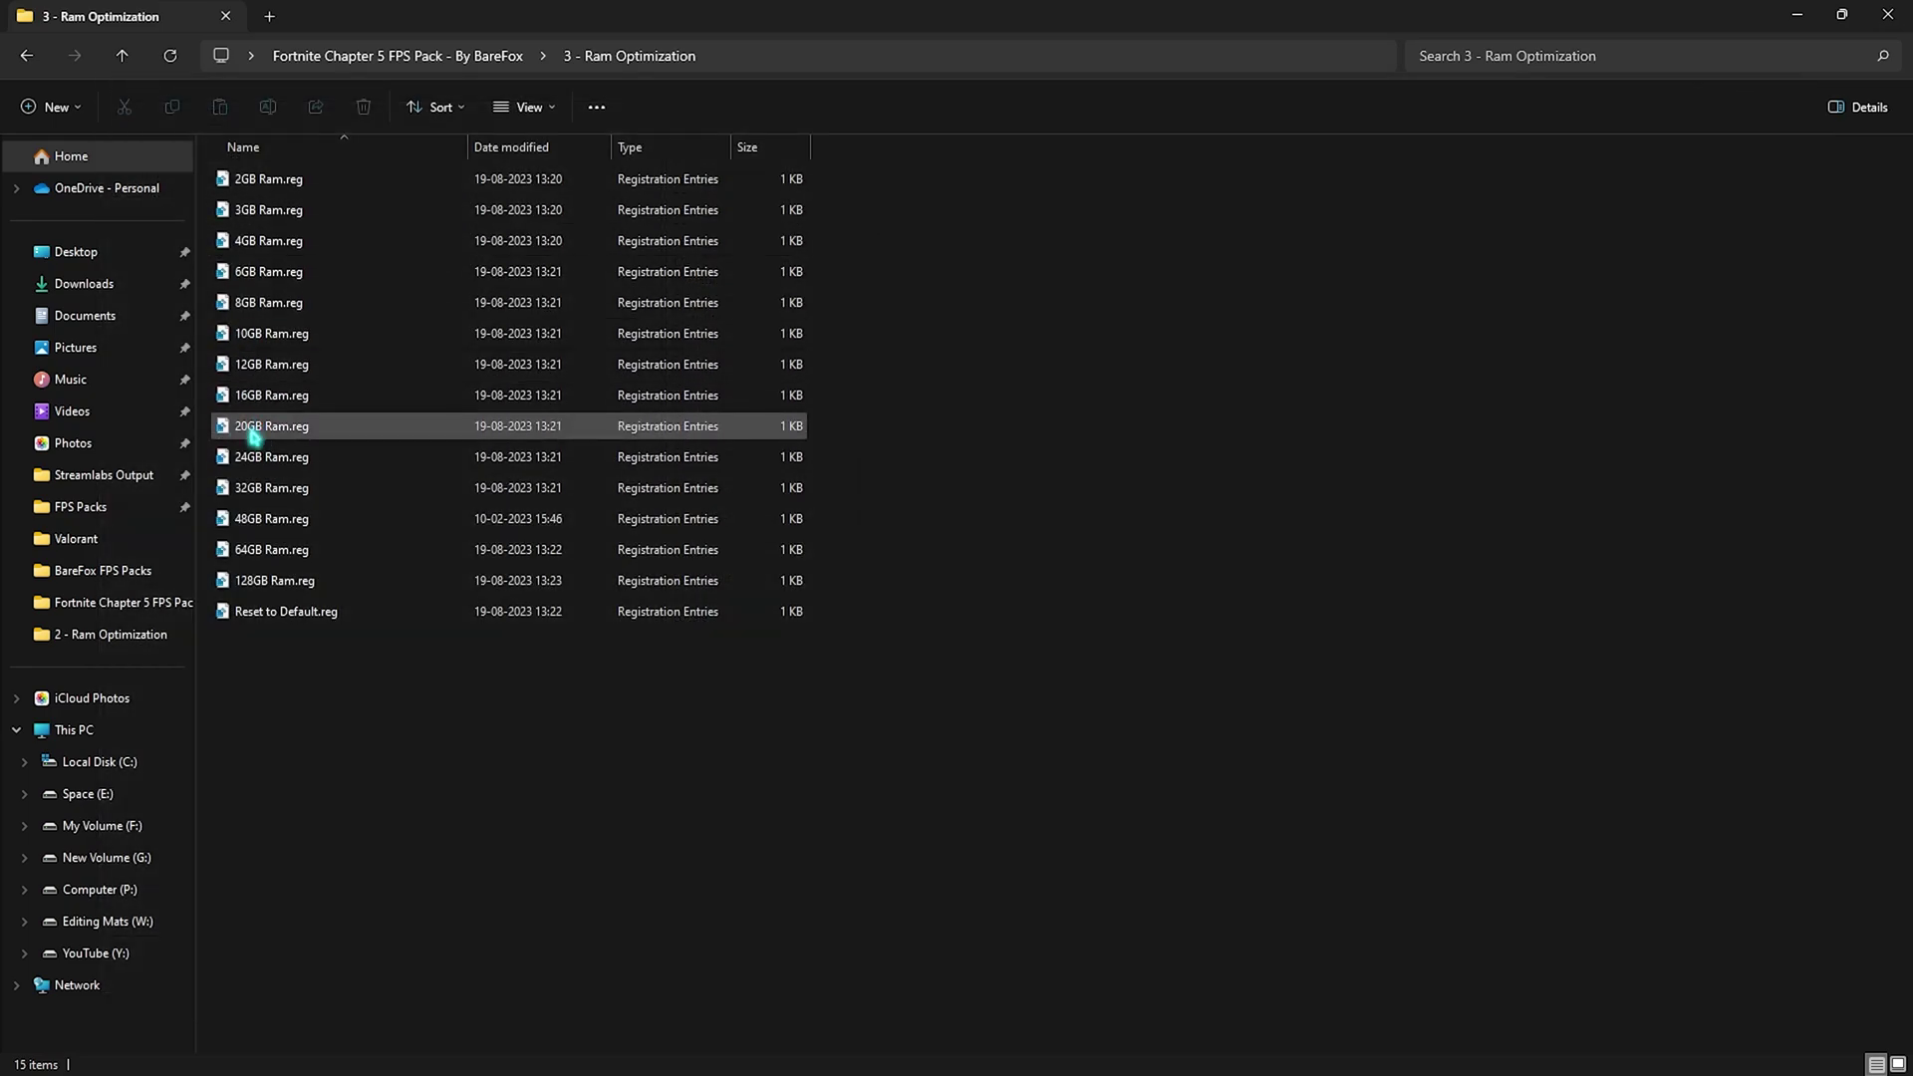
# Locate 32GB Ram.reg and review the other RAM registry files, then return to the FPS pack's main folder
pyautogui.click(284, 494)
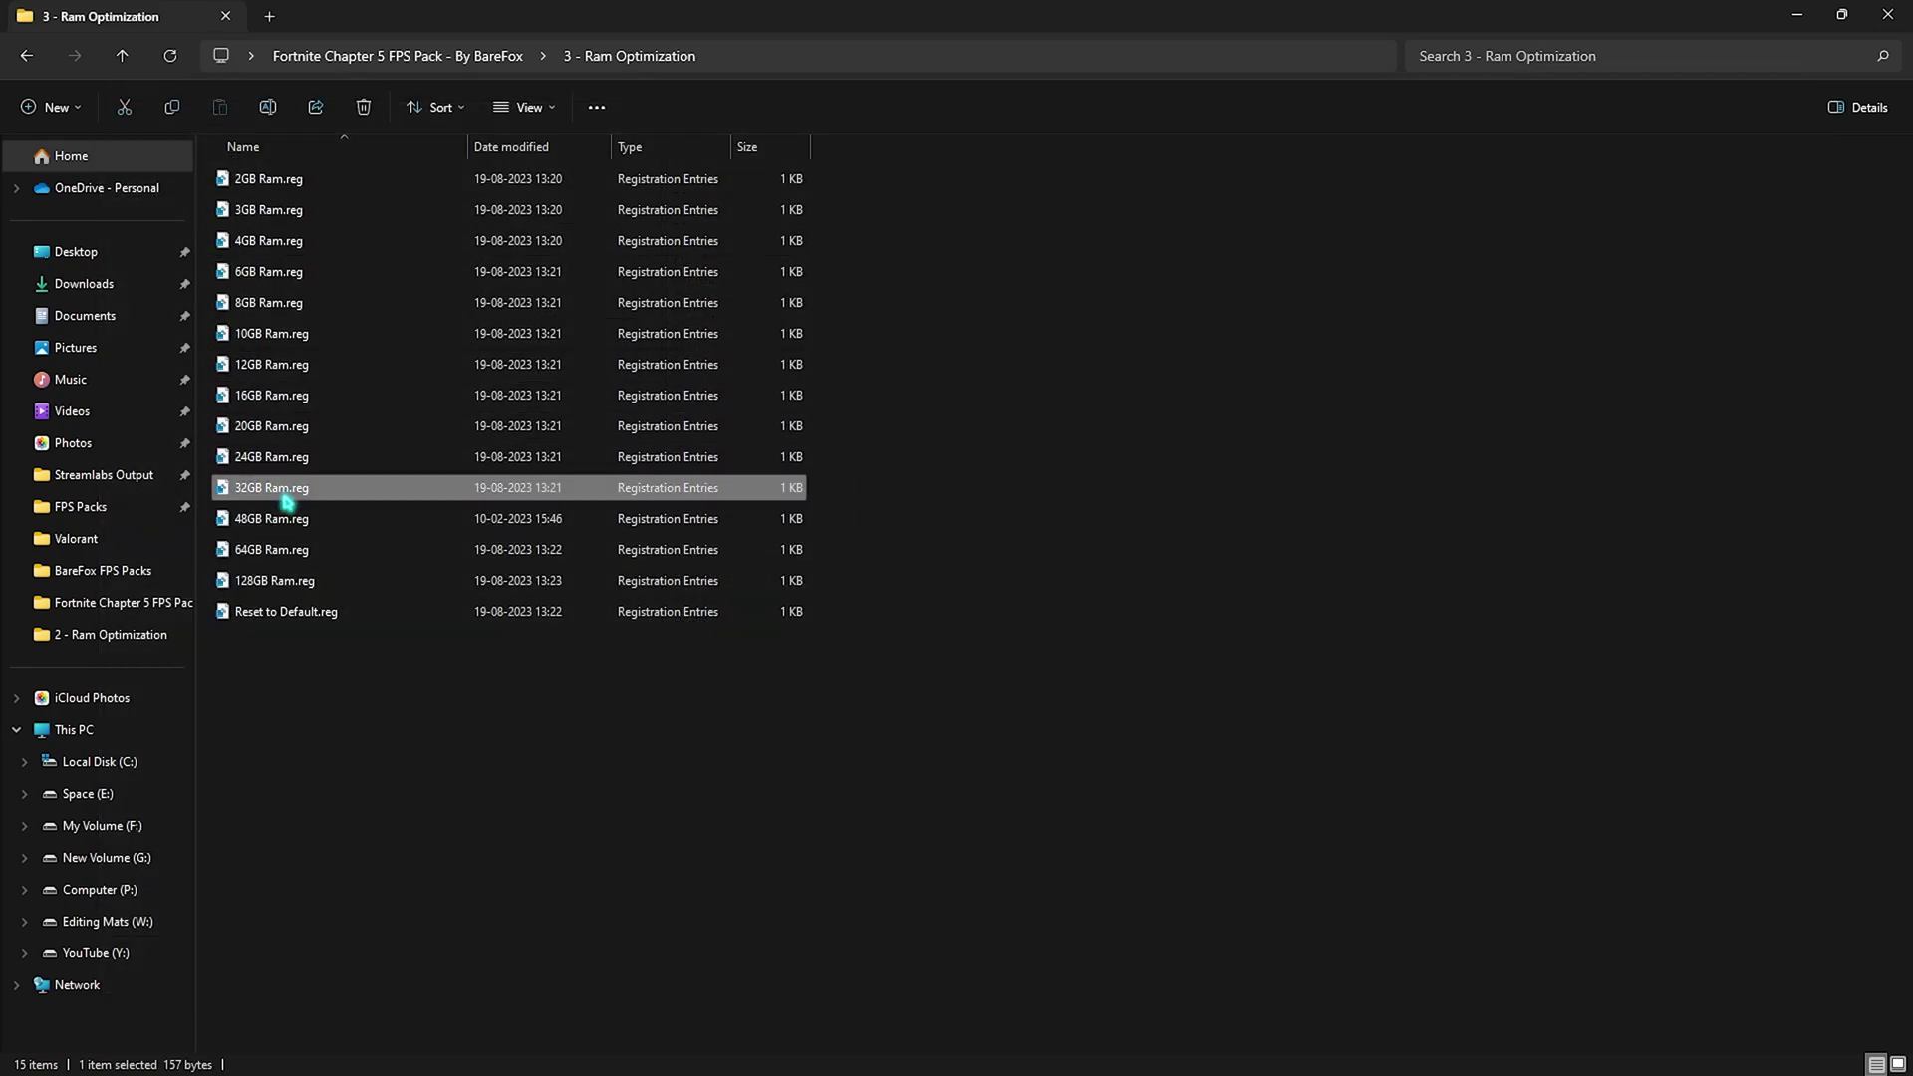
pyautogui.click(924, 737)
pyautogui.moveTo(1032, 741); pyautogui.dragTo(688, 160)
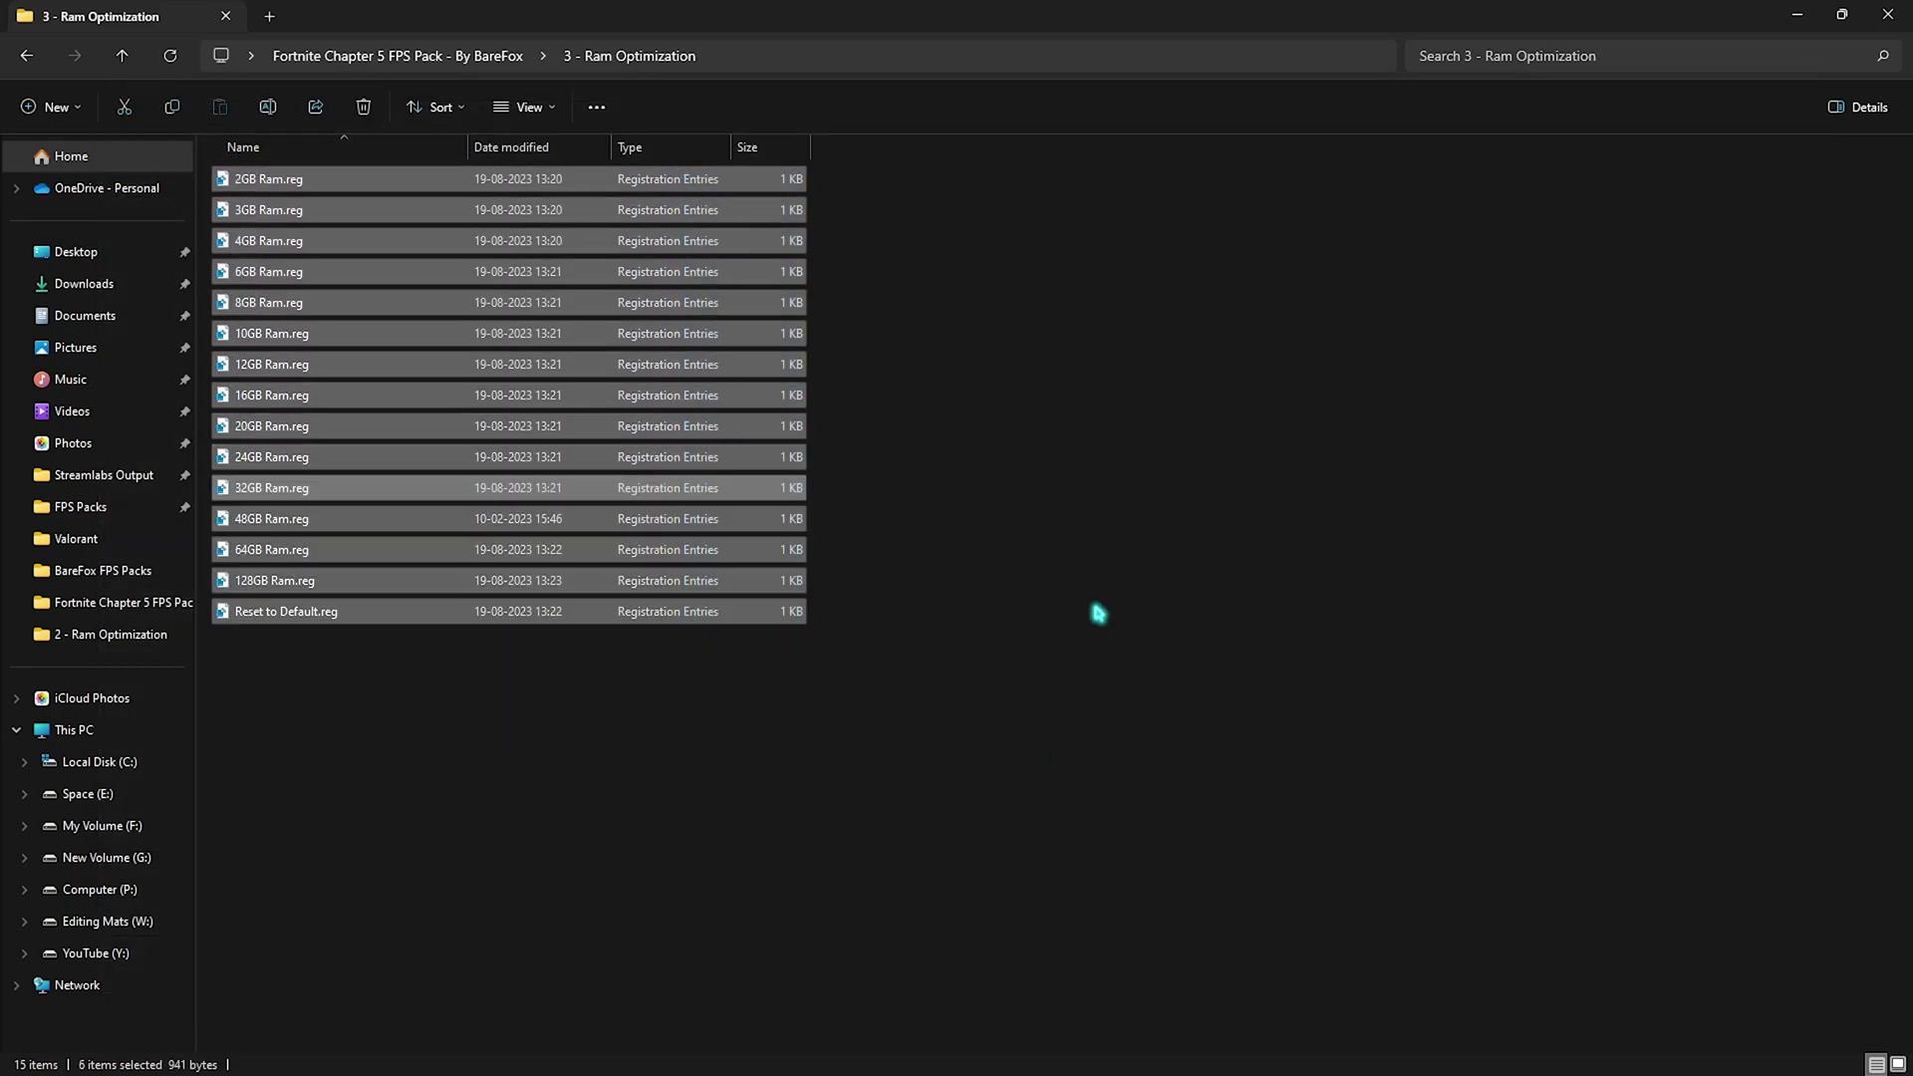
pyautogui.click(1096, 598)
pyautogui.moveTo(1005, 596); pyautogui.dragTo(764, 196)
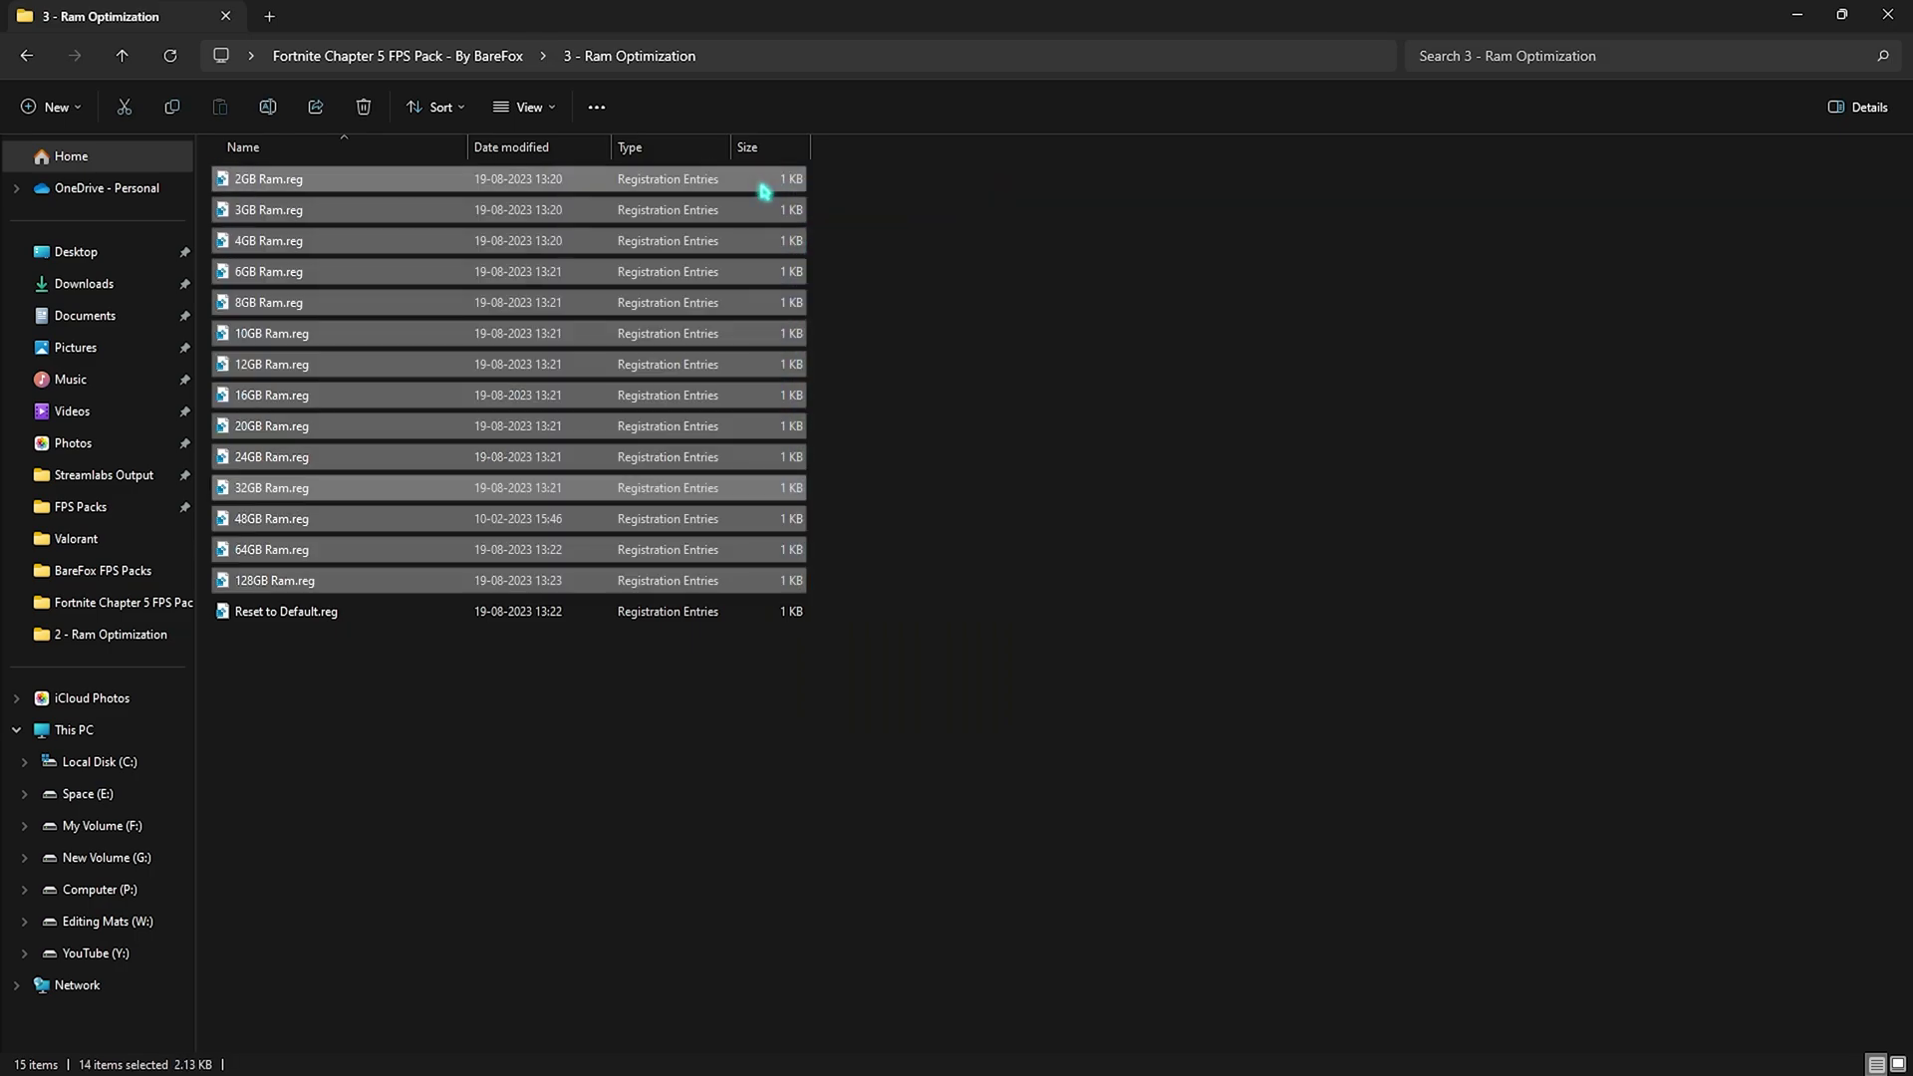
pyautogui.click(513, 664)
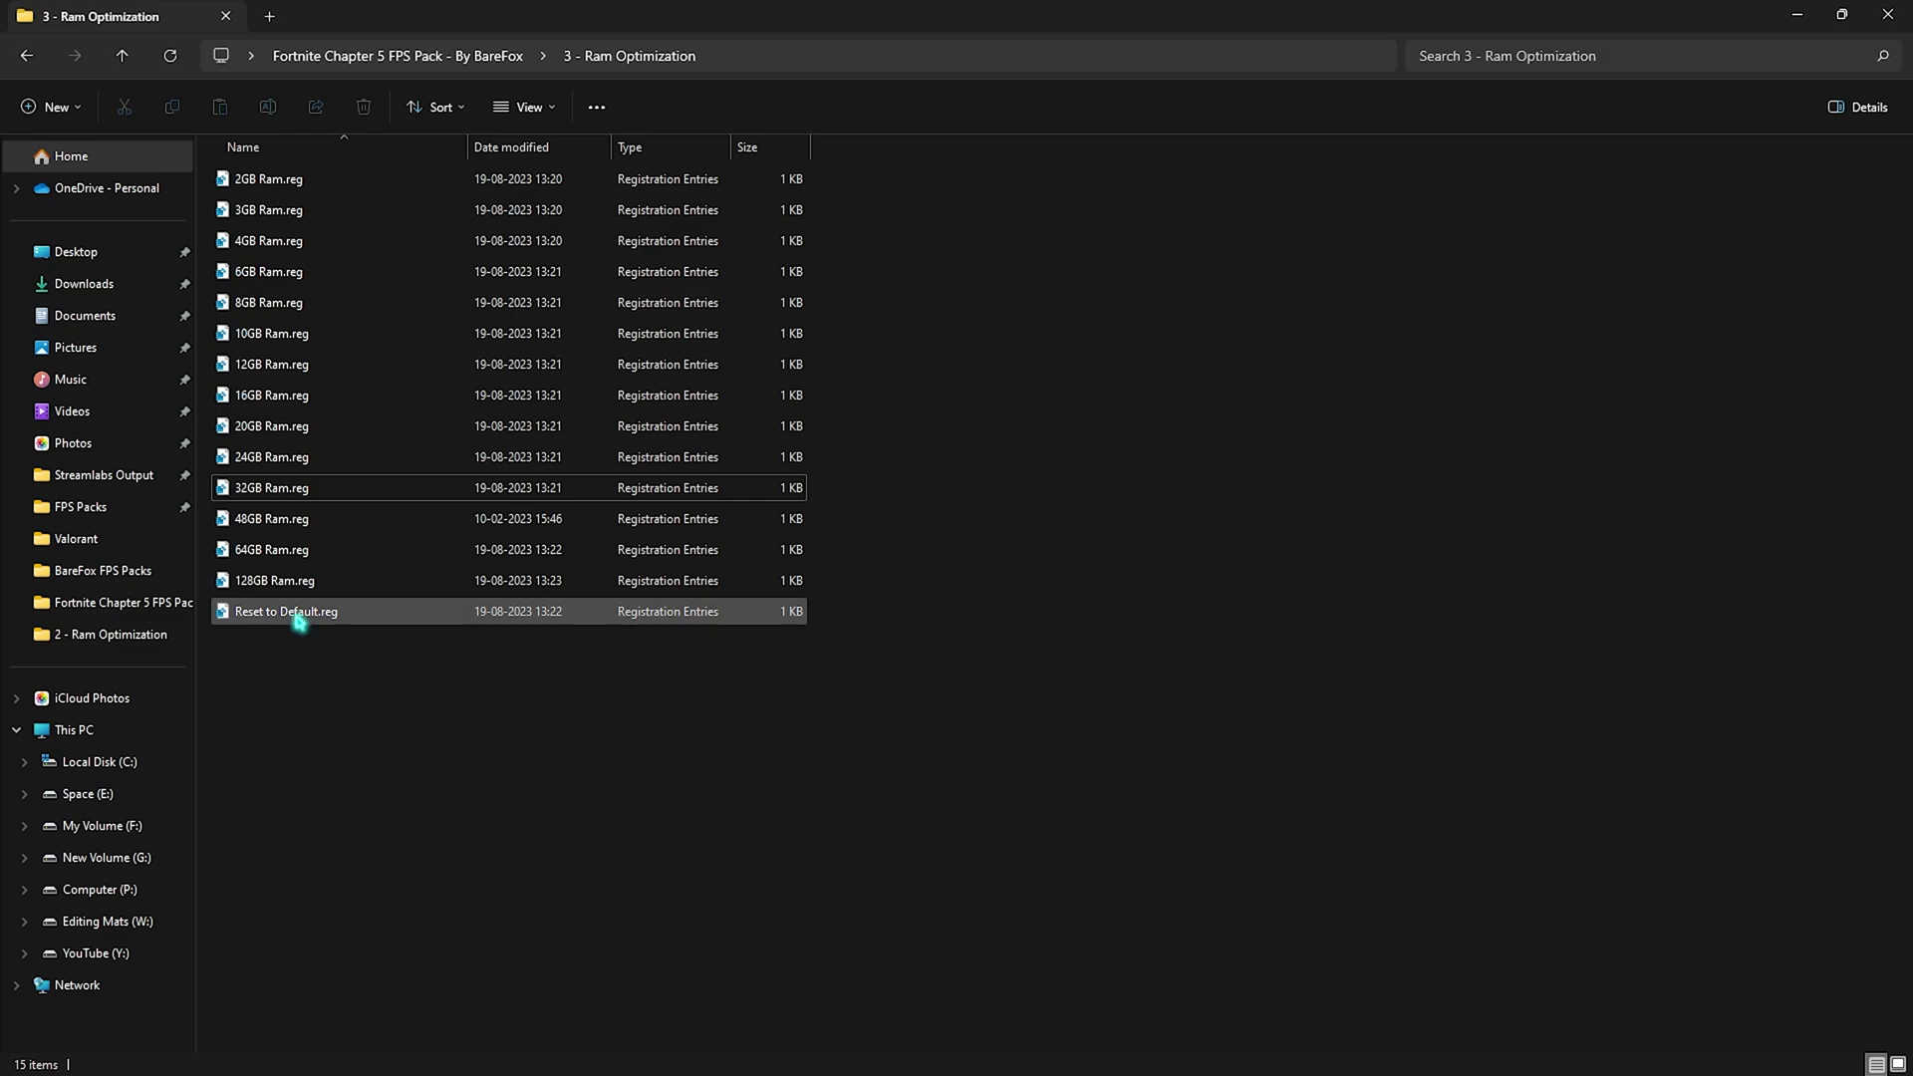
pyautogui.click(26, 56)
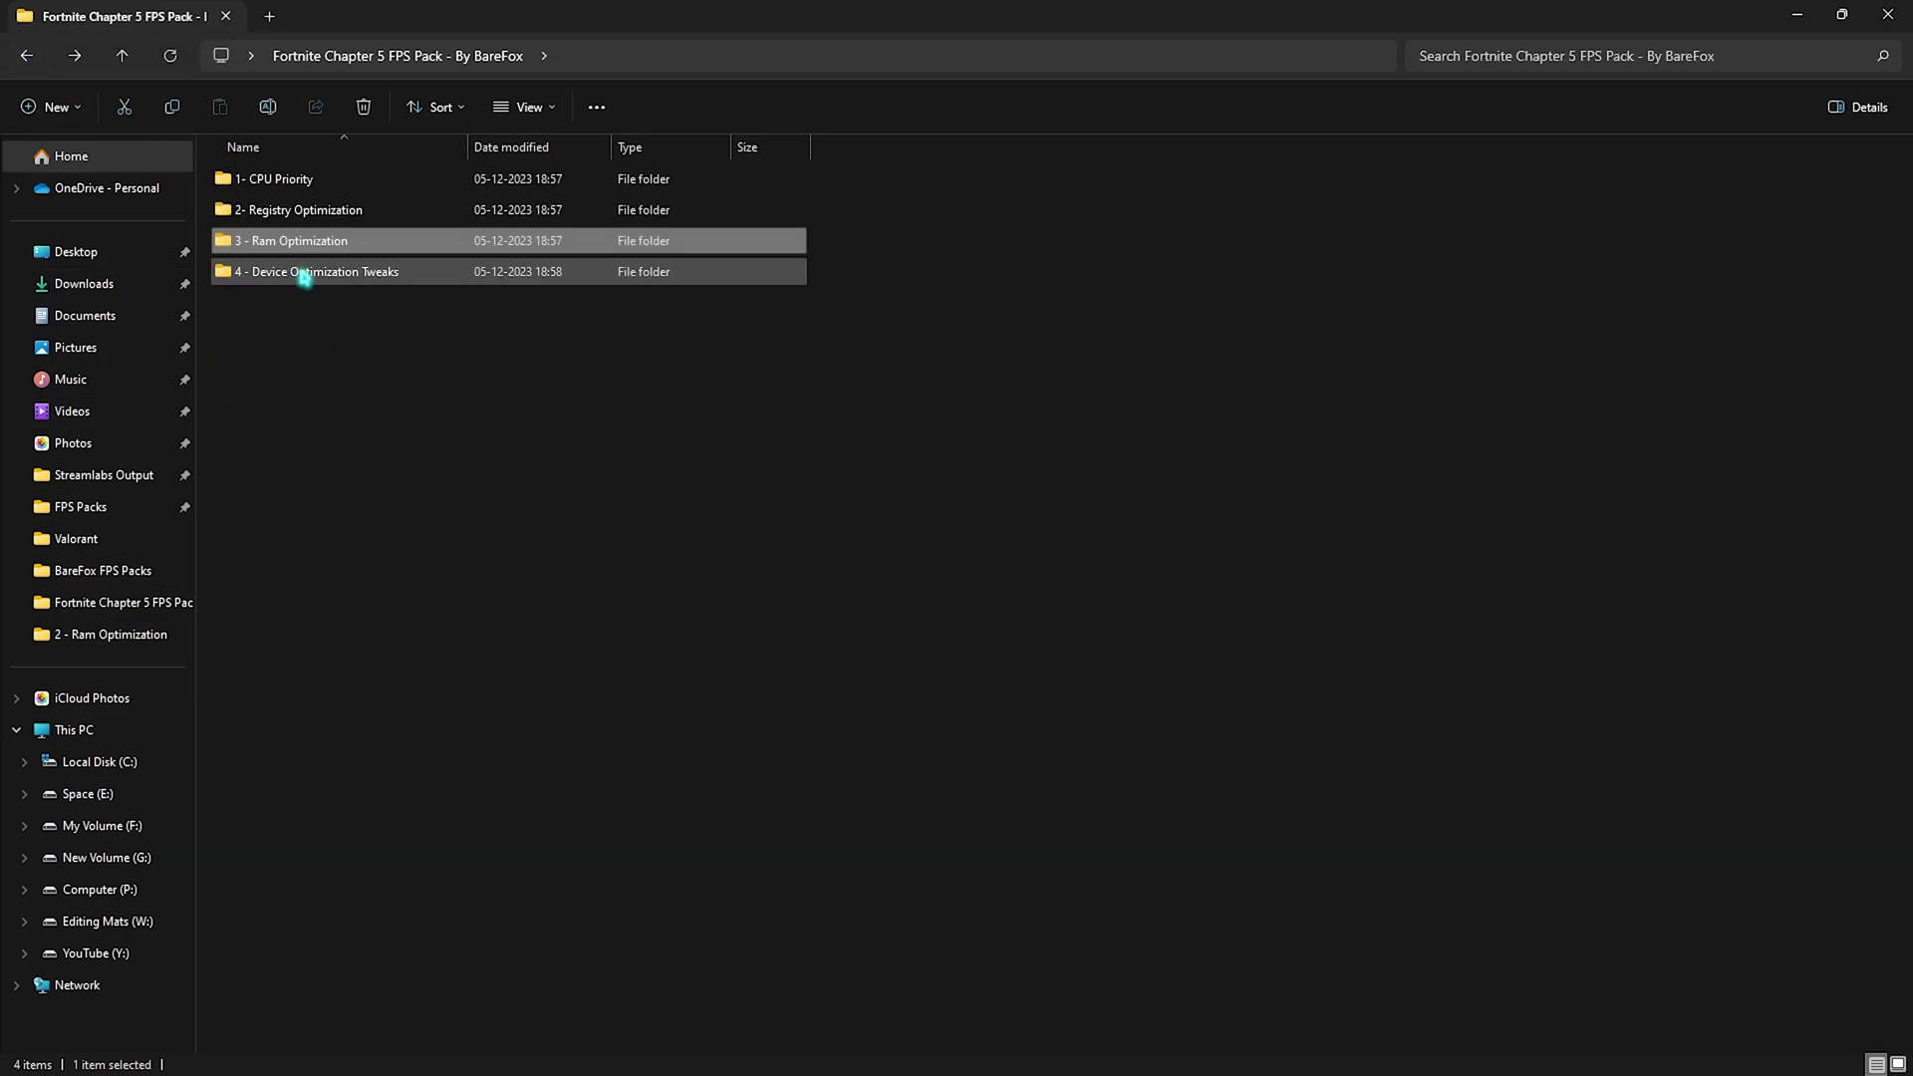
# Open the FPS pack's 4 - Device Optimization Tweaks folder and look over its registry files
pyautogui.doubleClick(309, 281)
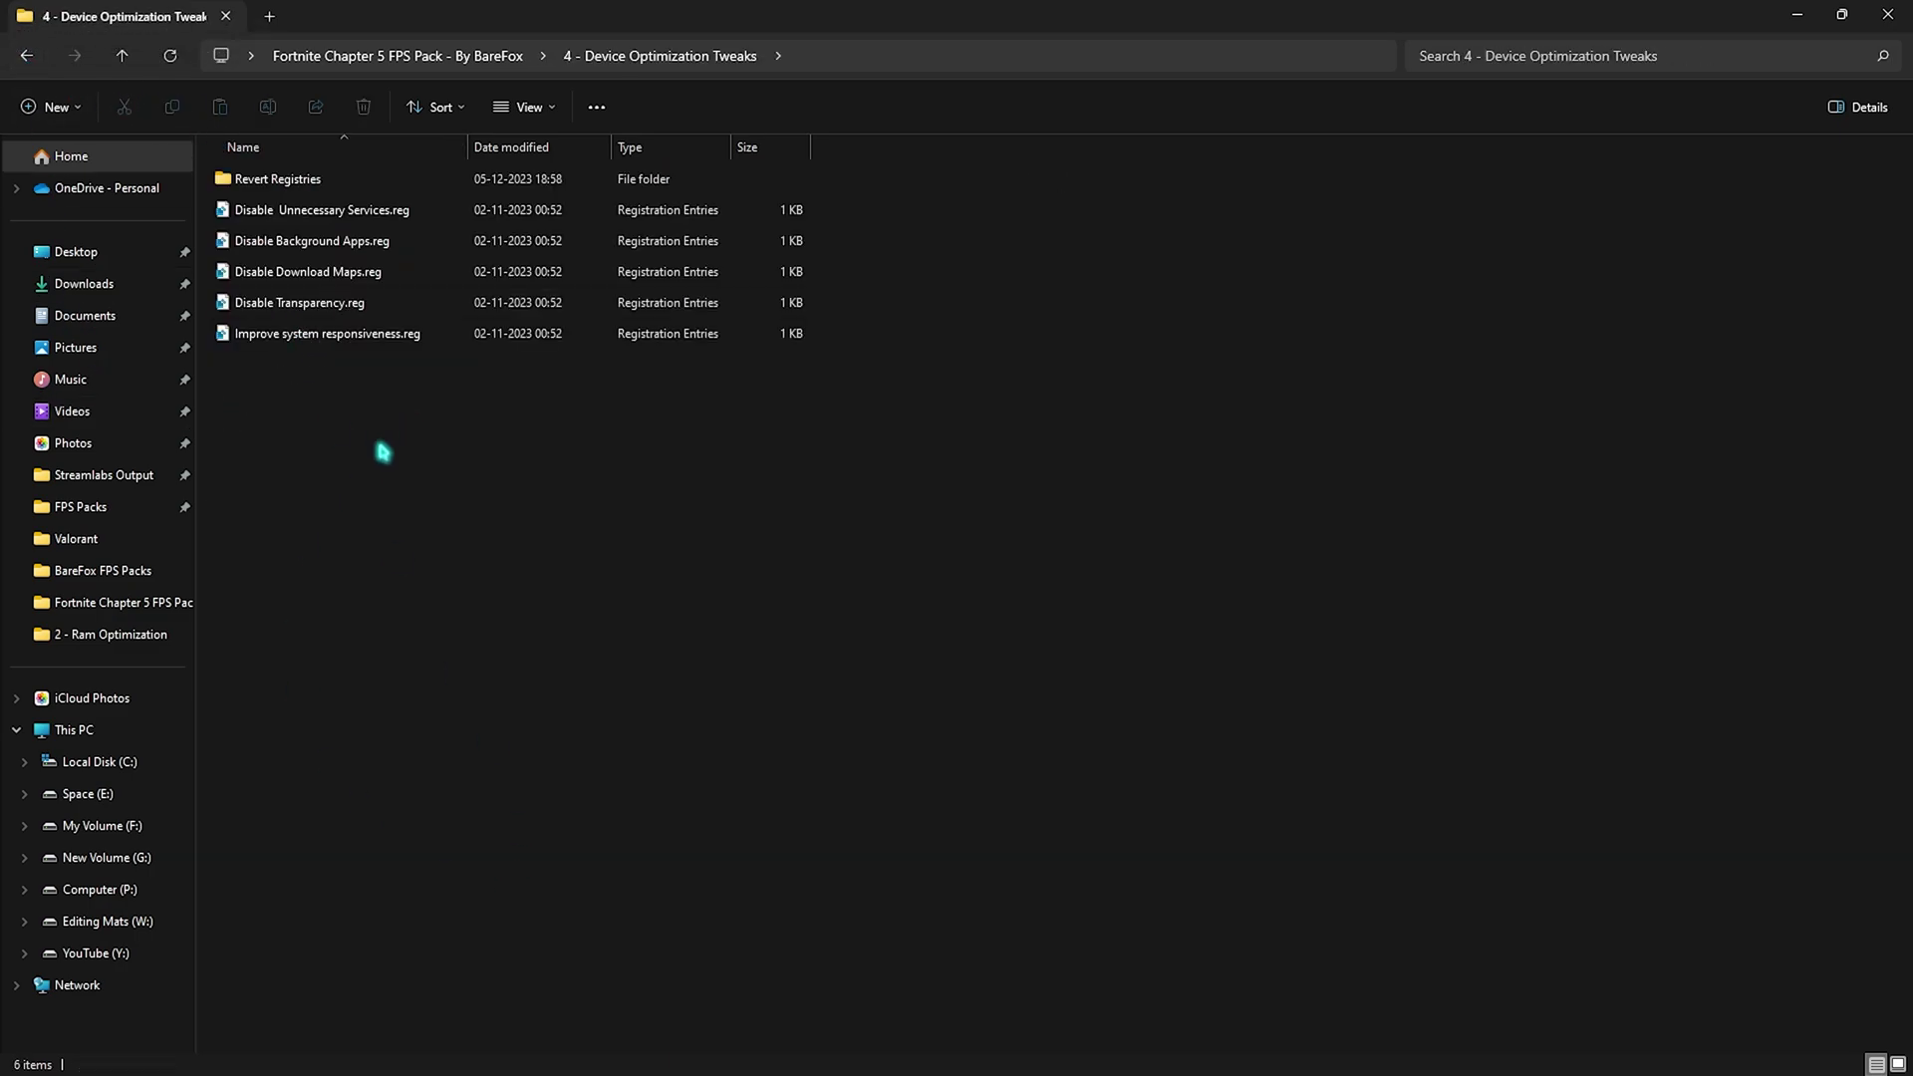
pyautogui.moveTo(442, 502); pyautogui.dragTo(269, 193)
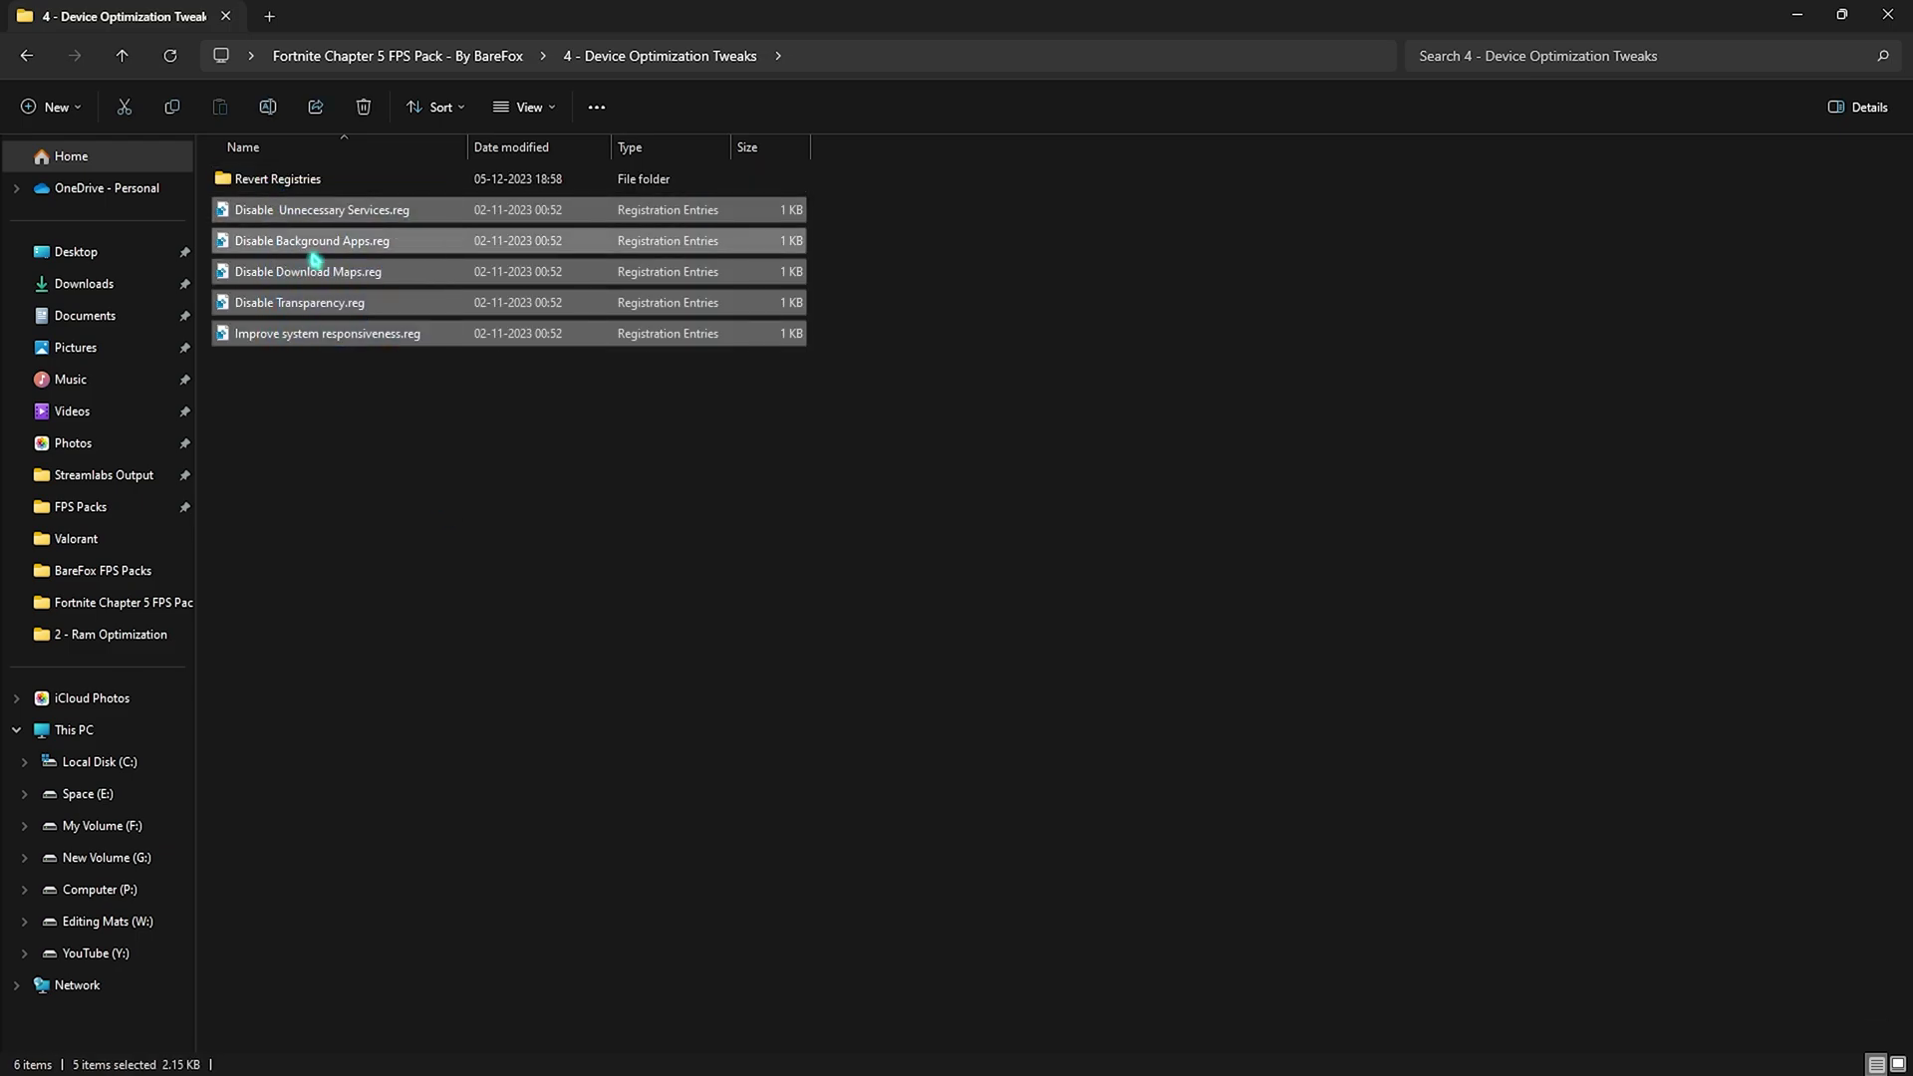
pyautogui.moveTo(476, 503); pyautogui.dragTo(313, 211)
pyautogui.click(347, 556)
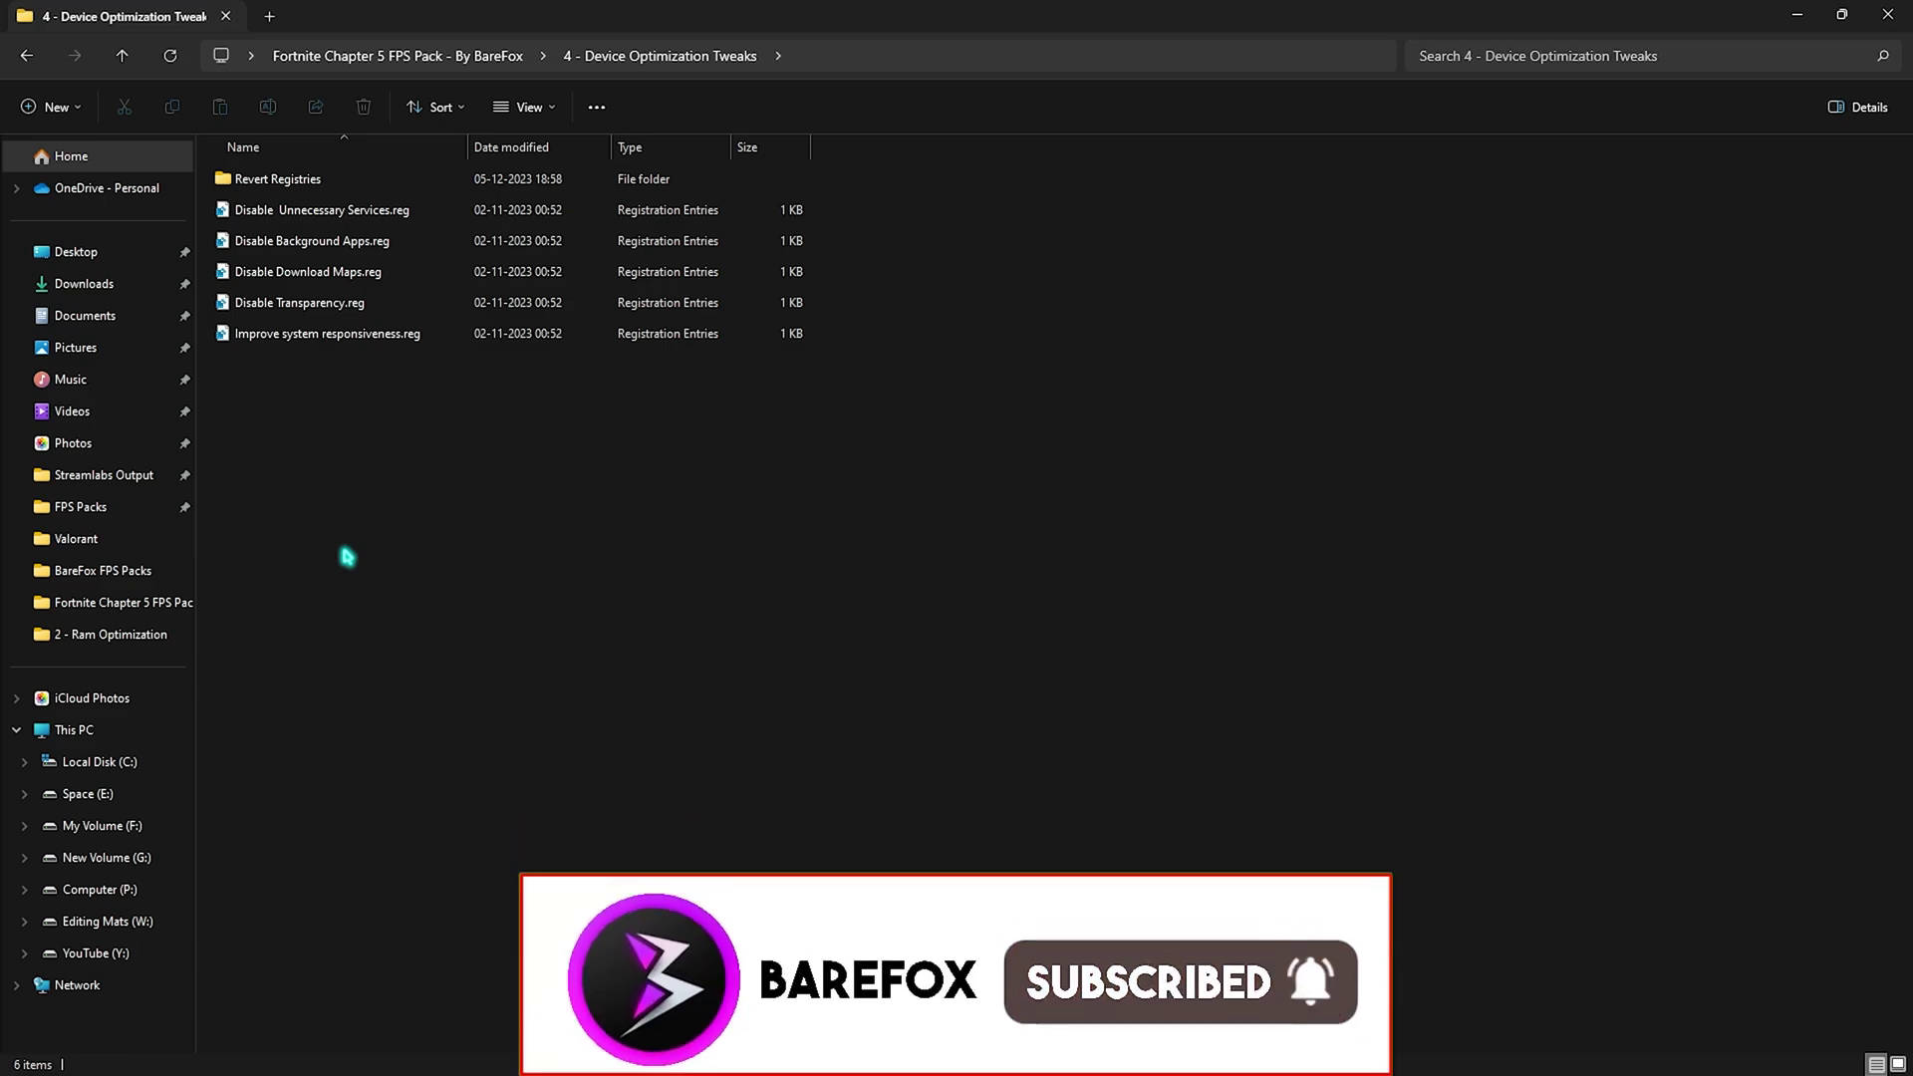
pyautogui.moveTo(378, 533); pyautogui.dragTo(313, 211)
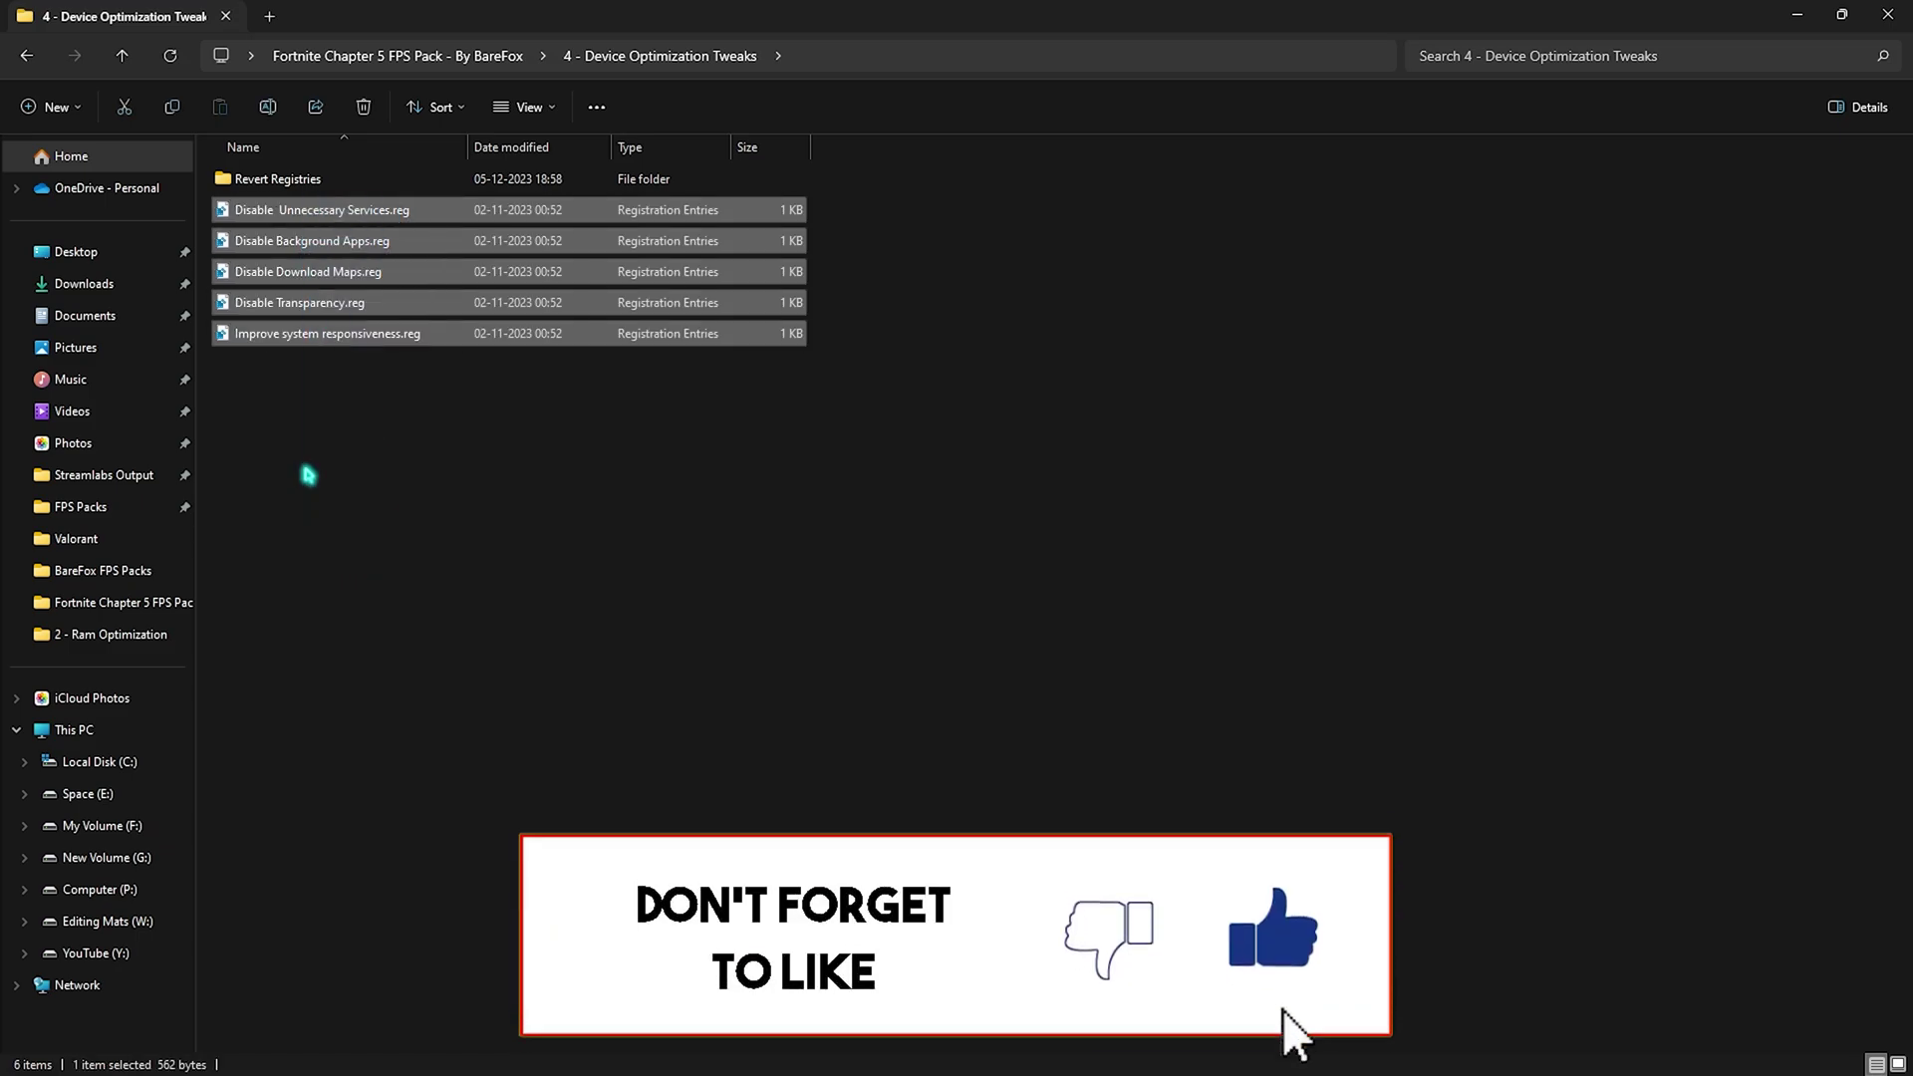
pyautogui.click(308, 475)
# Review the registry files for unnecessary services, background apps, download maps and transparency one by one, and the whole set together
pyautogui.click(327, 215)
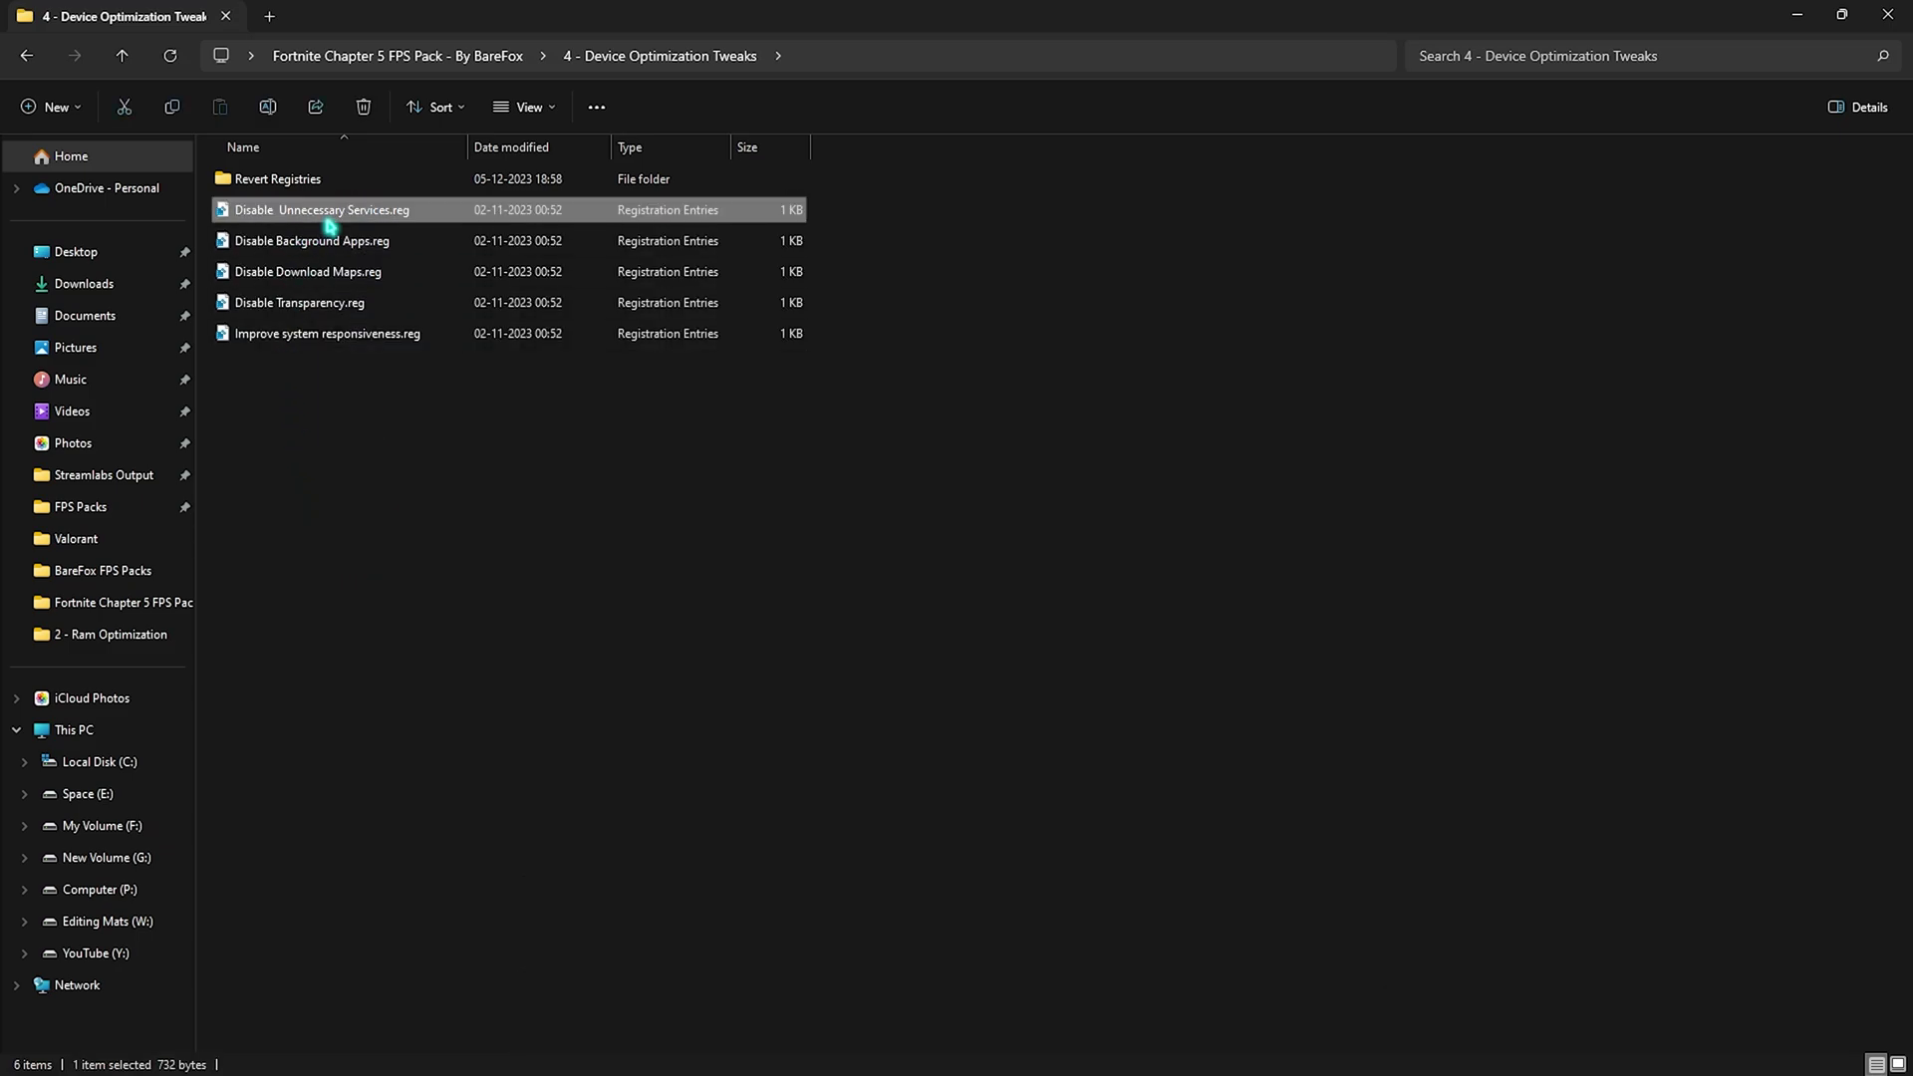
pyautogui.click(319, 245)
pyautogui.click(340, 272)
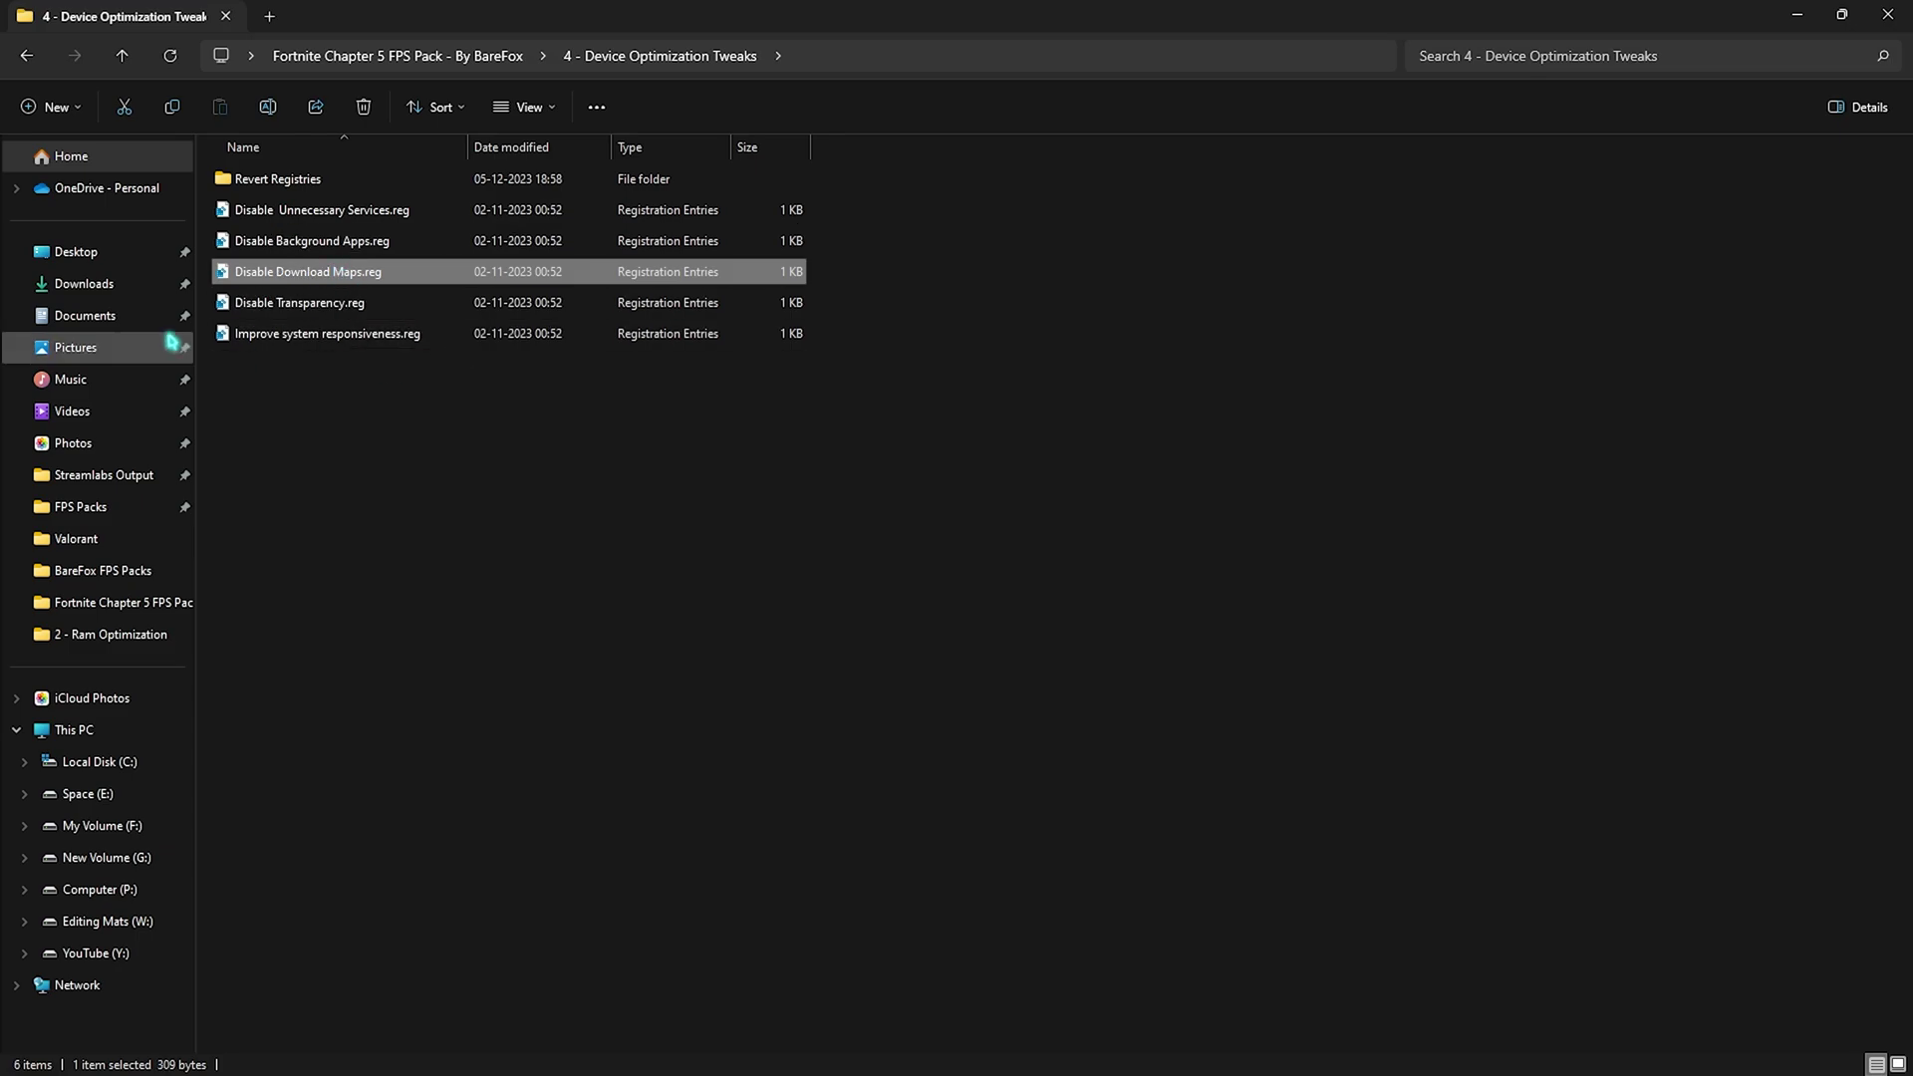
pyautogui.click(265, 308)
pyautogui.moveTo(333, 516); pyautogui.dragTo(309, 204)
pyautogui.click(338, 510)
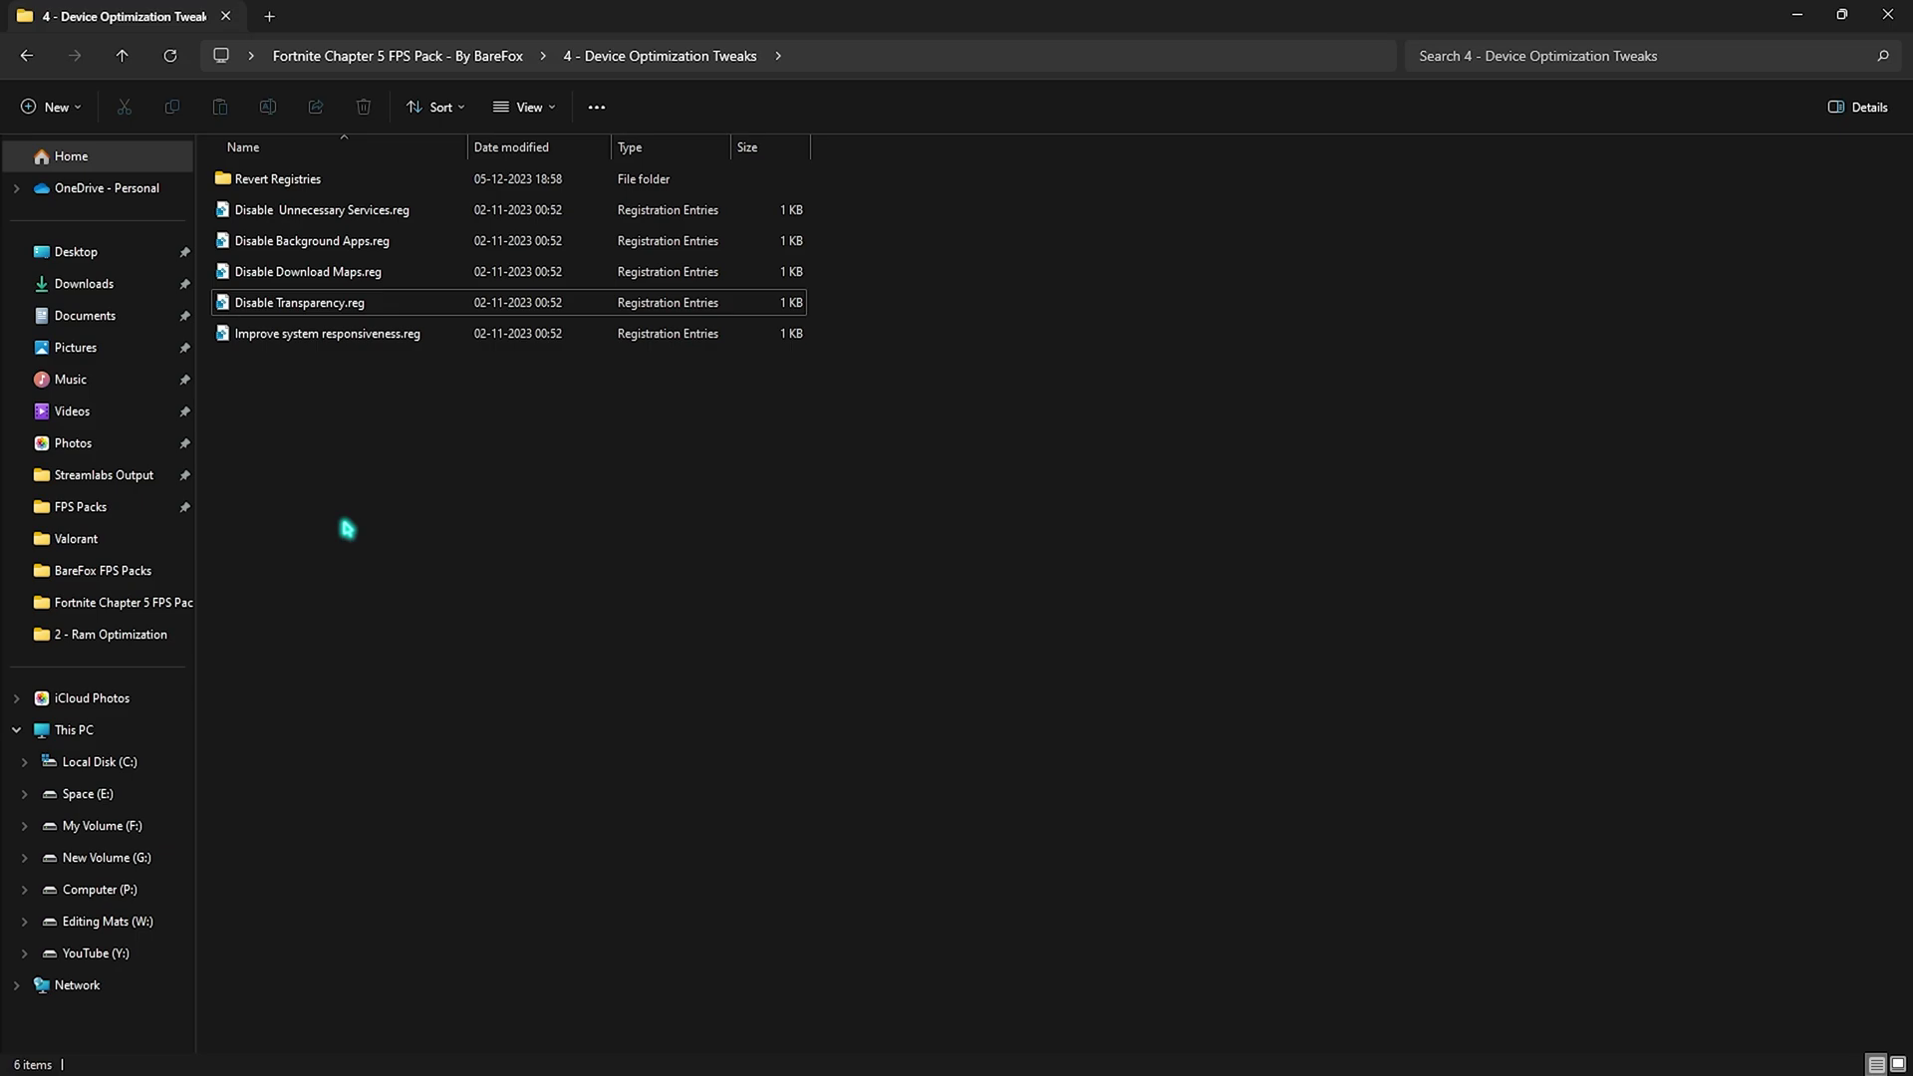
pyautogui.moveTo(357, 598); pyautogui.dragTo(301, 199)
pyautogui.click(312, 415)
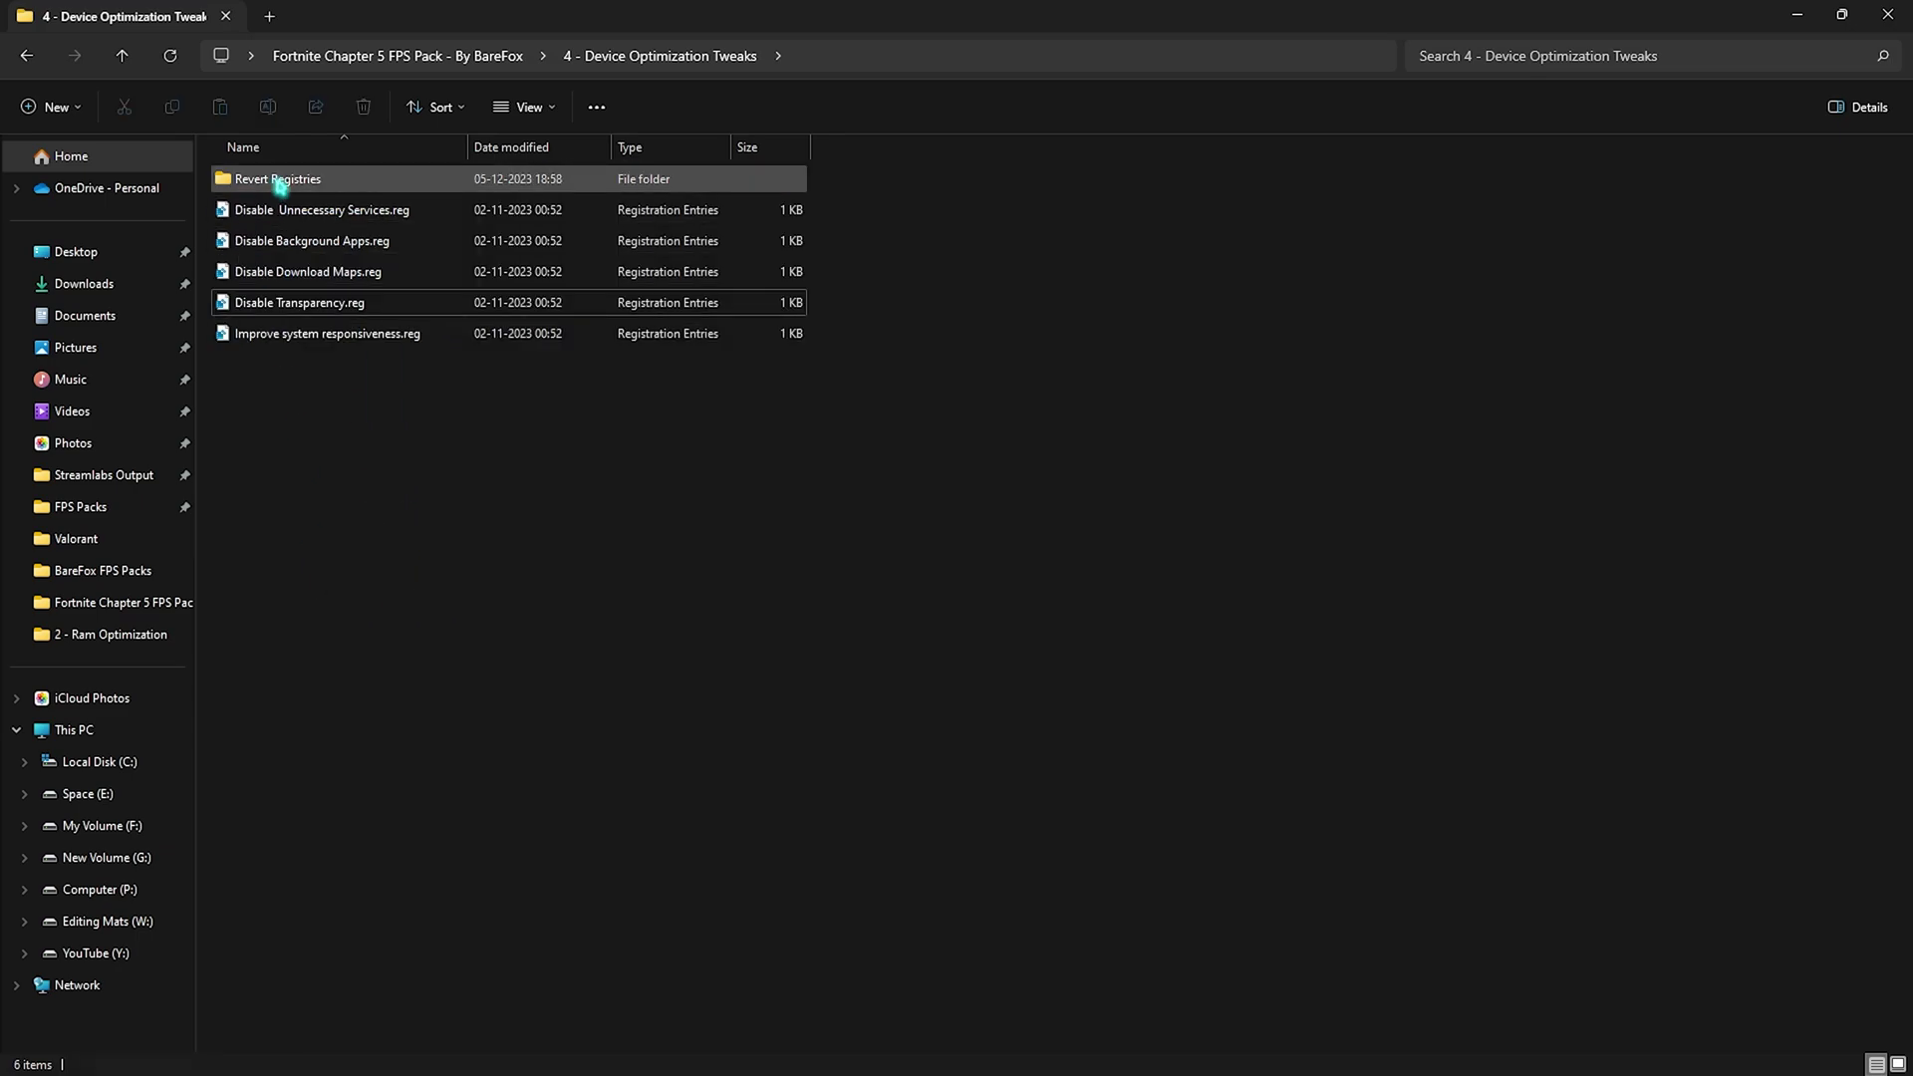
# Open the Revert Registries subfolder and look over the files that undo the device tweaks
pyautogui.doubleClick(280, 185)
pyautogui.moveTo(393, 470); pyautogui.dragTo(269, 179)
pyautogui.moveTo(349, 304); pyautogui.dragTo(314, 154)
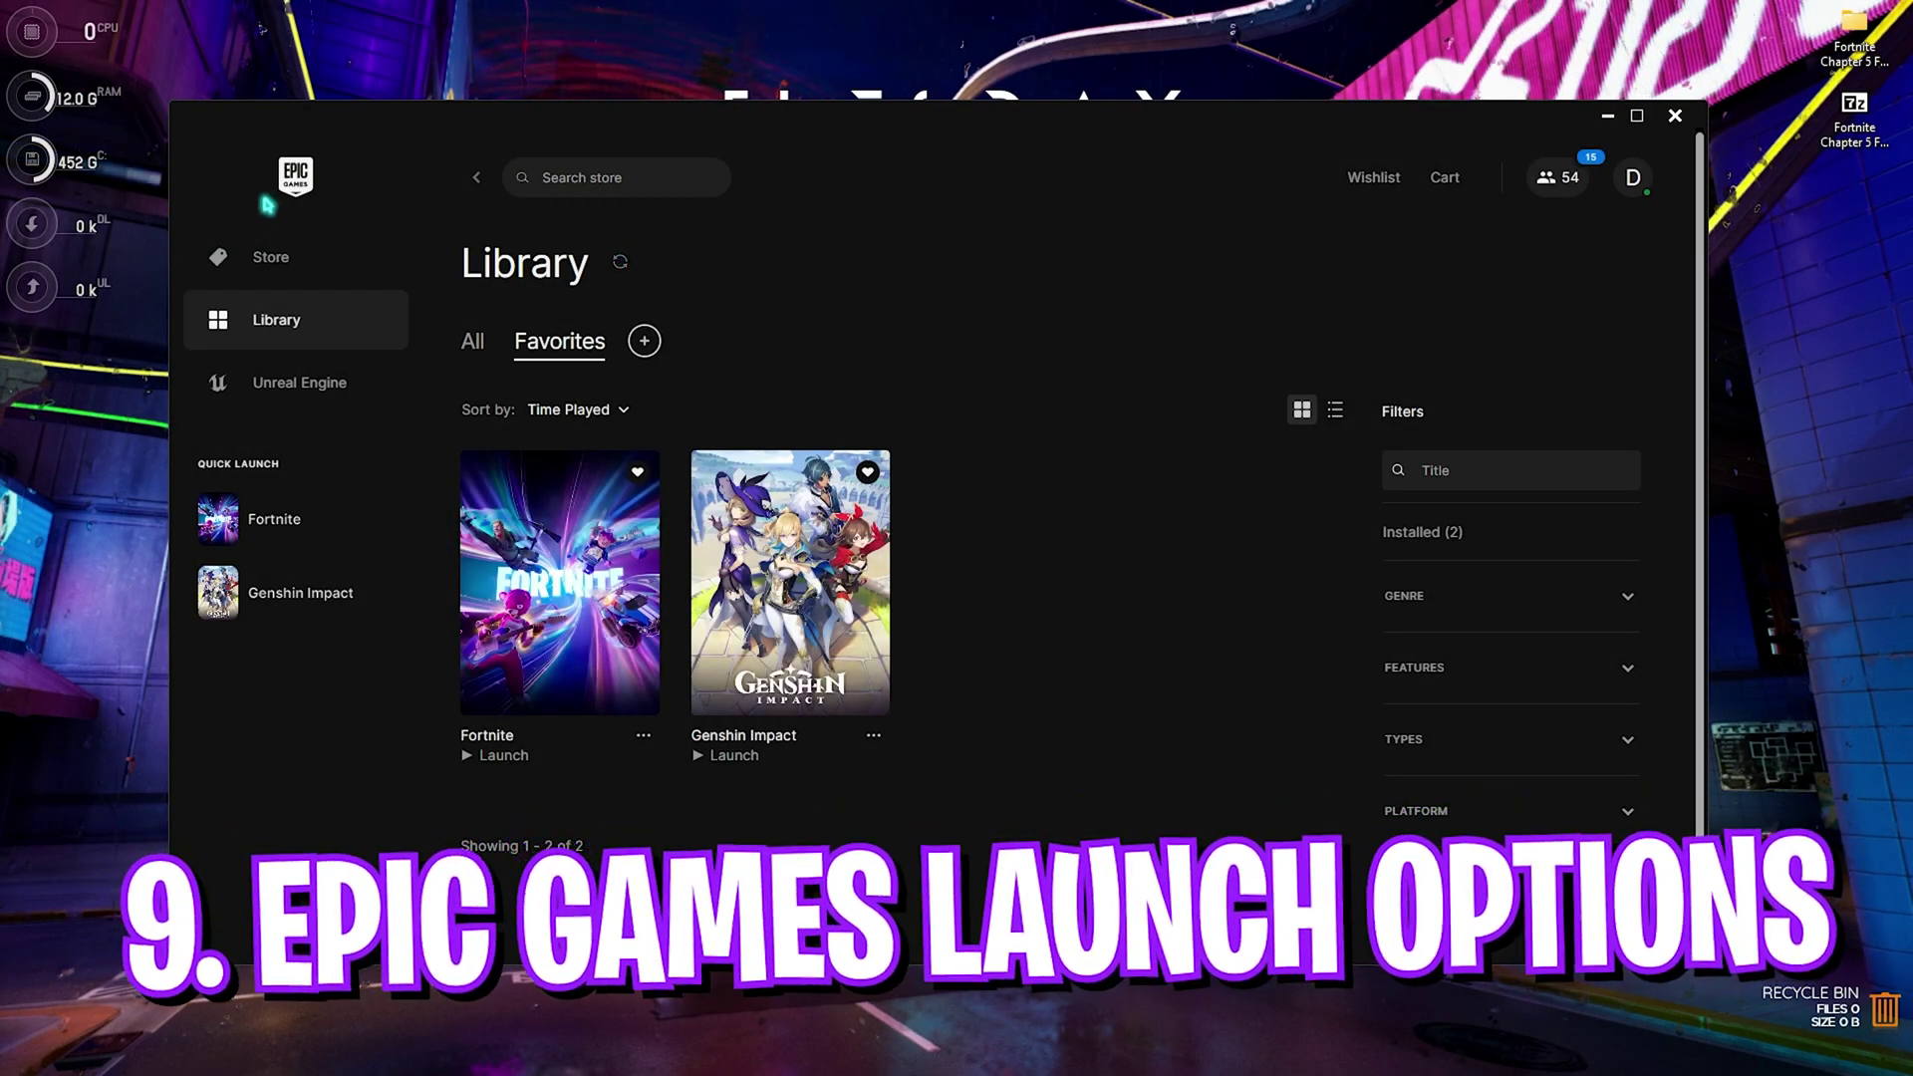
# Switch to the Epic Games Launcher and check Fortnite's launch options for -LANPLAY -NOSPLASH -USEALLAVALIABLECORES, and close its management window
pyautogui.click(643, 735)
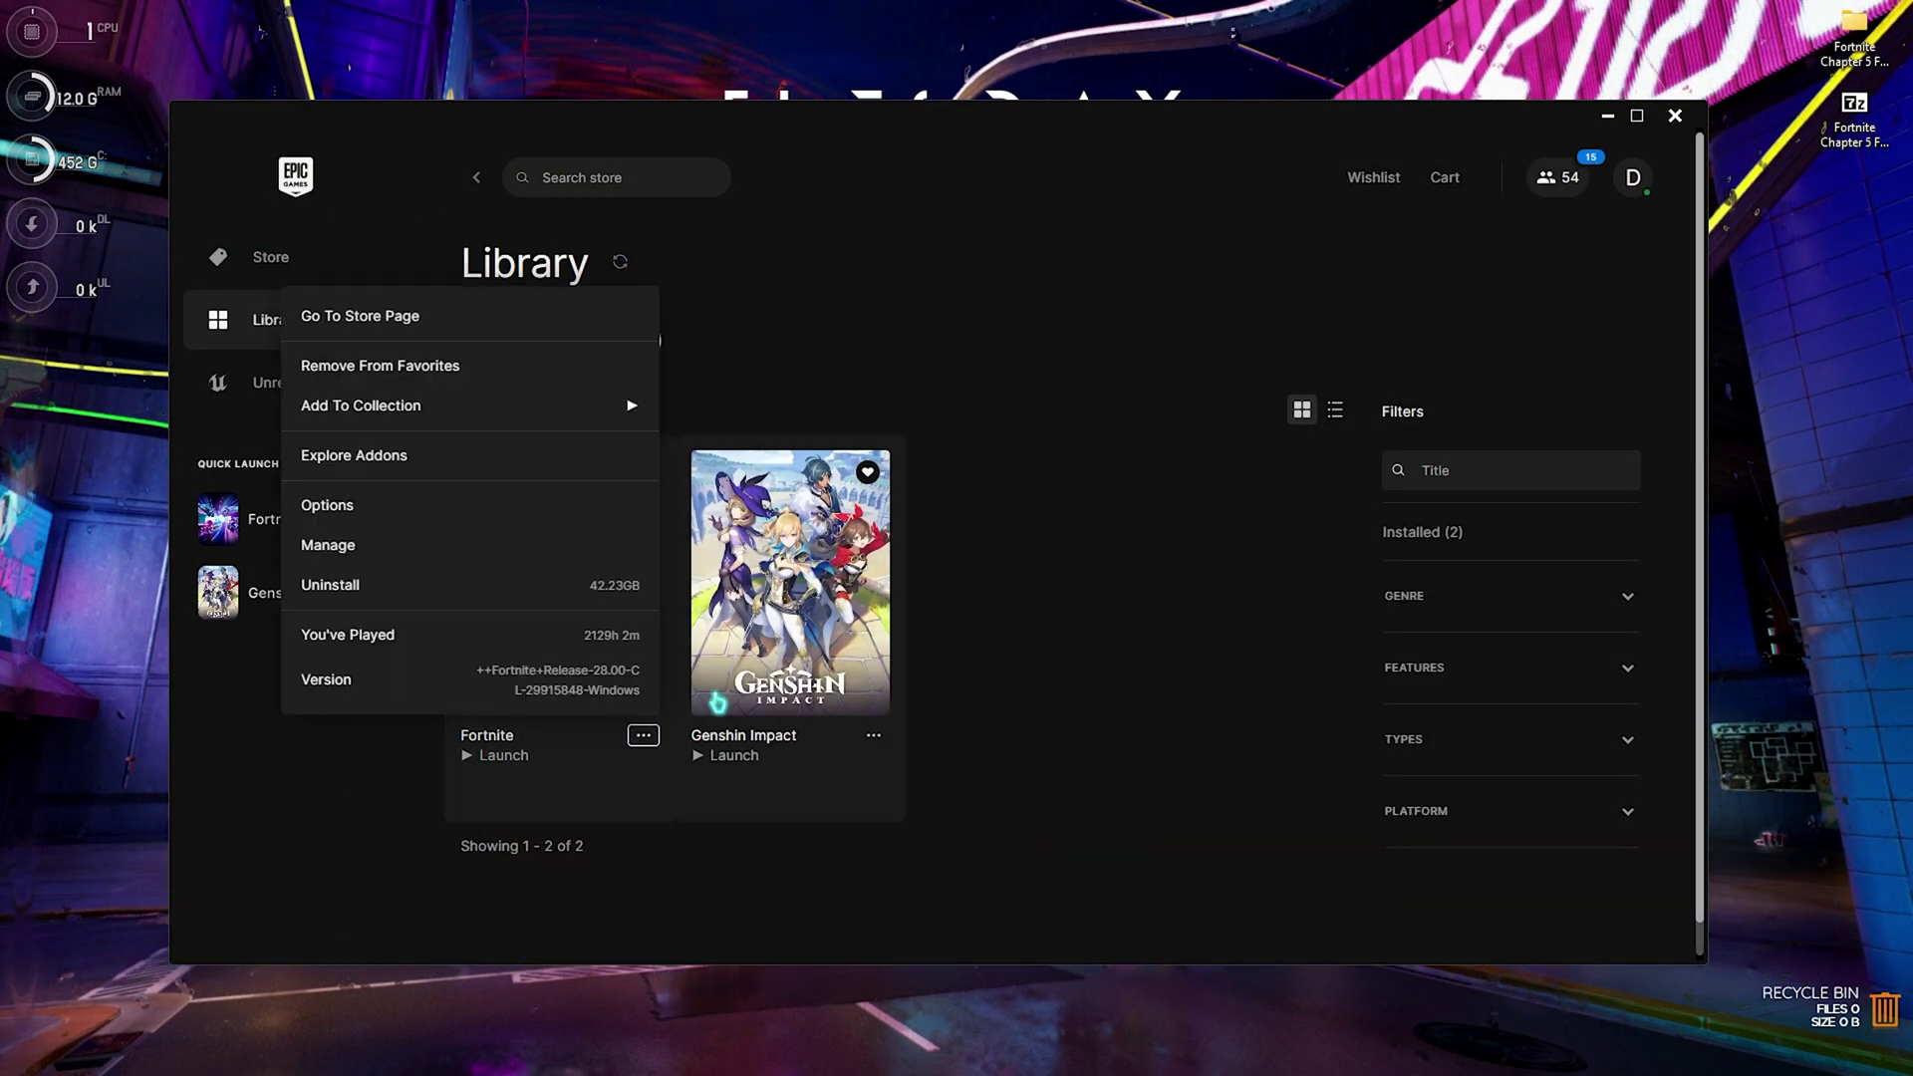
pyautogui.click(413, 539)
pyautogui.scroll(-1, 745, 677)
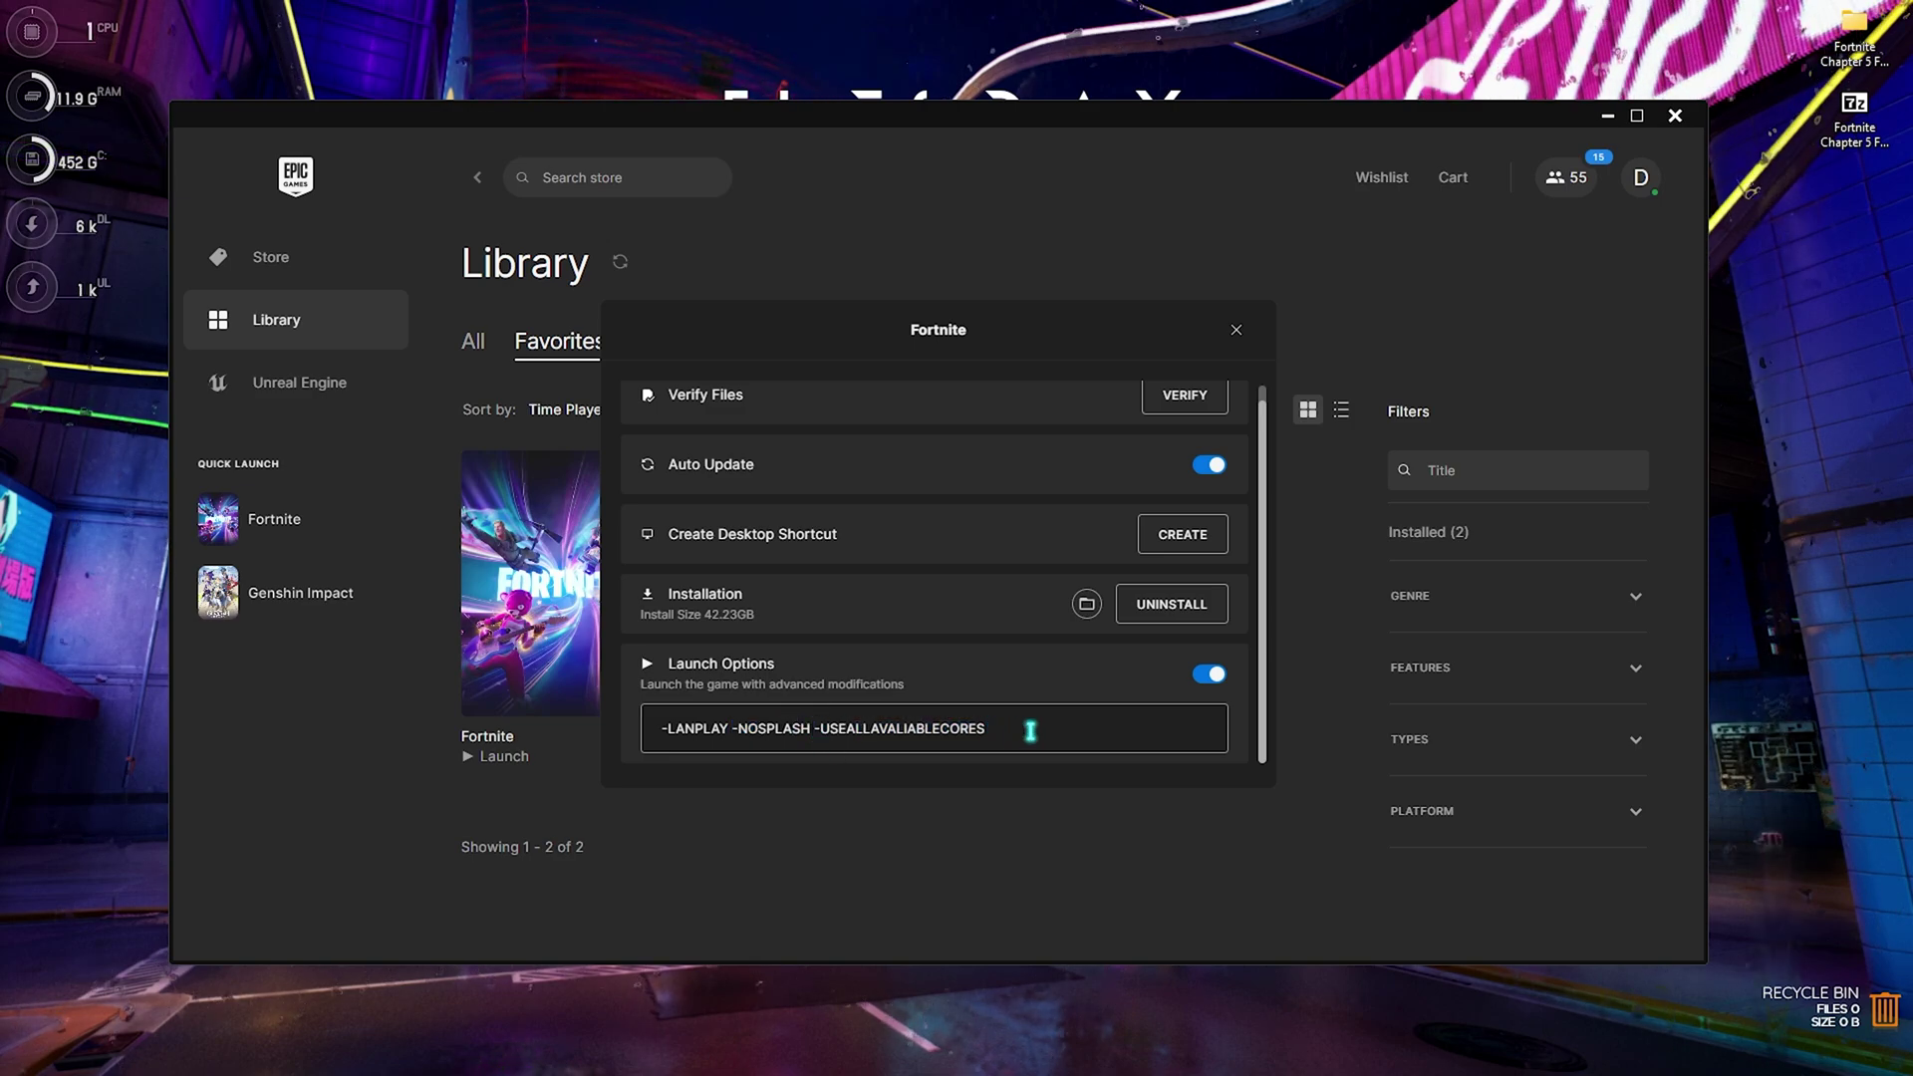
pyautogui.moveTo(1031, 730); pyautogui.dragTo(645, 734)
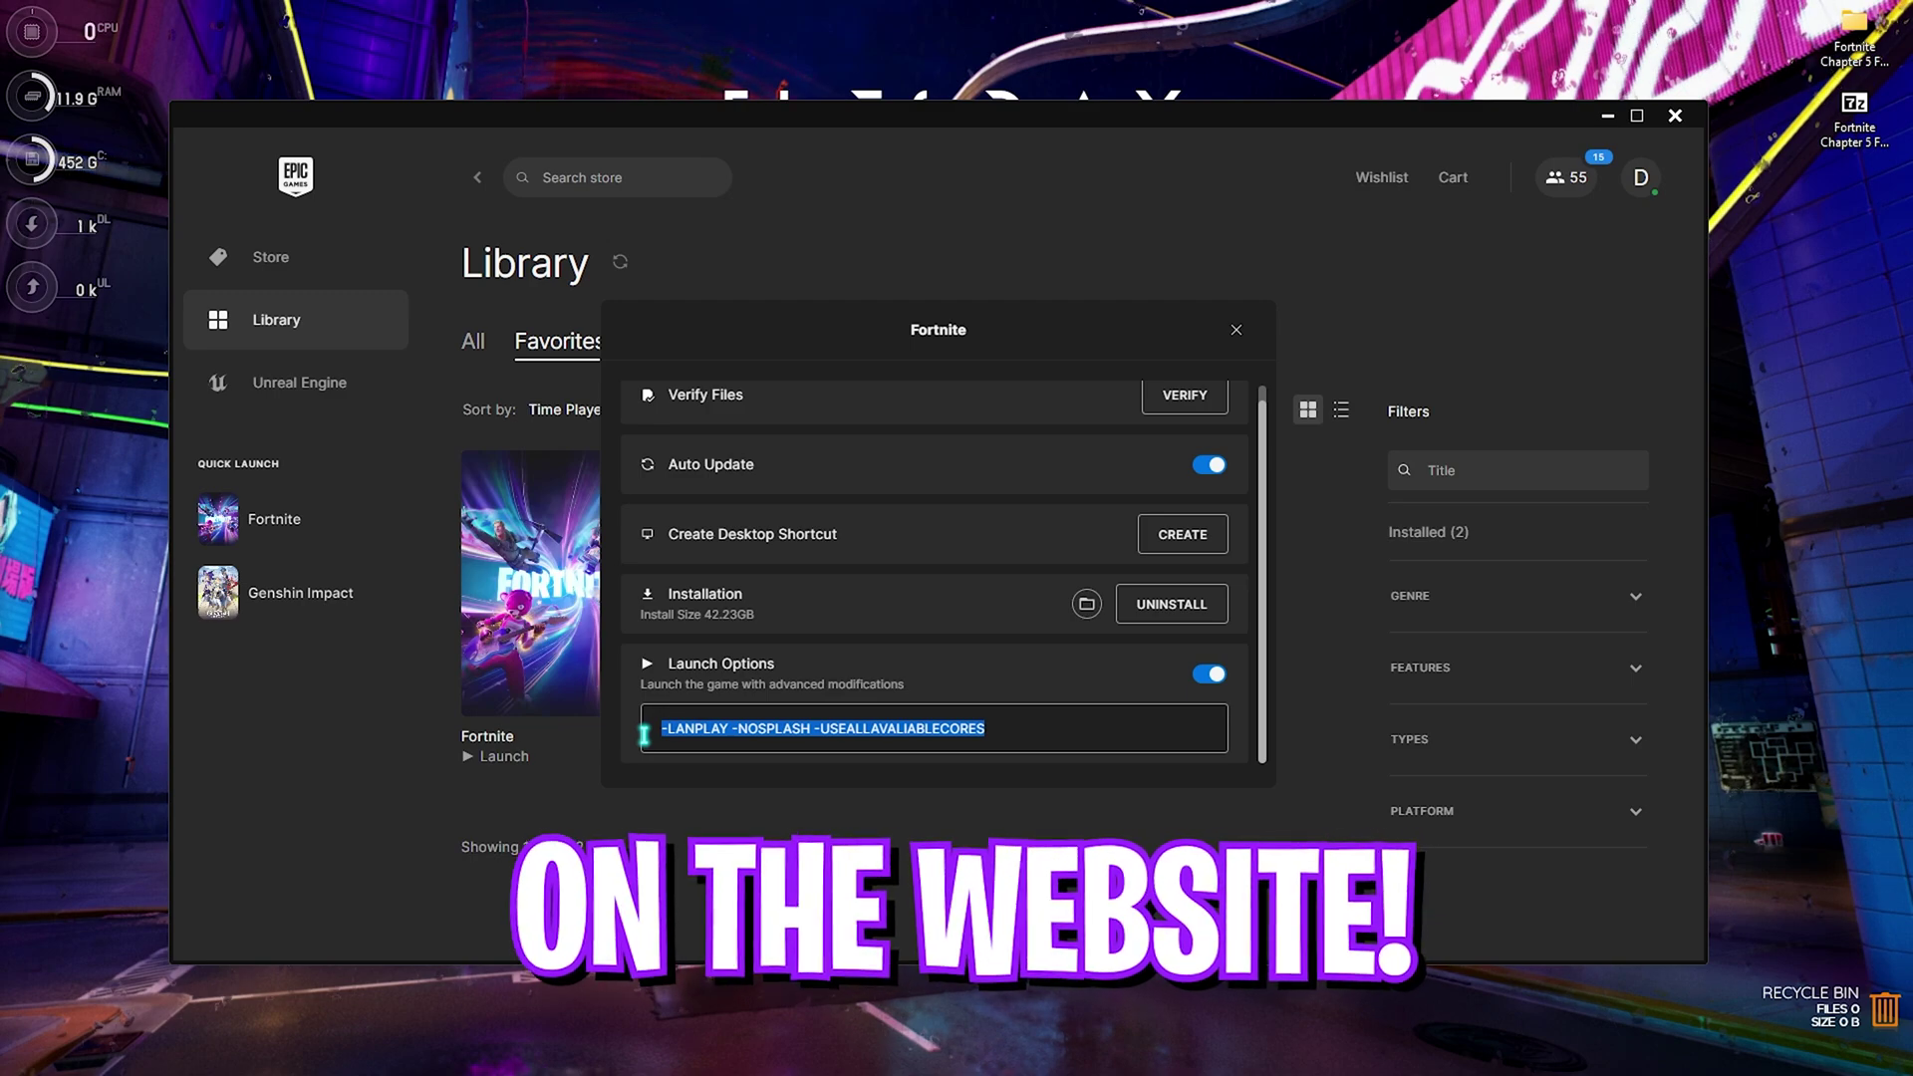
pyautogui.click(688, 899)
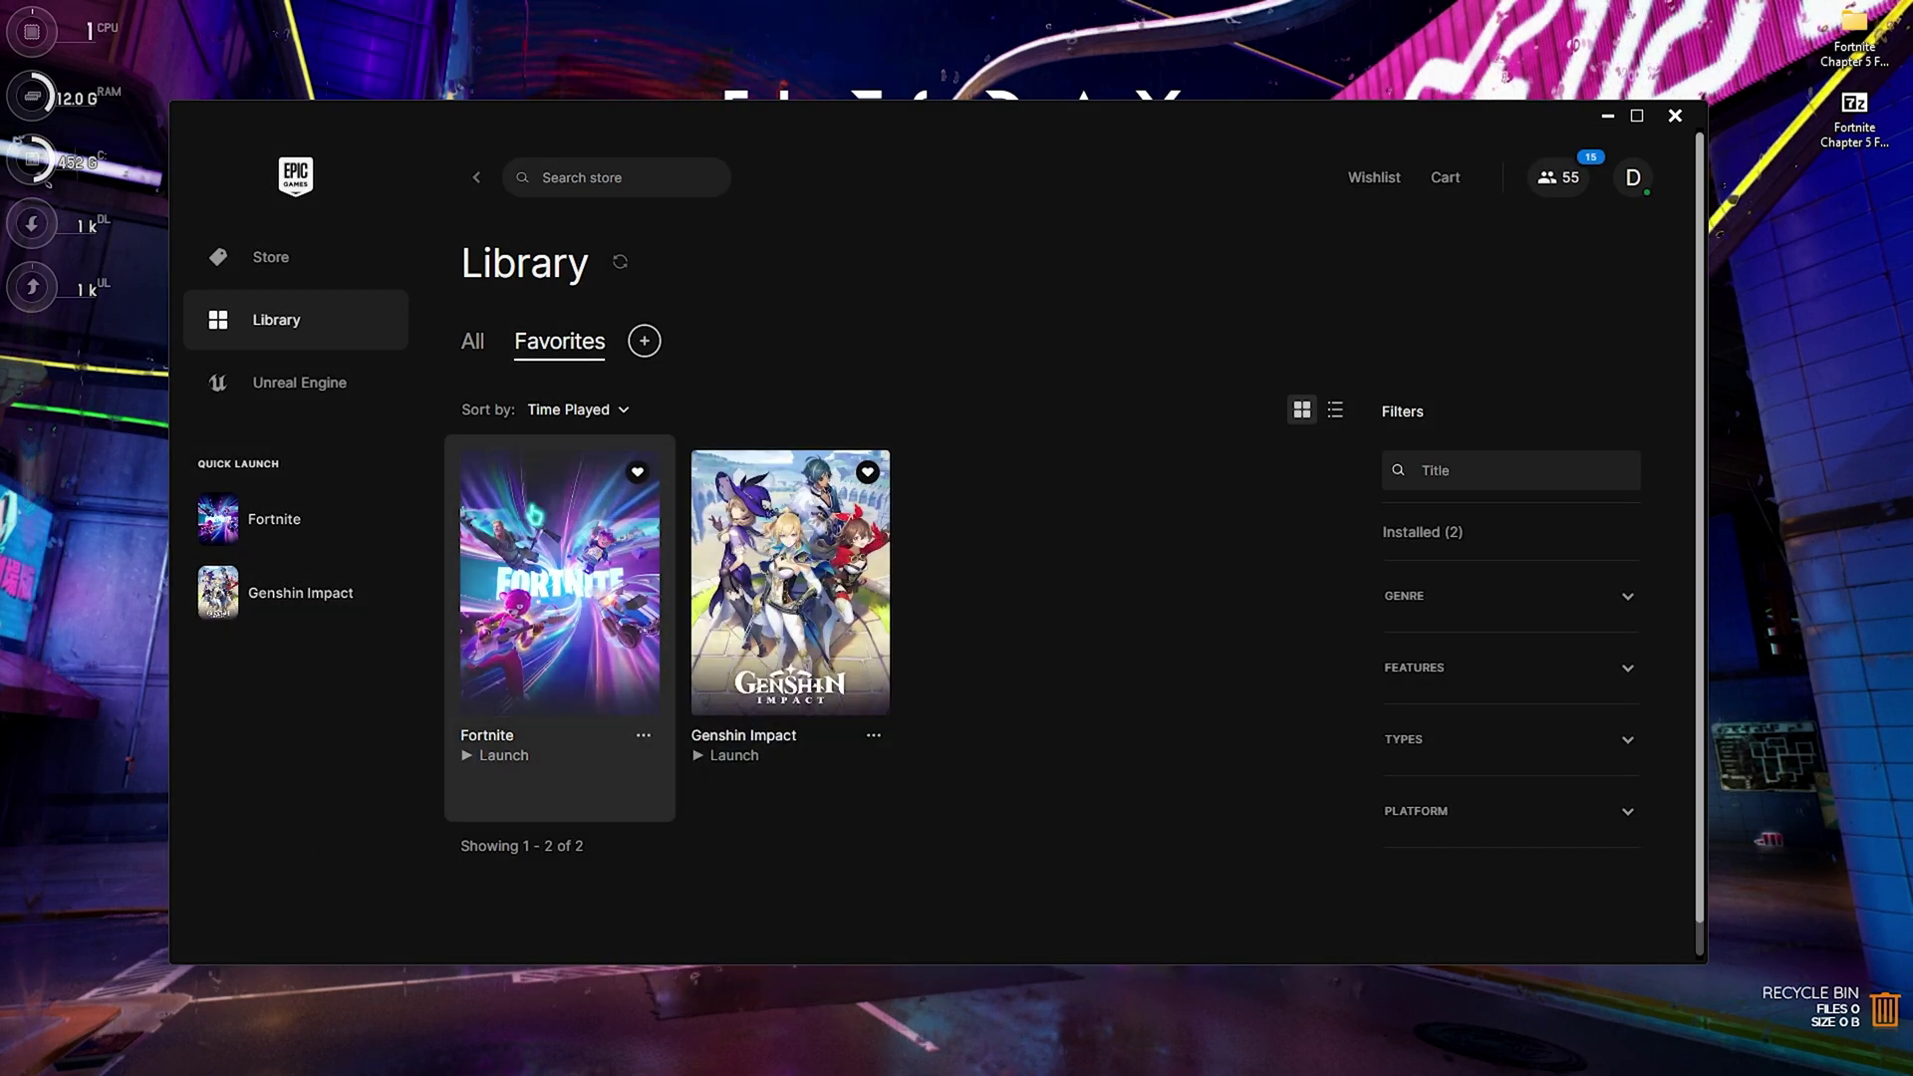
# Launch Fortnite from the library and open the game's video settings
pyautogui.click(495, 755)
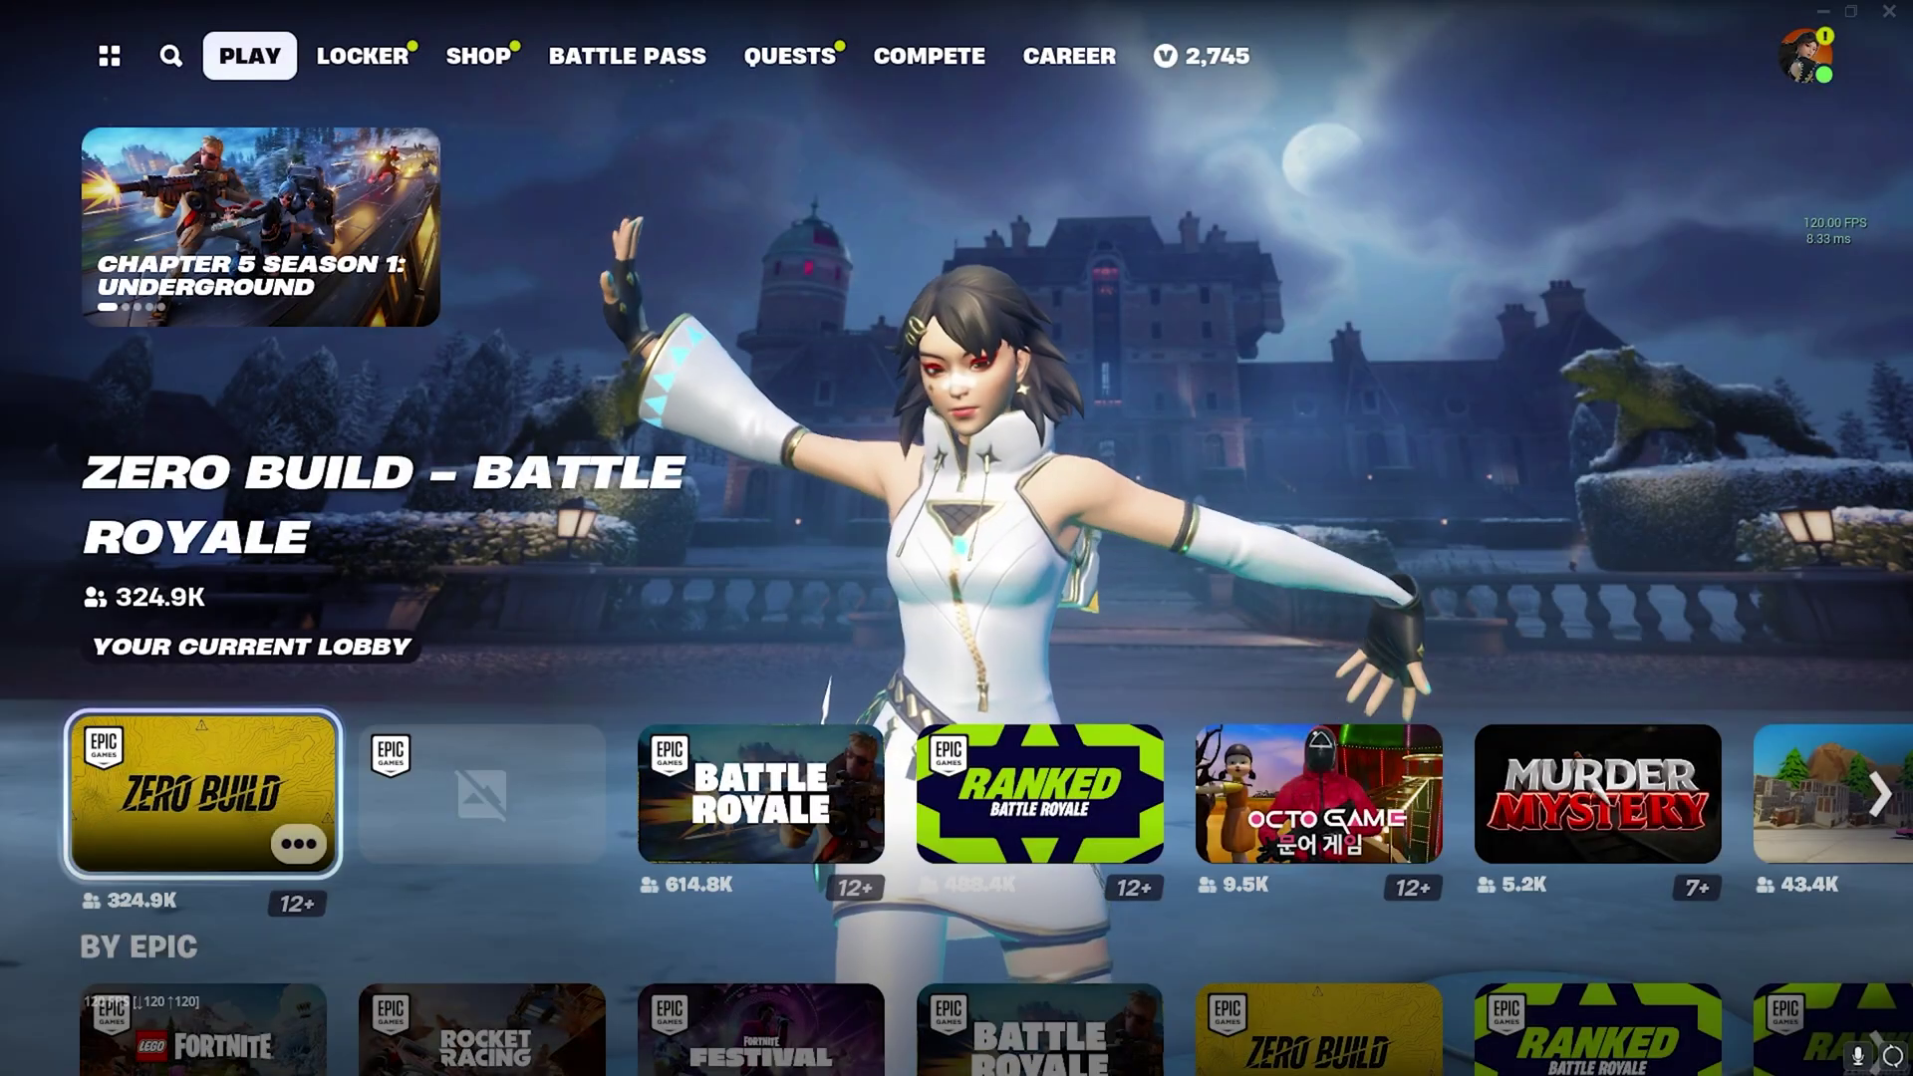
pyautogui.click(1799, 88)
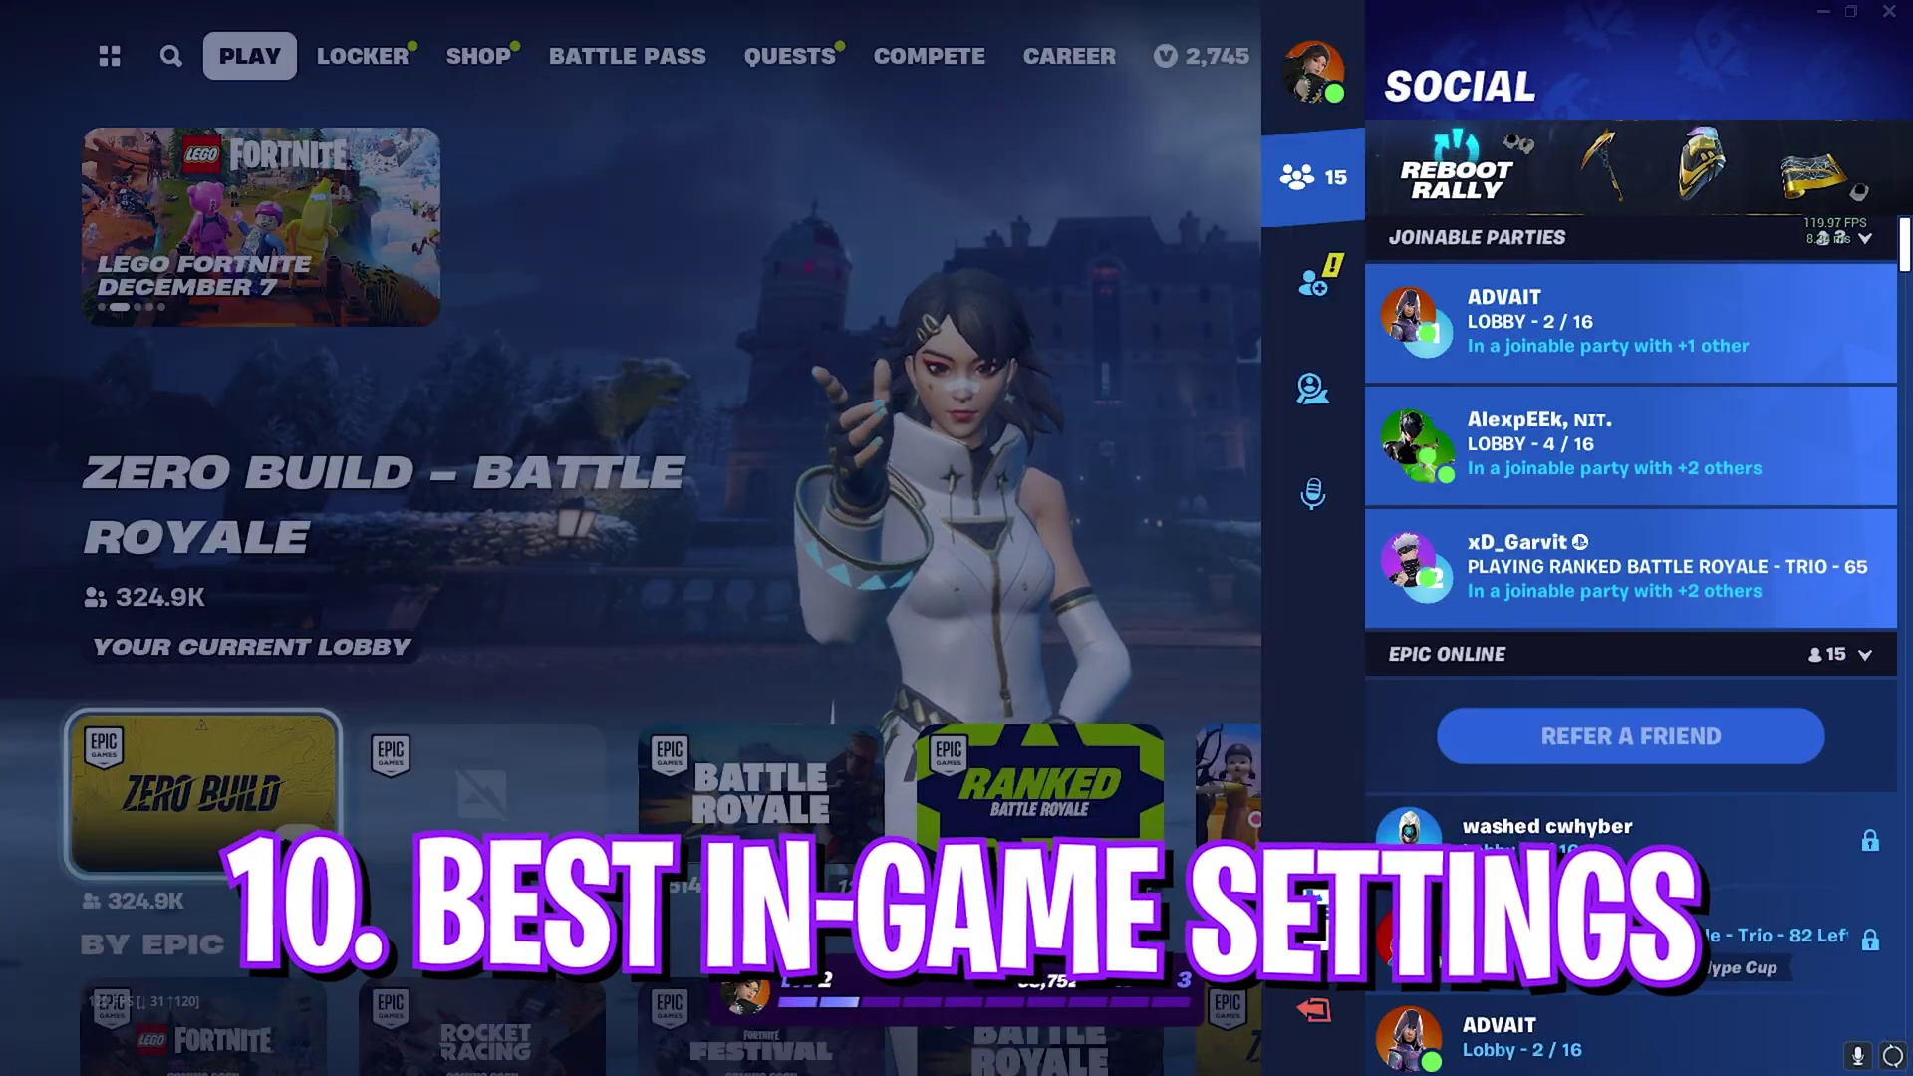
pyautogui.click(1313, 904)
pyautogui.click(1505, 233)
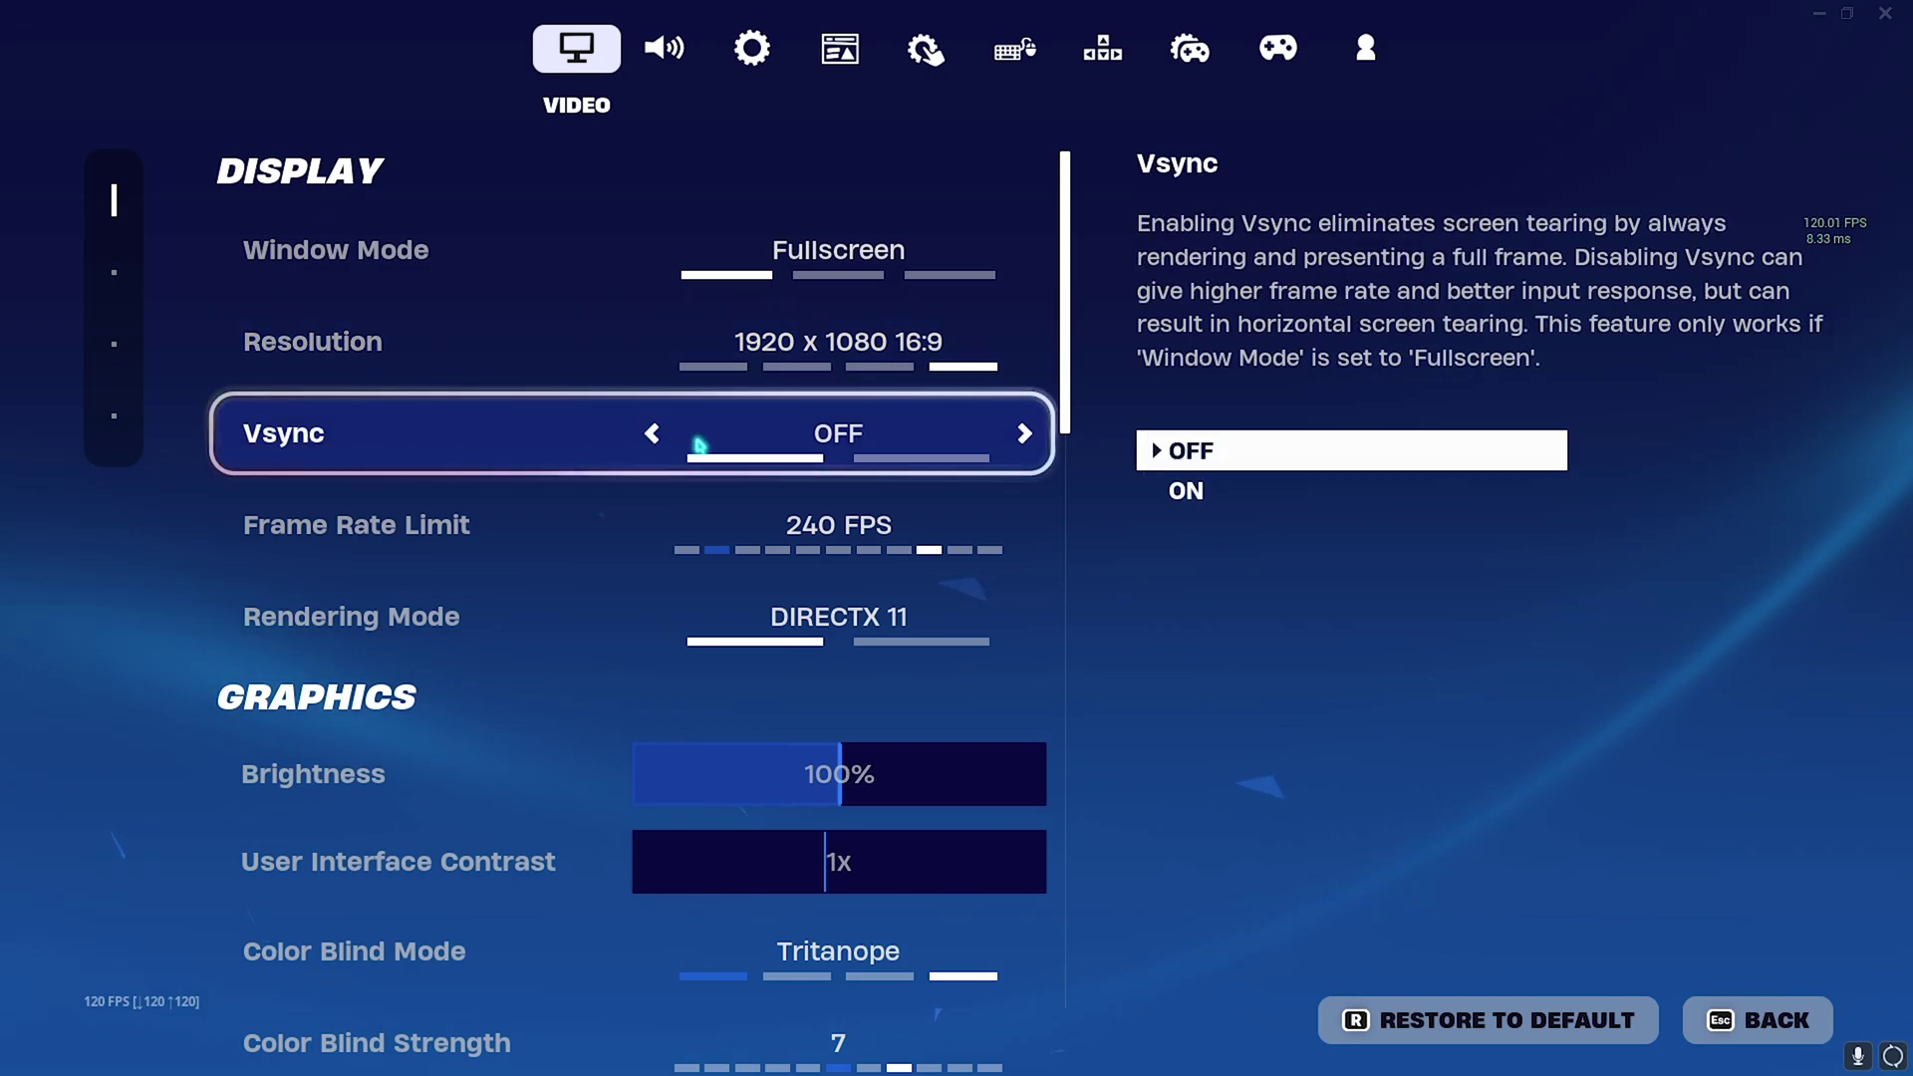
# Set the Rendering Mode to Performance - Lower Graphical Fidelity, apply the change and decline restarting the game
pyautogui.click(773, 617)
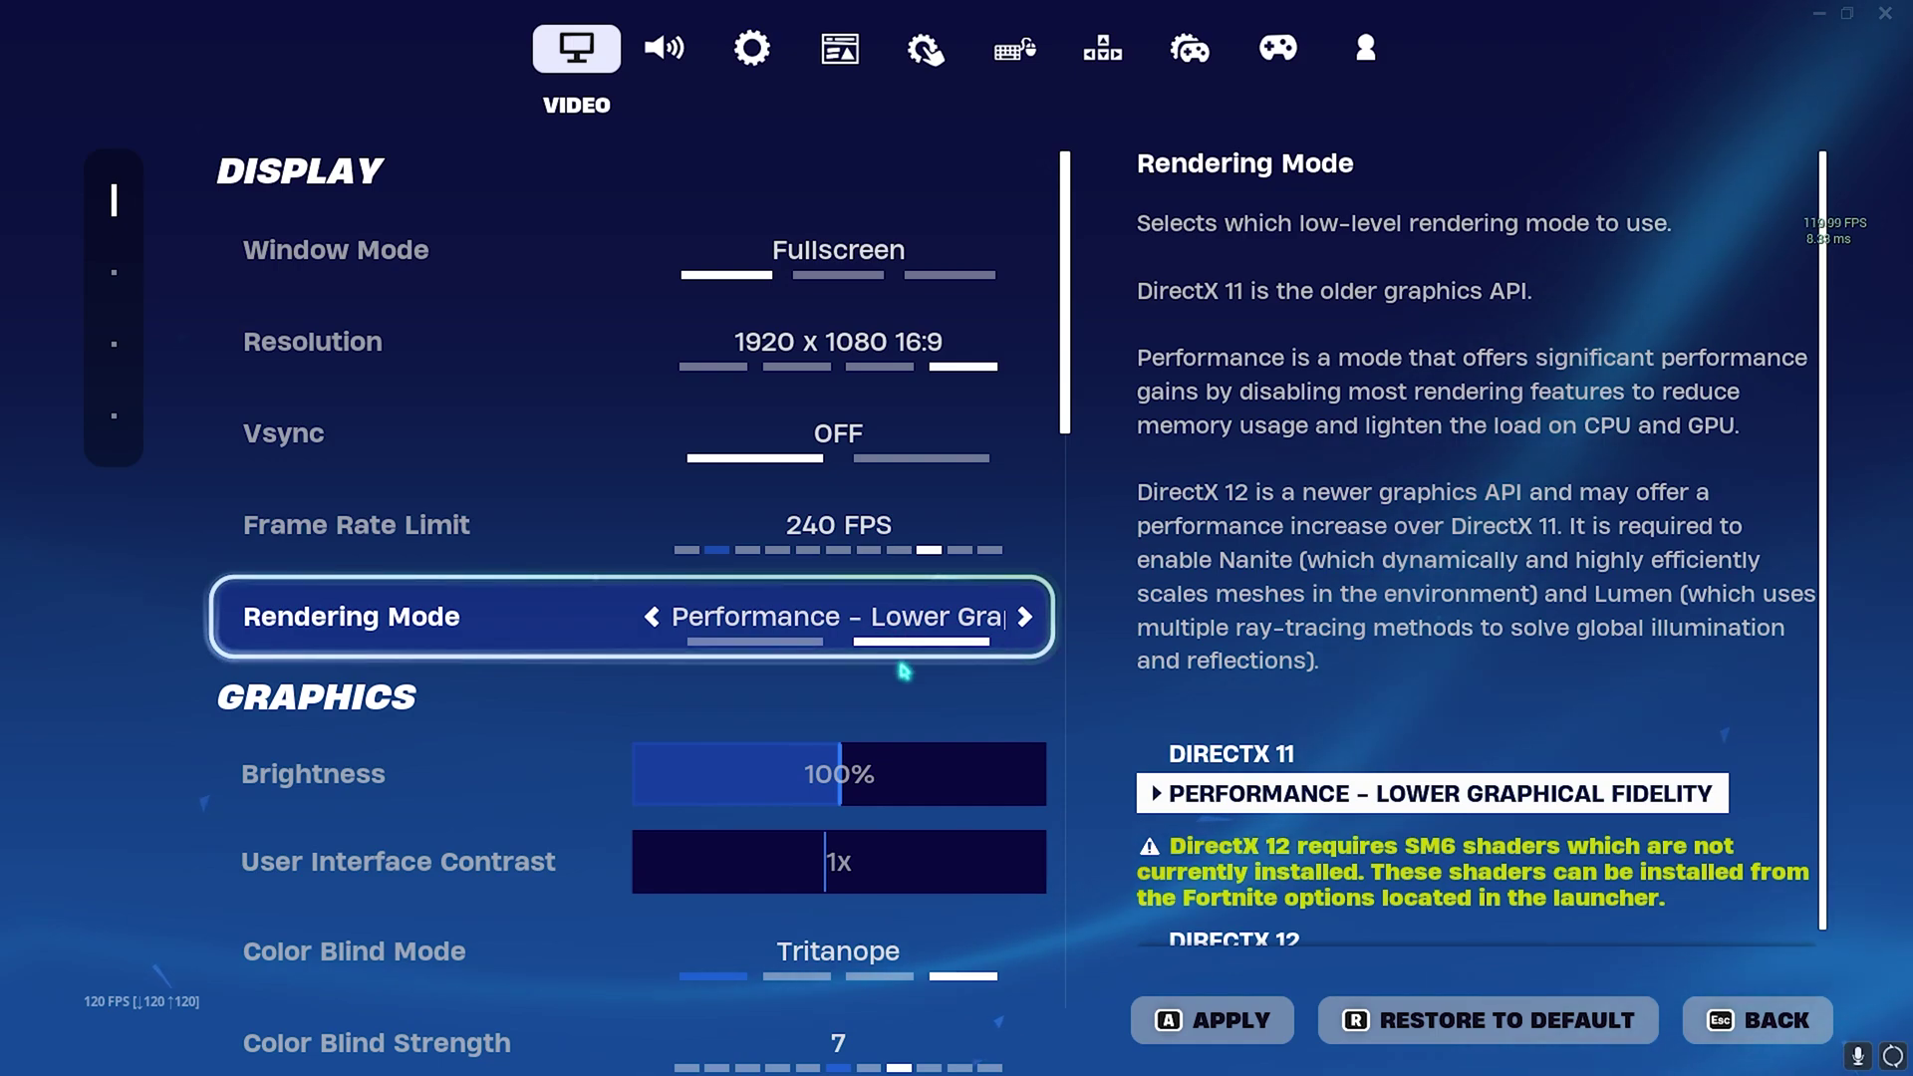
pyautogui.click(1233, 1020)
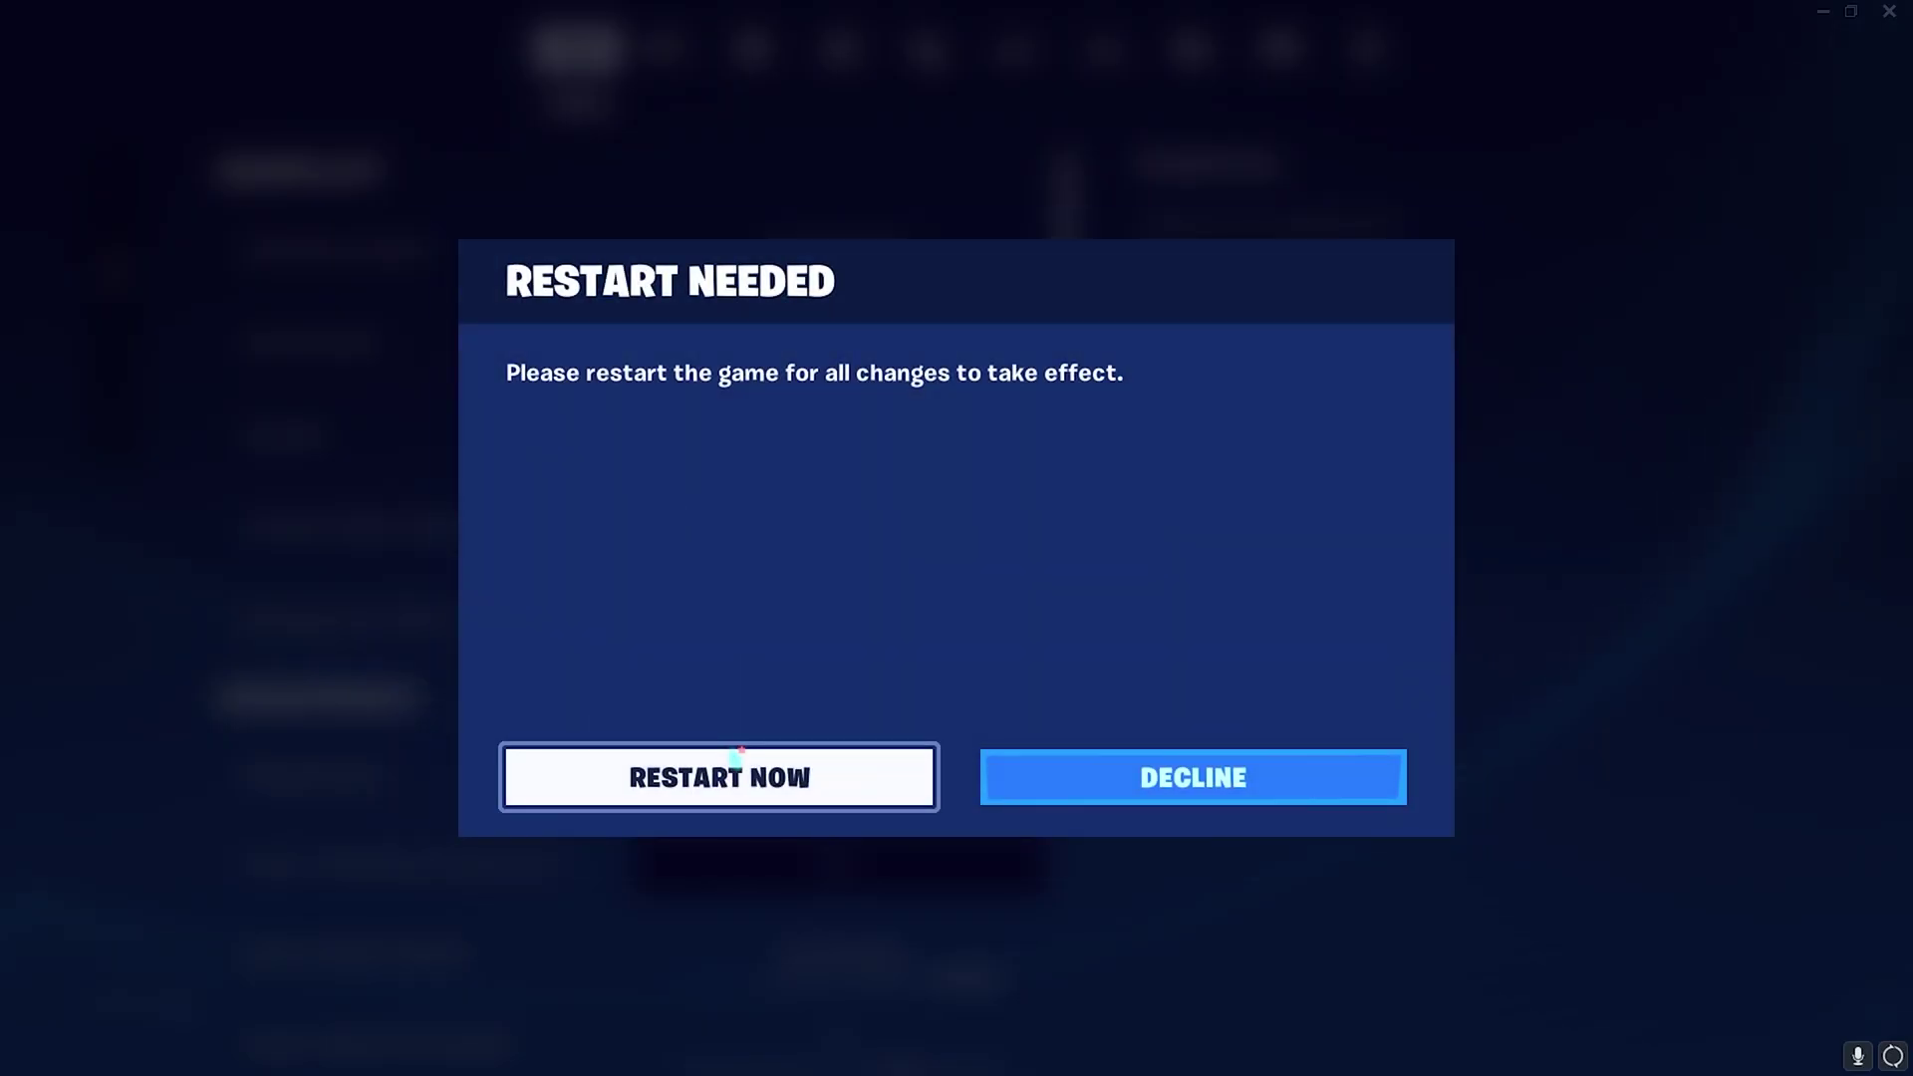
pyautogui.click(1149, 777)
# Review the Graphics and Graphics Quality settings, including motion blur, quality preset, anti-aliasing, 3D resolution, Nanite and shadows
pyautogui.scroll(4, 661, 491)
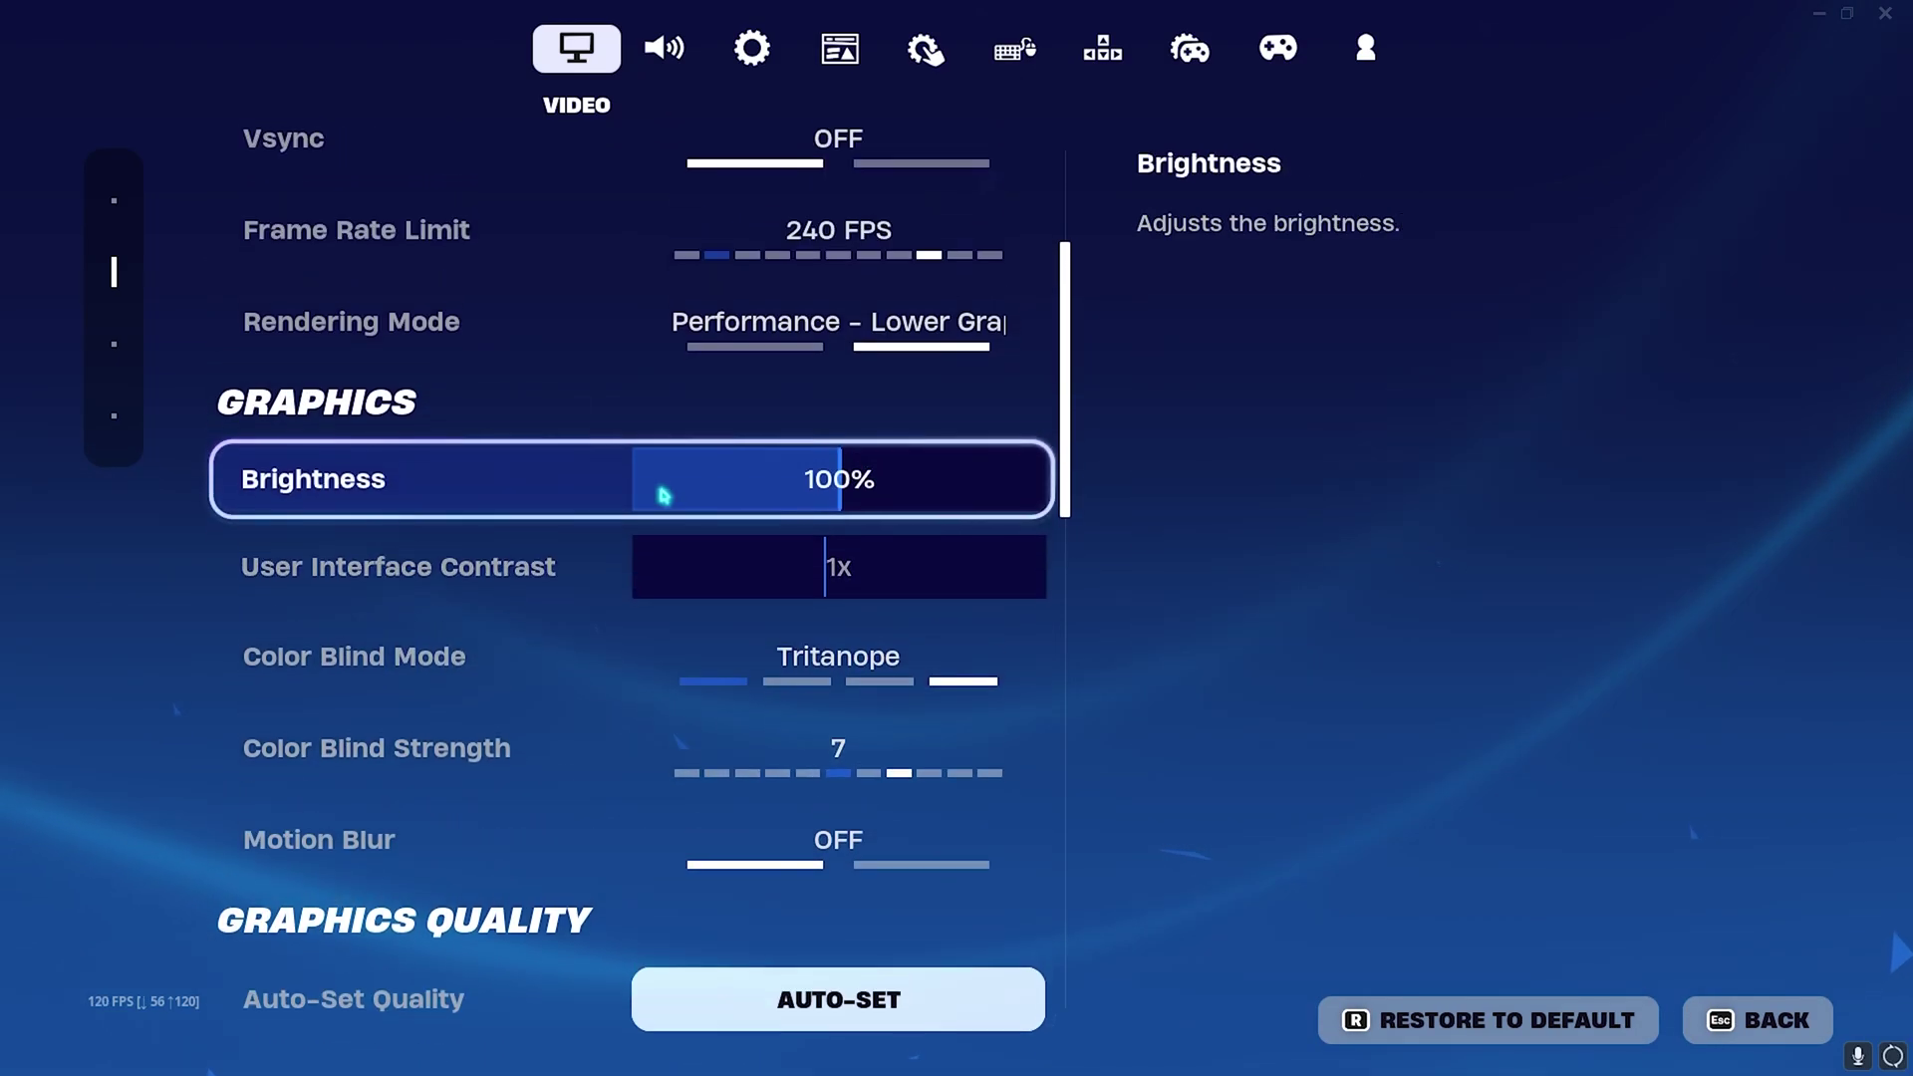
pyautogui.scroll(-3, 661, 491)
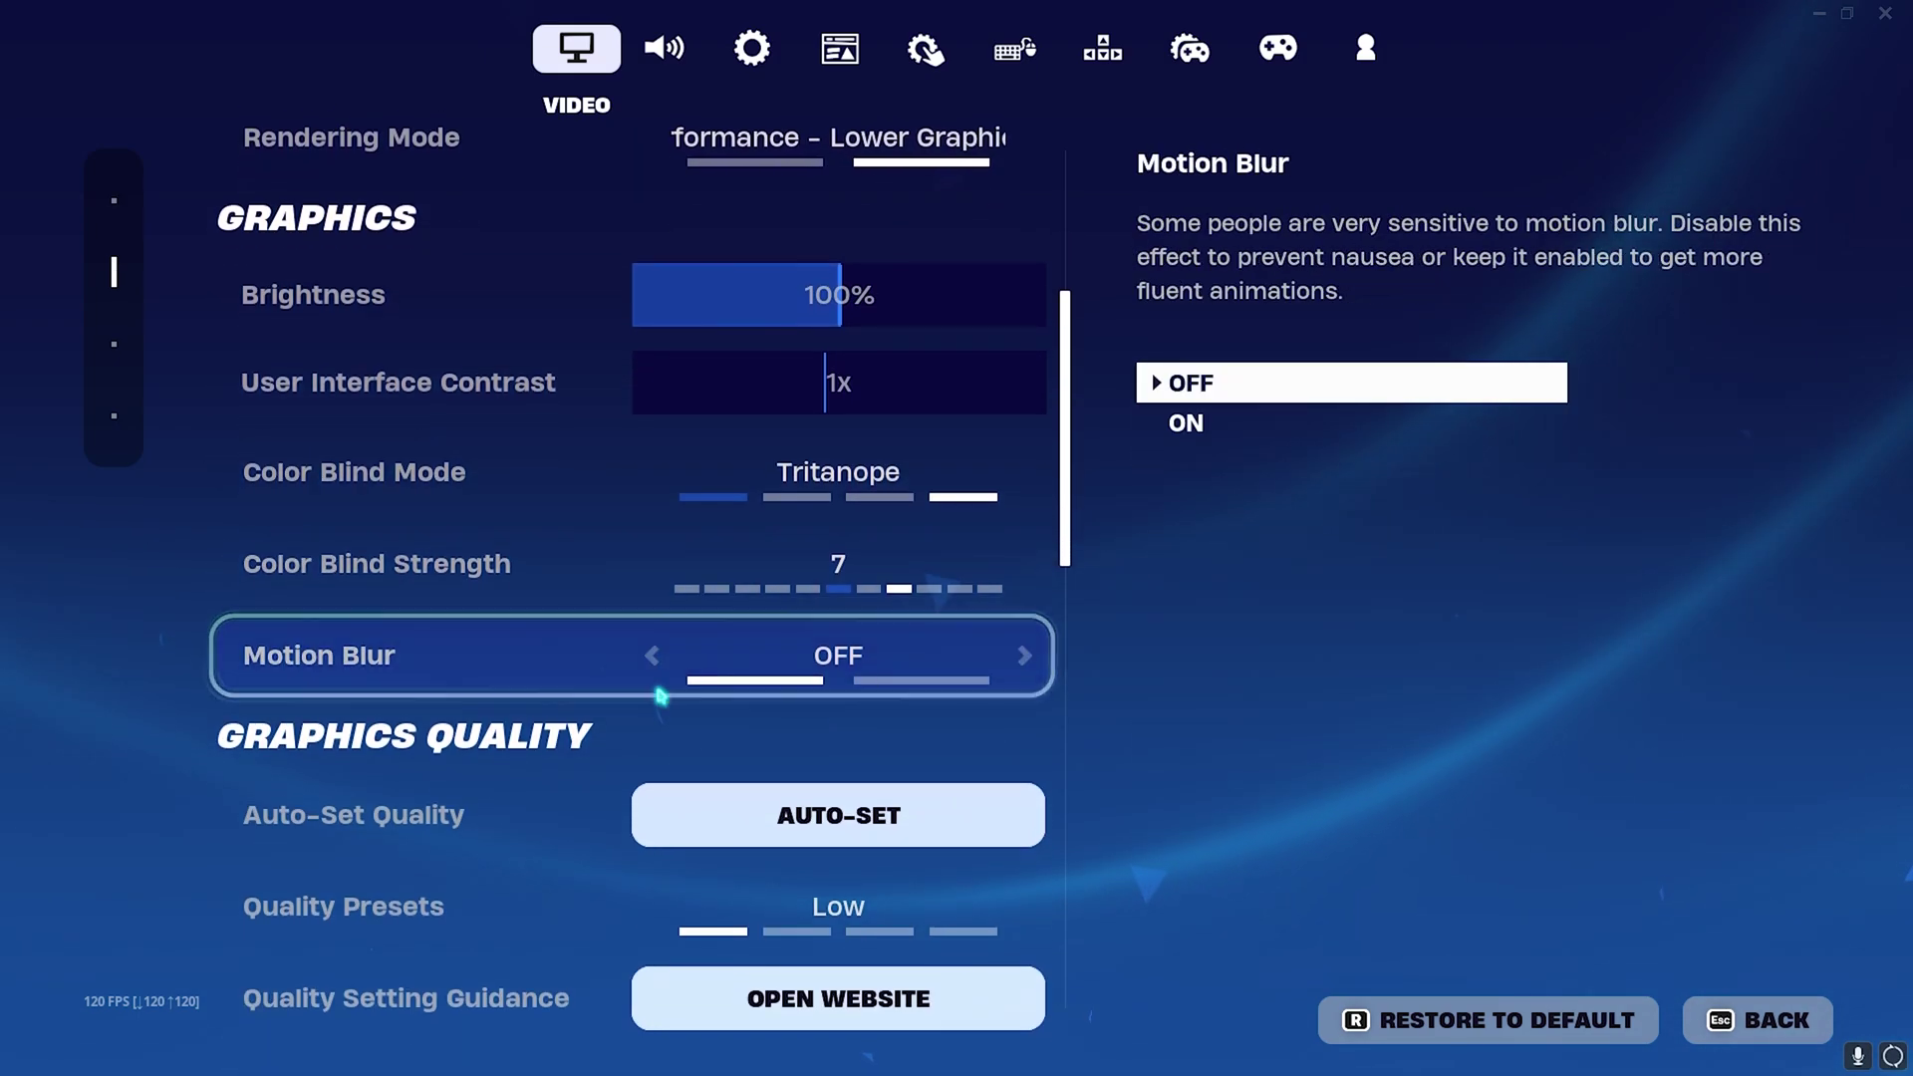
pyautogui.scroll(-2, 394, 698)
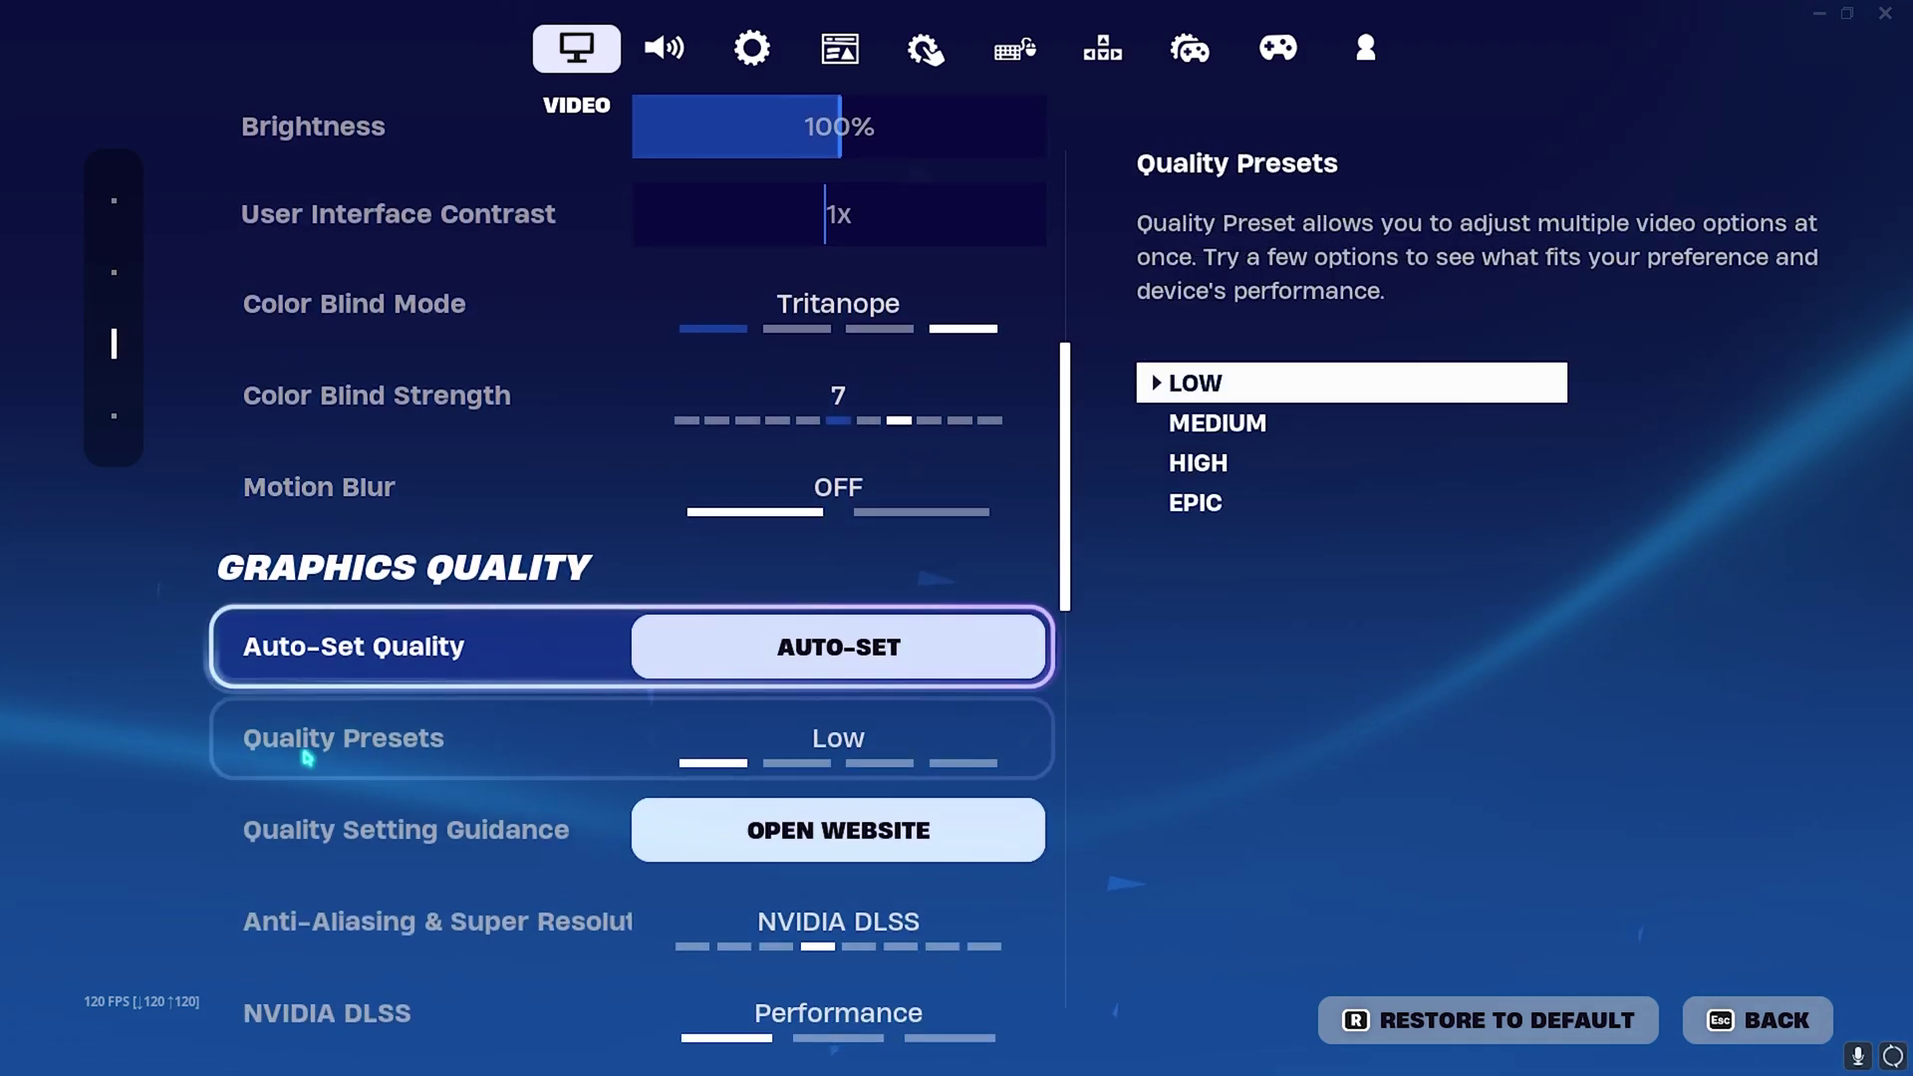
pyautogui.scroll(-2, 618, 752)
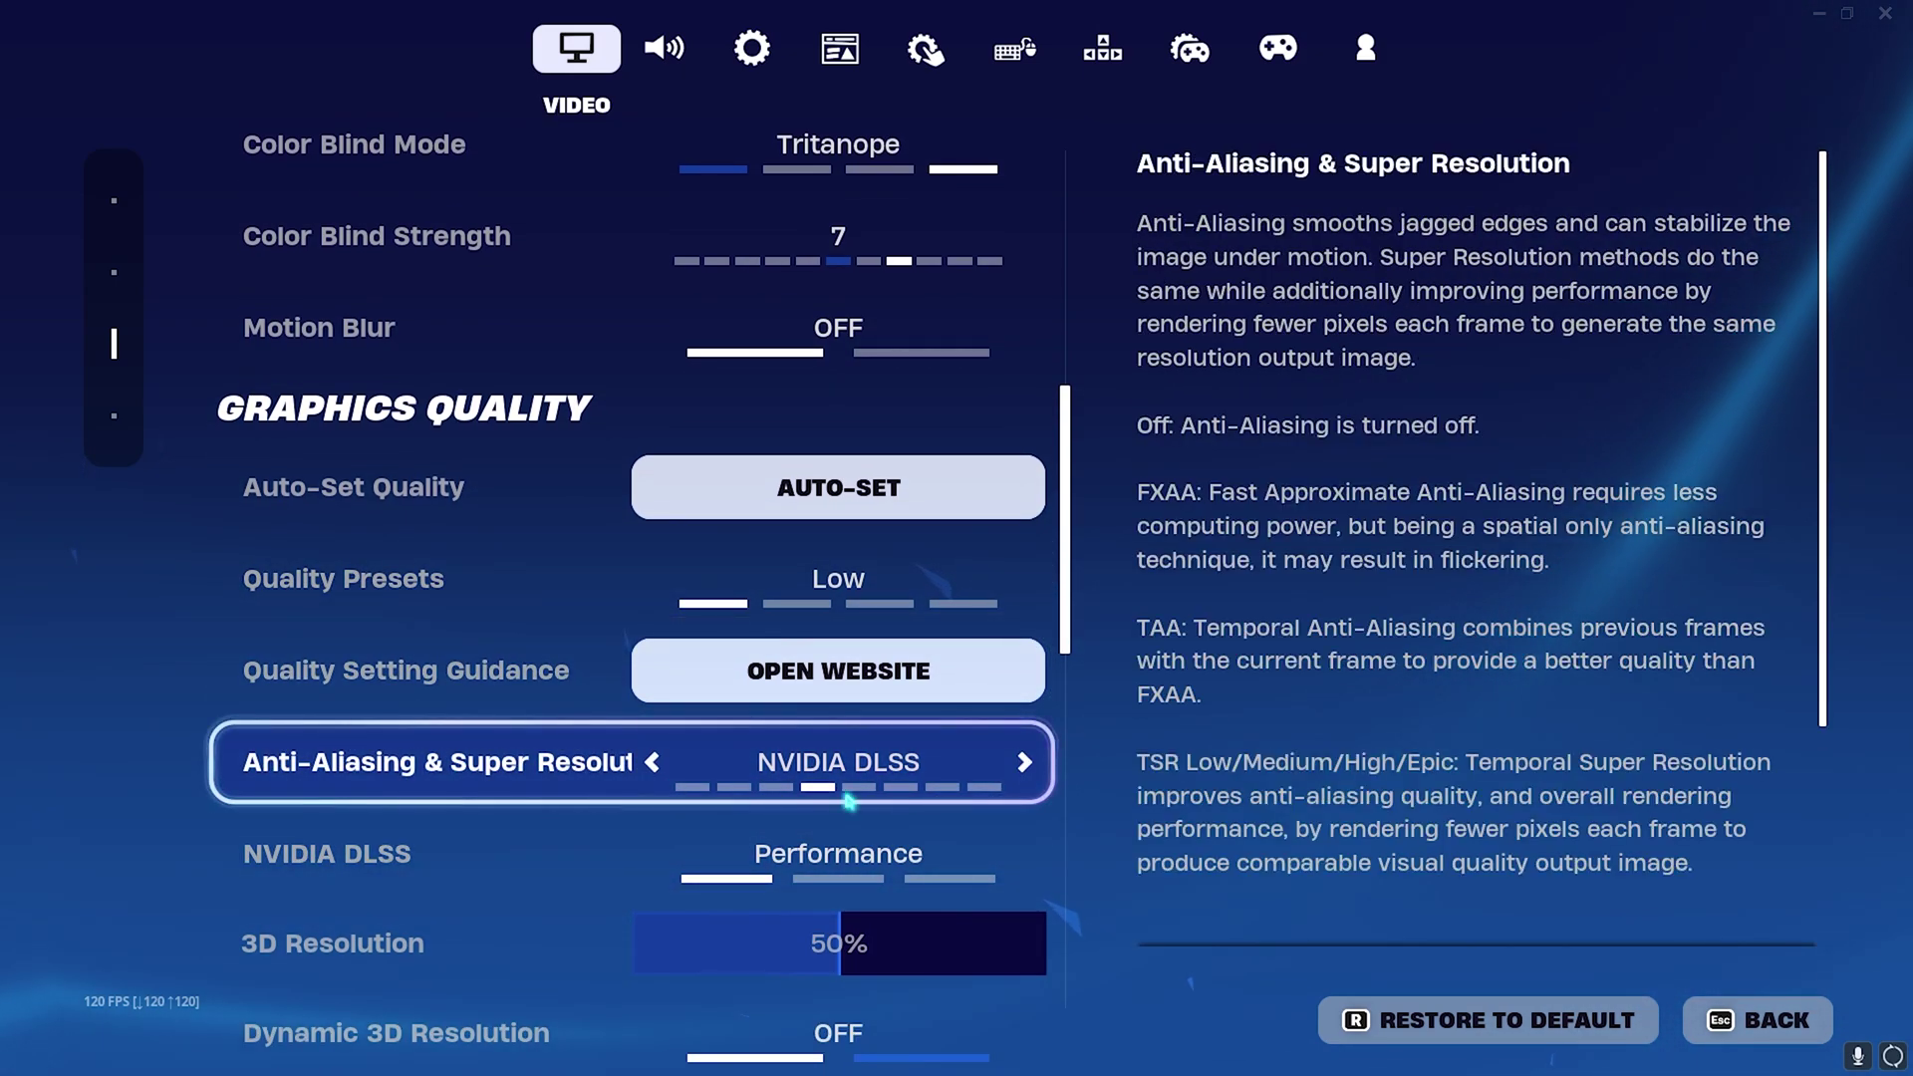
pyautogui.scroll(-2, 807, 869)
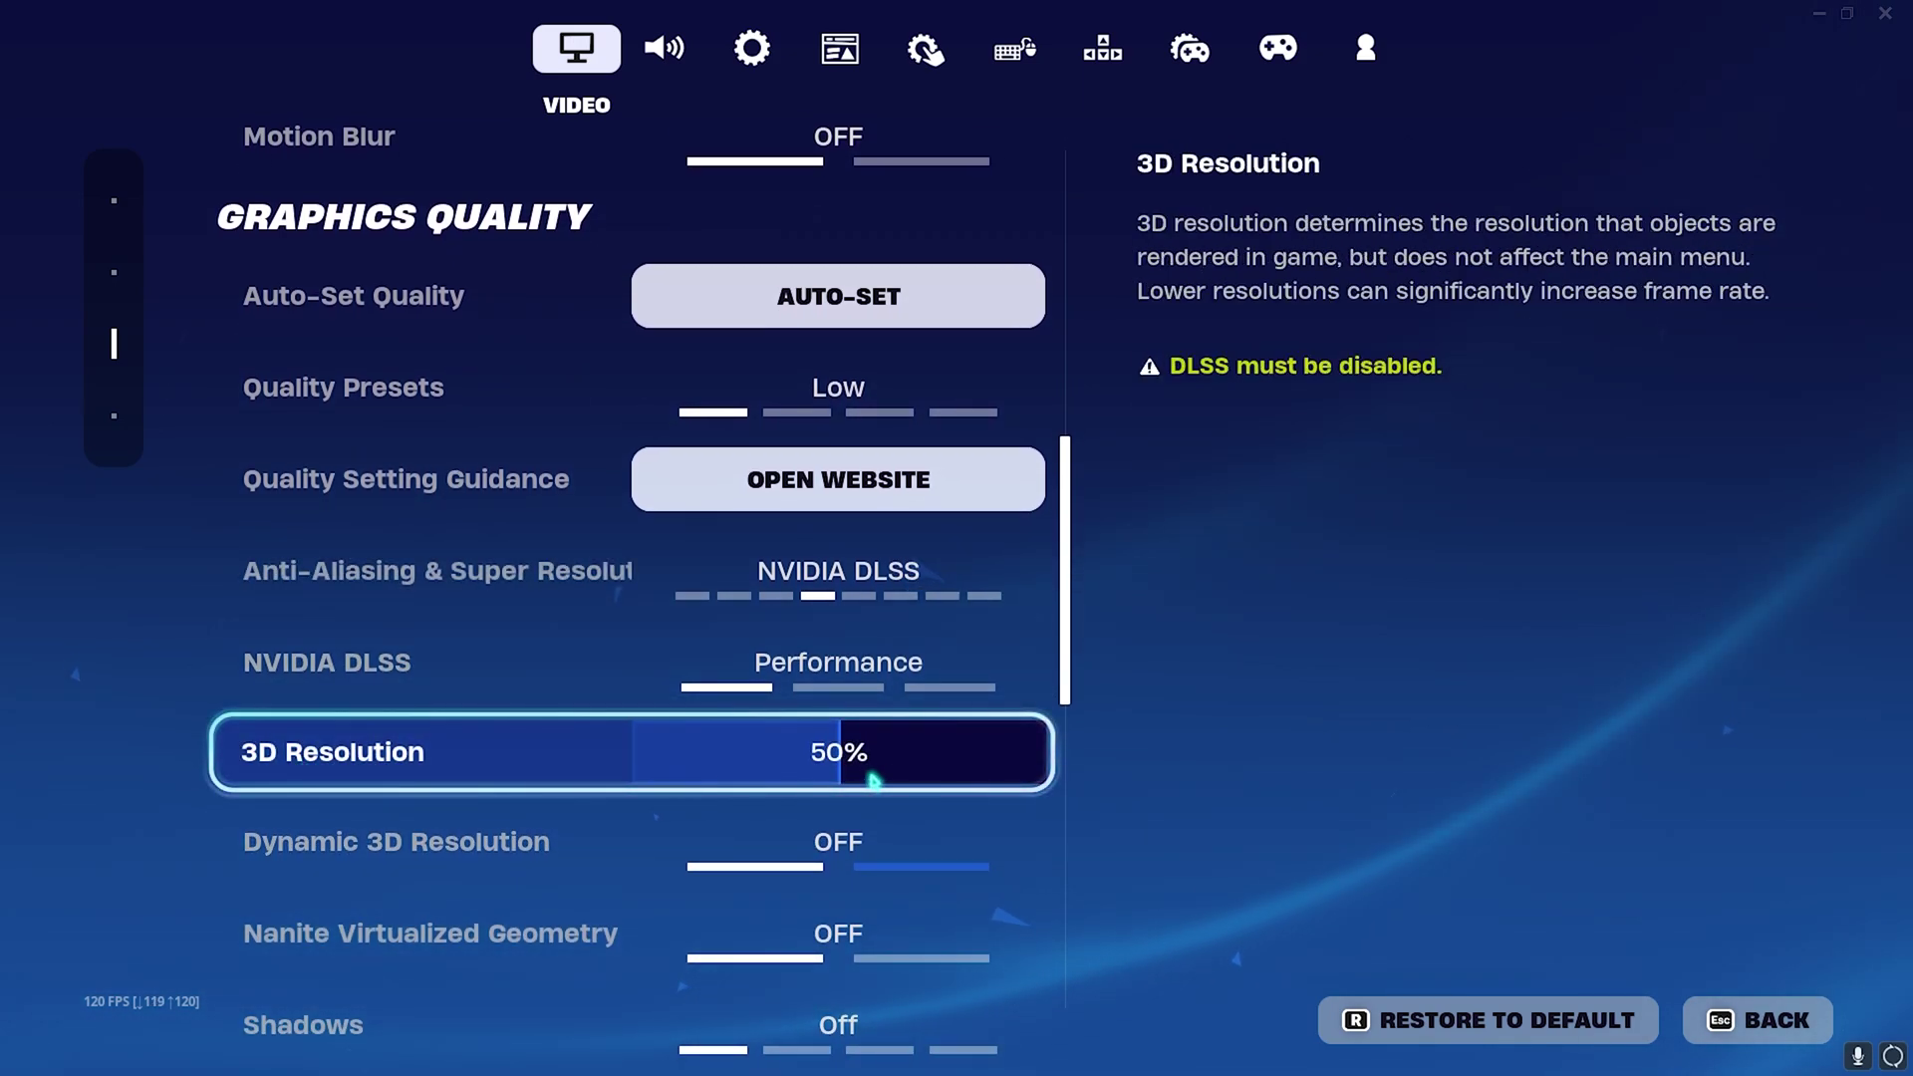
pyautogui.scroll(-5, 874, 780)
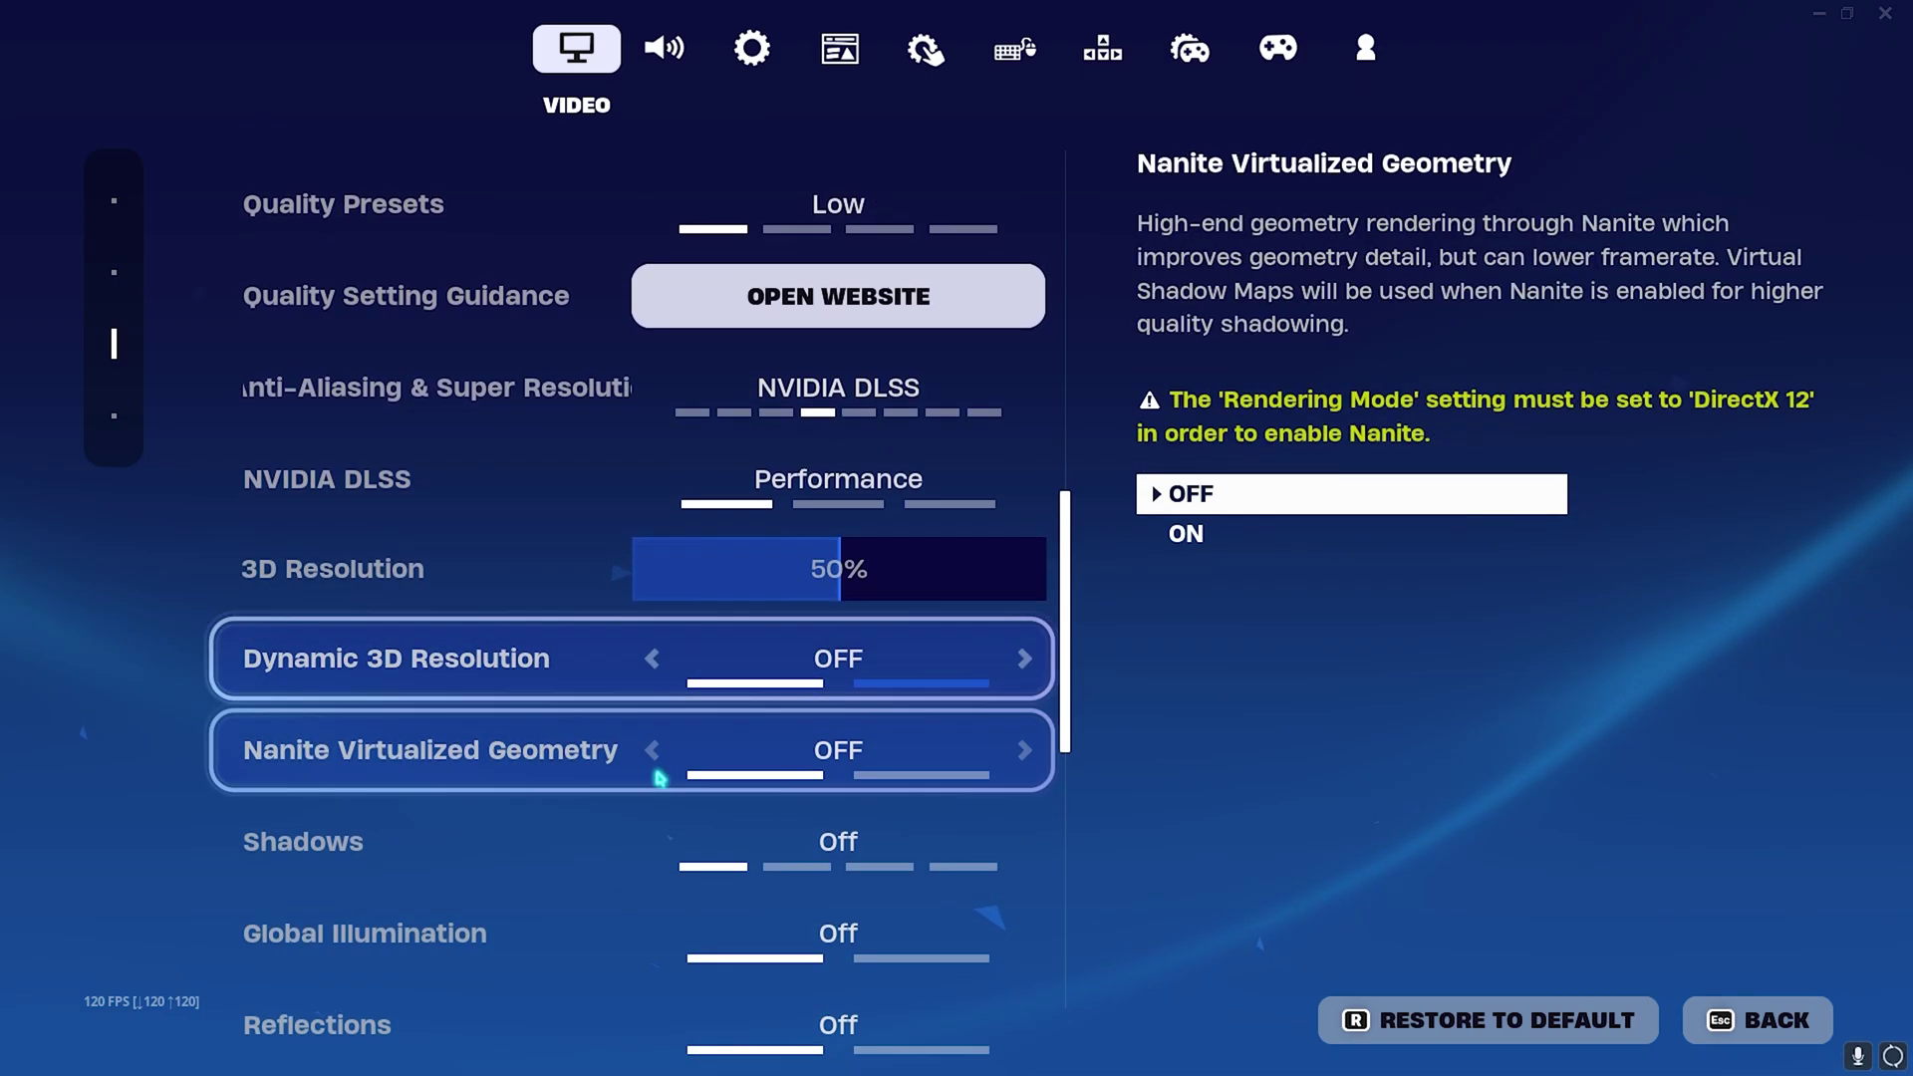
pyautogui.scroll(-1, 696, 730)
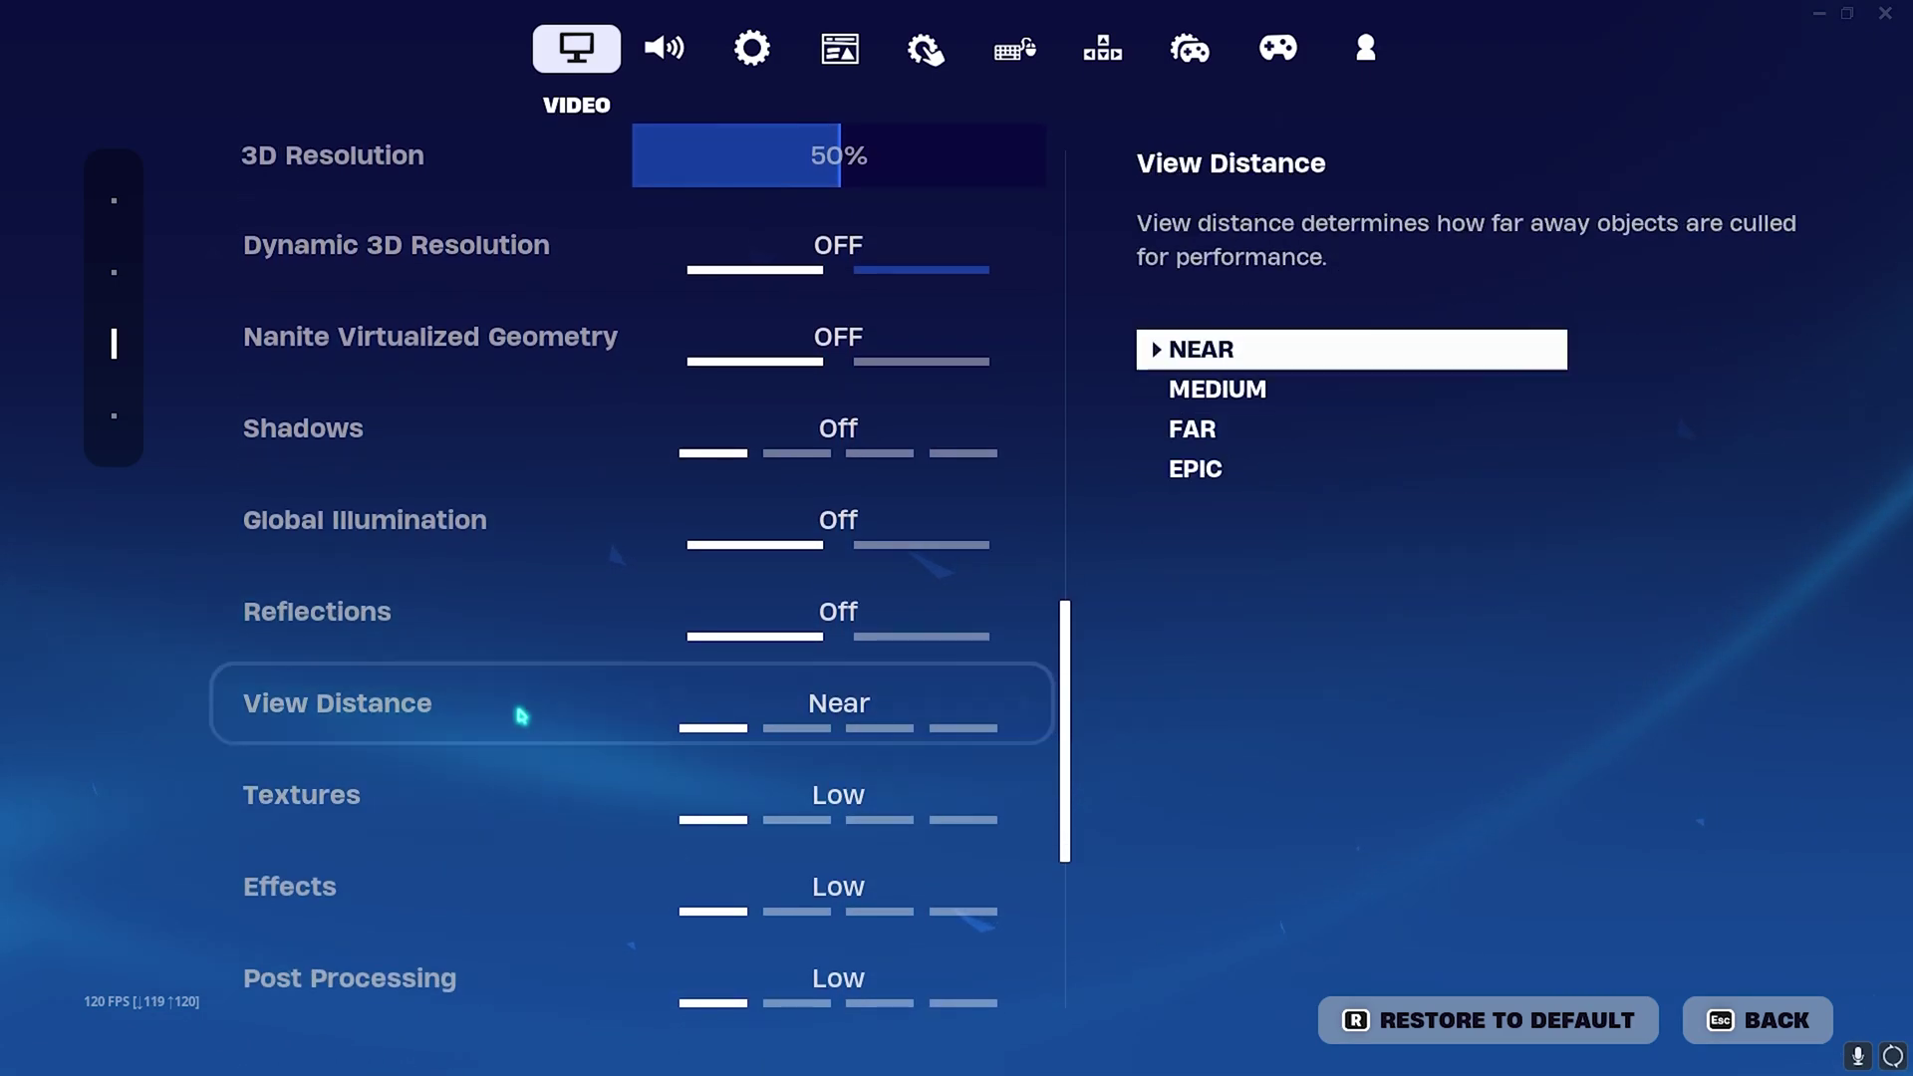
# Try View Distance at Far, and set it back to Near
pyautogui.click(1024, 707)
pyautogui.click(1032, 711)
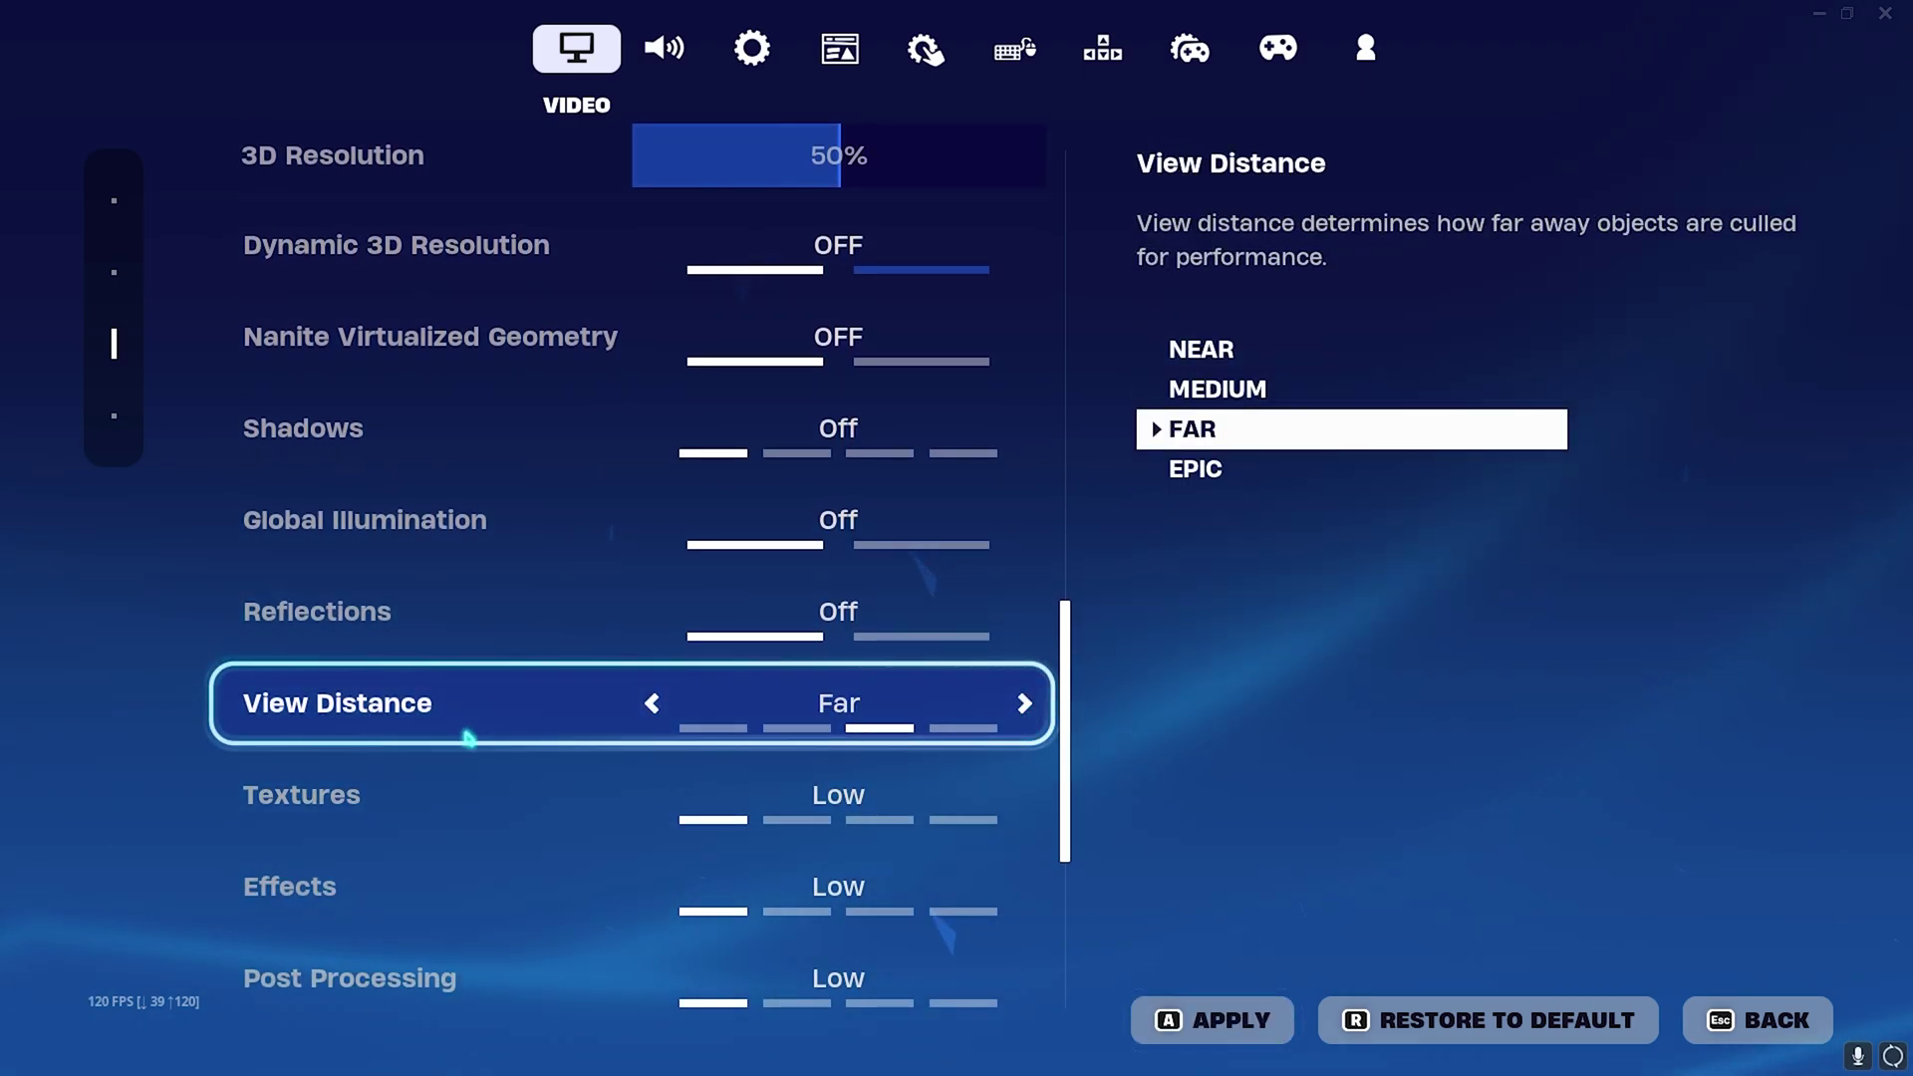
pyautogui.click(655, 704)
pyautogui.click(655, 703)
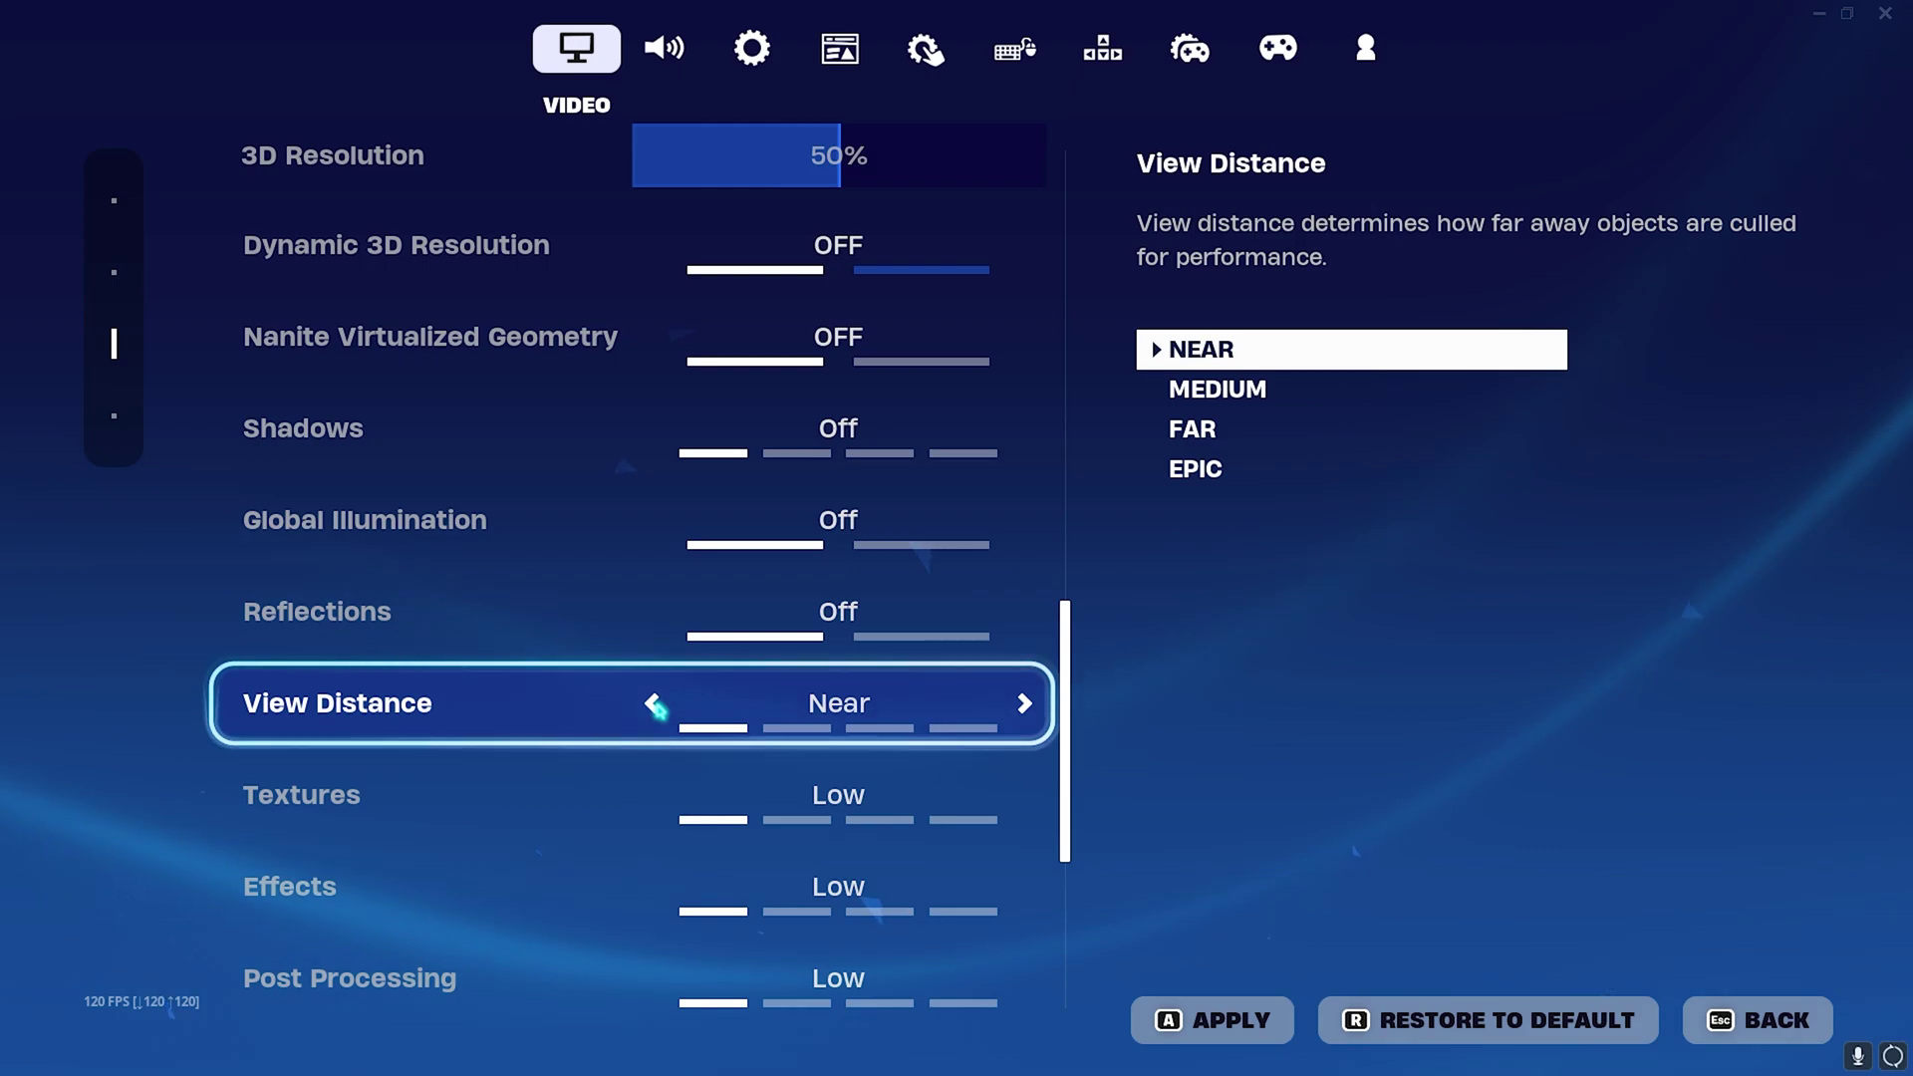
# Check the Textures, Effects, Post Processing and Advanced Graphics settings, and review the audio settings for volume and sound
pyautogui.scroll(-5, 654, 703)
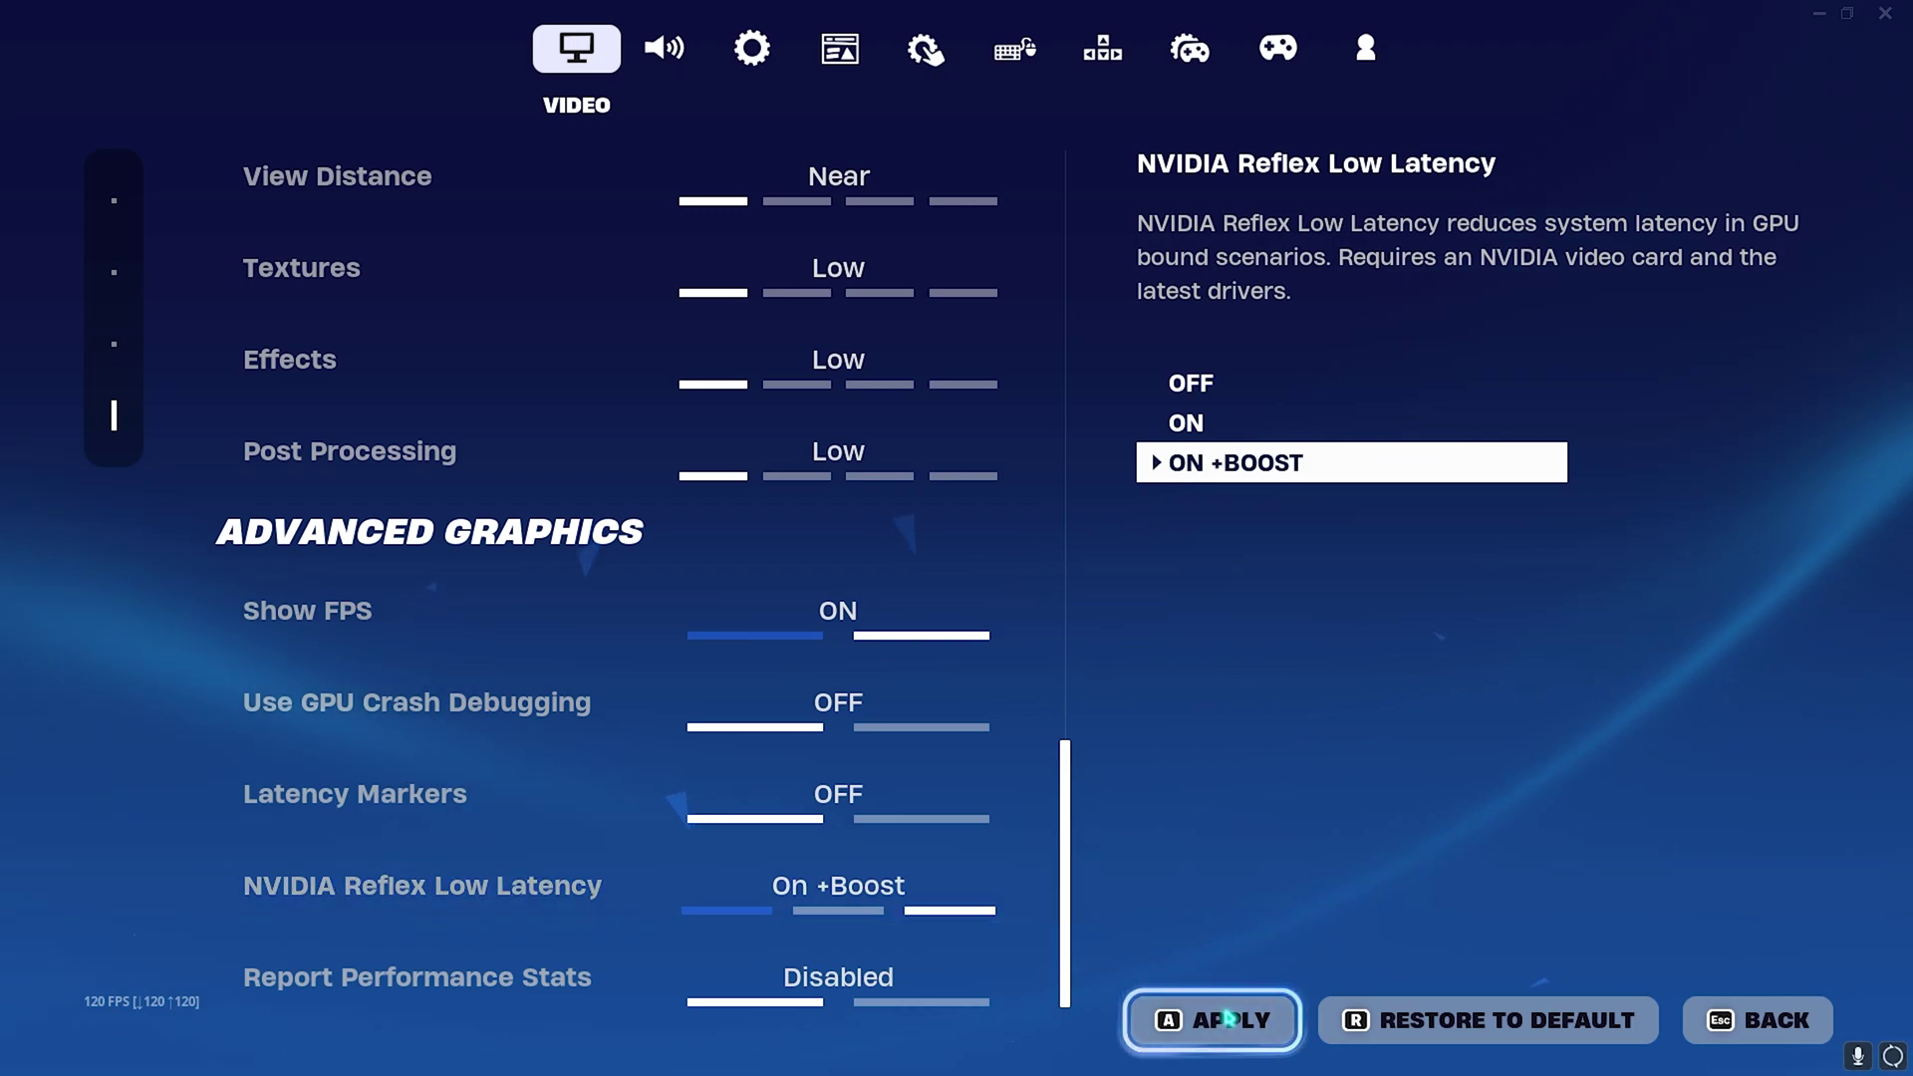
pyautogui.click(663, 52)
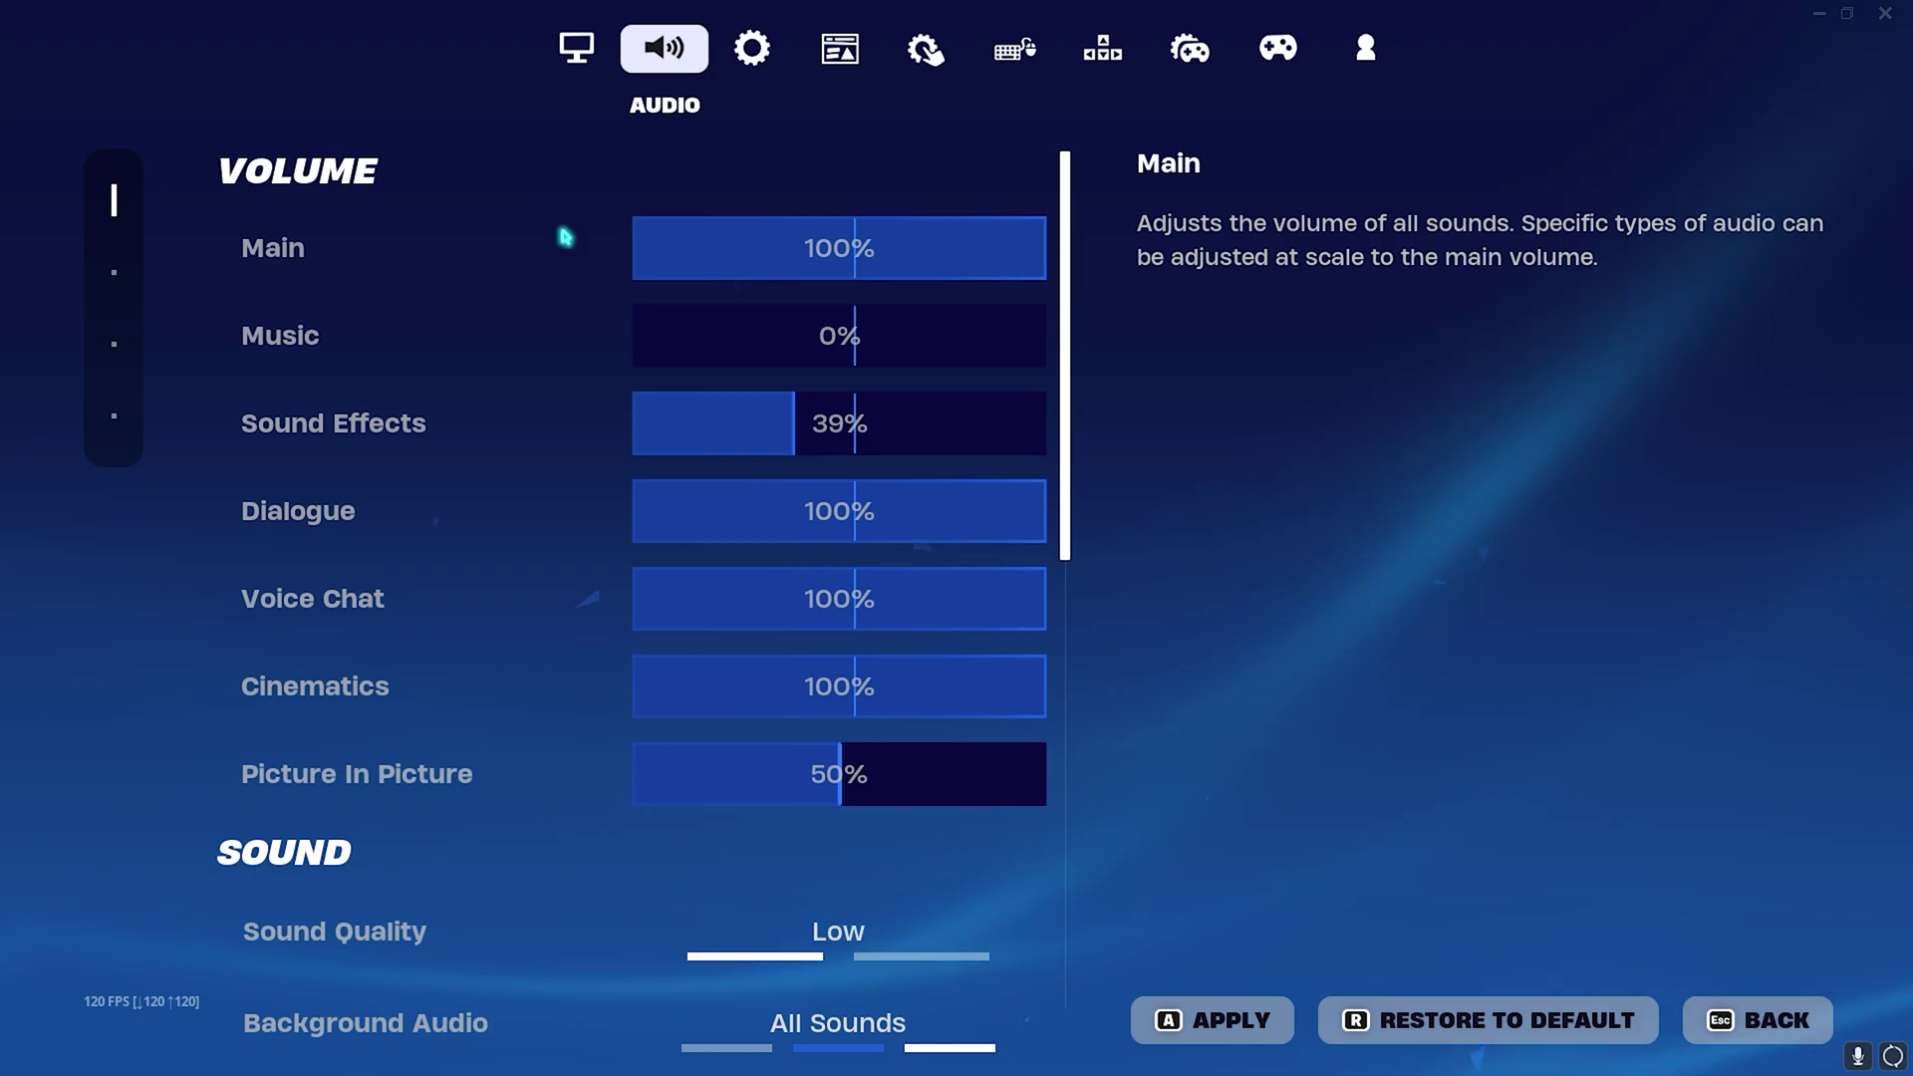
pyautogui.scroll(-2, 491, 684)
pyautogui.scroll(-1, 385, 777)
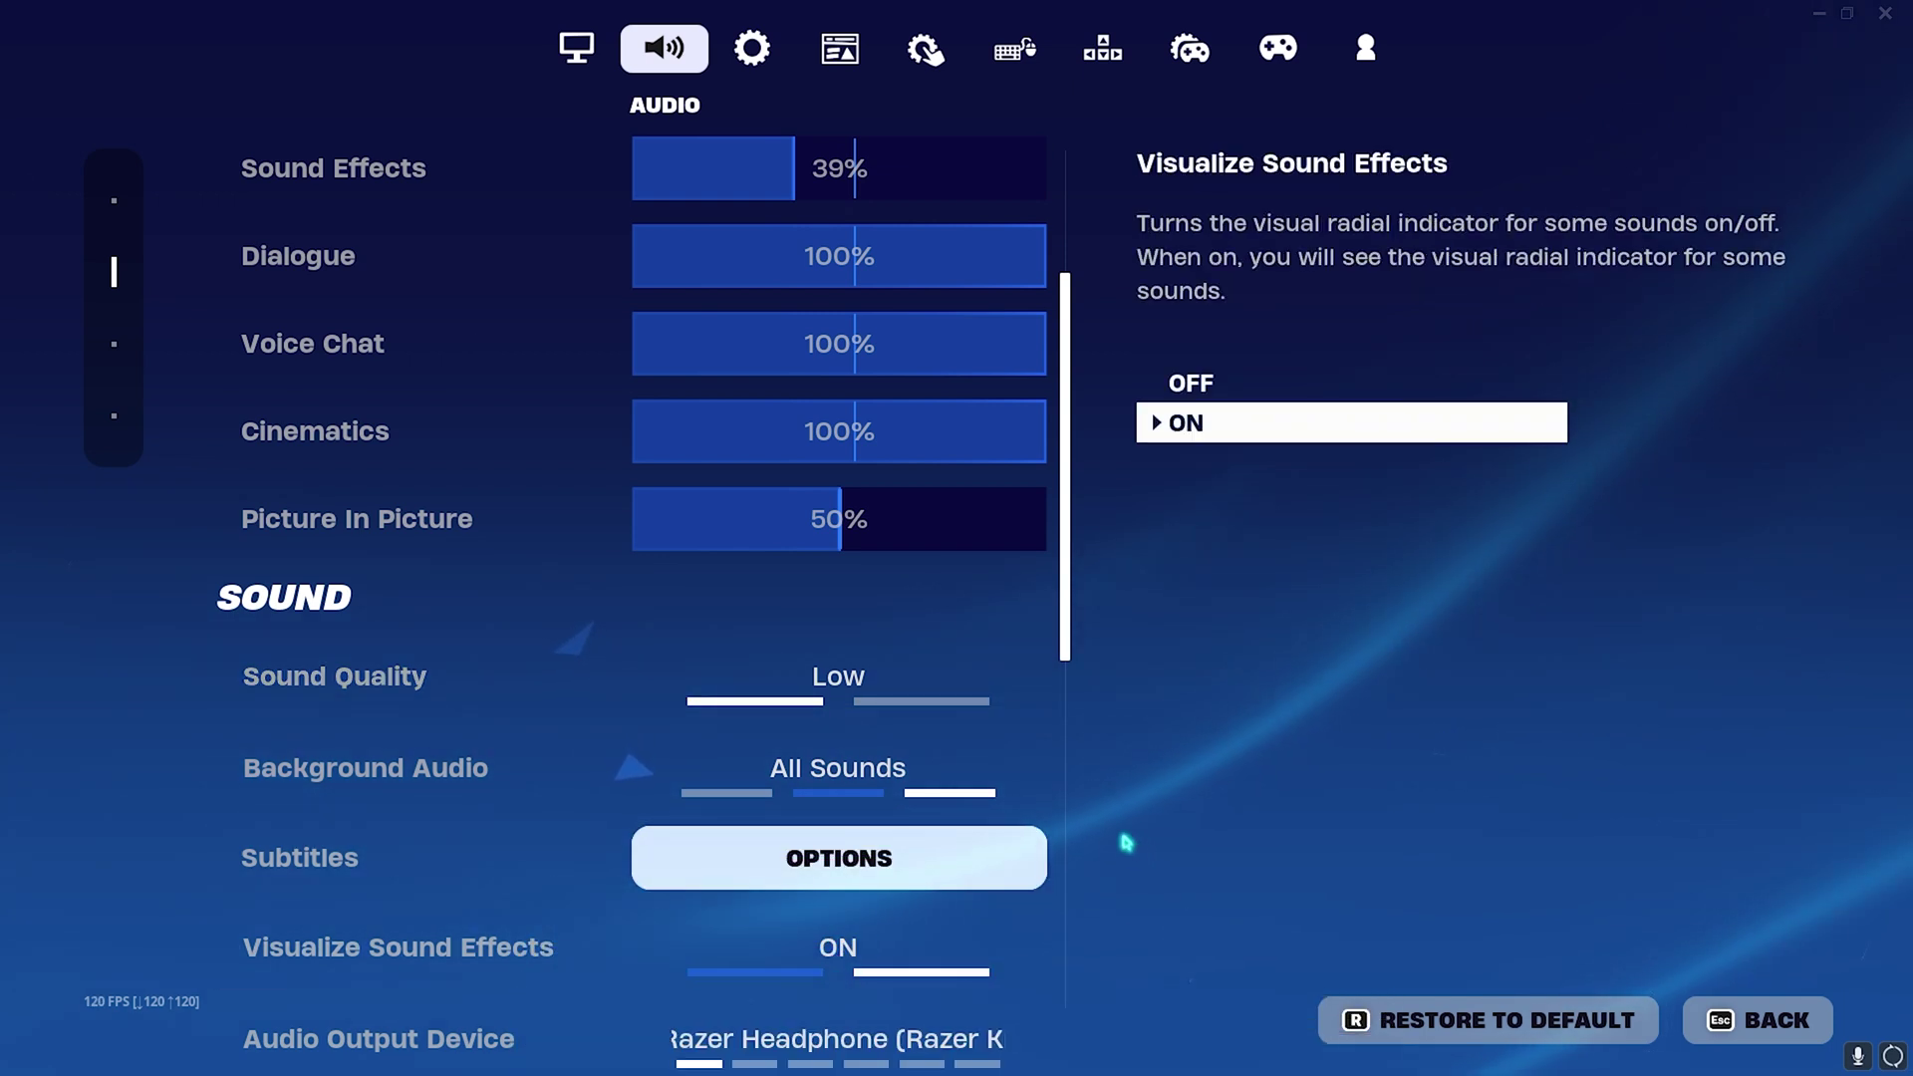
pyautogui.scroll(-2, 1128, 843)
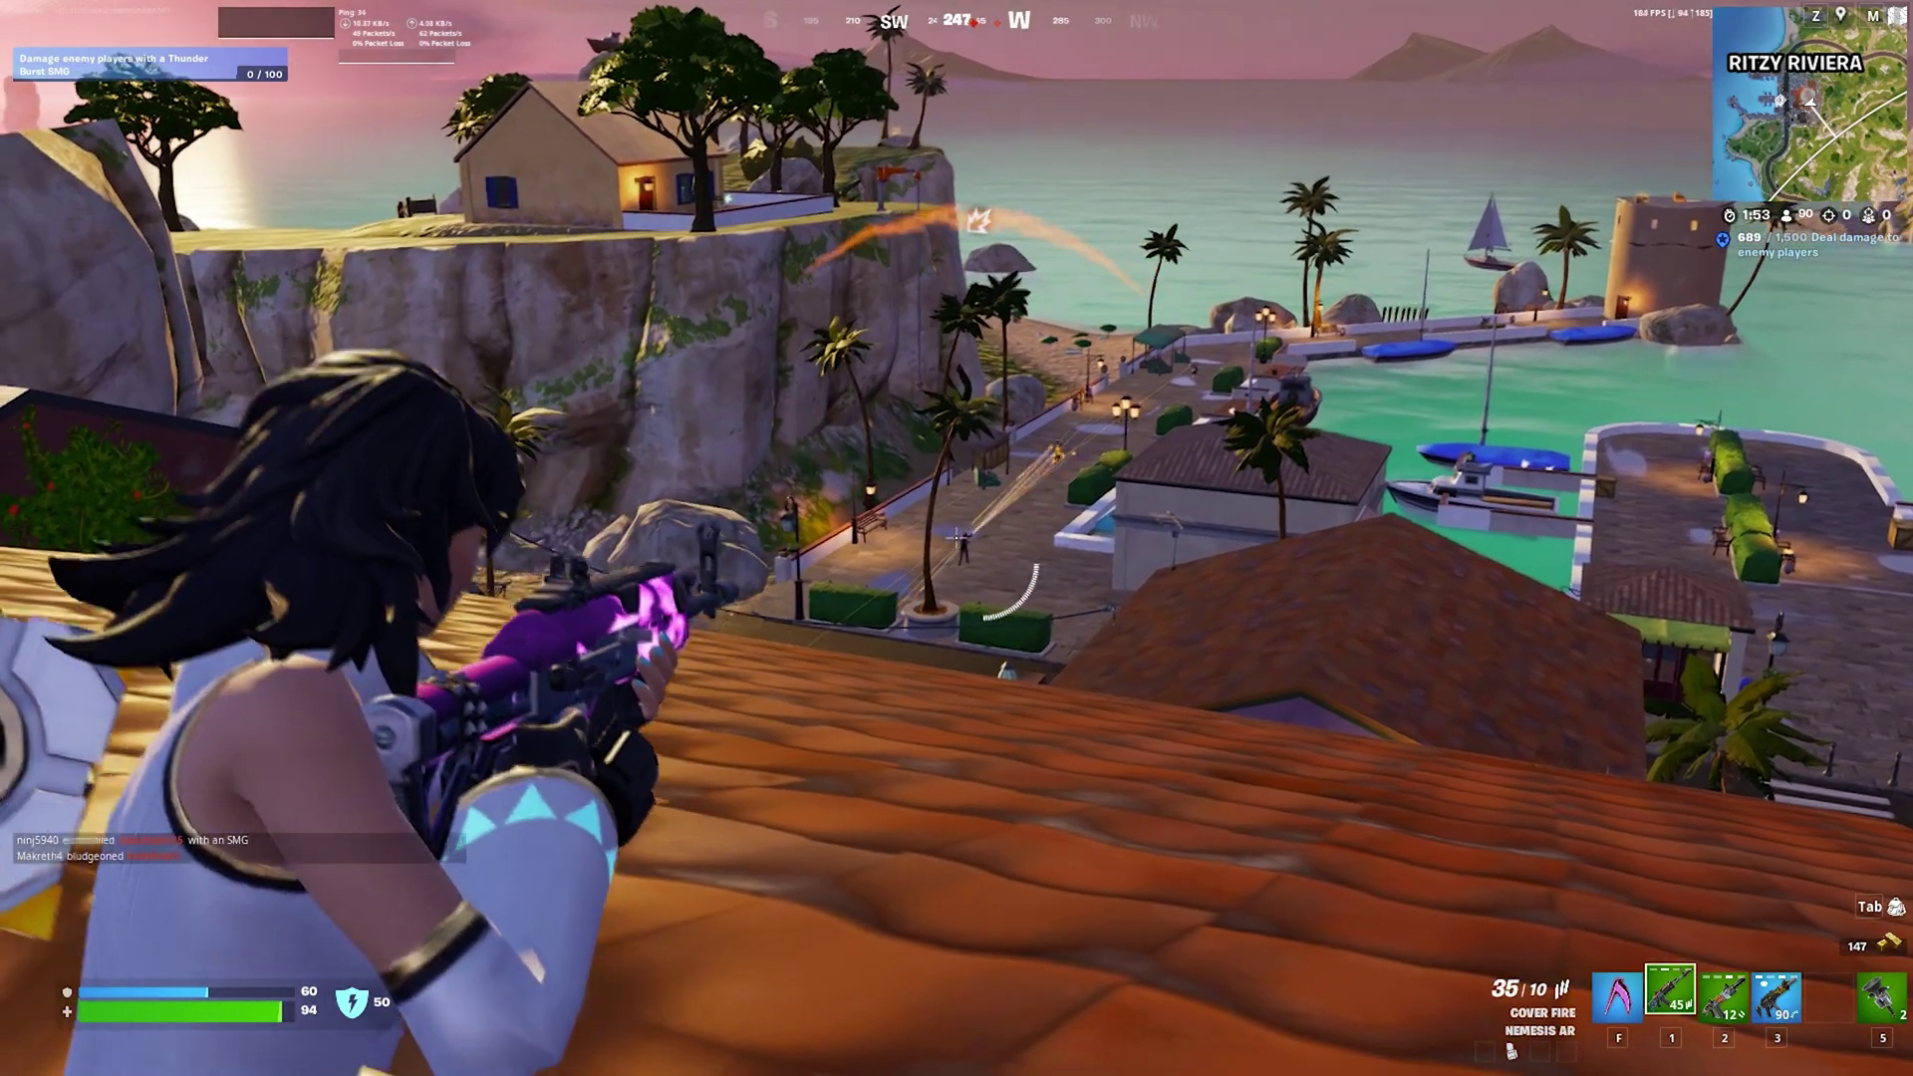
pyautogui.click(956, 538)
pyautogui.click(955, 538)
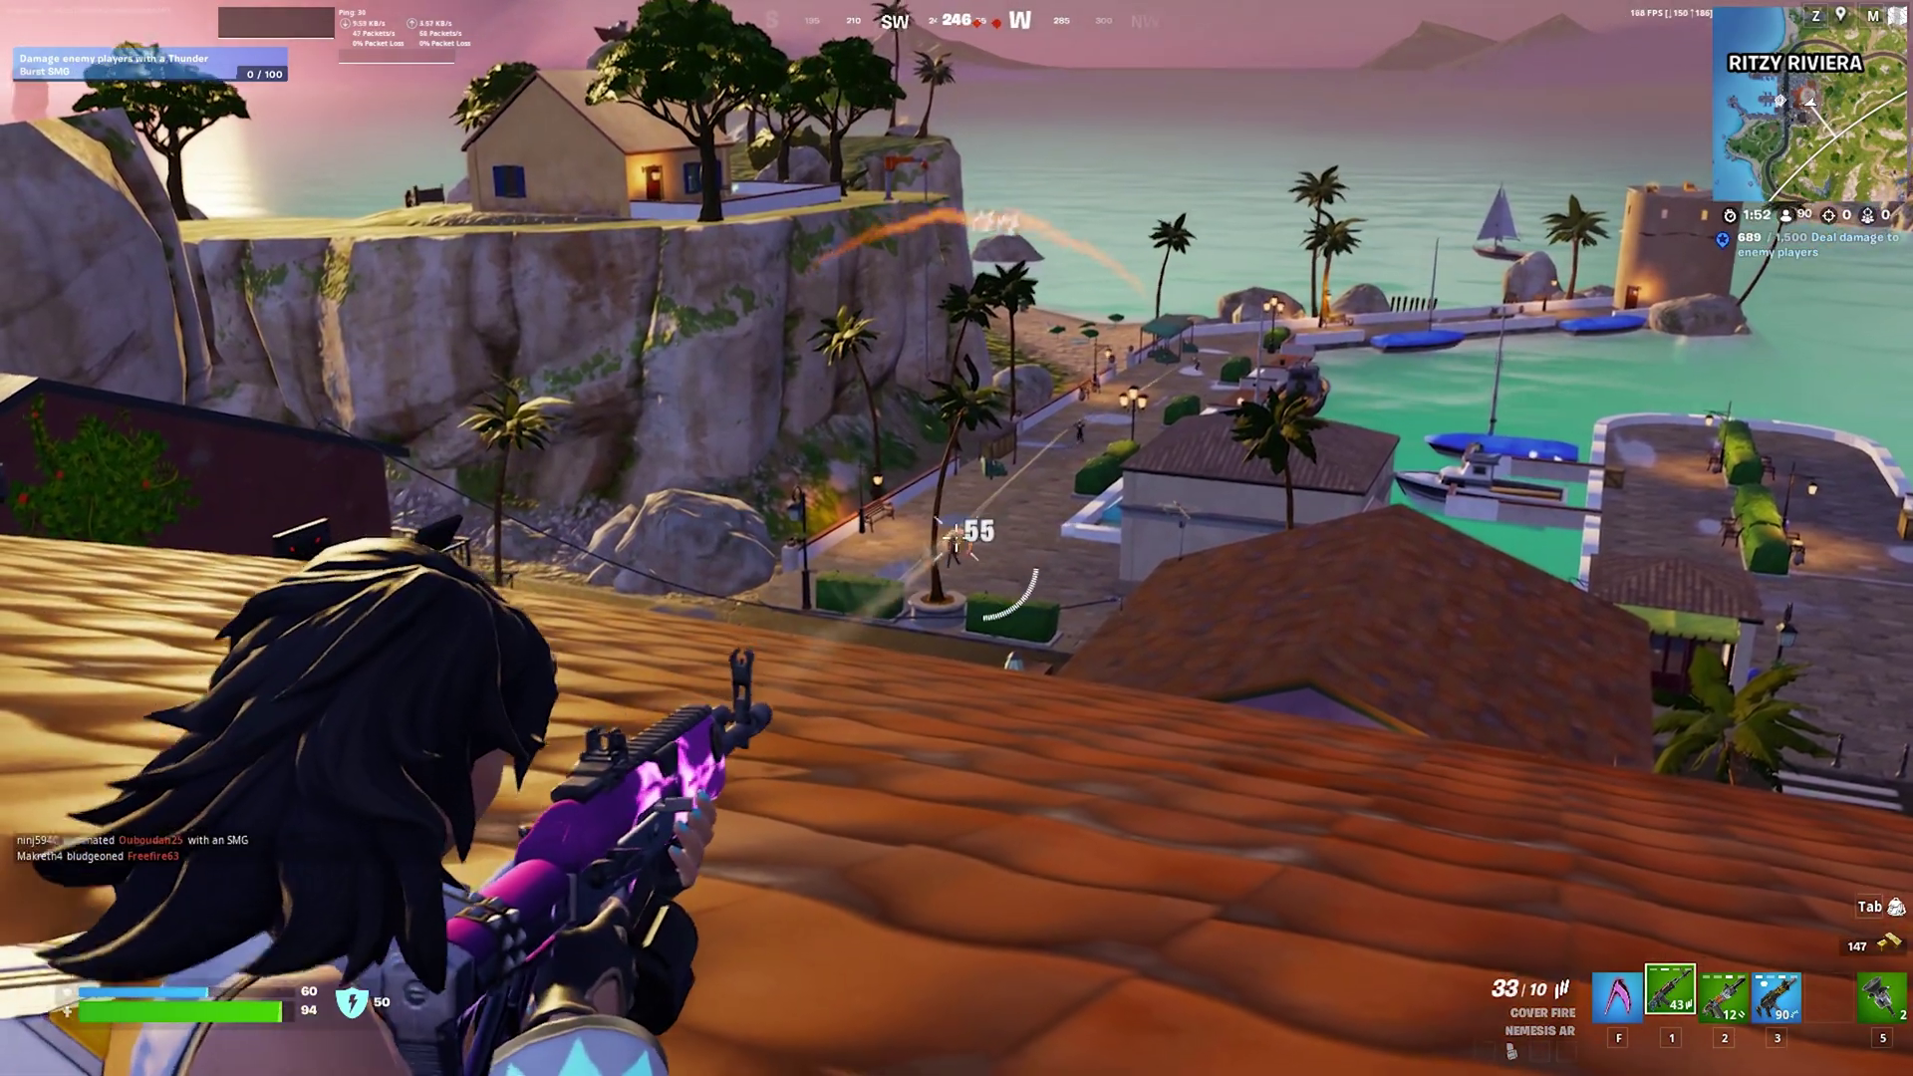
pyautogui.click(955, 538)
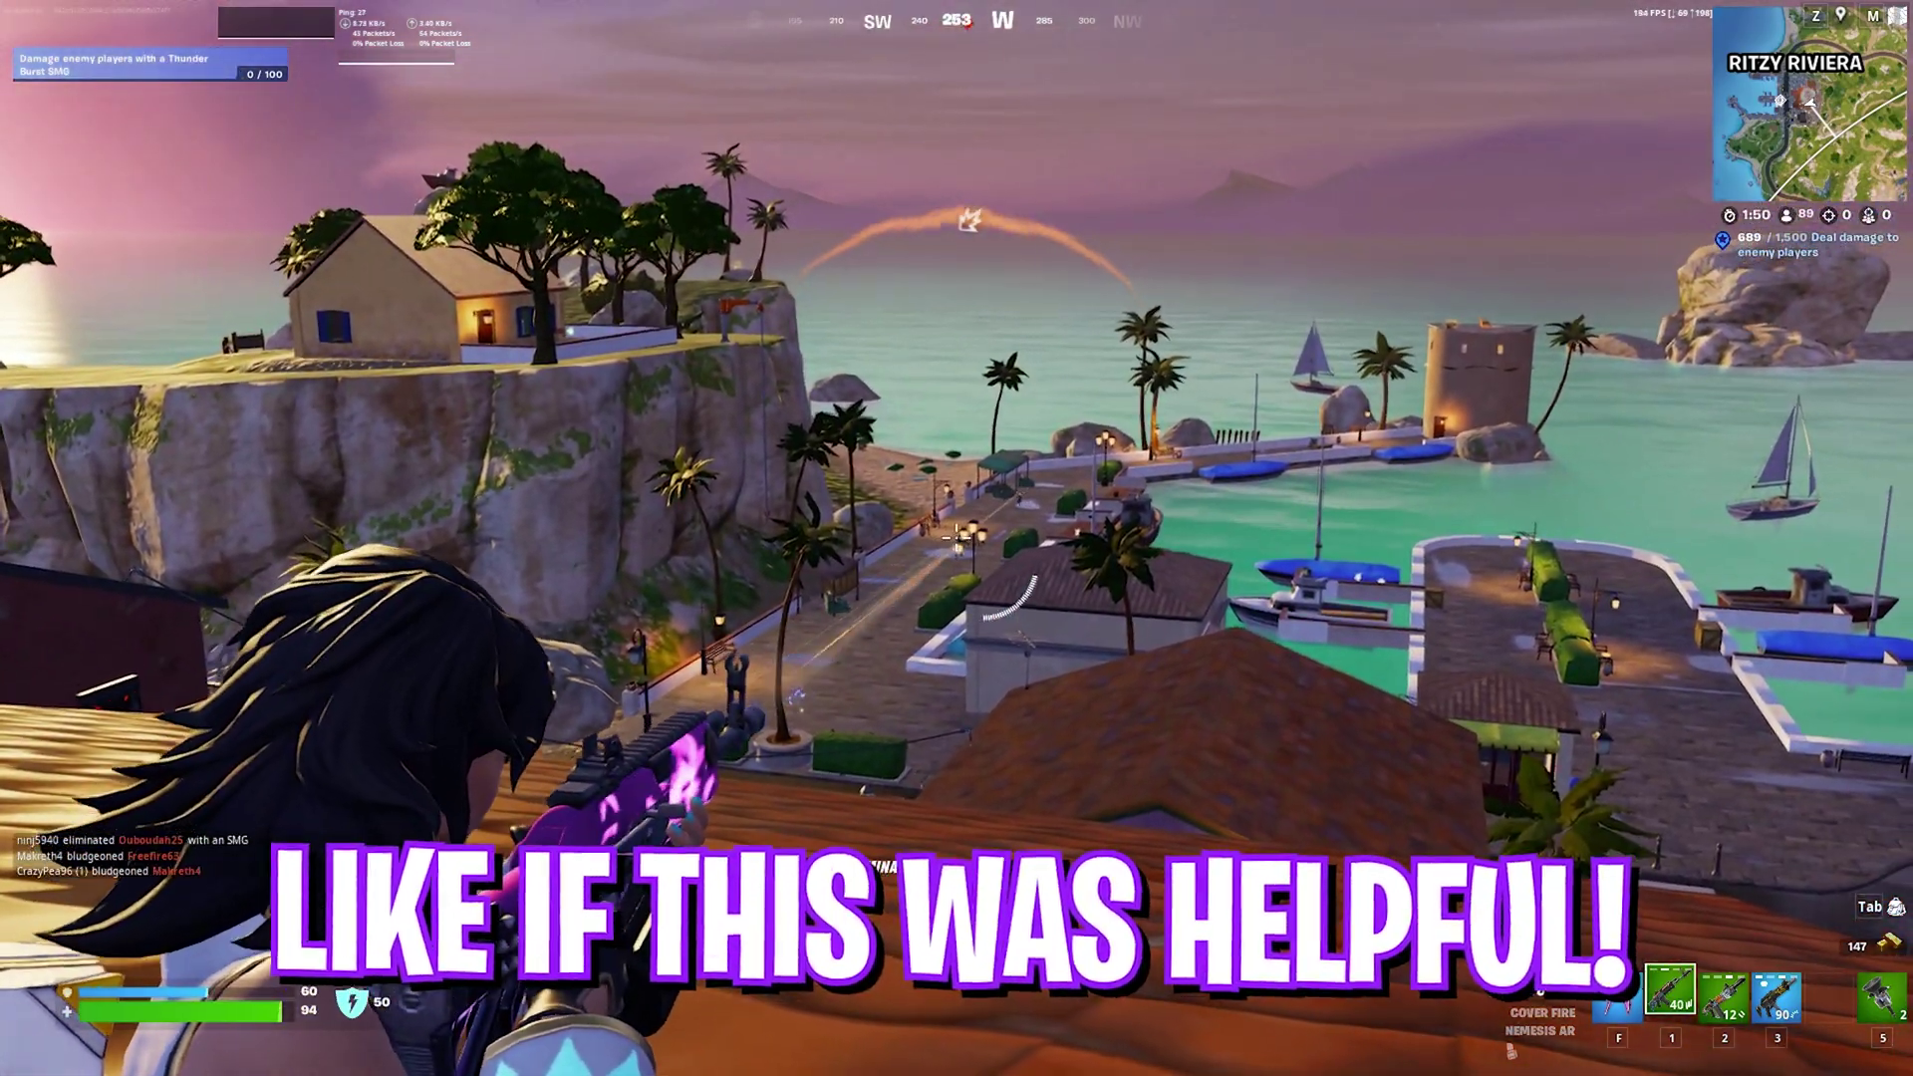
pyautogui.click(956, 538)
pyautogui.click(955, 538)
pyautogui.click(955, 538)
pyautogui.click(956, 538)
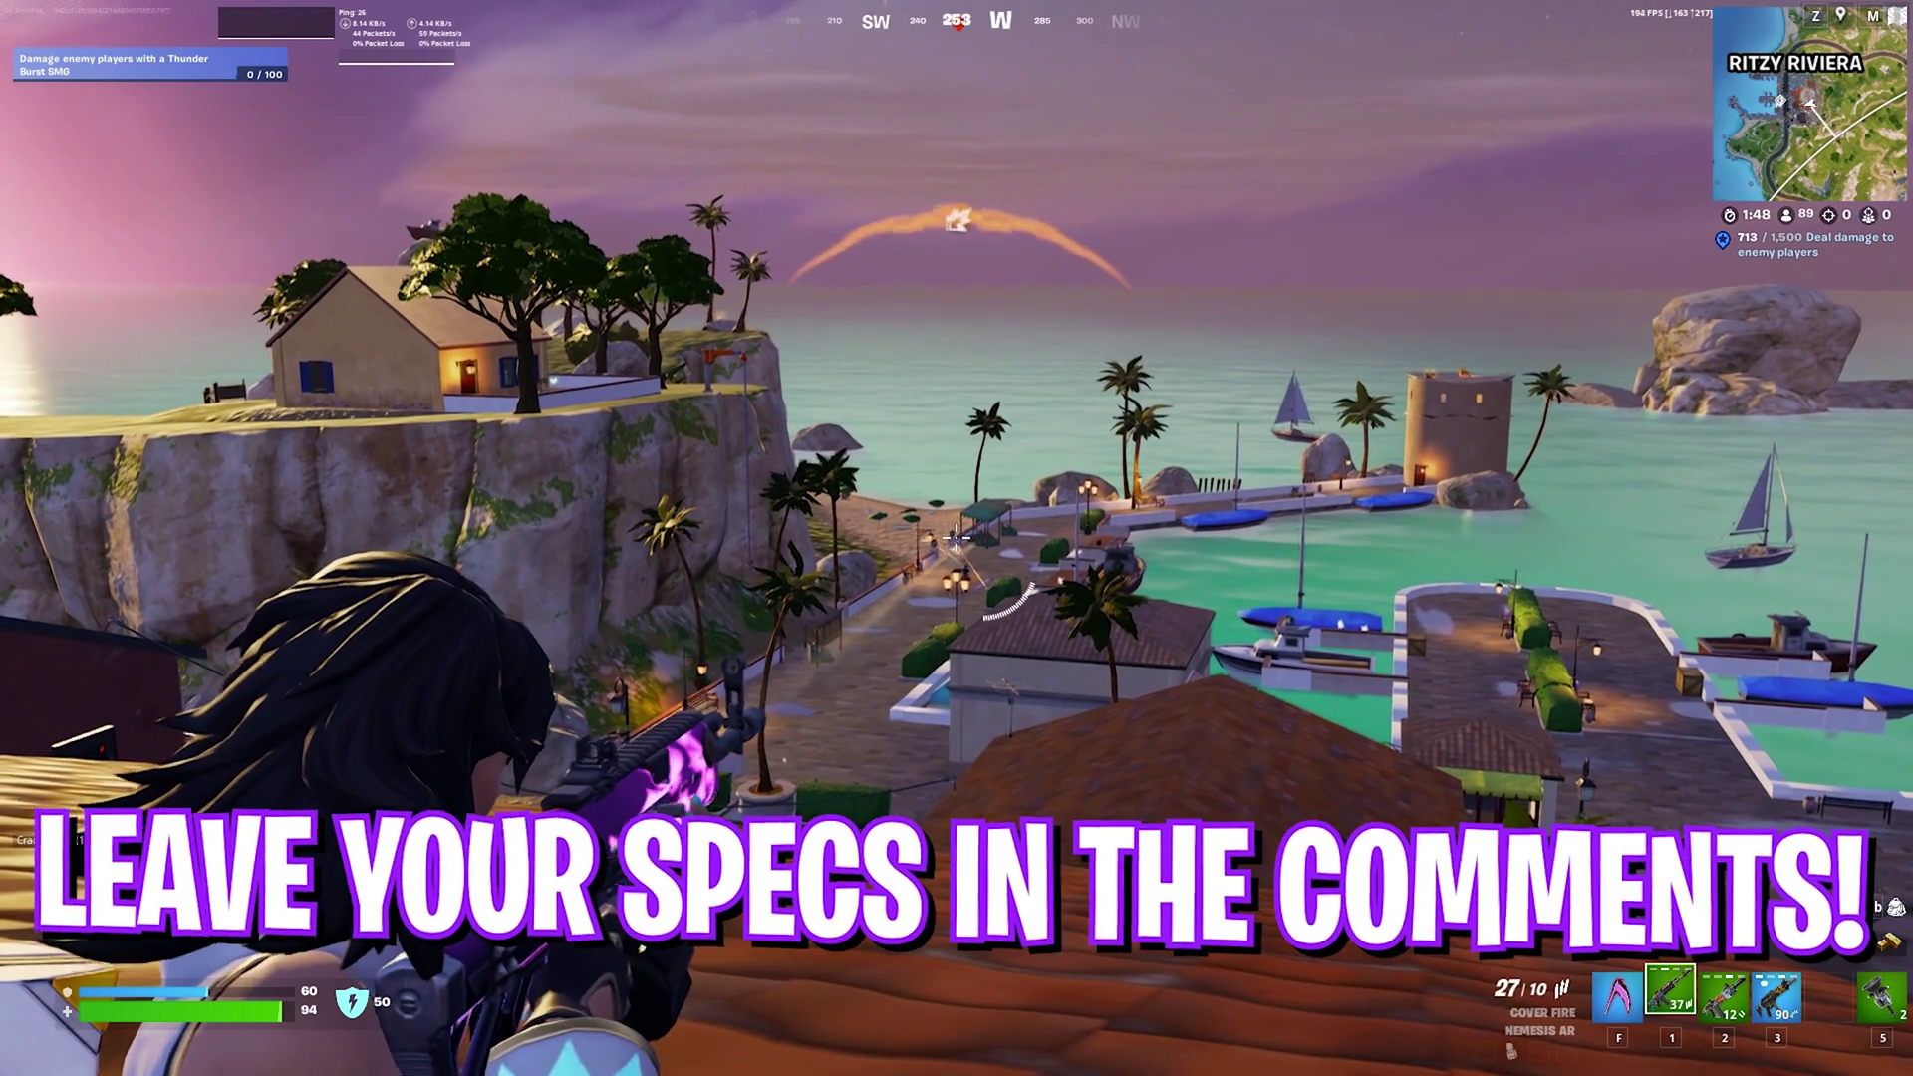
pyautogui.click(955, 538)
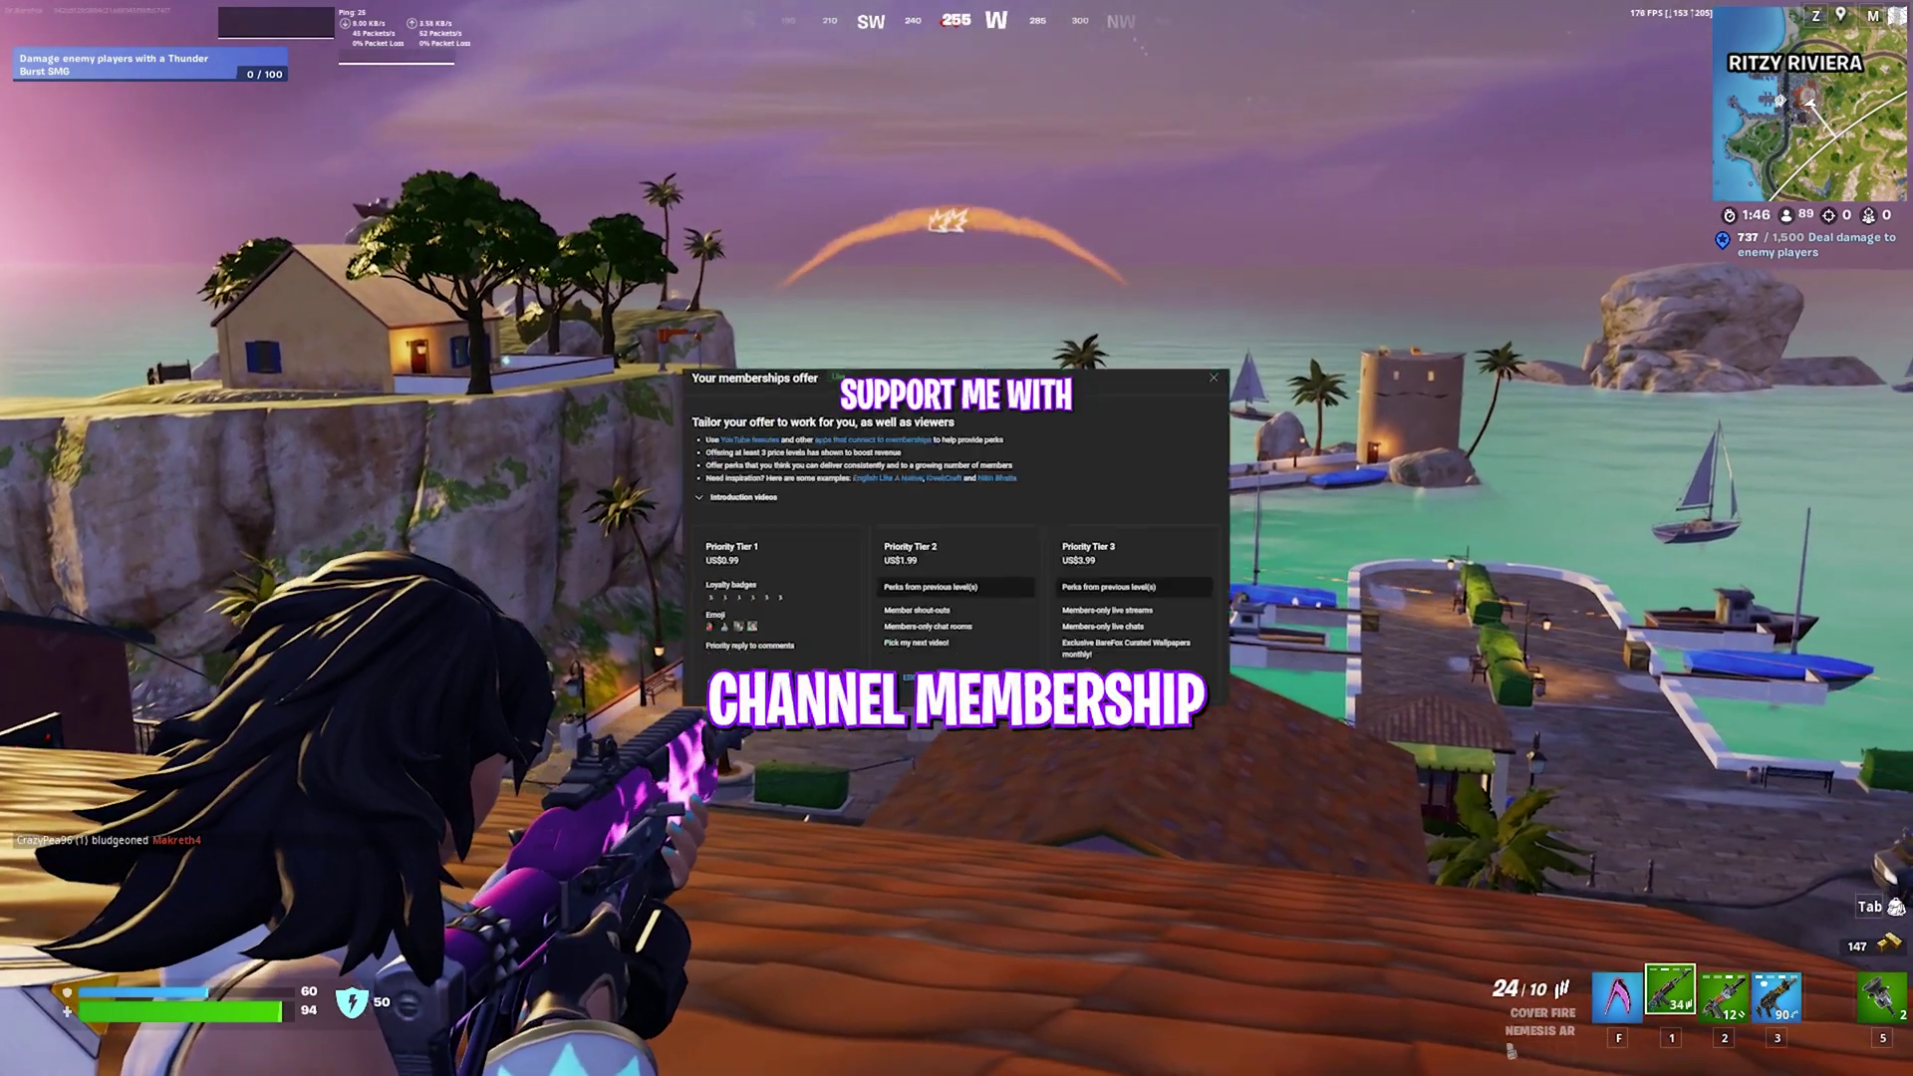